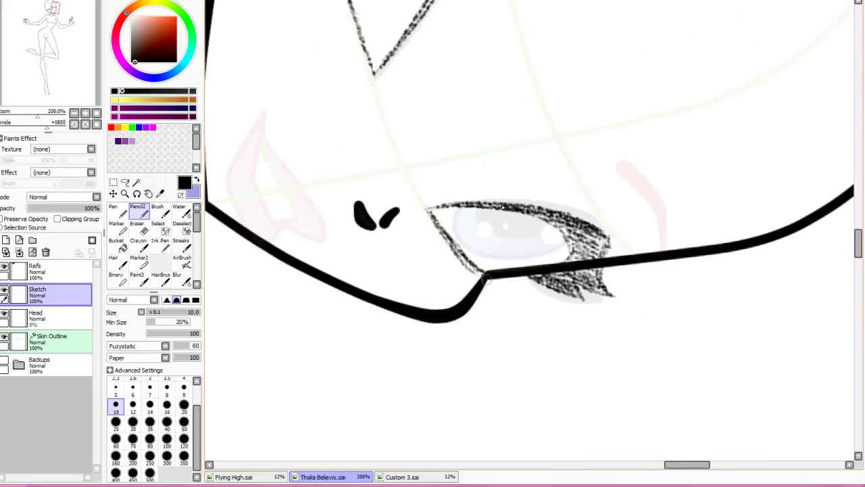
Sketch the far eye with its shaded iris, upper lid and lashes over the faint guide.
key(Home)
mouse_move(542, 118)
mouse_down()
mouse_move(550, 182)
mouse_move(529, 237)
mouse_move(500, 251)
mouse_move(544, 169)
mouse_move(536, 123)
mouse_move(519, 206)
mouse_move(503, 207)
mouse_move(520, 139)
mouse_move(503, 208)
mouse_up()
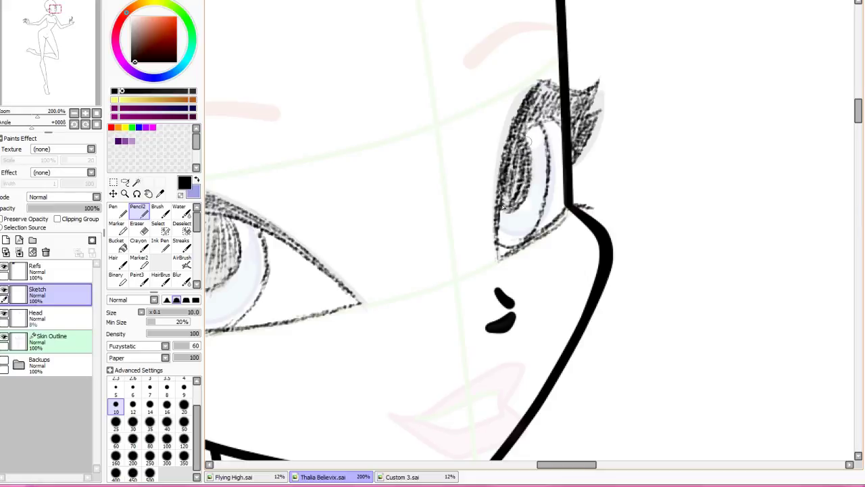
Fade the Skin Outline layer to 20% opacity and make Sketch the active layer.
key(minus)
key(plus)
click(51, 341)
drag(81, 207, 42, 207)
click(50, 294)
Sketch the nose, lips and both eyebrows on the Sketch layer, following the faint facial guides.
mouse_move(508, 176)
mouse_down()
mouse_move(412, 176)
mouse_move(412, 77)
mouse_up()
mouse_move(445, 142)
mouse_down()
mouse_move(447, 170)
mouse_move(433, 186)
mouse_move(415, 177)
mouse_move(458, 276)
mouse_move(435, 260)
mouse_move(404, 153)
mouse_move(386, 256)
mouse_move(432, 280)
mouse_move(405, 257)
mouse_move(386, 145)
mouse_up()
key(End)
key(End)
key(End)
key(End)
key(Delete)
key(End)
key(End)
key(End)
key(End)
key(End)
key(End)
key(End)
key(End)
key(End)
key(End)
mouse_move(589, 273)
mouse_down()
mouse_move(561, 321)
mouse_move(710, 115)
mouse_move(659, 186)
mouse_up()
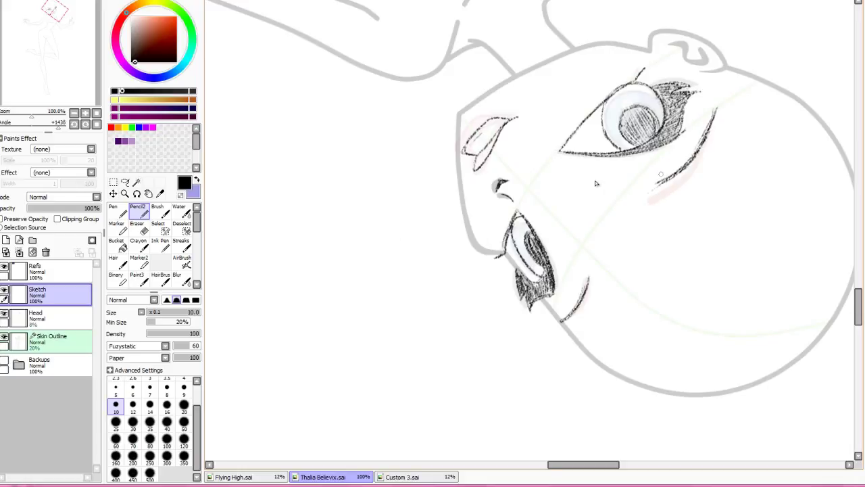
Remove the Head guide layer and add a new layer above Sketch.
key(Delete)
key(ctrl+e)
key(ctrl+minus)
key(ctrl+minus)
key(ctrl+minus)
key(ctrl+shift+n)
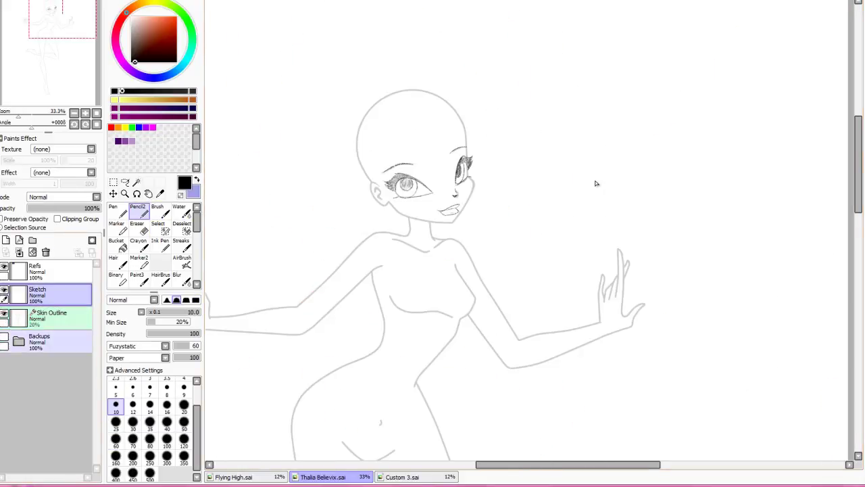
Bring in the pigtailed character drawing from the web browser as a new layer beside the Thalia reference sheet.
key(alt+Tab)
key(Left)
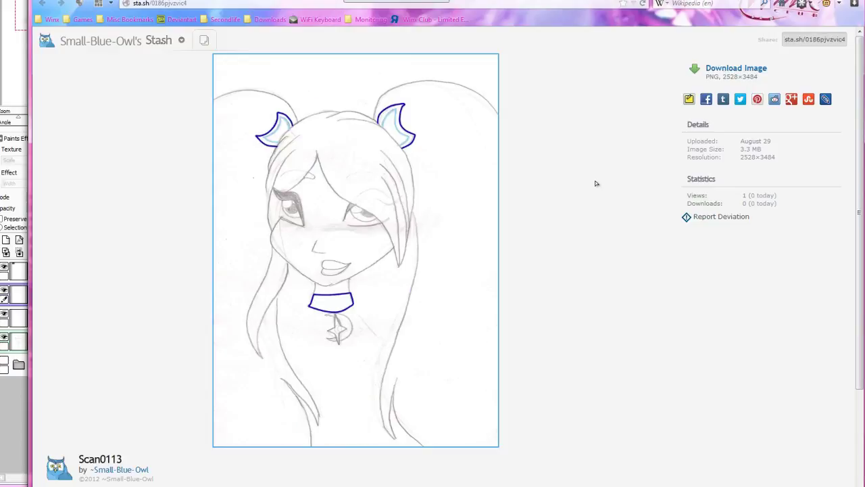
key(alt+Tab)
key(ctrl+v)
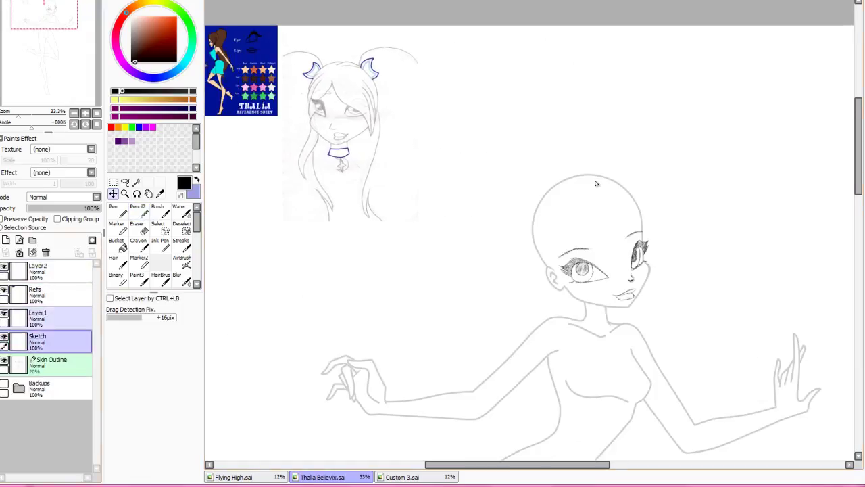
Pencil the first fringe strands on Layer1, sweeping across the forehead toward the far eye.
key(ctrl+plus)
key(End)
key(End)
key(End)
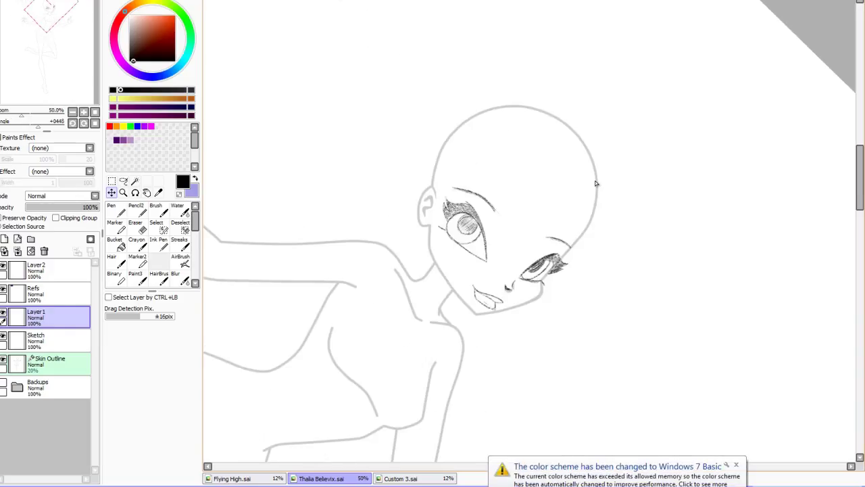
key(n)
mouse_move(494, 155)
mouse_down()
mouse_move(503, 197)
mouse_move(543, 253)
mouse_up()
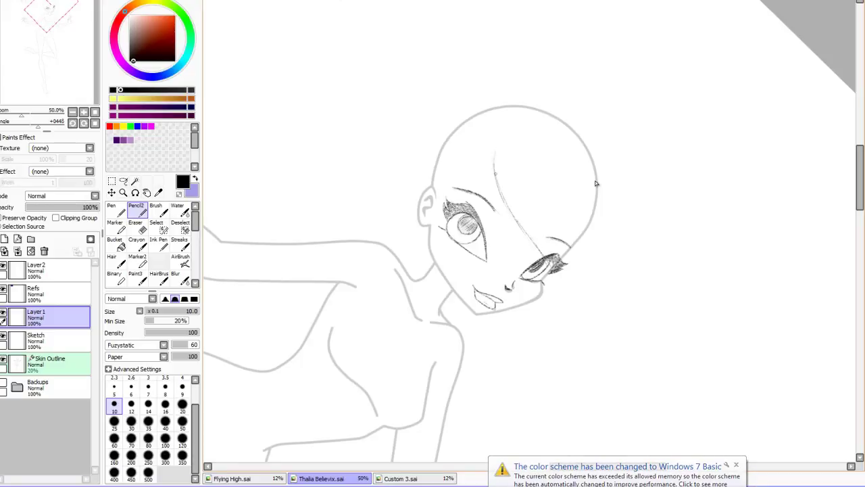
scroll(595, 180, up, 3)
scroll(595, 183, down, 2)
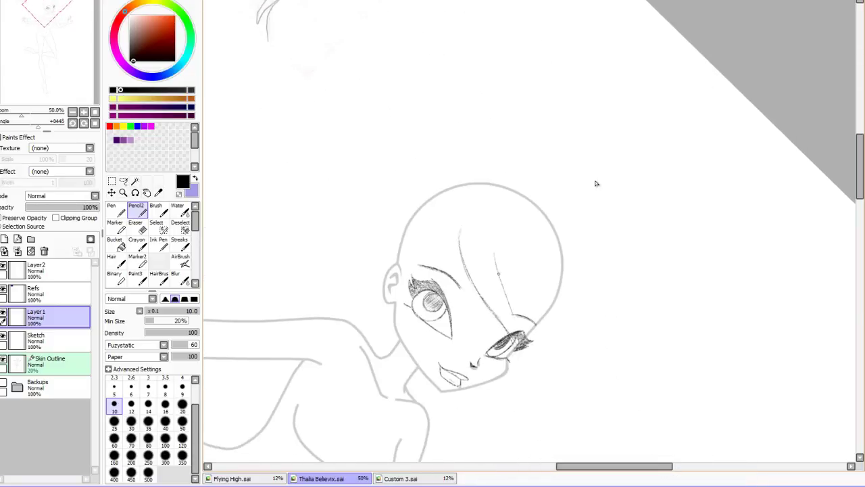
Extend the swept fringe around the far side of the face, curving the strands in toward the chin.
key(Delete)
key(Delete)
key(Delete)
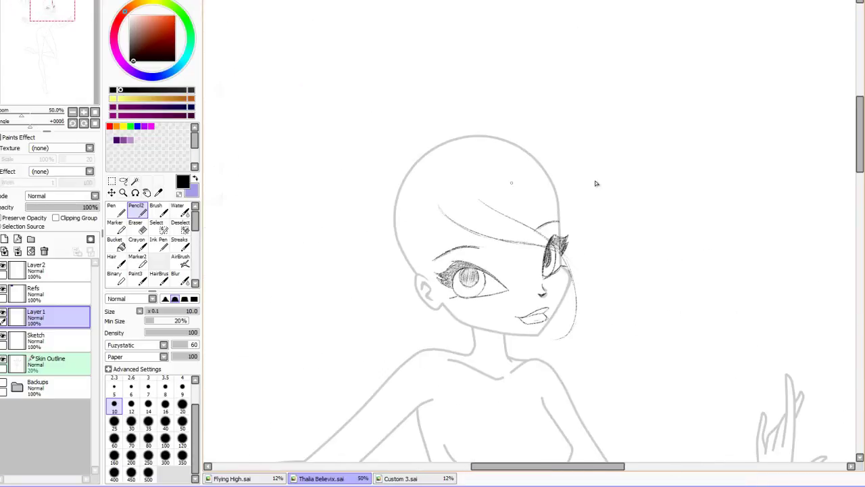
drag(604, 269, 599, 285)
drag(516, 190, 592, 269)
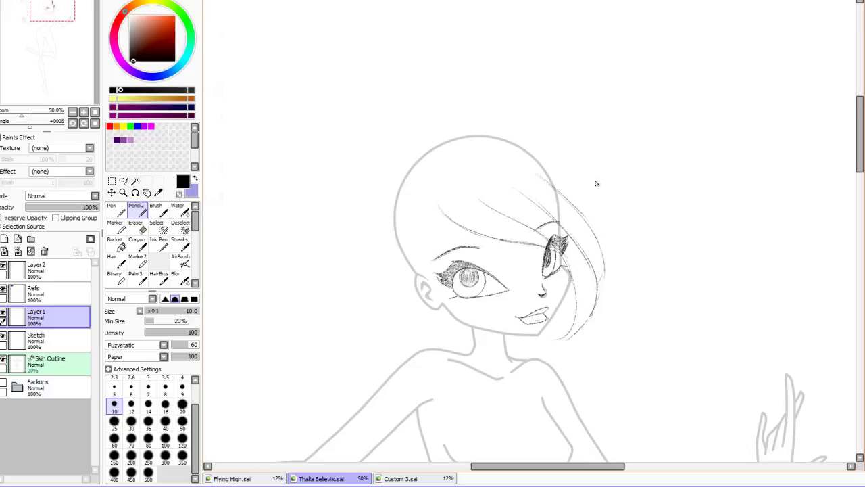
Sketch the near-side bangs from the parting past the ear to the collarbone, erasing and redrawing stray strands.
drag(441, 216, 434, 262)
mouse_move(406, 203)
mouse_down()
mouse_move(703, 291)
mouse_move(491, 126)
mouse_up()
drag(521, 151, 534, 244)
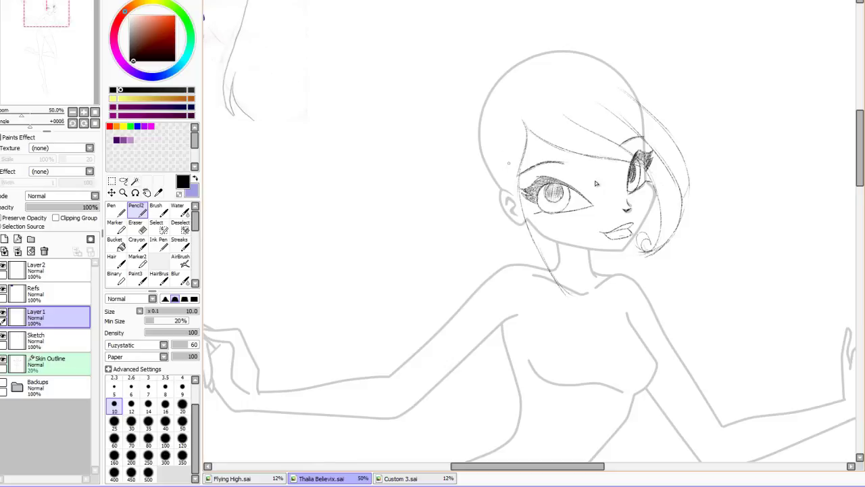
key(n)
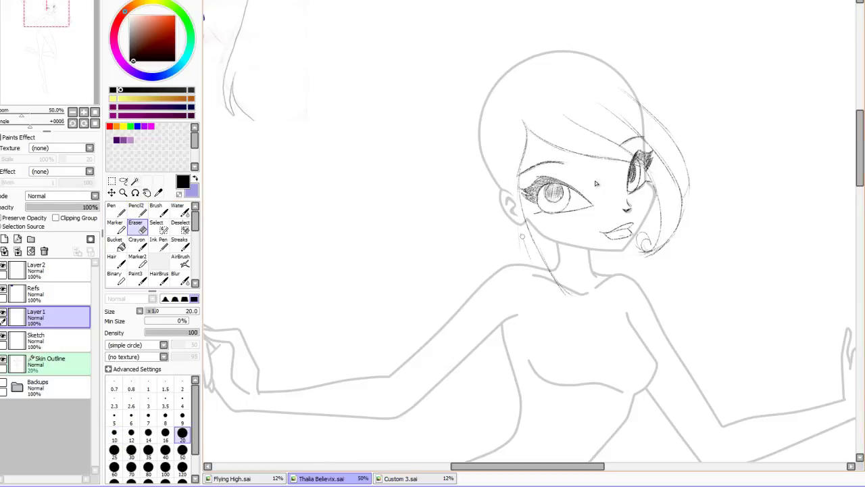
key(b)
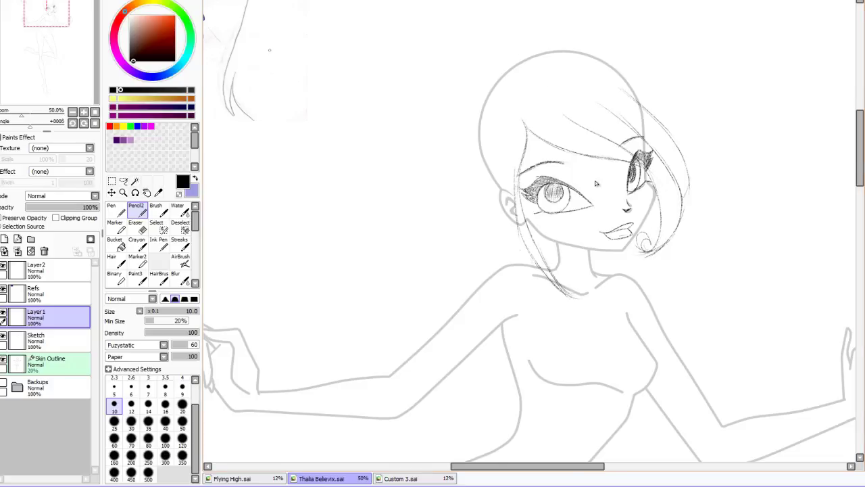
Outline the hair volume over the crown and back of the head, erasing the line that crosses the face.
mouse_move(596, 183)
mouse_down()
mouse_move(737, 290)
mouse_move(694, 220)
mouse_up()
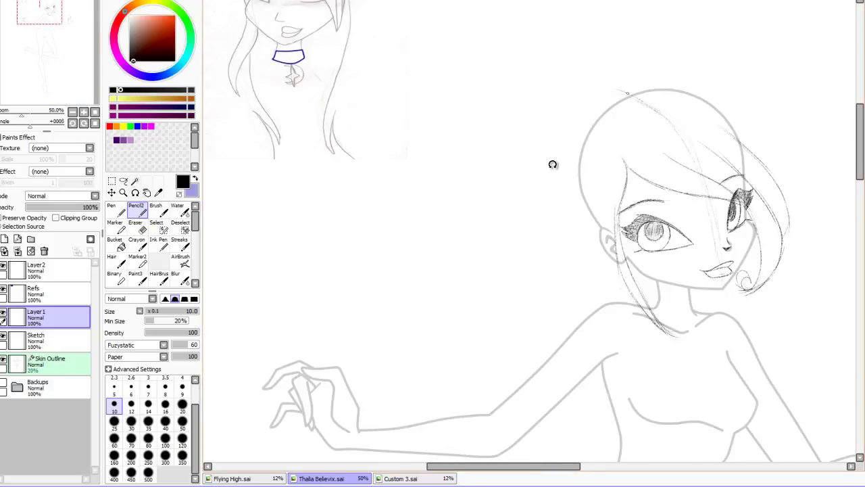
drag(504, 155, 521, 216)
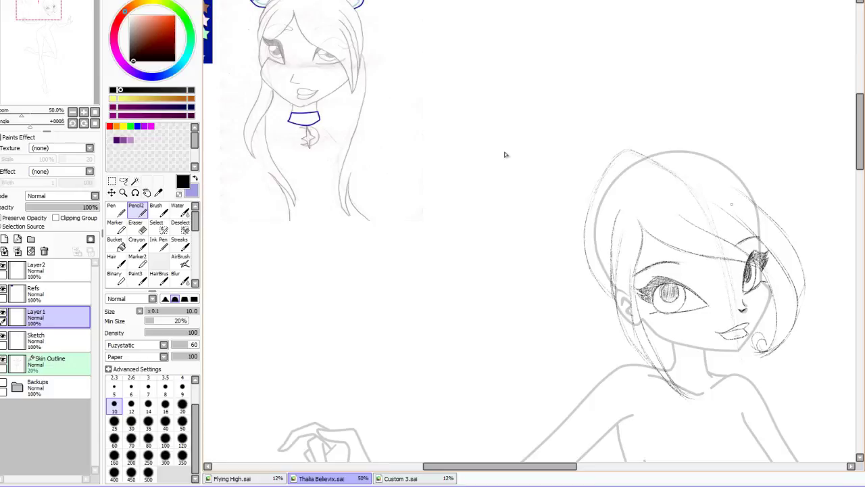
key(e)
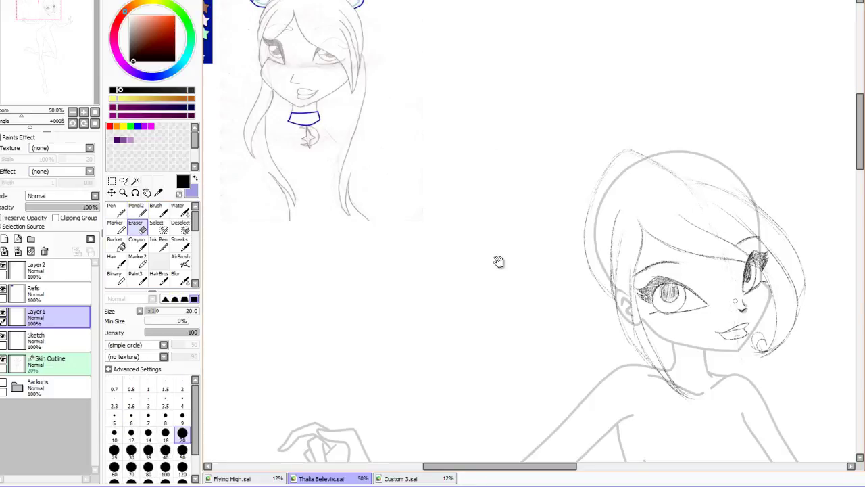
key(n)
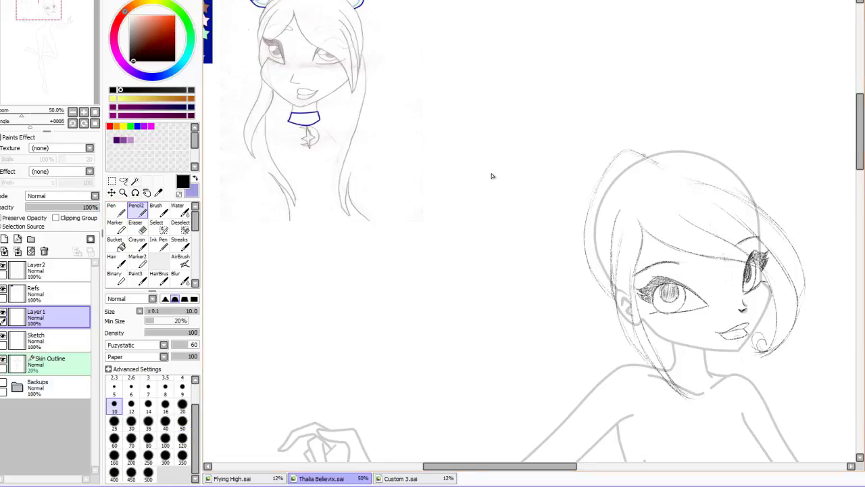
drag(642, 142, 735, 162)
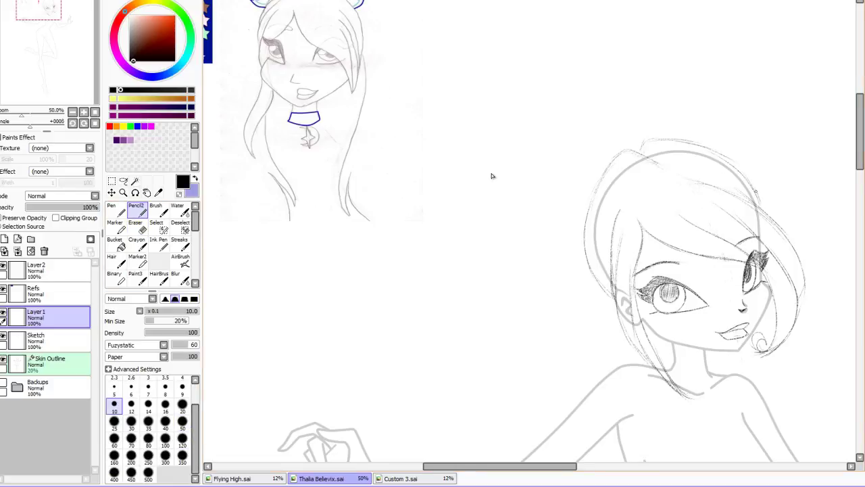
Merge the fringe layer into Sketch and create a new layer above it for the ponytail.
scroll(492, 175, down, 2)
key(ctrl+e)
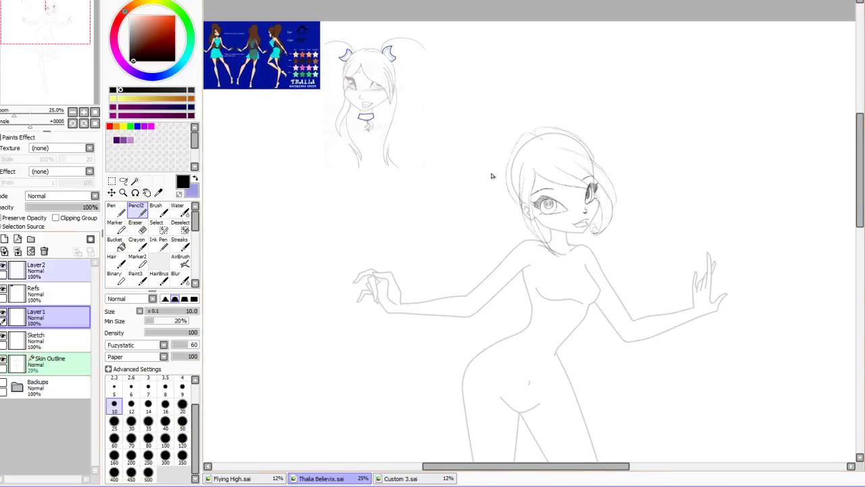
key(ctrl+shift+n)
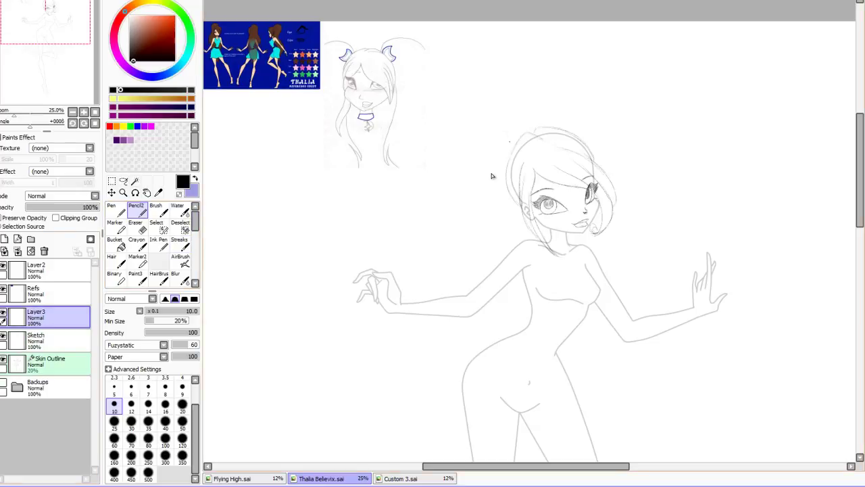
Sketch a long ponytail flowing from behind the head, past the near arm, to a curled tip below the raised foot.
scroll(492, 175, down, 1)
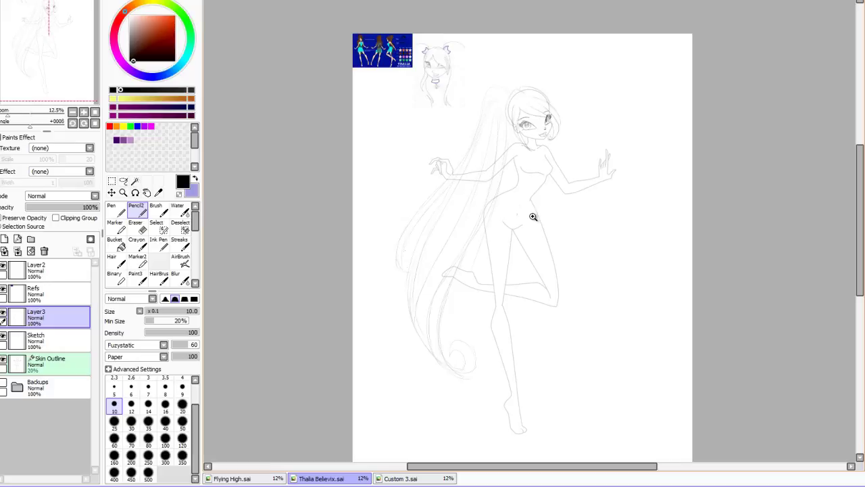
key(ctrl+plus)
key(e)
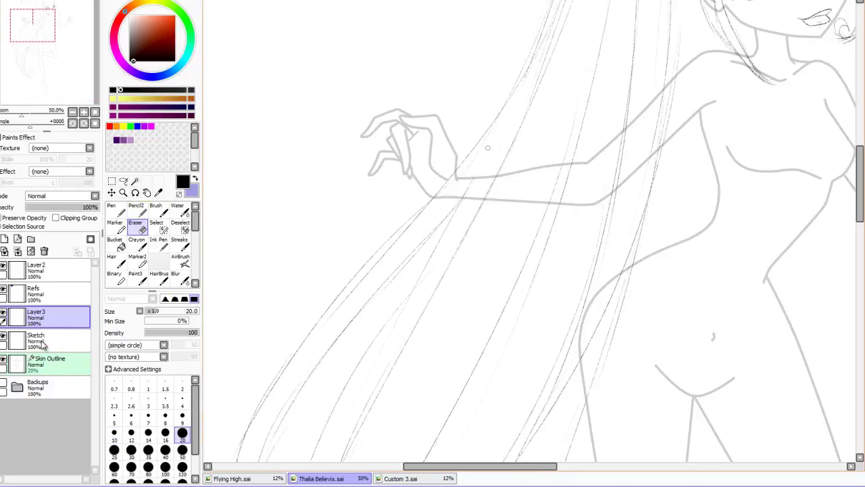
key(m)
key(n)
key(ctrl+minus)
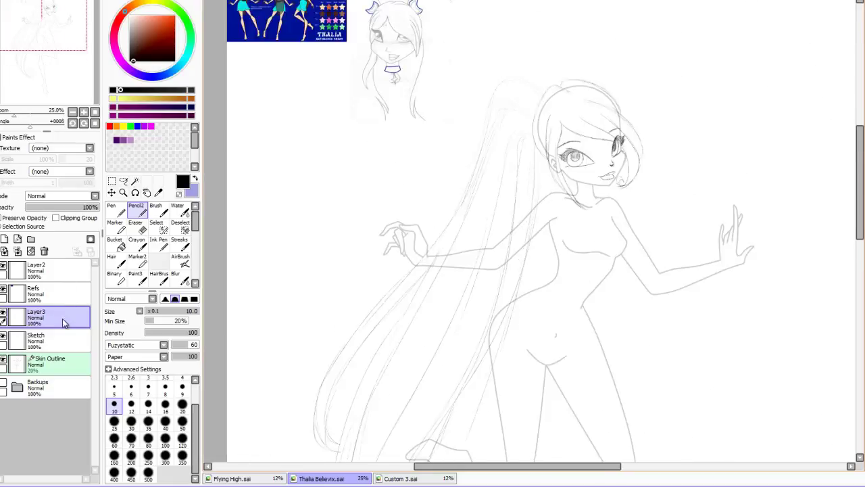
key(ctrl+plus)
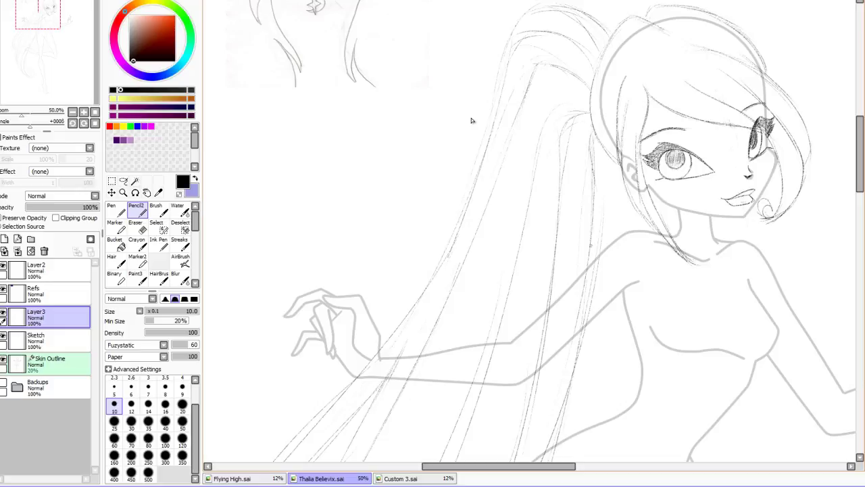
Duplicate the ponytail layer, flip the copy horizontally and move it to the other side of the head.
key(ctrl+minus)
key(ctrl+minus)
key(ctrl+c)
key(ctrl+v)
key(ctrl+t)
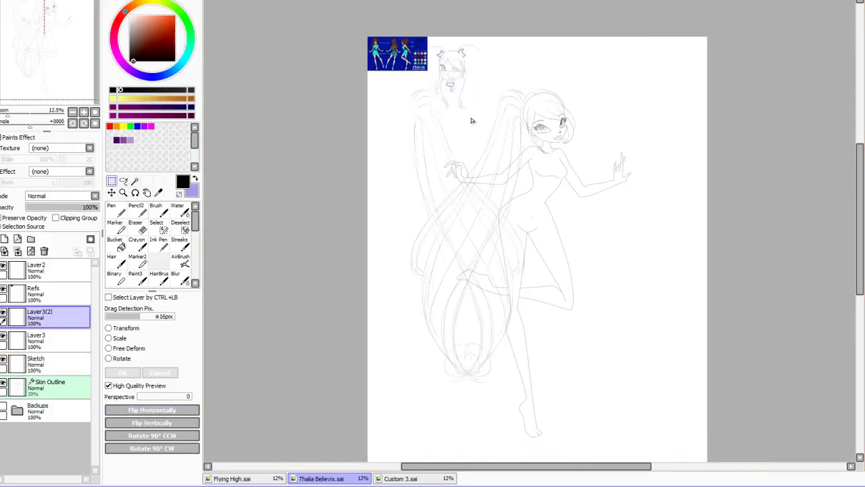
key(Right)
key(Right)
key(Right)
key(Right)
key(Right)
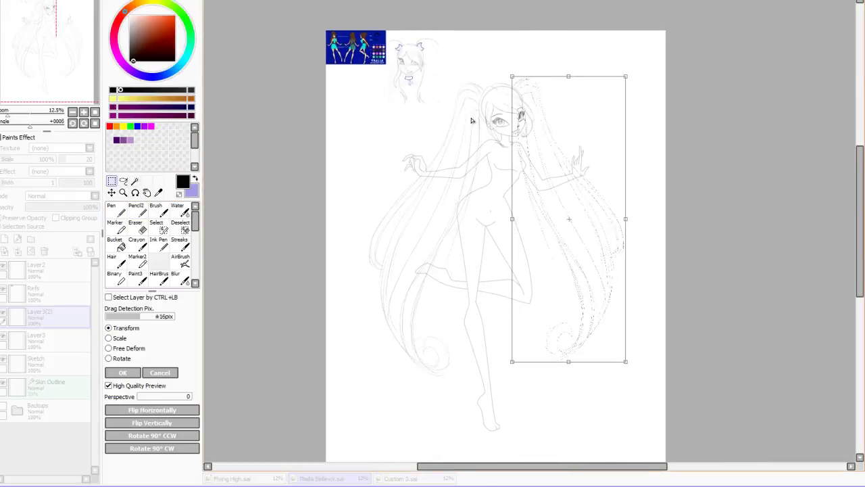
key(Return)
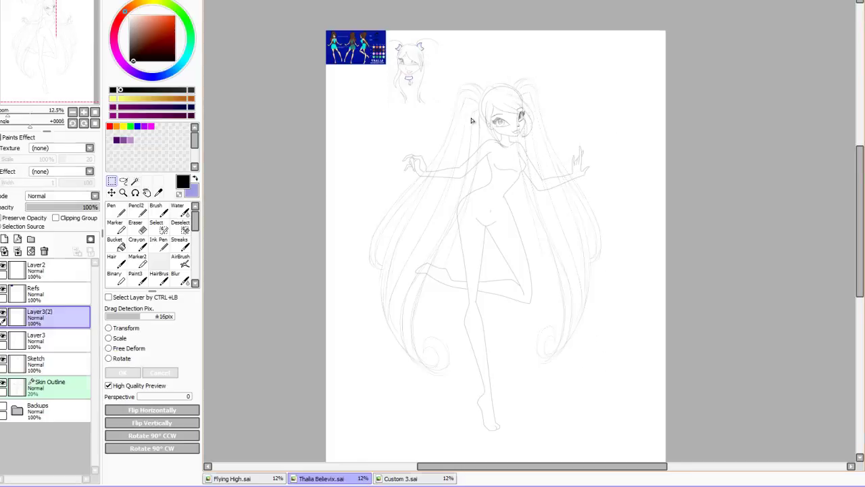
key(ctrl+plus)
key(n)
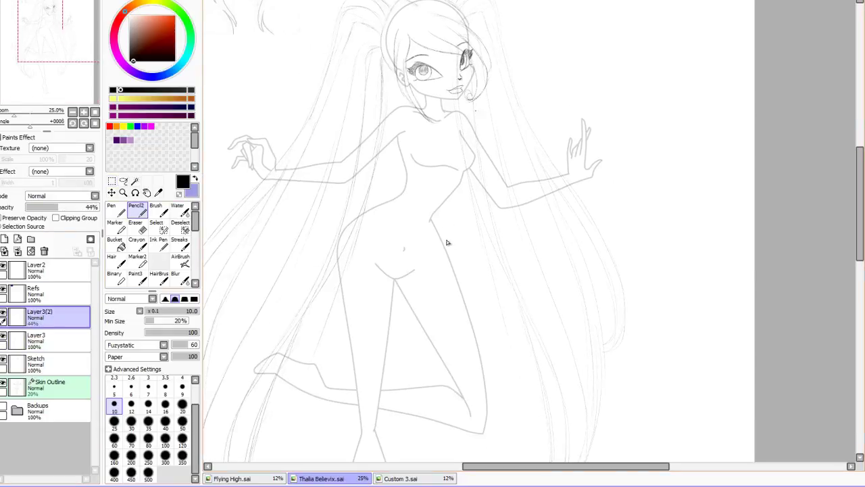
scroll(477, 168, down, 5)
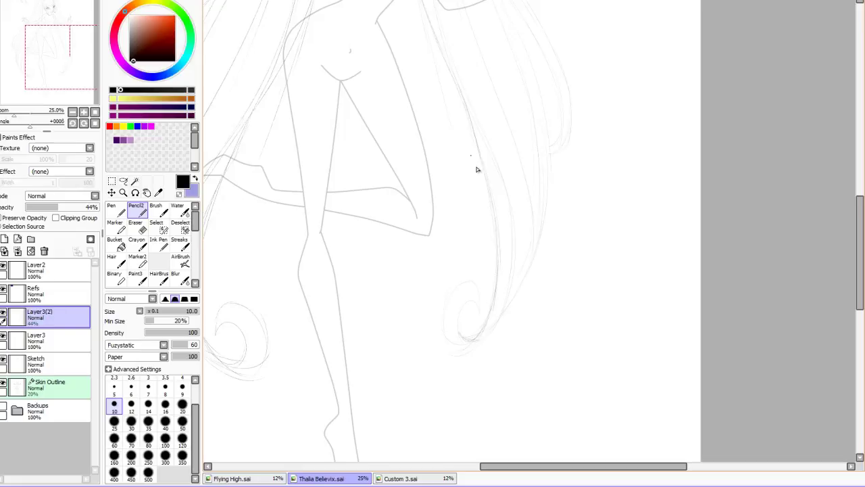
key(ctrl+minus)
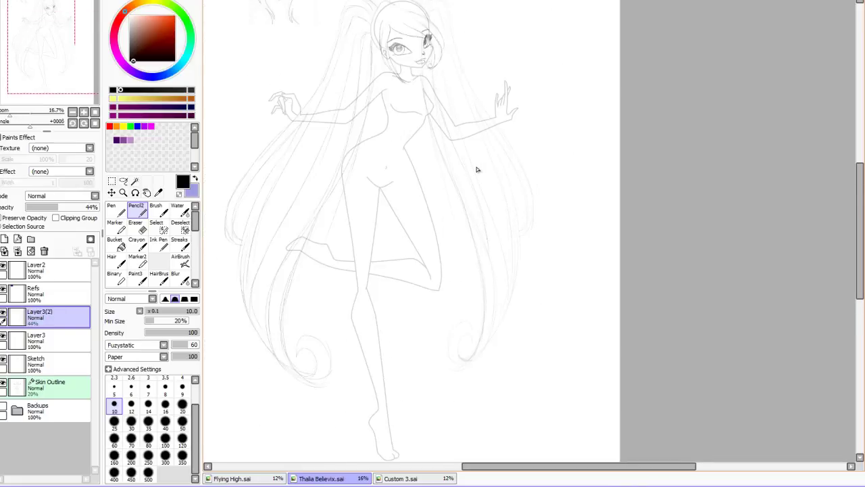
key(ctrl+plus)
scroll(476, 169, down, 3)
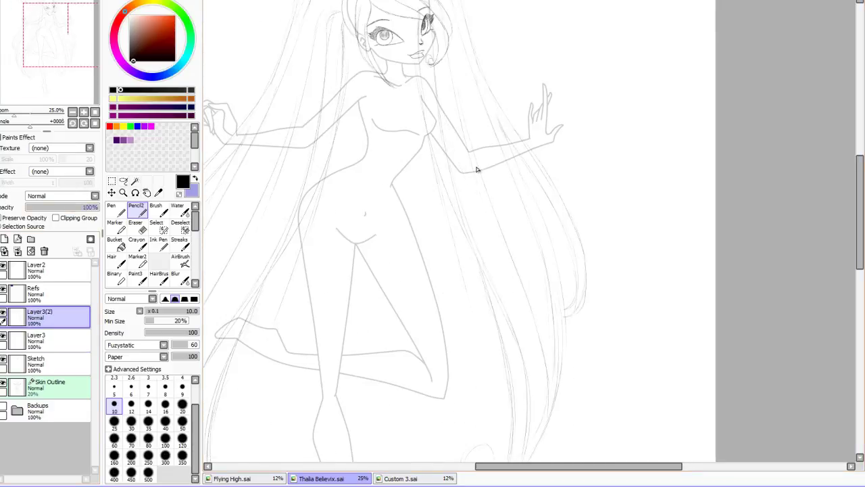
Tint the mirrored ponytail light purple with its layer's opacity preserved, and place Layer3 above it.
key(x)
click(94, 207)
drag(47, 339, 47, 313)
scroll(477, 169, down, 1)
key(x)
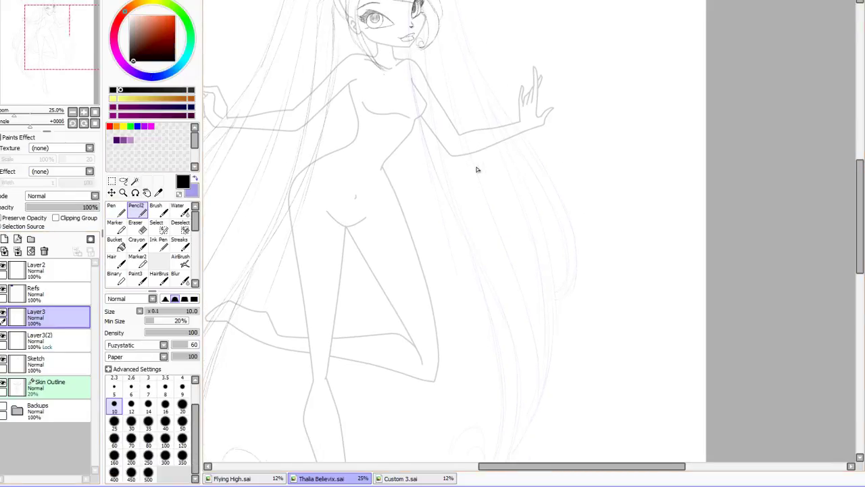
Sketch darker, refined strands over the mirrored ponytail, ending in a large lower curl and a smaller curl beyond the raised hand.
mouse_move(413, 108)
mouse_down()
mouse_move(496, 380)
mouse_move(494, 345)
mouse_move(500, 409)
mouse_up()
scroll(477, 169, down, 3)
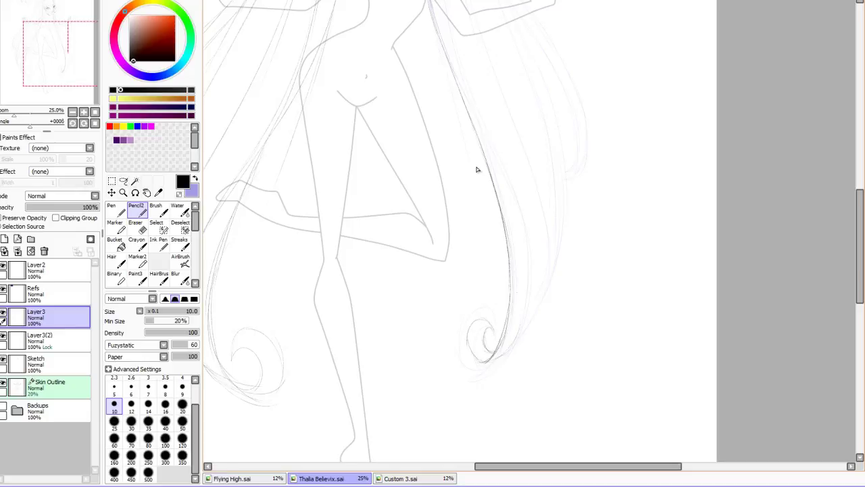
scroll(476, 168, down, 2)
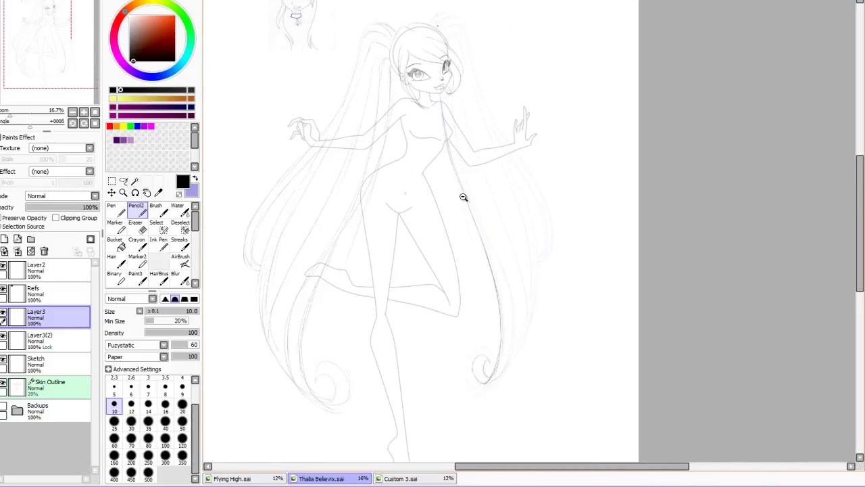
drag(517, 153, 574, 261)
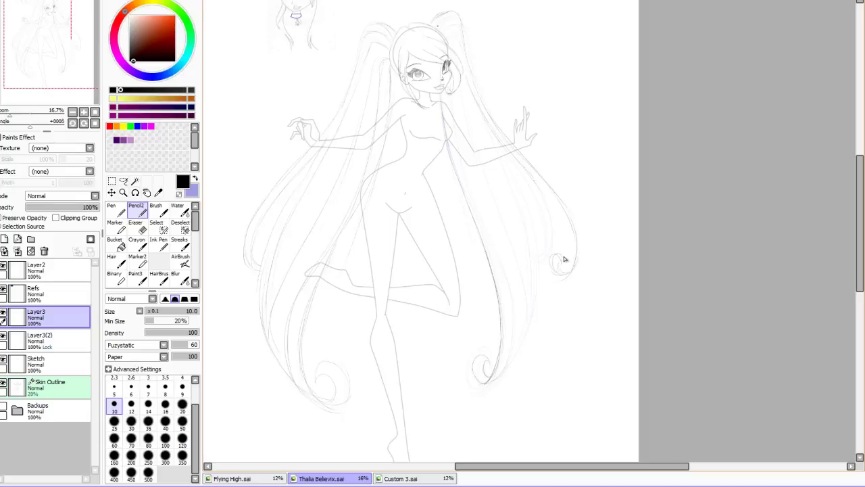
drag(520, 117, 564, 259)
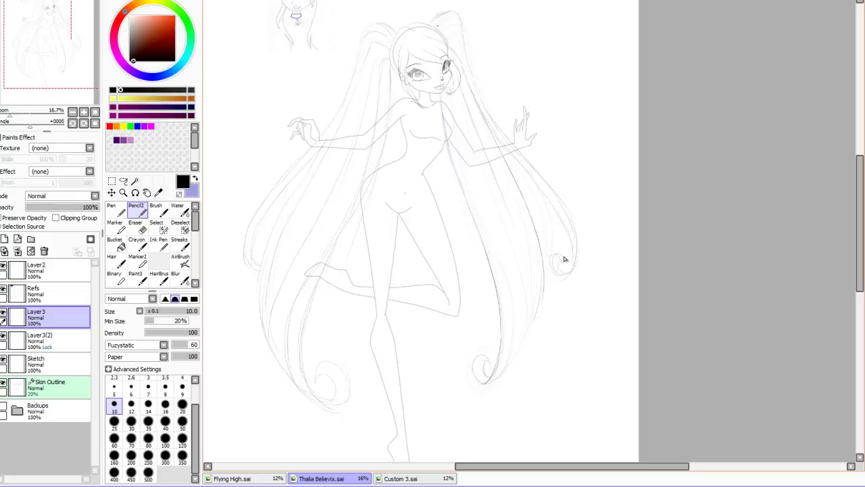
drag(501, 194, 511, 358)
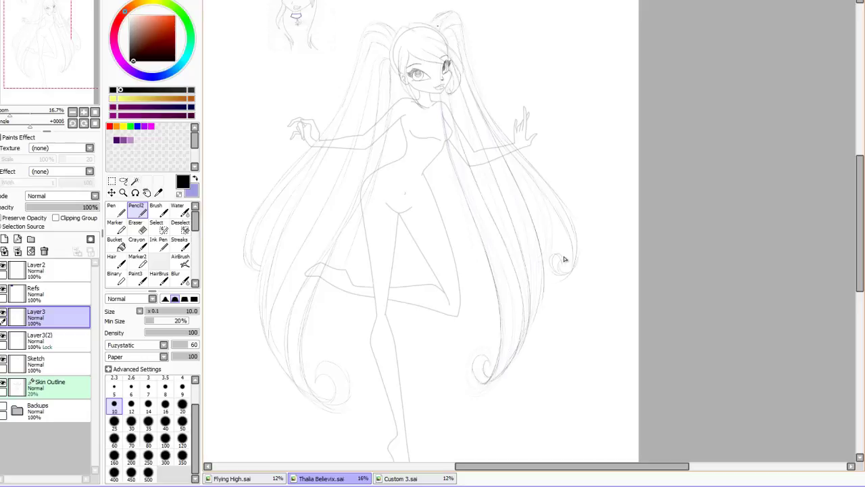
Clean up the mirrored ponytail with a size 80 eraser and merge the ponytail layers into Sketch.
key(e)
key(bracketright)
key(bracketright)
key(bracketright)
key(bracketright)
key(bracketright)
key(bracketright)
key(bracketright)
key(bracketright)
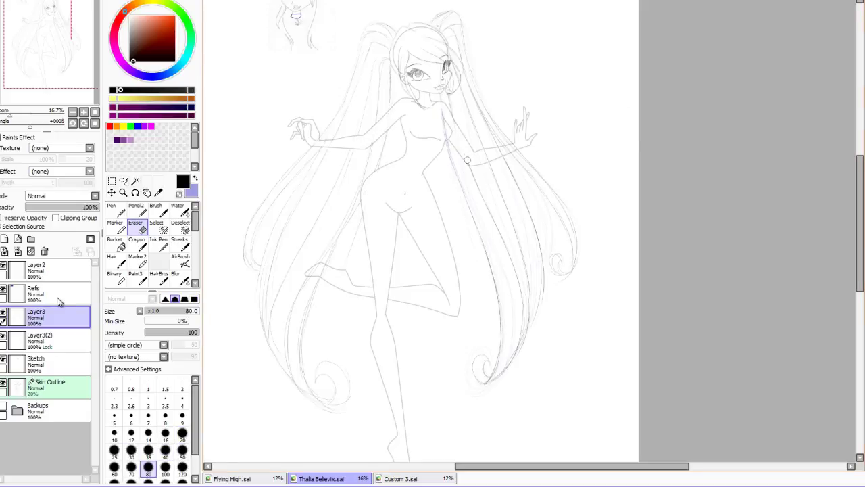
key(ctrl+e)
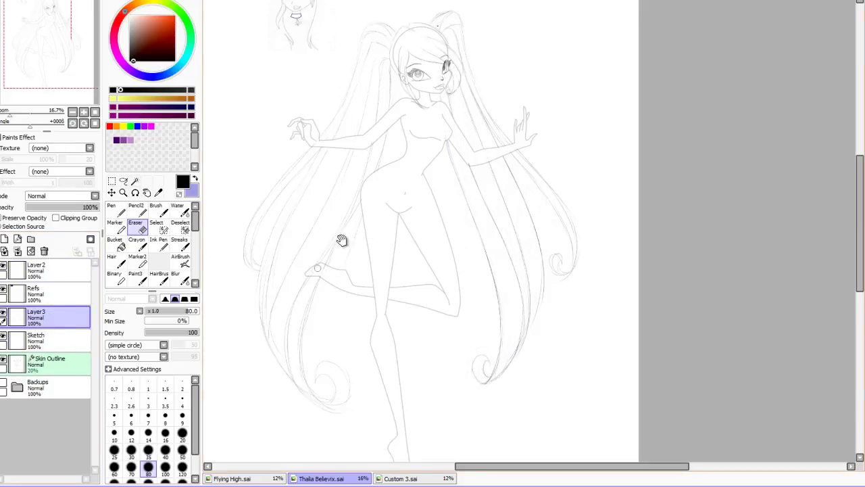
scroll(517, 241, down, 1)
scroll(362, 141, up, 1)
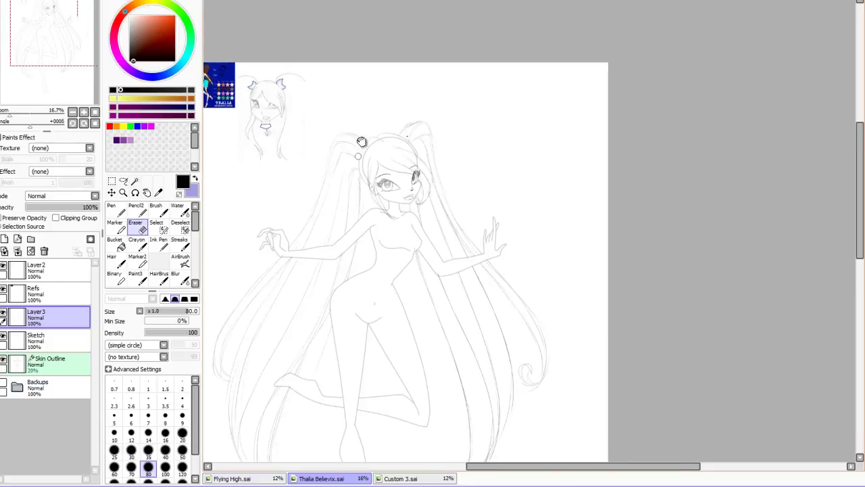
scroll(371, 121, up, 3)
On a new layer, sketch a blue crescent hair tie at the near ponytail's base, using circular guides and erasing the excess.
key(n)
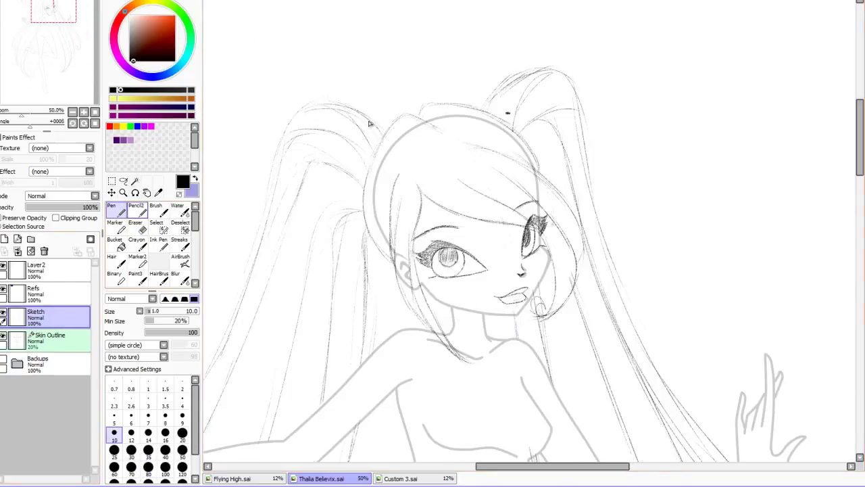
key(x)
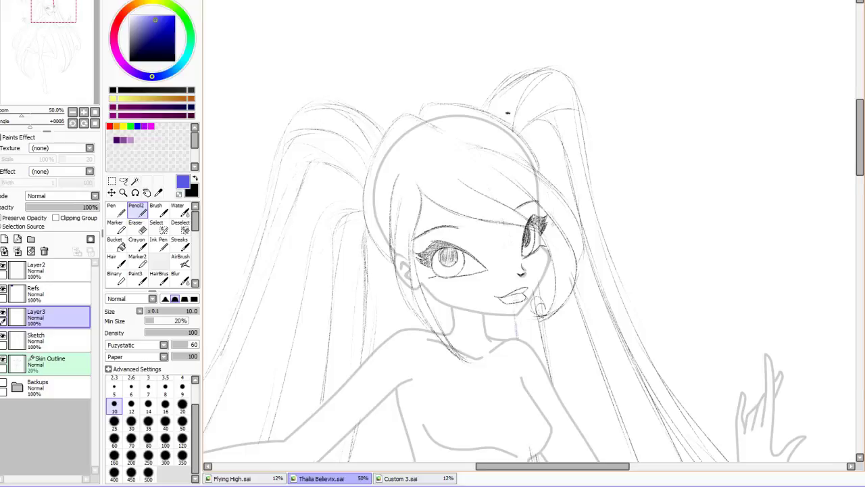
drag(413, 155, 507, 198)
drag(474, 174, 464, 195)
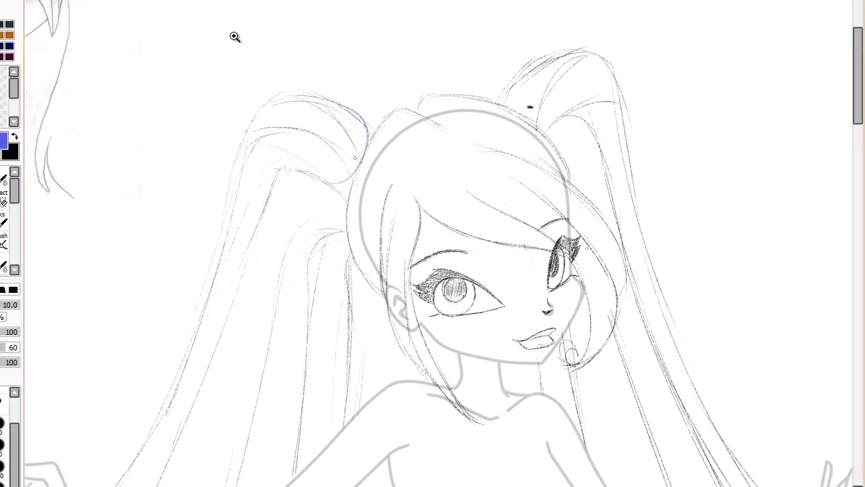
drag(365, 115, 359, 174)
key(e)
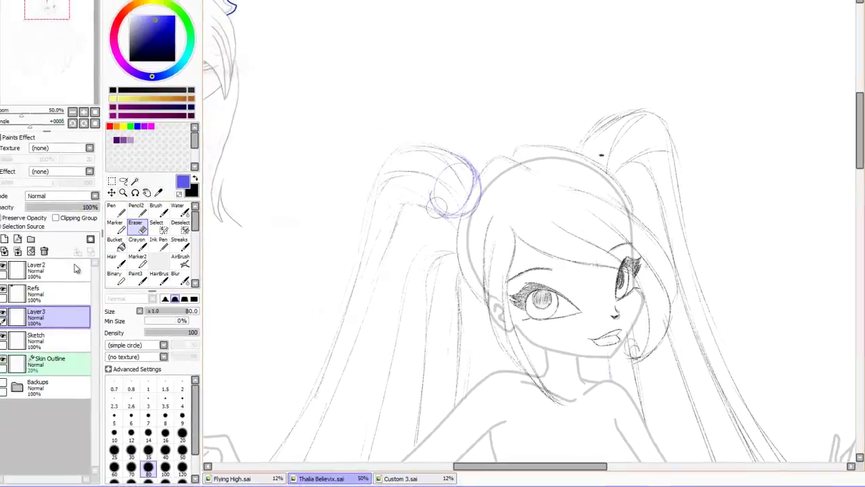
key(n)
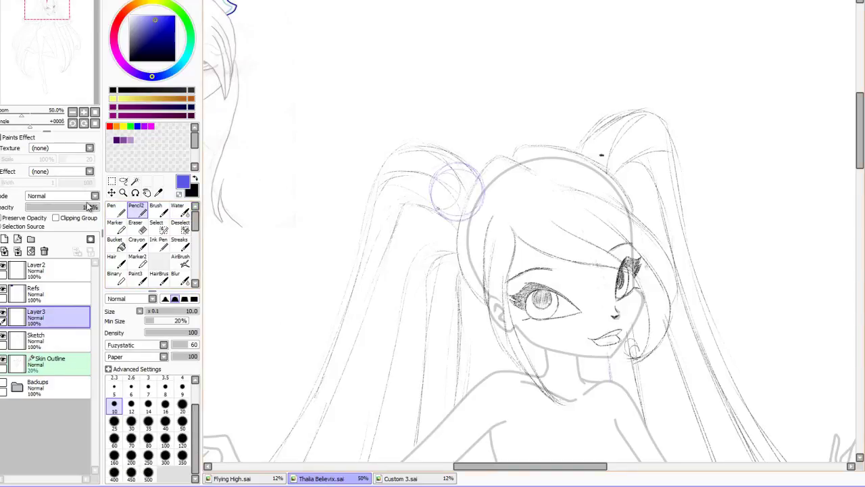
key(e)
drag(424, 196, 443, 177)
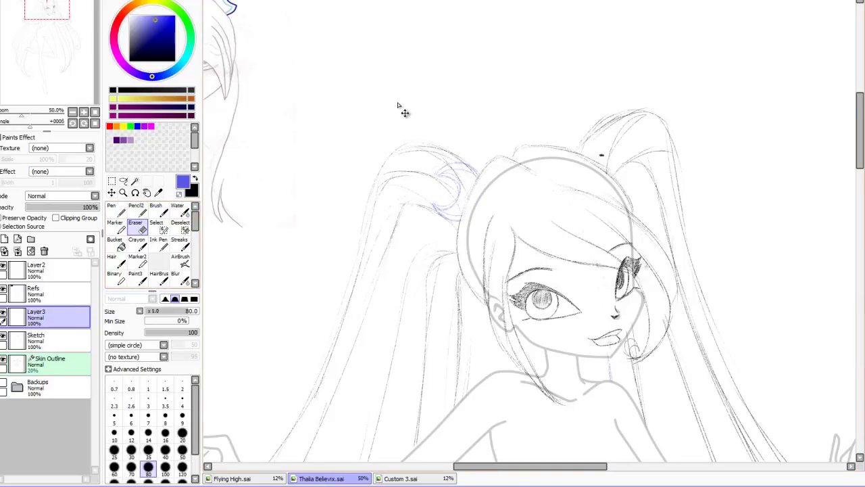
Sketch a matching crescent at the far ponytail's base with a size 16 pencil and darken the near crescent.
key(n)
mouse_move(613, 143)
mouse_down()
mouse_move(617, 169)
mouse_move(578, 145)
mouse_move(611, 143)
mouse_up()
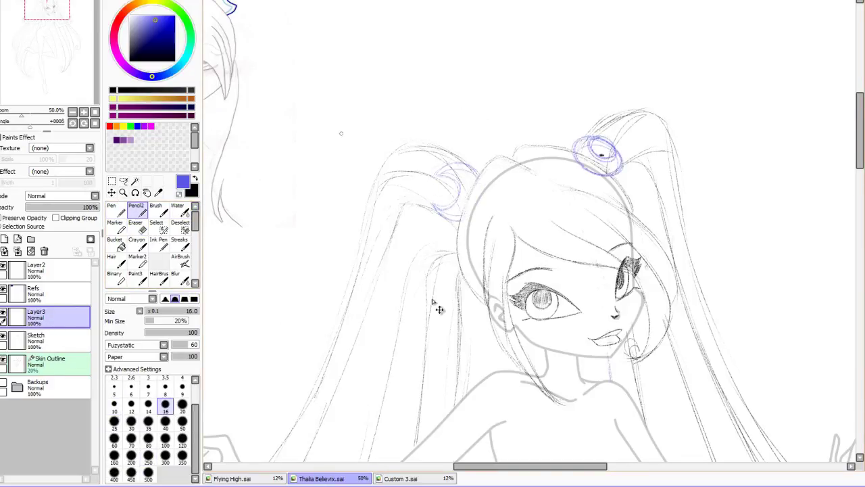
key(ctrl+z)
key(ctrl+z)
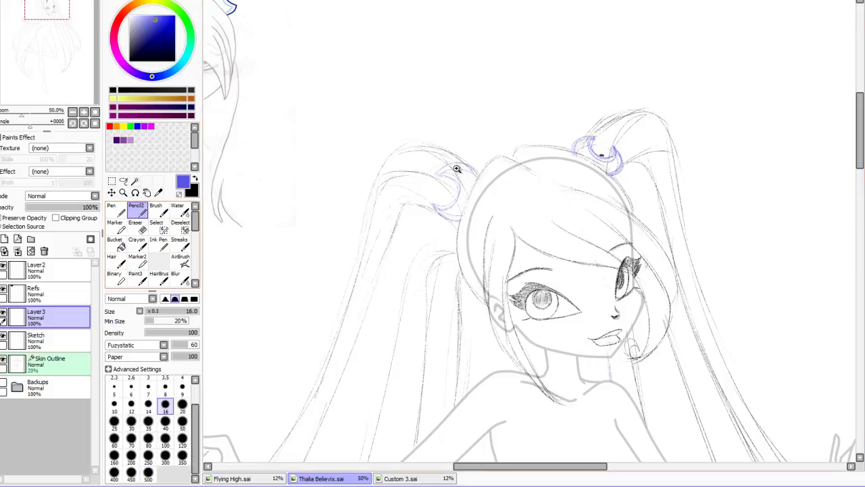
mouse_move(468, 172)
mouse_down()
mouse_move(443, 202)
mouse_move(452, 179)
mouse_move(473, 169)
mouse_move(442, 219)
mouse_up()
scroll(544, 161, down, 3)
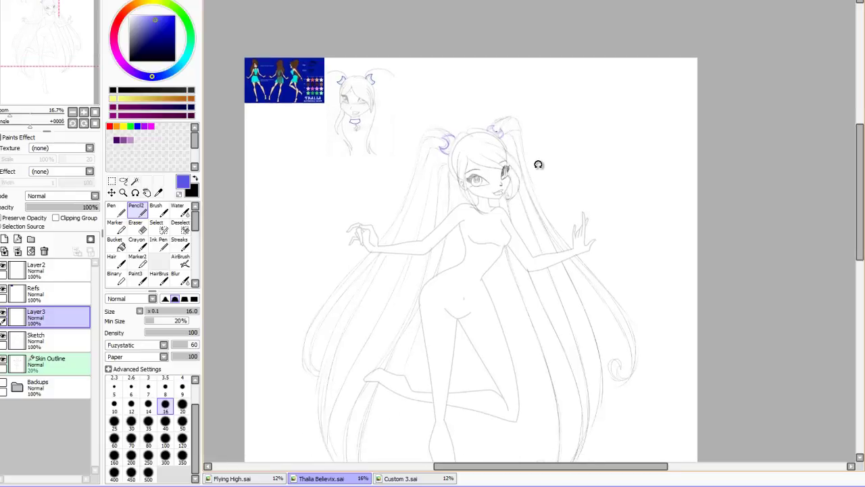
Sketch a blue choker with a hanging oval pendant around the neck, and select the Skin Outline layer for stroke editing.
scroll(544, 166, up, 5)
mouse_move(475, 187)
mouse_down()
mouse_move(471, 264)
mouse_move(473, 184)
mouse_move(493, 177)
mouse_move(499, 241)
mouse_move(497, 263)
mouse_move(473, 265)
mouse_up()
key(Home)
scroll(510, 190, down, 3)
scroll(510, 190, up, 3)
drag(511, 183, 508, 202)
mouse_move(514, 202)
mouse_down()
mouse_move(499, 226)
mouse_move(515, 202)
mouse_up()
click(58, 362)
scroll(544, 169, up, 2)
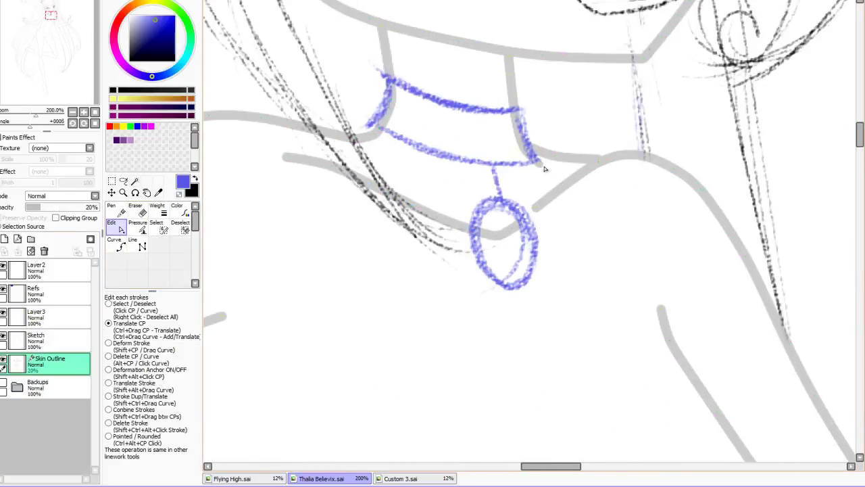
scroll(508, 177, down, 4)
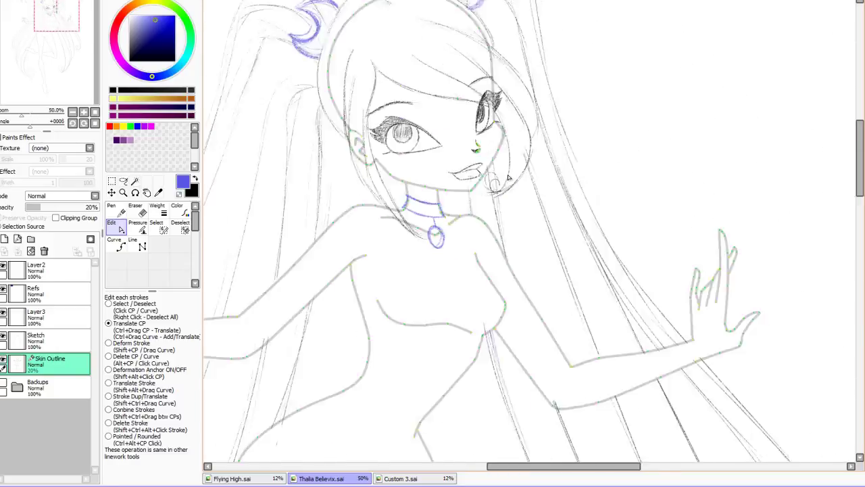
scroll(508, 177, down, 1)
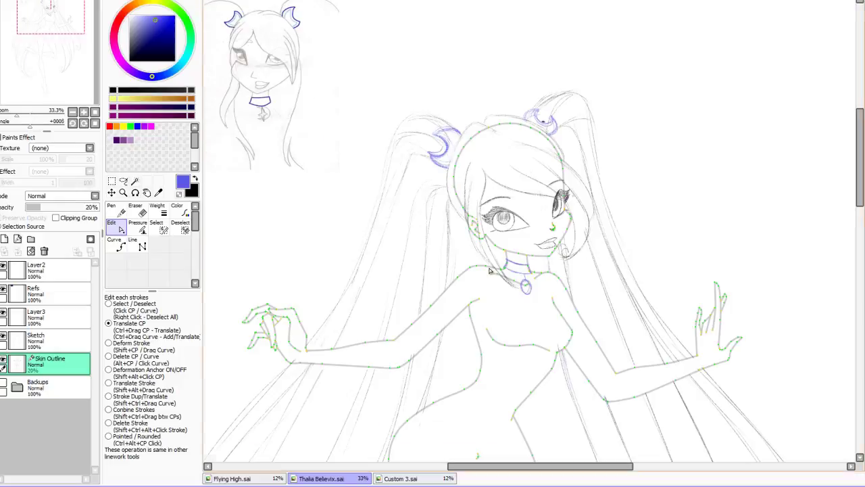
Paste the outfit reference beside the character reference sheet and merge Layer3 into Sketch.
key(ctrl+v)
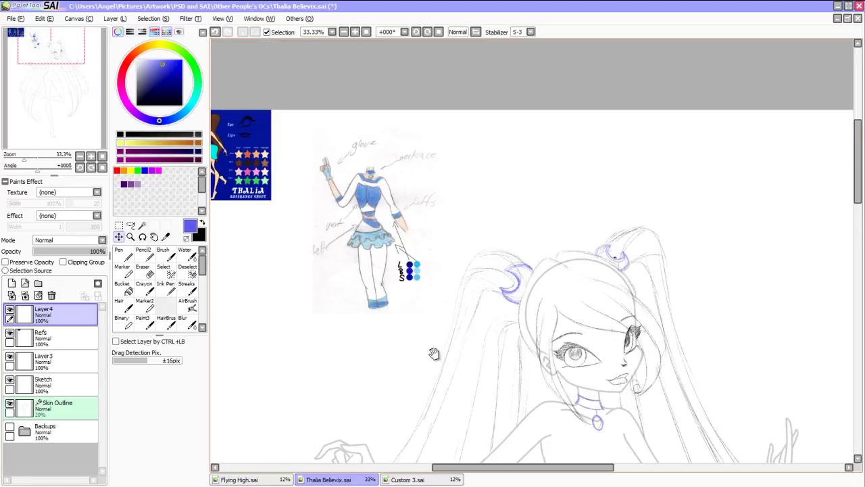
drag(372, 246, 637, 308)
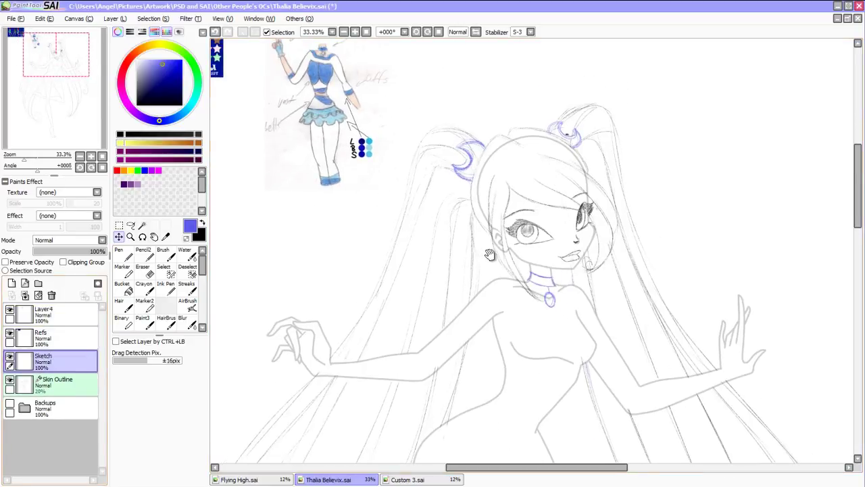
On a new layer below the references, sketch the top's upper edge in blue across the chest and clean its ends.
drag(448, 237, 448, 237)
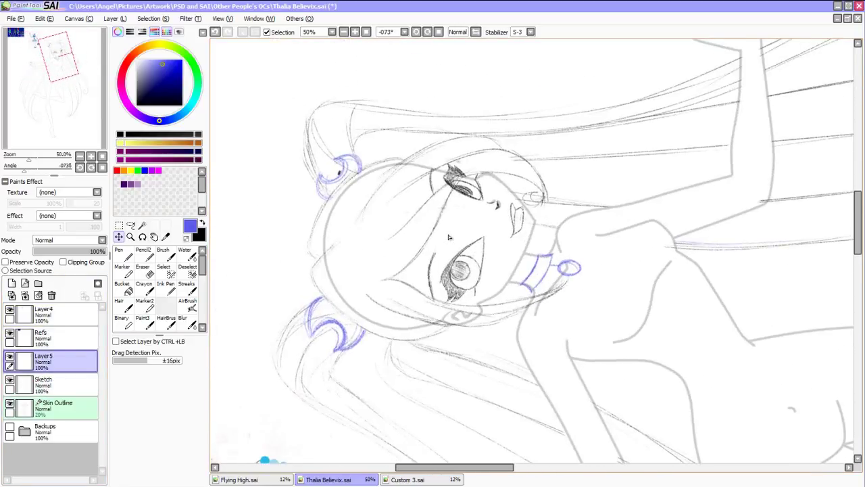
drag(624, 235, 583, 327)
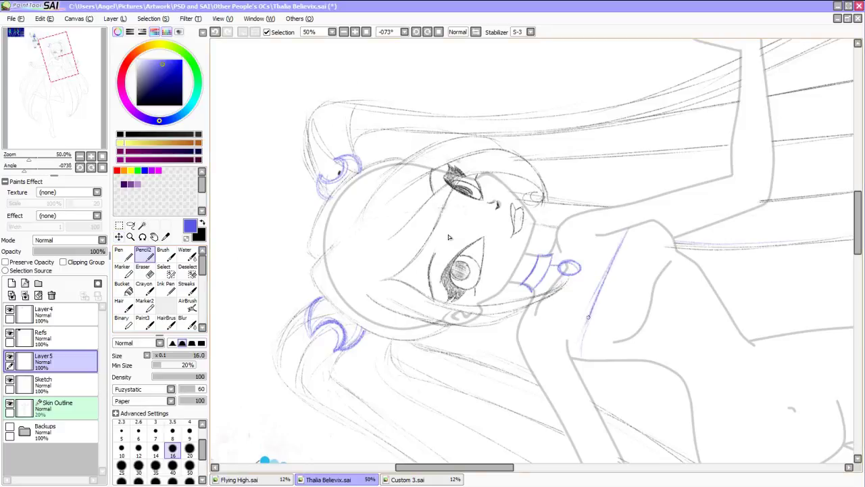
drag(448, 237, 467, 311)
key(e)
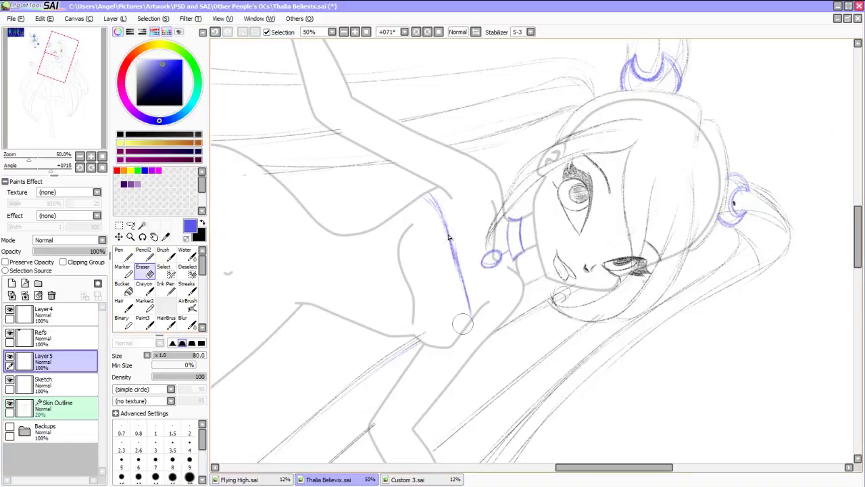
key(Home)
key(minus)
key(minus)
key(n)
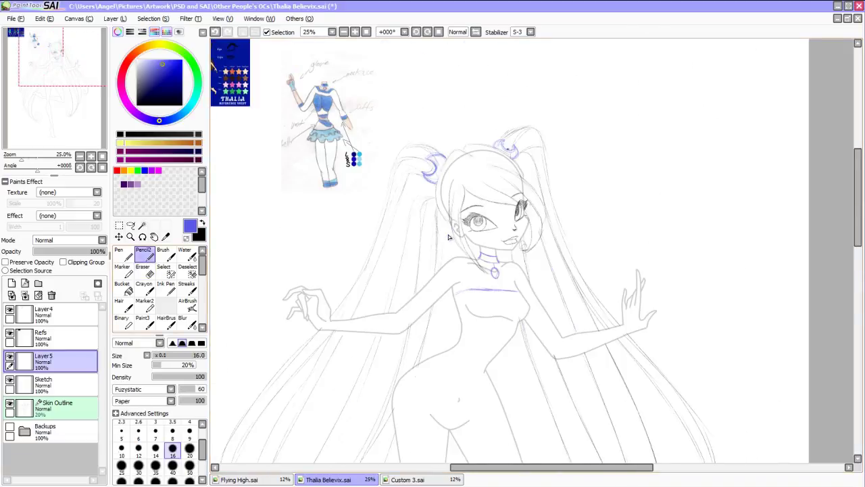
Sketch a slanted double-edged band across the waist below the bust.
key(plus)
key(plus)
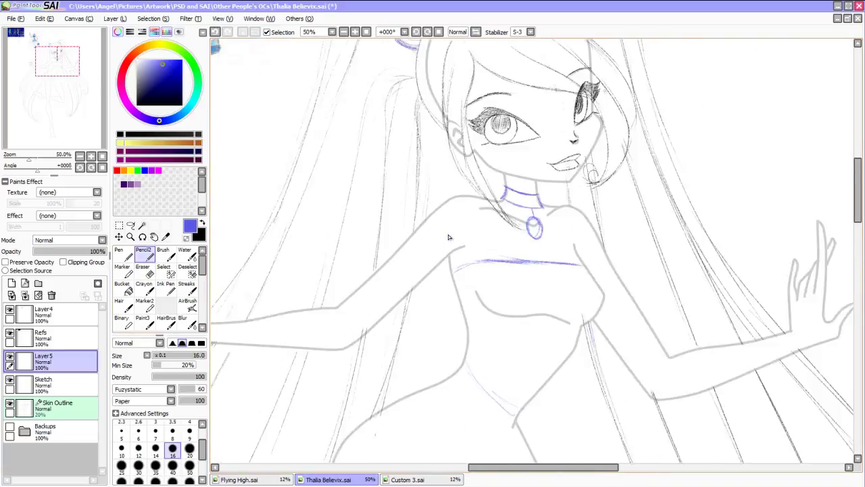
drag(448, 237, 448, 237)
drag(397, 385, 392, 273)
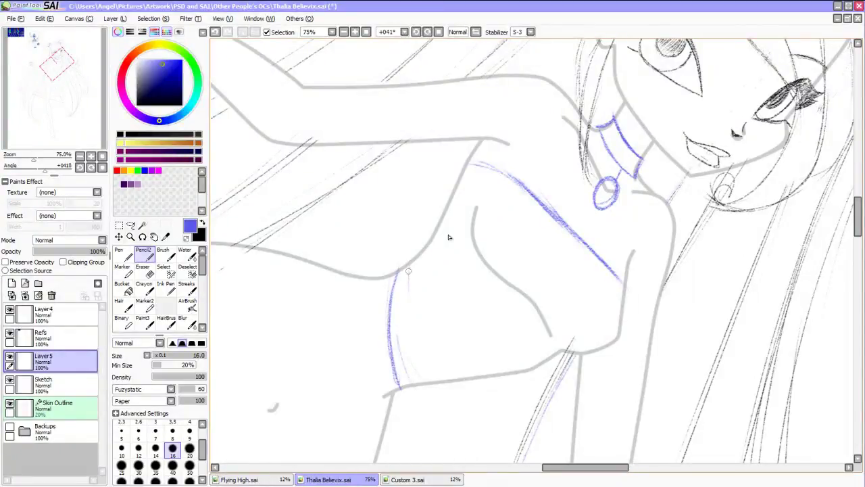
drag(424, 384, 410, 260)
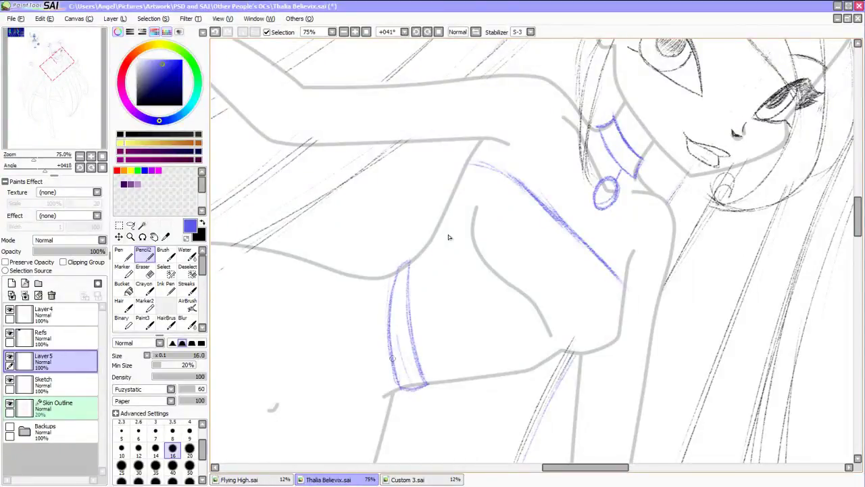
Sketch the top's curved front seam, rounded lower hem and both side edges along the torso.
key(Home)
mouse_move(572, 211)
mouse_down()
mouse_move(576, 236)
mouse_move(547, 351)
mouse_move(552, 396)
mouse_up()
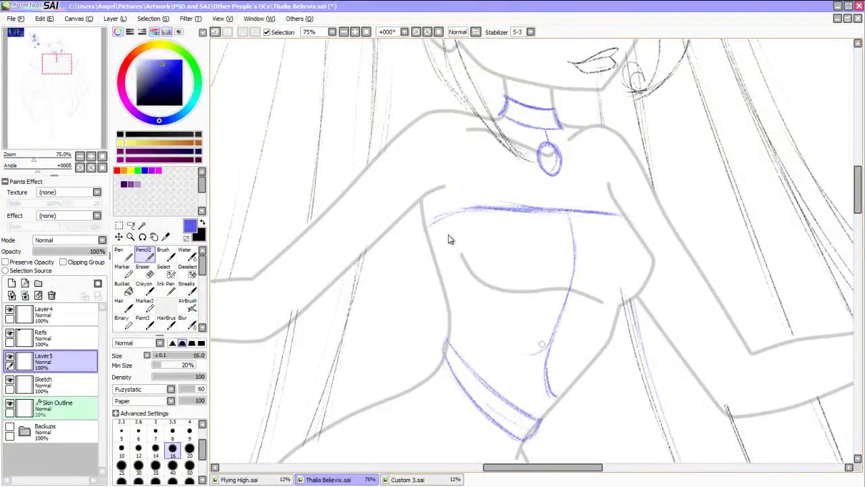
mouse_move(540, 348)
mouse_down()
mouse_move(451, 337)
mouse_move(451, 325)
mouse_move(539, 352)
mouse_move(557, 320)
mouse_move(525, 353)
mouse_move(450, 318)
mouse_up()
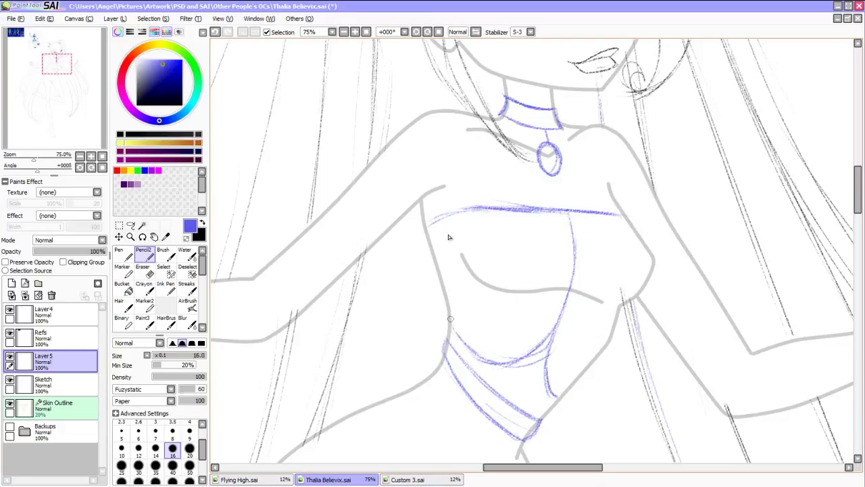
key(e)
key(n)
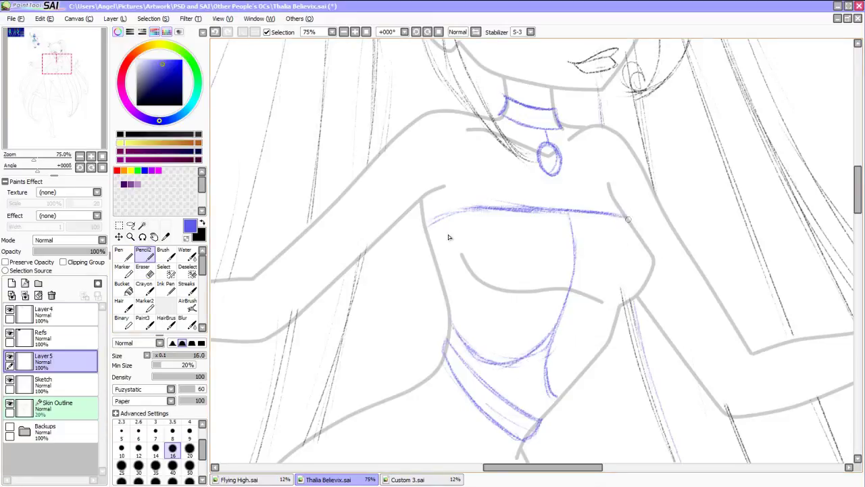
mouse_move(628, 219)
mouse_down()
mouse_move(656, 259)
mouse_move(645, 295)
mouse_move(559, 397)
mouse_up()
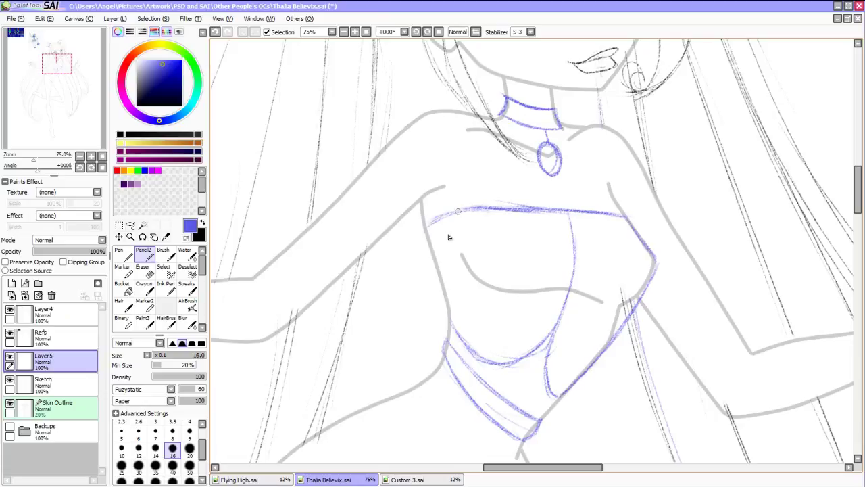
mouse_move(457, 211)
mouse_down()
mouse_move(431, 249)
mouse_move(452, 332)
mouse_up()
Sketch the inner edge of a square neckline from both shoulders across the chest, with a parallel line beneath it.
drag(596, 183, 589, 148)
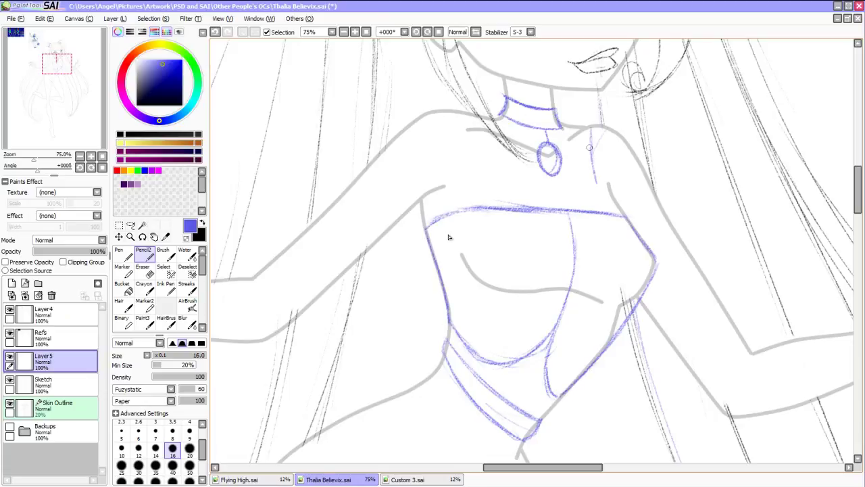
scroll(443, 116, up, 3)
scroll(443, 116, down, 3)
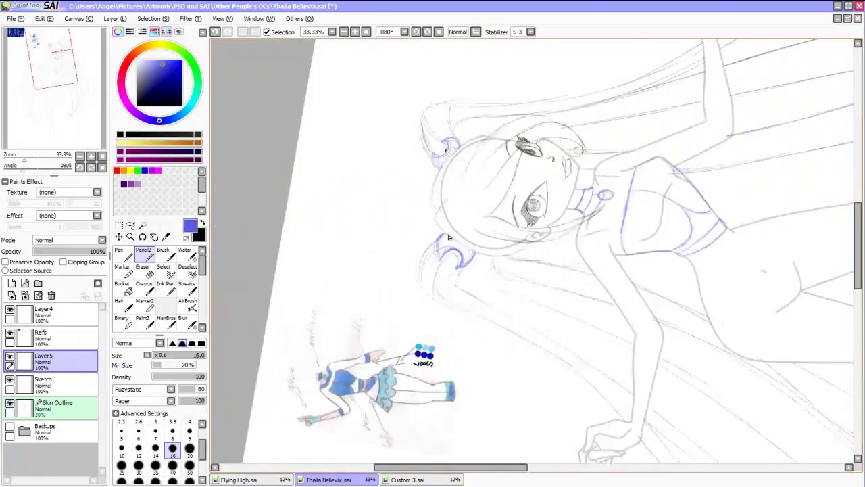
mouse_move(444, 116)
mouse_down()
mouse_move(616, 119)
mouse_move(595, 230)
mouse_up()
mouse_move(619, 111)
mouse_down()
mouse_move(617, 144)
mouse_move(632, 153)
mouse_move(635, 128)
mouse_move(595, 283)
mouse_up()
drag(612, 249, 592, 288)
key(Home)
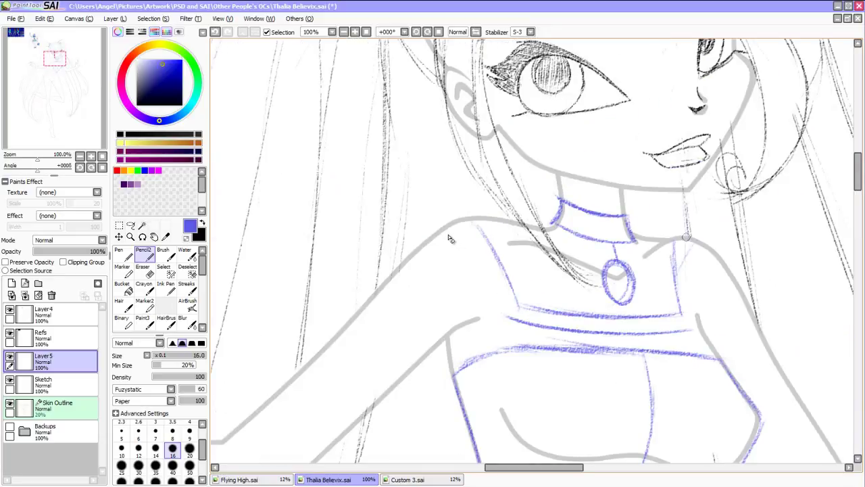
Sketch the outer edges of the neckline's shoulder straps, joining them to the lower line across the chest.
drag(687, 236, 697, 332)
drag(449, 225, 491, 296)
drag(465, 240, 514, 318)
scroll(451, 239, down, 5)
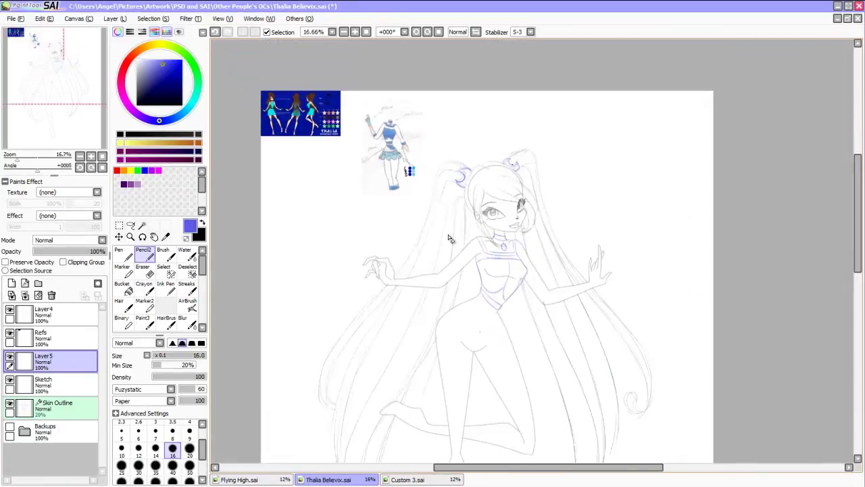
scroll(450, 239, up, 5)
drag(623, 239, 553, 358)
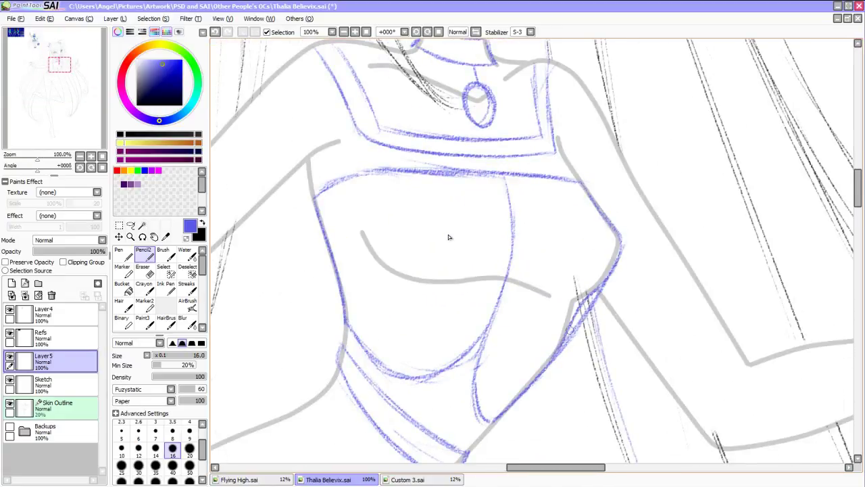
Sketch double-edged cuffs around both forearms just below the elbows.
scroll(448, 237, down, 4)
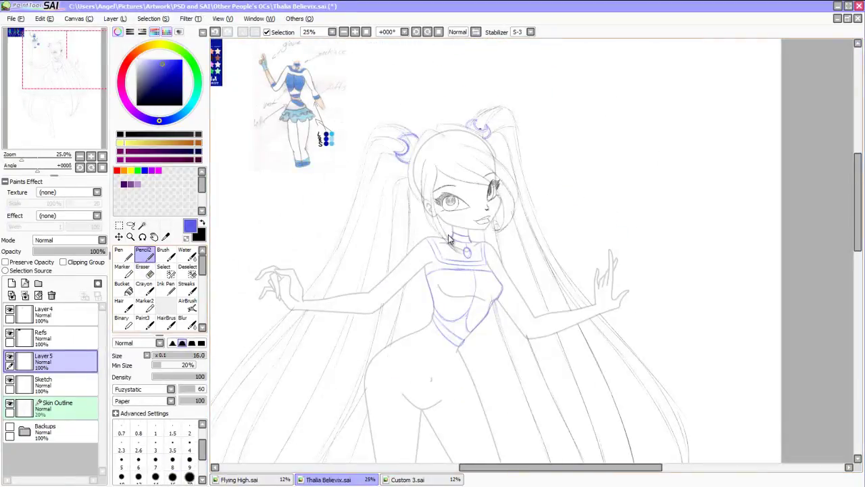
scroll(448, 237, up, 3)
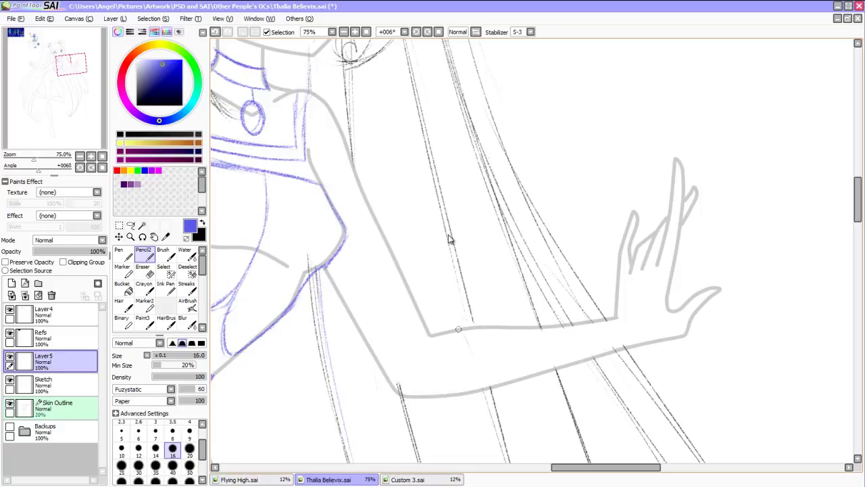
mouse_move(464, 331)
mouse_down()
mouse_move(474, 391)
mouse_move(492, 391)
mouse_up()
drag(429, 328, 436, 335)
scroll(478, 362, left, 5)
drag(333, 262, 325, 312)
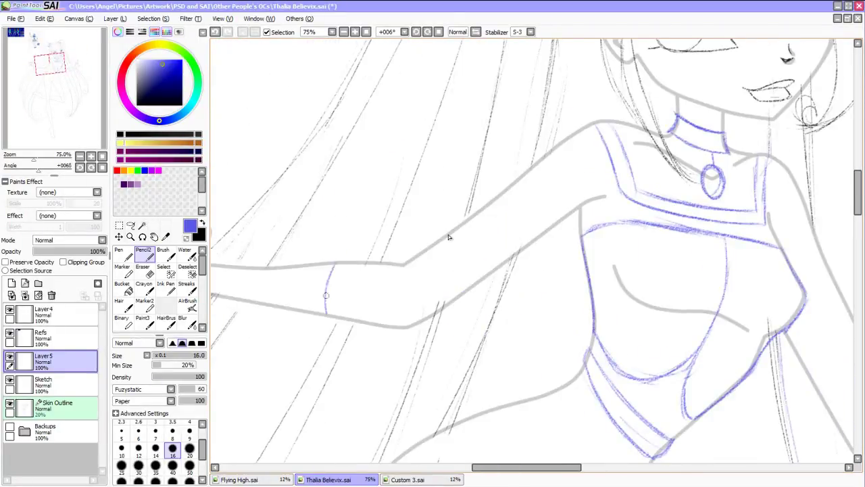
drag(316, 265, 308, 315)
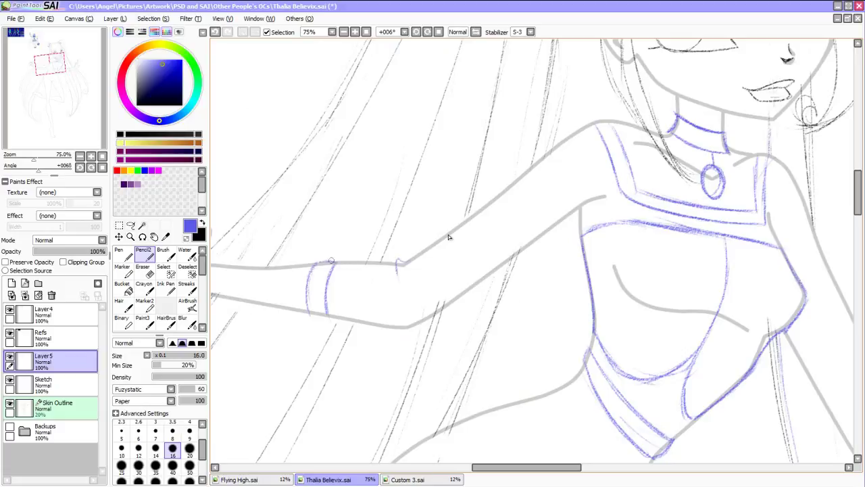
Check the outfit reference's skirt and belt, and sketch a slanted, layered belt sash with a rounded lower edge across the upper hips.
scroll(448, 237, down, 4)
scroll(448, 237, up, 5)
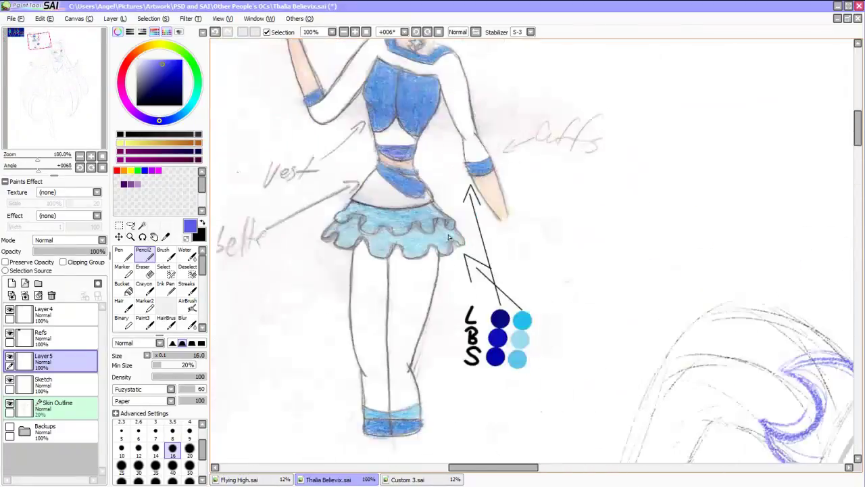
scroll(448, 235, down, 2)
key(End)
key(End)
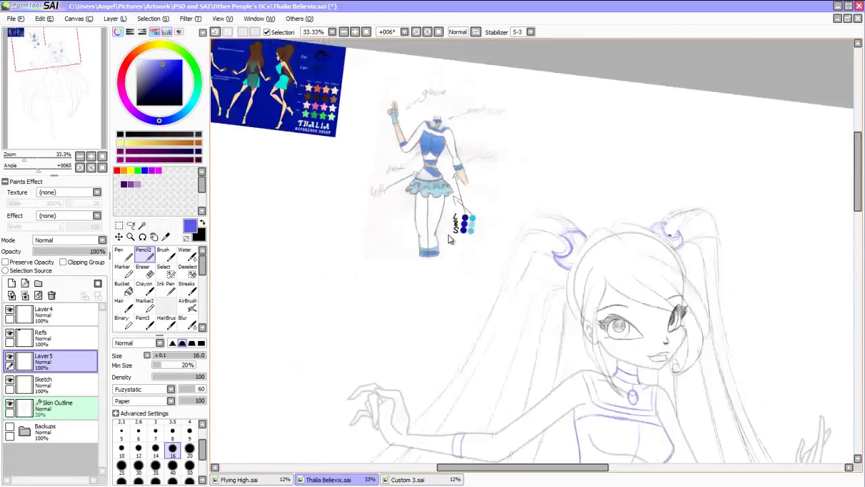
scroll(448, 234, up, 2)
scroll(448, 235, down, 2)
scroll(448, 238, up, 1)
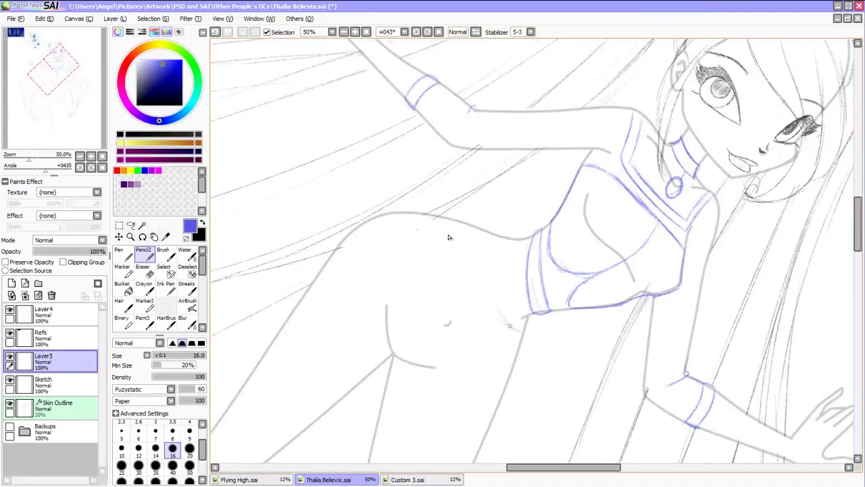
drag(485, 246, 515, 332)
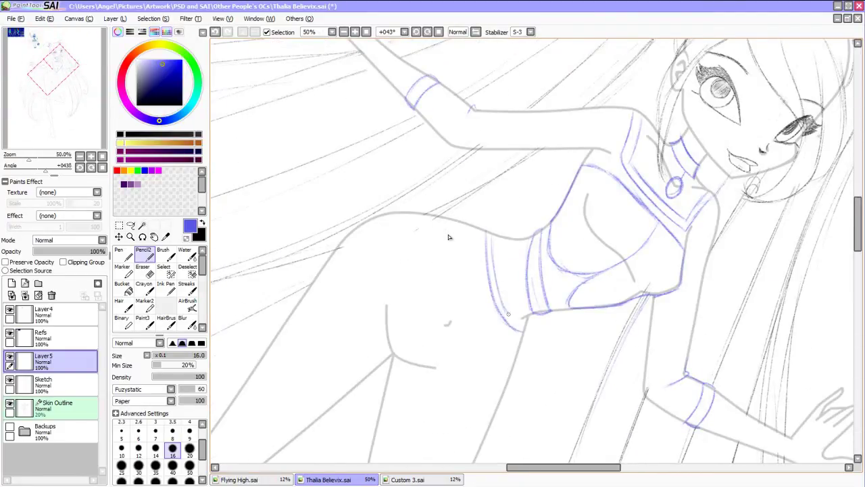
drag(486, 244, 502, 331)
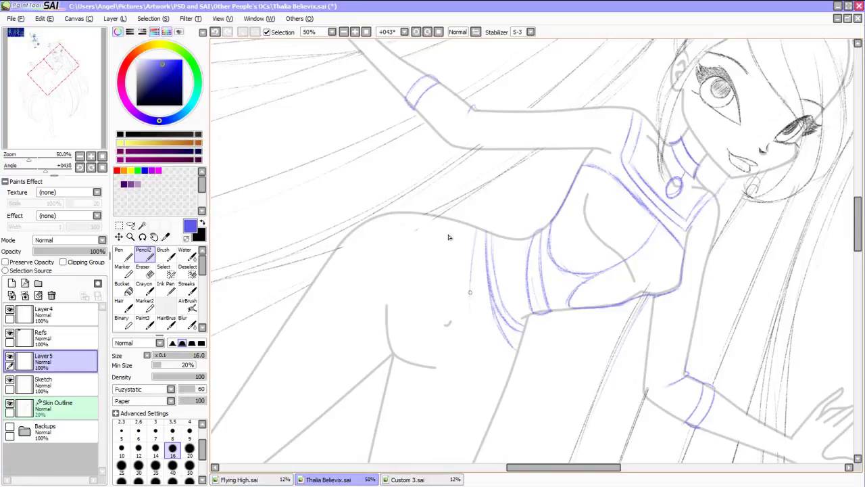
drag(471, 251, 495, 359)
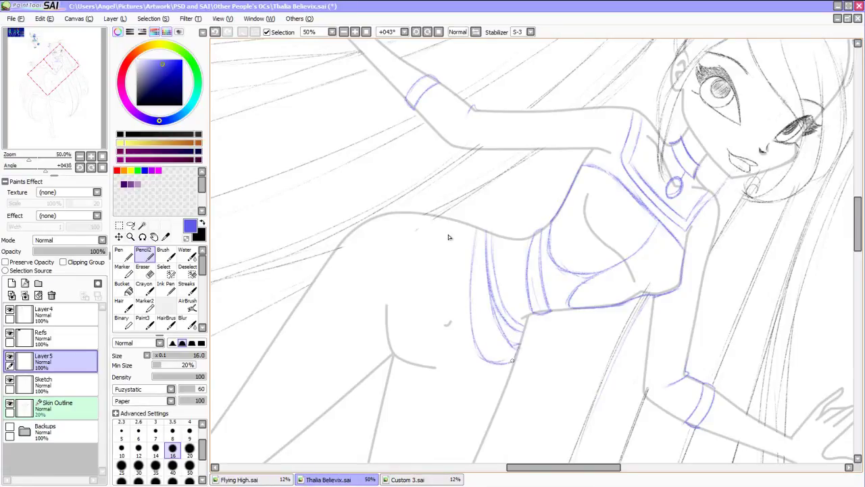
Sketch the skirt's curved top edge across the hips and start its flared side.
key(ctrl+minus)
key(ctrl+minus)
key(Delete)
key(Delete)
key(Delete)
key(ctrl+plus)
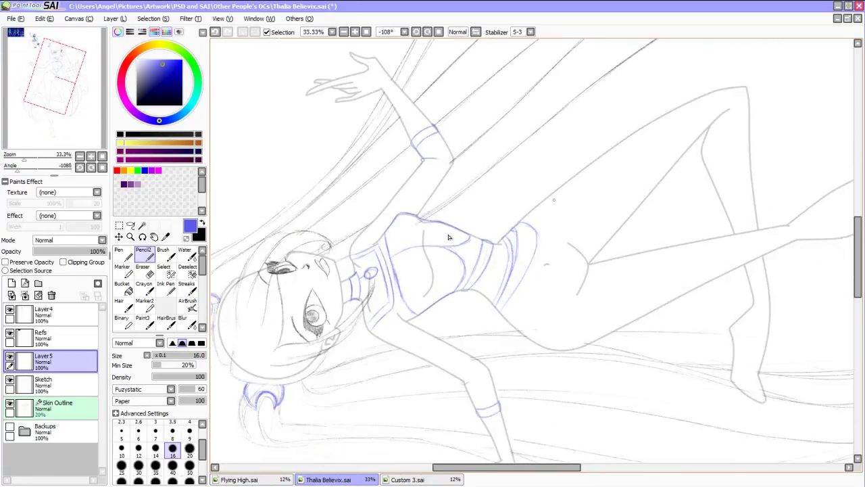
key(Home)
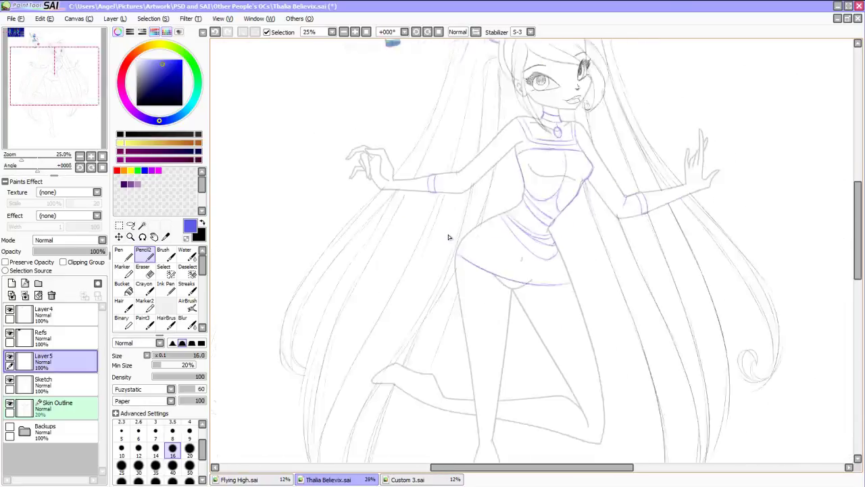
key(ctrl+minus)
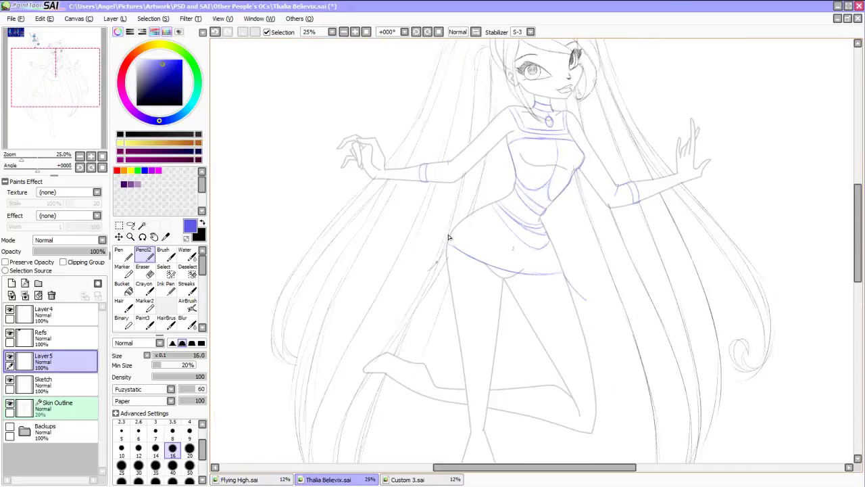
Sketch the flared sides and curved hems of the skirt's two tiers.
key(Delete)
key(Delete)
key(Delete)
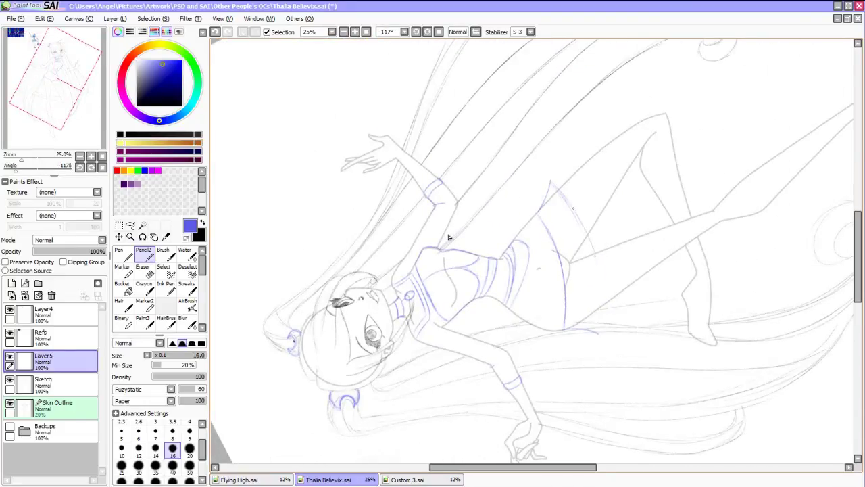
drag(582, 227, 596, 327)
mouse_move(577, 173)
mouse_down()
mouse_move(600, 205)
mouse_move(627, 274)
mouse_move(621, 336)
mouse_up()
Add ruffle loops along both skirt hems and fold lines running up each tier.
key(Home)
key(ctrl+plus)
key(ctrl+plus)
drag(448, 236, 577, 157)
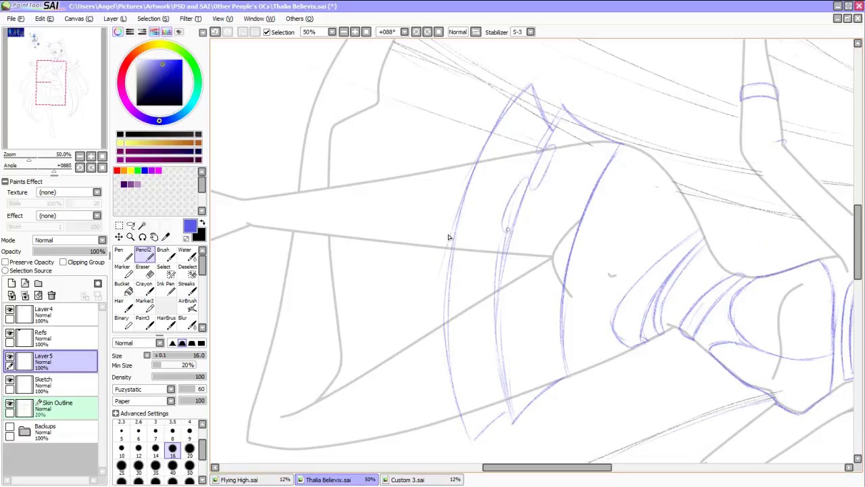
mouse_move(520, 222)
mouse_down()
mouse_move(497, 277)
mouse_move(490, 325)
mouse_move(507, 352)
mouse_move(493, 361)
mouse_move(513, 420)
mouse_up()
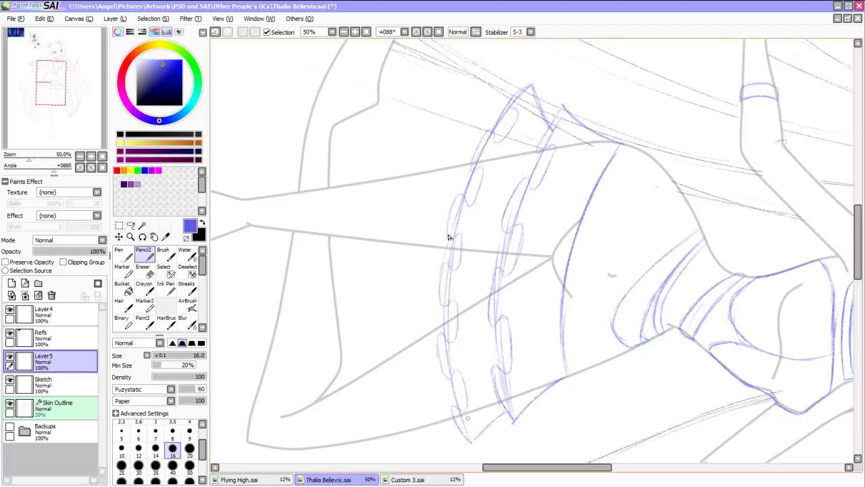
key(Home)
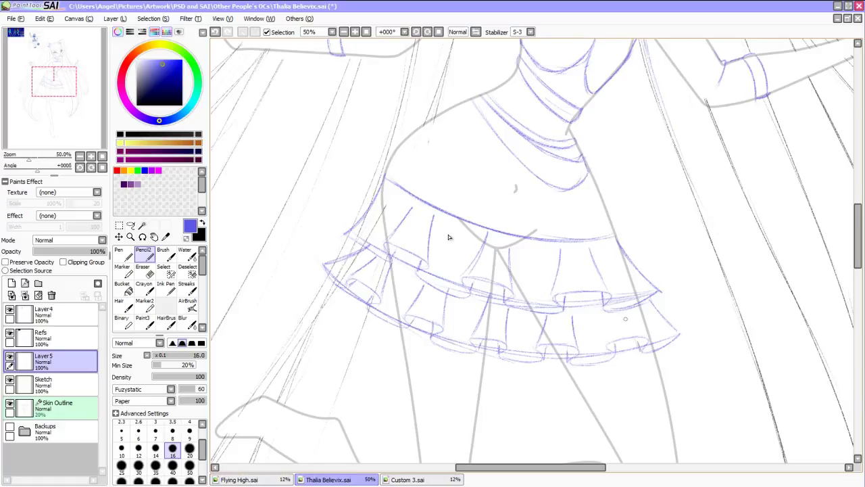
Sketch curved bands around both legs just below the knees, each with an additional edge line toward the knee.
scroll(448, 237, down, 4)
scroll(448, 237, up, 3)
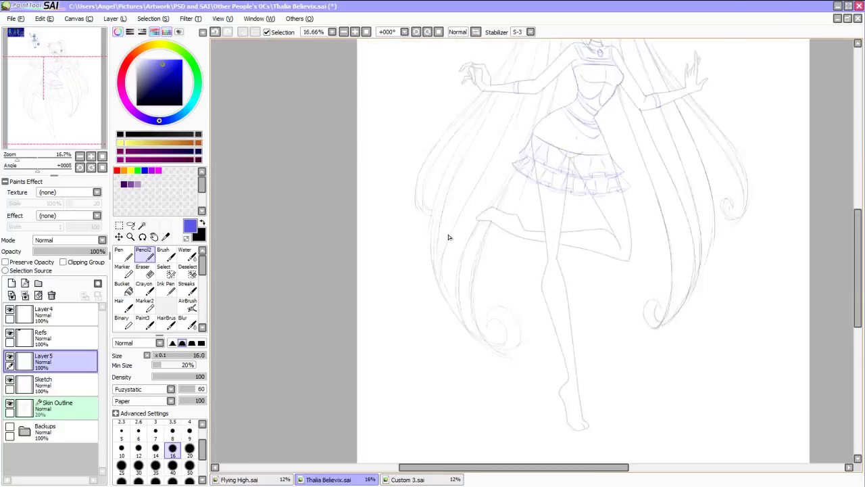
scroll(448, 236, up, 1)
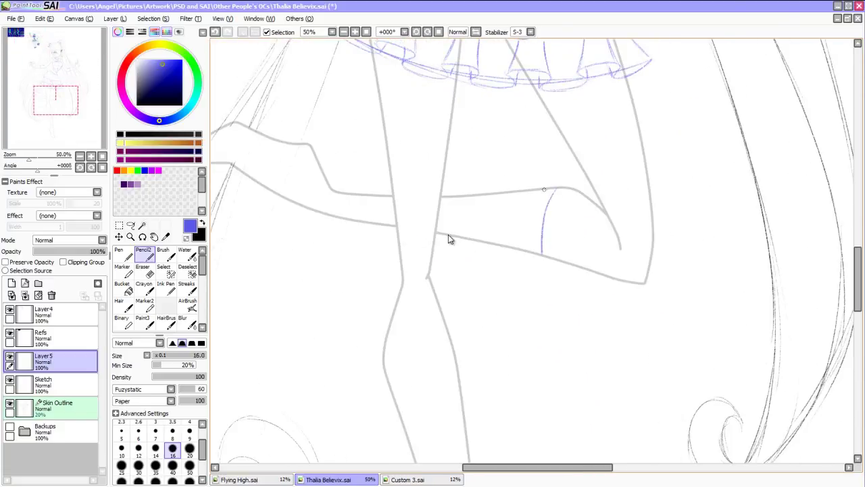
drag(548, 191, 532, 253)
drag(574, 194, 553, 251)
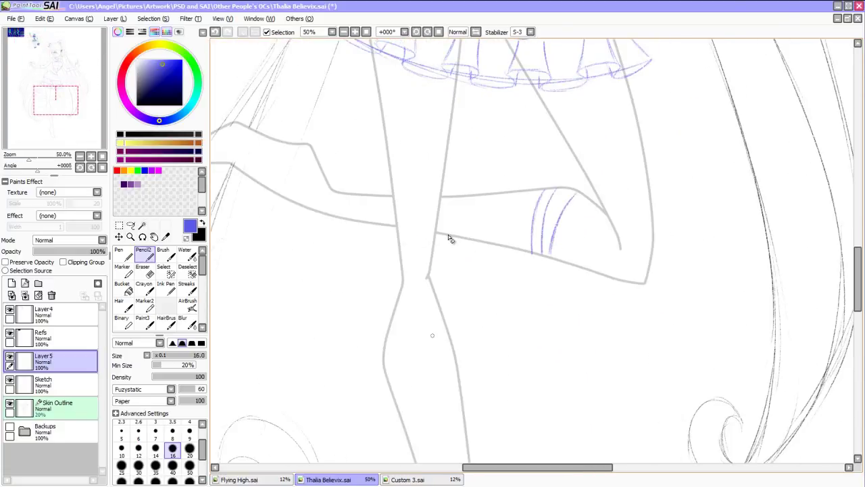
mouse_move(608, 203)
mouse_down()
mouse_move(575, 284)
mouse_move(513, 318)
mouse_up()
mouse_move(485, 176)
mouse_down()
mouse_move(462, 110)
mouse_move(460, 149)
mouse_move(471, 180)
mouse_up()
drag(477, 109, 493, 174)
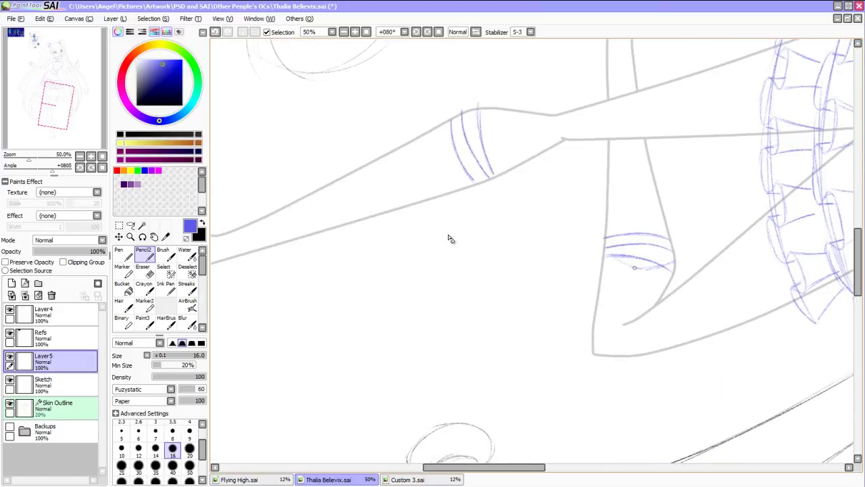
Erase and redraw the knee-side edge of the raised leg's band.
key(e)
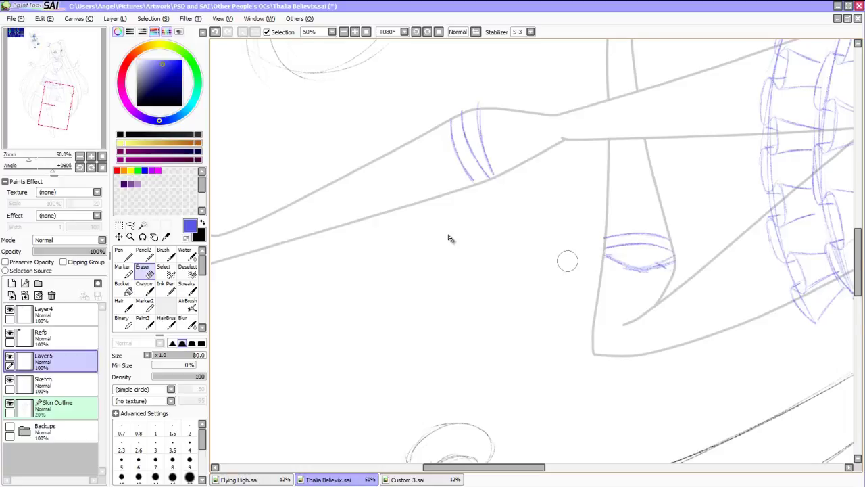
key(Home)
drag(569, 119, 545, 187)
key(n)
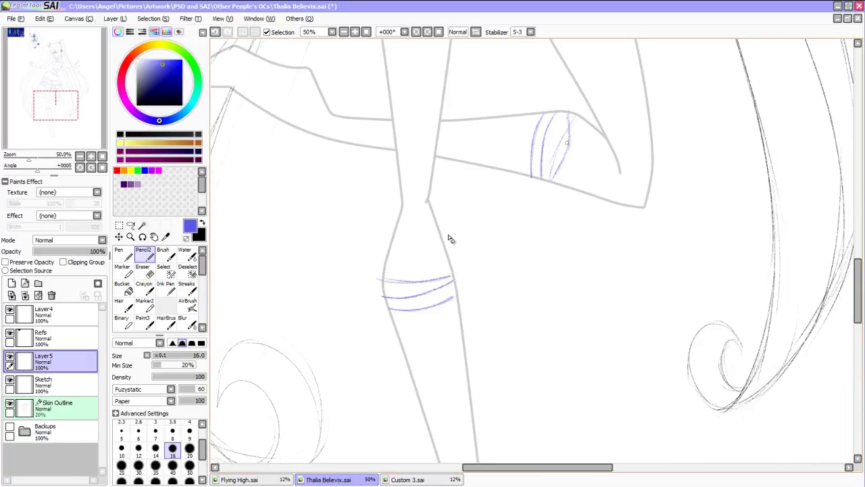
drag(569, 129, 560, 177)
key(e)
mouse_move(586, 95)
mouse_down()
mouse_move(568, 116)
mouse_move(554, 179)
mouse_up()
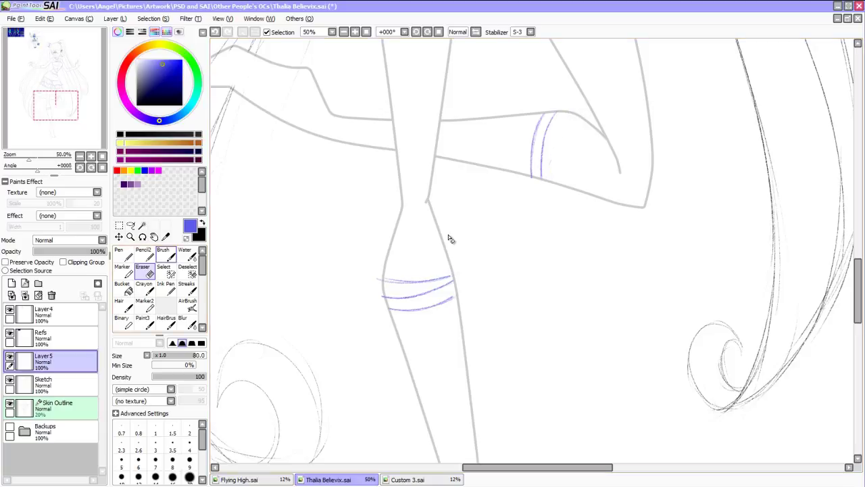
key(ctrl+z)
key(ctrl+z)
key(n)
mouse_move(578, 119)
mouse_down()
mouse_move(555, 145)
mouse_move(558, 179)
mouse_move(559, 139)
mouse_move(576, 115)
mouse_move(558, 147)
mouse_move(564, 115)
mouse_move(570, 137)
mouse_move(551, 183)
mouse_up()
key(e)
Sketch a fingerless glove on the bent hand, with a cuff line around the wrist.
scroll(448, 238, down, 4)
scroll(448, 237, up, 6)
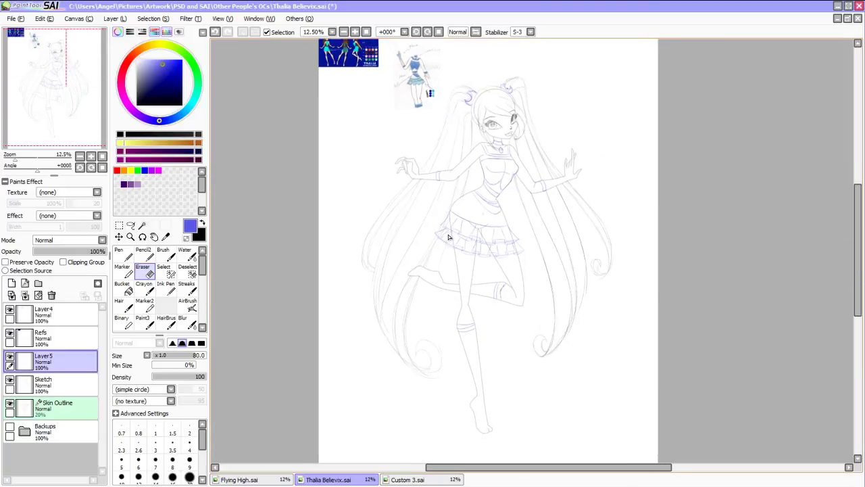
key(n)
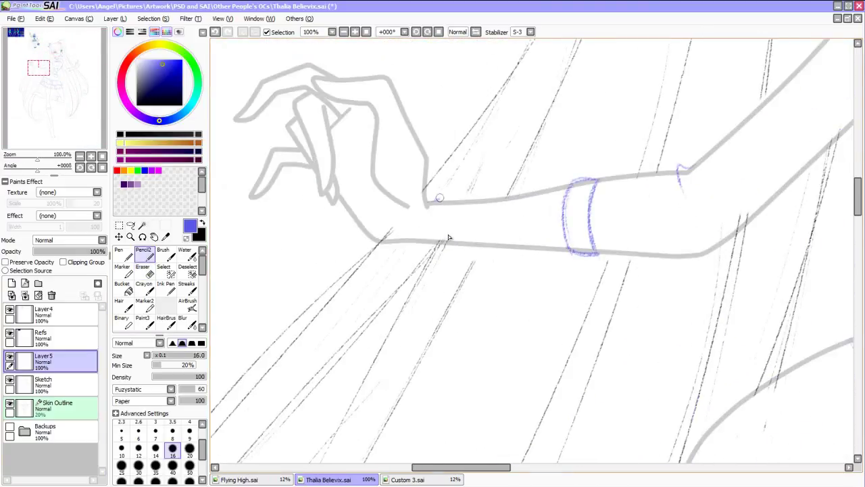
drag(439, 199, 434, 245)
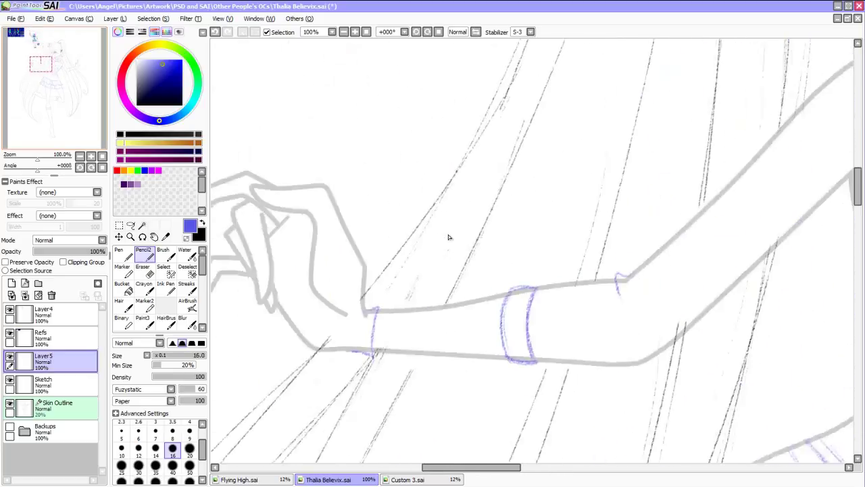
mouse_move(315, 164)
mouse_down()
mouse_move(308, 196)
mouse_move(332, 287)
mouse_move(345, 298)
mouse_up()
mouse_move(314, 166)
mouse_down()
mouse_move(361, 244)
mouse_move(372, 312)
mouse_up()
drag(368, 187, 346, 222)
mouse_move(386, 291)
mouse_down()
mouse_move(362, 326)
mouse_move(426, 331)
mouse_up()
Sketch the matching fingerless glove on the spread hand, with edges across the fingers, thumb and wrist.
drag(668, 221, 602, 236)
drag(610, 283, 586, 309)
key(ctrl+minus)
key(ctrl+plus)
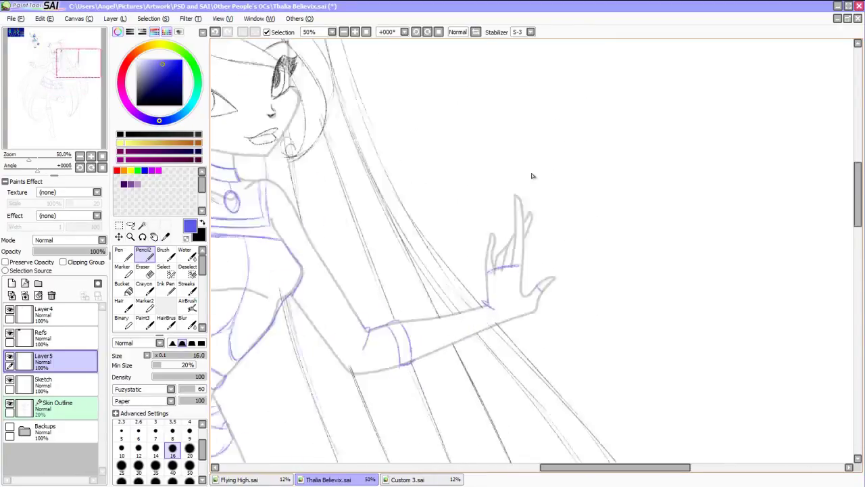
key(ctrl+plus)
mouse_move(466, 255)
mouse_down()
mouse_move(488, 298)
mouse_move(517, 322)
mouse_up()
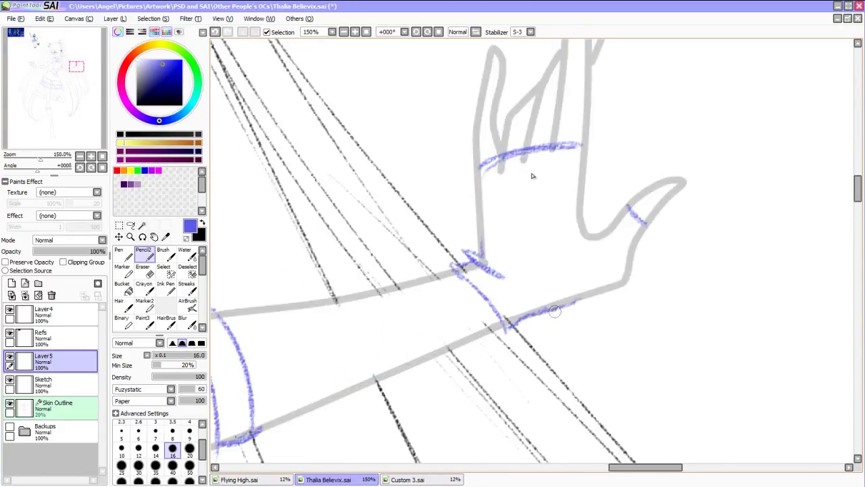
Sketch a pointed shoe toe around the standing foot, with an opening edge across the top of the toes.
key(ctrl+minus)
key(ctrl+minus)
key(ctrl+plus)
scroll(533, 178, down, 10)
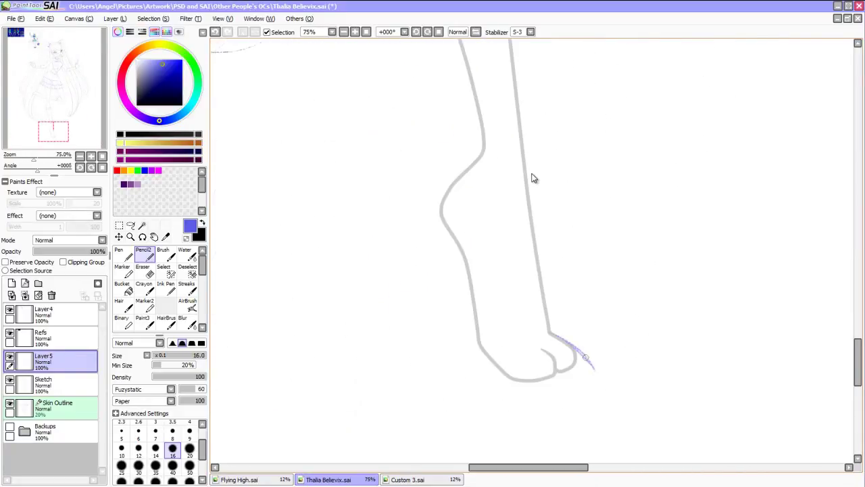
drag(585, 357, 524, 385)
mouse_move(577, 352)
mouse_down()
mouse_move(562, 383)
mouse_move(538, 384)
mouse_move(481, 347)
mouse_up()
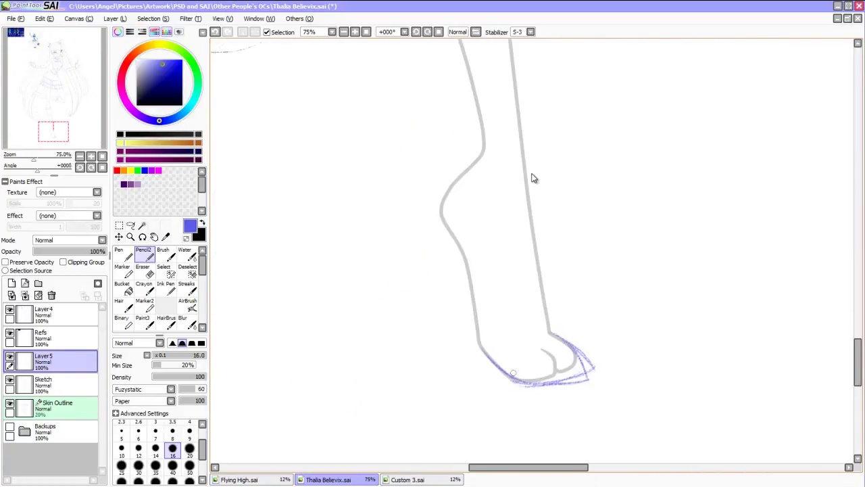
mouse_move(588, 373)
mouse_down()
mouse_move(550, 335)
mouse_move(483, 351)
mouse_up()
Erase the pointed toe lines and redraw a shorter toe section that ends before the big toe's tip.
key(e)
drag(585, 341, 513, 385)
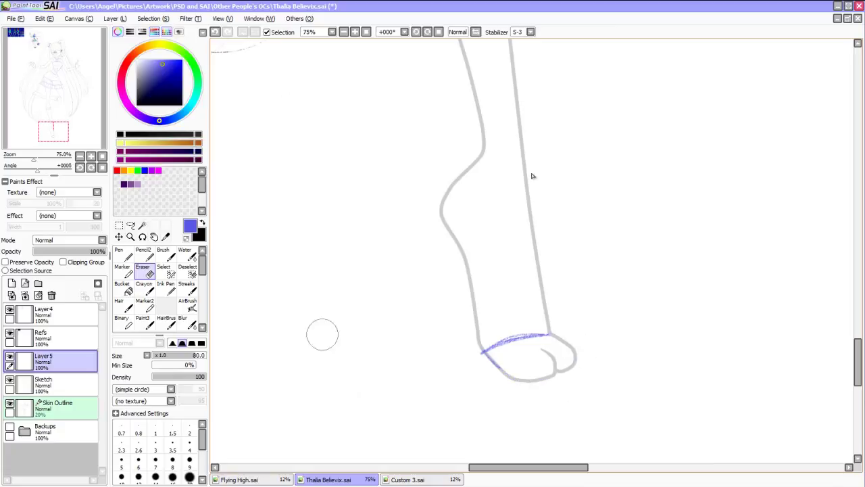
key(n)
drag(485, 354, 551, 383)
mouse_move(549, 333)
mouse_down()
mouse_move(566, 387)
mouse_move(489, 372)
mouse_up()
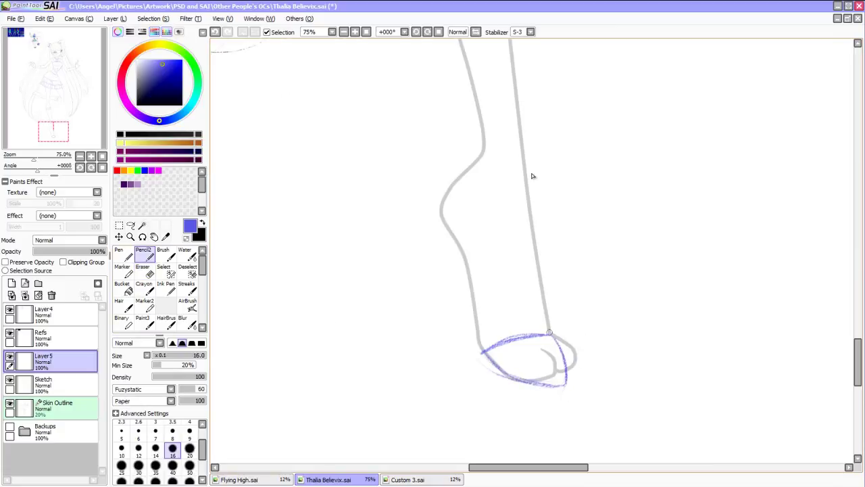
Sketch the standing boot's long front panel edge from above the ankle to a cross line just above the toes.
drag(543, 313, 496, 315)
drag(472, 162, 488, 256)
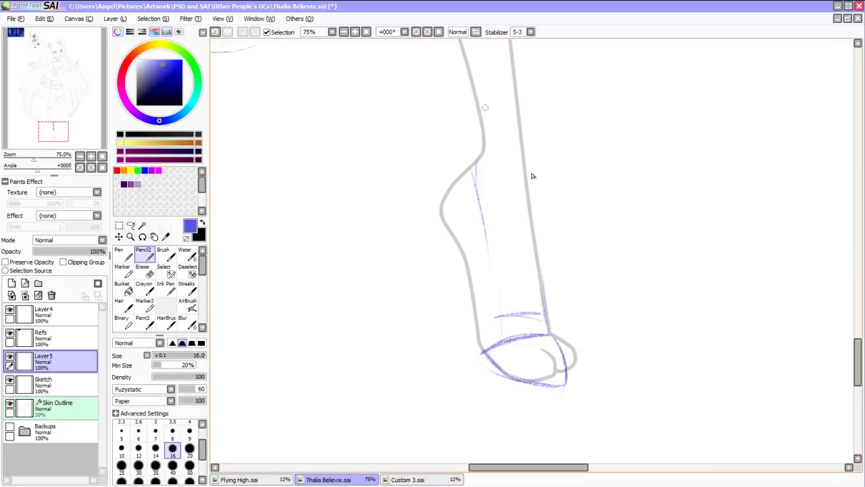
drag(484, 67, 503, 194)
drag(492, 95, 502, 291)
drag(449, 155, 454, 310)
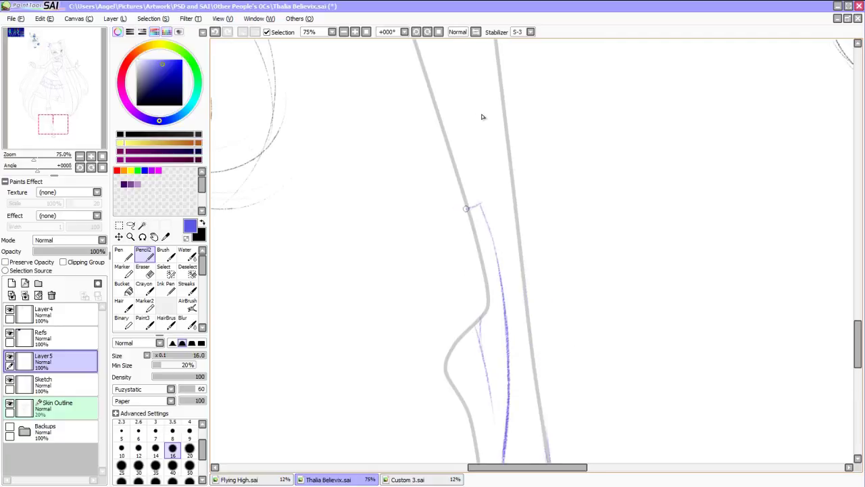
Sketch the standing boot's flared cuff behind the ankle and its outer front edge down to the toe section.
drag(449, 207, 494, 337)
drag(483, 312, 463, 325)
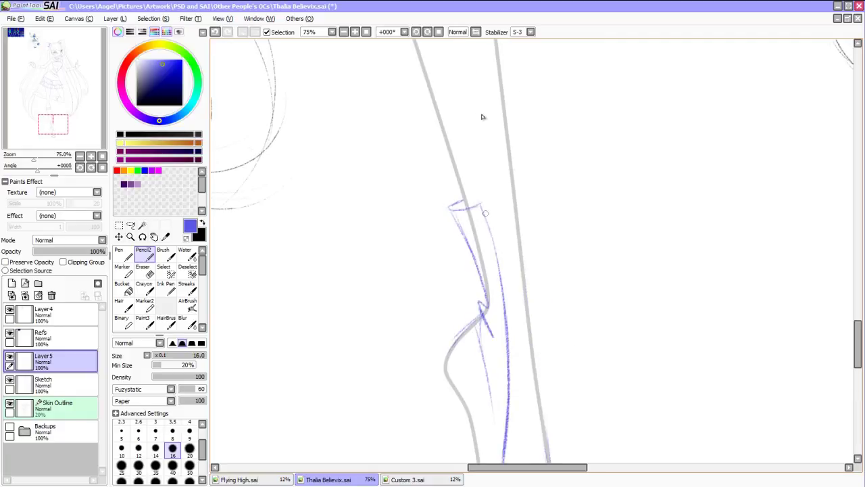
drag(516, 203, 537, 369)
mouse_move(531, 297)
mouse_down()
mouse_move(536, 382)
mouse_move(527, 205)
mouse_move(500, 314)
mouse_up()
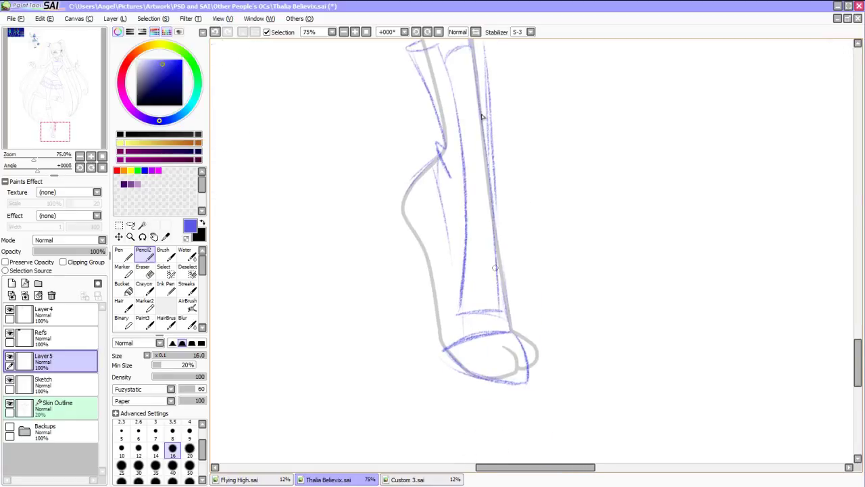
drag(496, 196, 507, 308)
Outline the standing boot's heel and arch, and add a high block heel and a thick platform sole.
drag(399, 212, 440, 353)
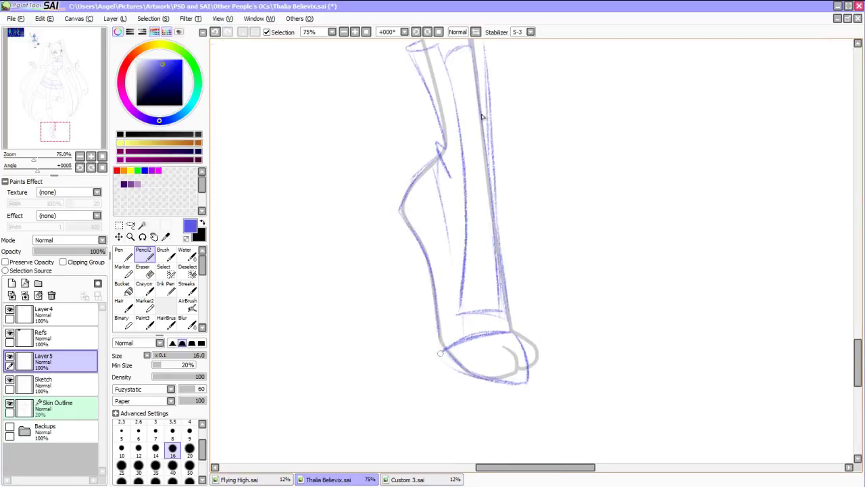
drag(401, 203, 397, 323)
mouse_move(533, 383)
mouse_down()
mouse_move(502, 415)
mouse_move(416, 373)
mouse_up()
drag(426, 265, 419, 365)
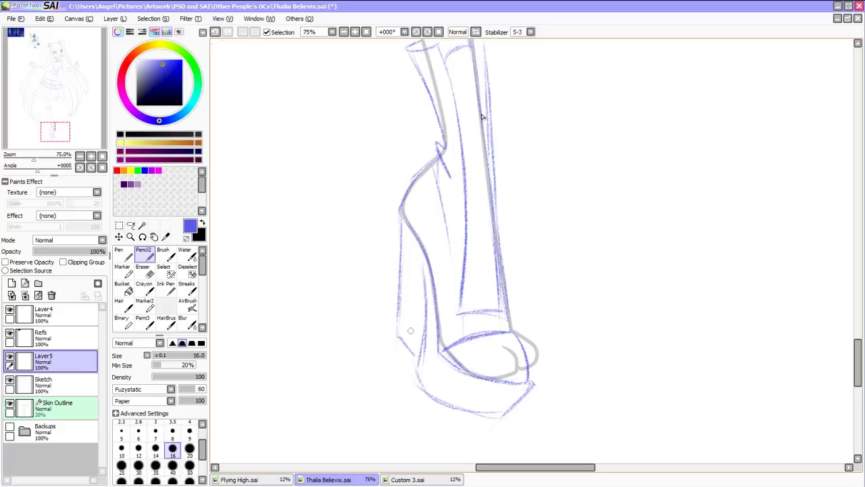
mouse_move(426, 280)
mouse_down()
mouse_move(413, 358)
mouse_move(426, 356)
mouse_up()
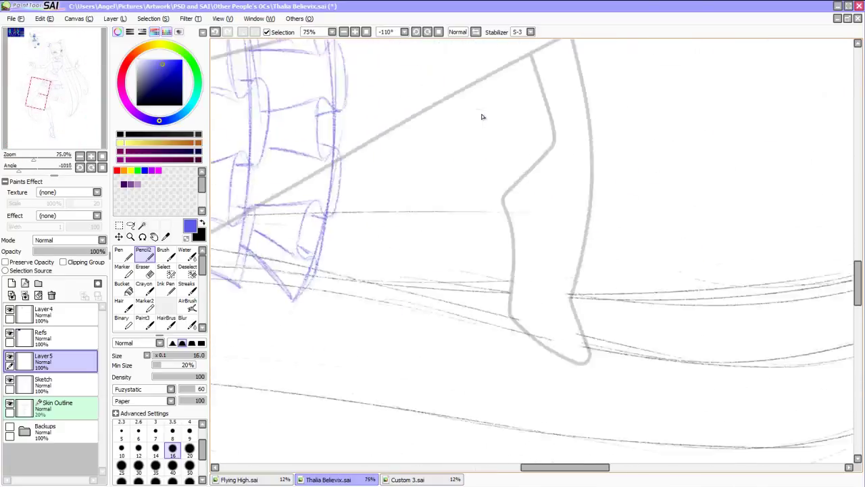
Sketch the raised foot's pointed toe section with its opening edge, and trace the arch toward the heel.
drag(602, 238, 577, 301)
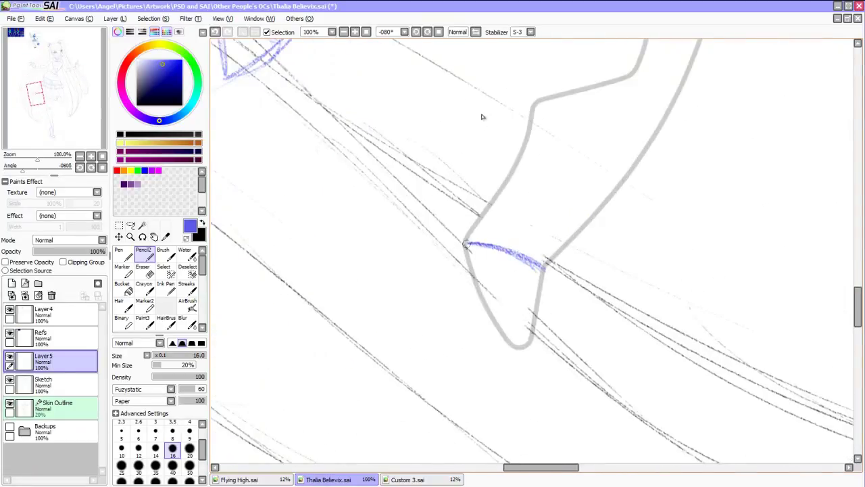
drag(465, 245, 518, 359)
mouse_move(544, 265)
mouse_down()
mouse_move(519, 359)
mouse_move(541, 320)
mouse_move(520, 361)
mouse_up()
drag(542, 312, 535, 343)
drag(530, 107, 466, 239)
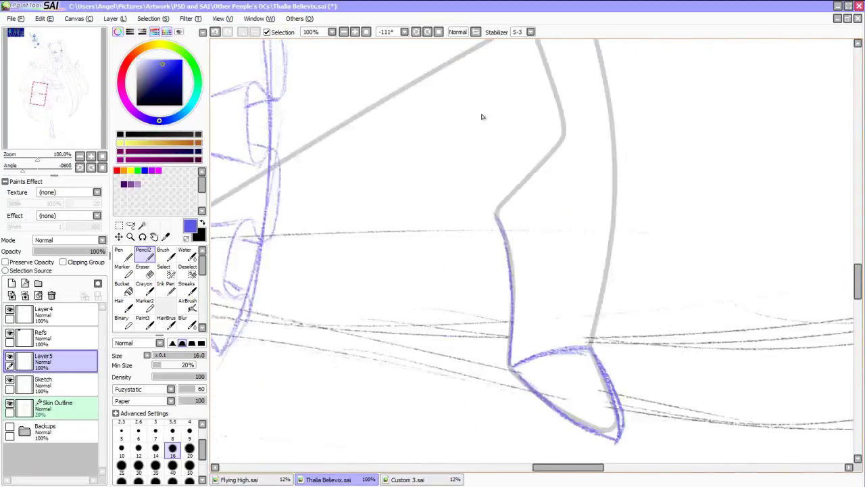
Sketch the raised boot's heel, ankle back, inner front panel line and outer front edge up to the cuff.
mouse_move(423, 91)
mouse_down()
mouse_move(496, 172)
mouse_move(466, 271)
mouse_up()
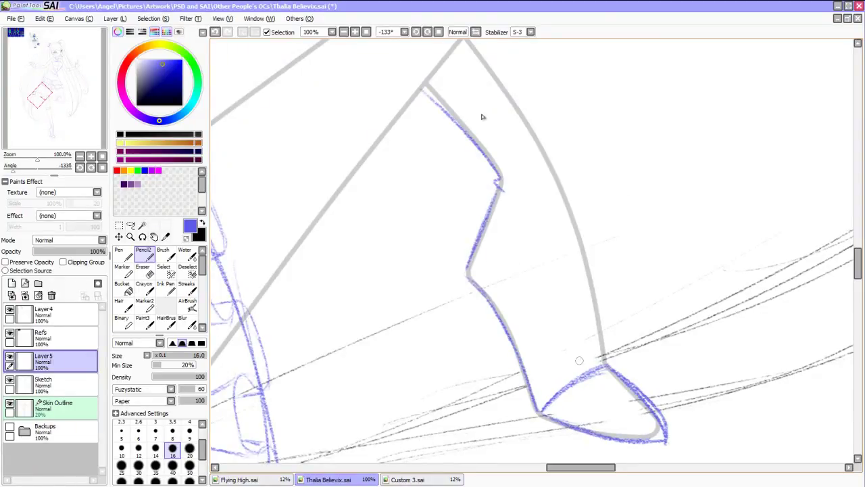
drag(579, 368, 556, 280)
mouse_move(440, 63)
mouse_down()
mouse_move(503, 134)
mouse_move(567, 311)
mouse_move(579, 370)
mouse_up()
scroll(579, 370, up, 4)
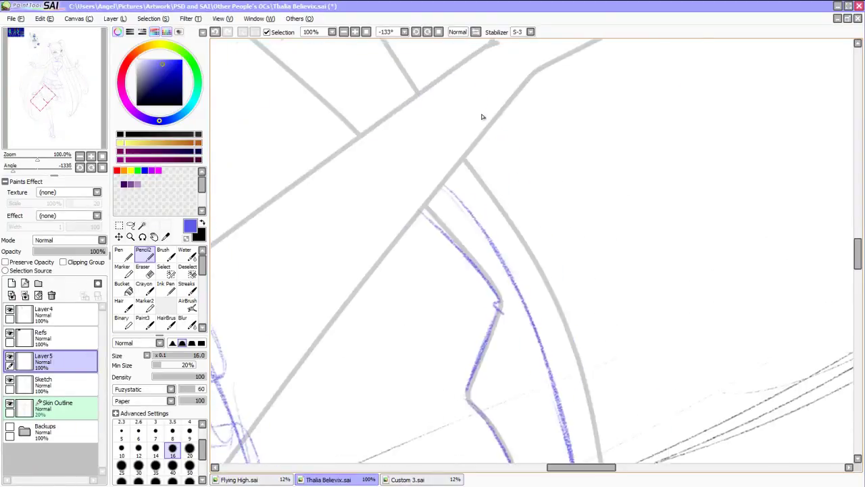
scroll(482, 117, down, 5)
scroll(482, 116, up, 4)
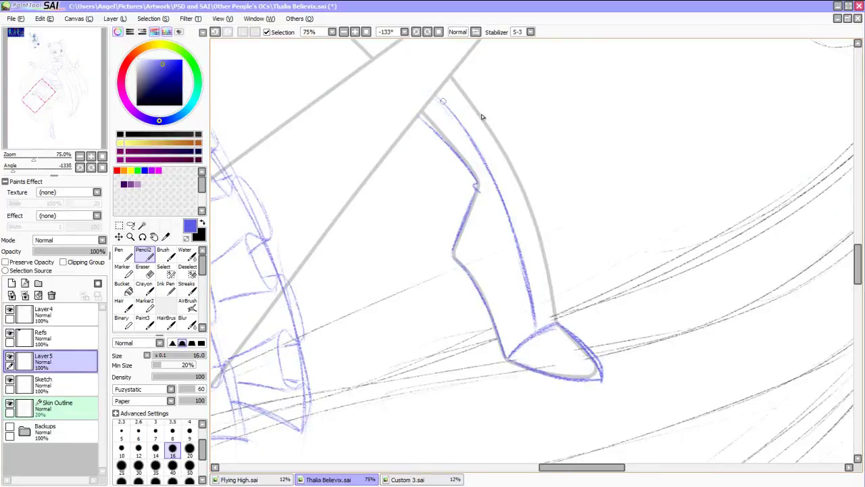
mouse_move(456, 68)
mouse_down()
mouse_move(492, 116)
mouse_move(554, 319)
mouse_up()
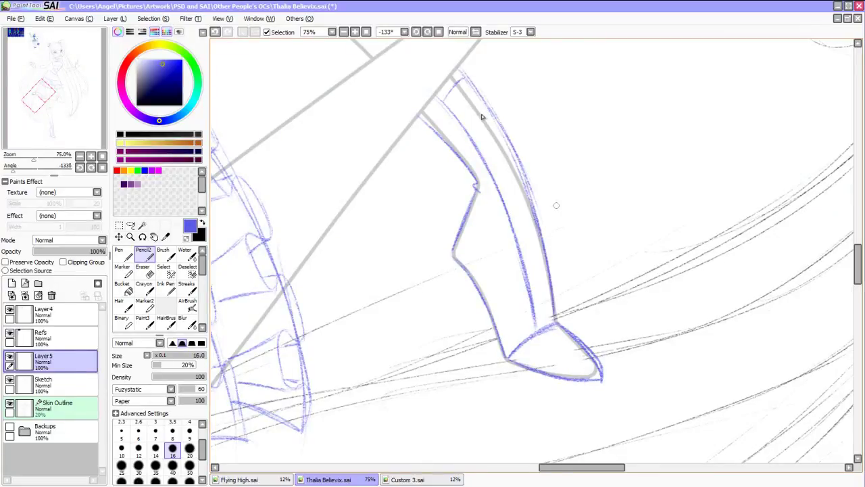
Sketch the raised boot's platform sole beneath the toes and the back edge of its high heel.
key(Delete)
scroll(481, 117, down, 3)
scroll(482, 117, up, 4)
drag(605, 184, 595, 256)
drag(346, 127, 382, 253)
drag(412, 180, 504, 285)
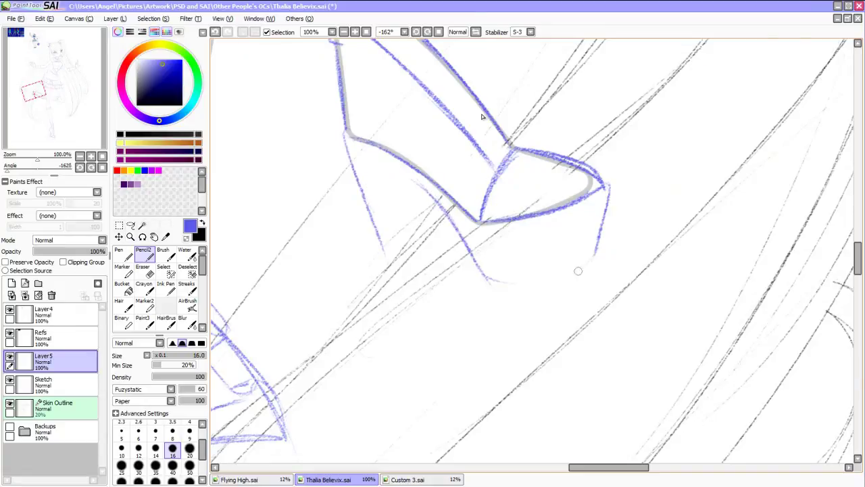
drag(594, 256, 492, 284)
Complete the raised boot's block heel with its bottom edge and inner side edges.
mouse_move(378, 222)
mouse_down()
mouse_move(396, 271)
mouse_move(439, 279)
mouse_up()
mouse_move(422, 194)
mouse_down()
mouse_move(438, 270)
mouse_move(465, 258)
mouse_up()
drag(453, 226, 464, 260)
drag(423, 180, 435, 200)
key(Home)
scroll(483, 116, down, 2)
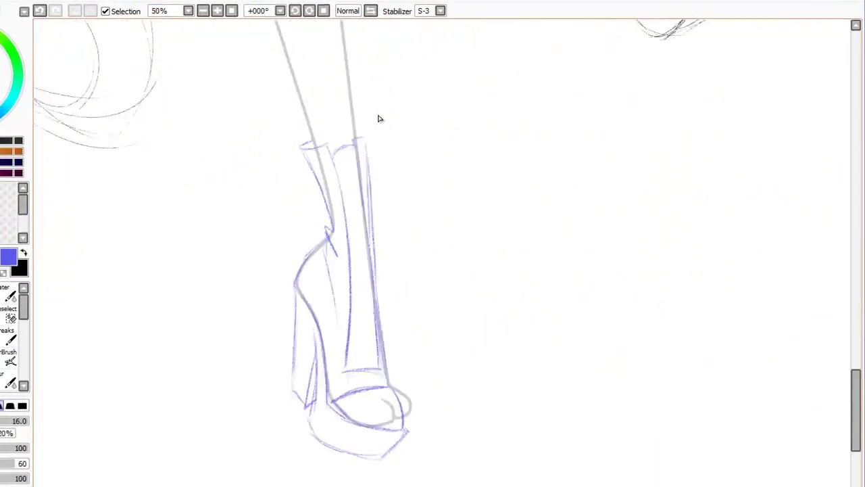
key(End)
drag(567, 346, 600, 409)
drag(565, 301, 595, 405)
drag(538, 301, 569, 418)
key(End)
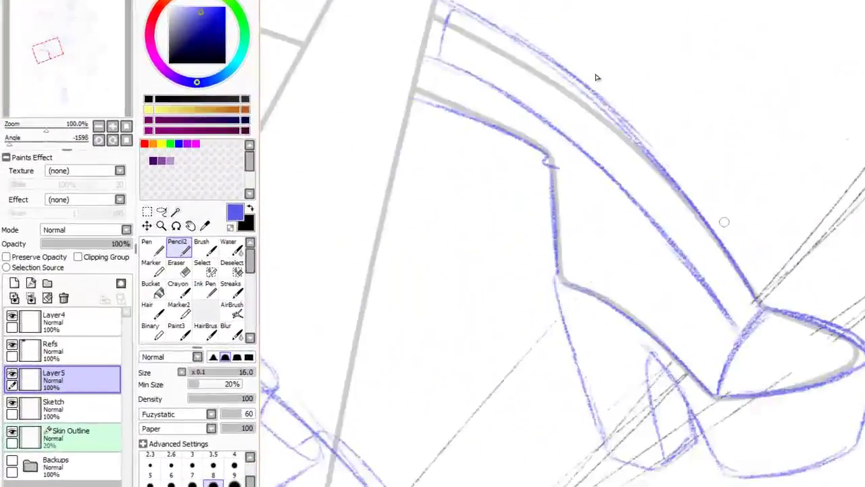
Sketch two curved straps across the raised boot at the ankle and instep, and erase the panel line inside them.
mouse_move(710, 223)
mouse_down()
mouse_move(644, 333)
mouse_move(661, 318)
mouse_up()
mouse_move(690, 193)
mouse_down()
mouse_move(629, 276)
mouse_move(619, 307)
mouse_up()
drag(707, 227, 641, 318)
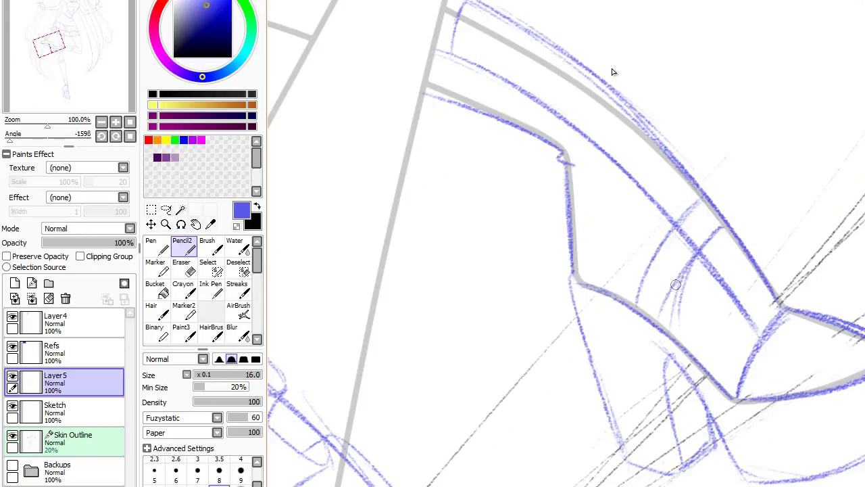
drag(578, 97, 529, 152)
drag(610, 101, 560, 160)
key(e)
drag(609, 105, 692, 254)
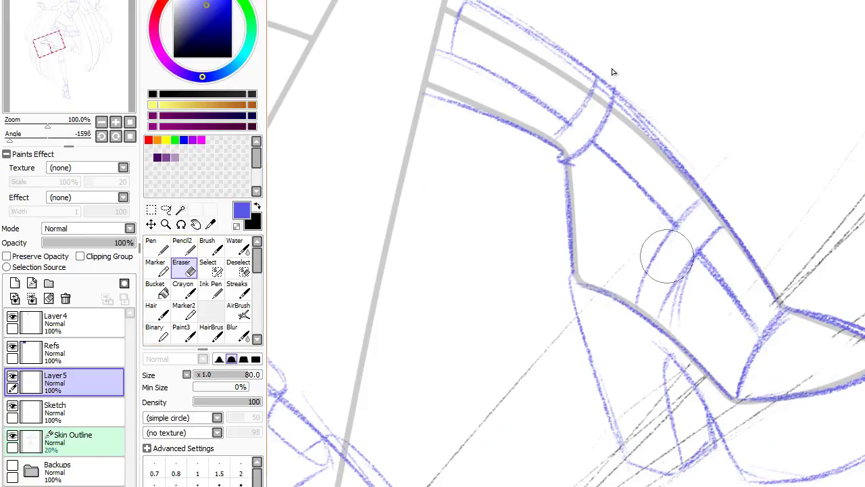
Add matching ankle and instep straps to the standing boot, with the front panel line cleared inside them.
key(Home)
scroll(566, 244, down, 5)
key(ctrl+plus)
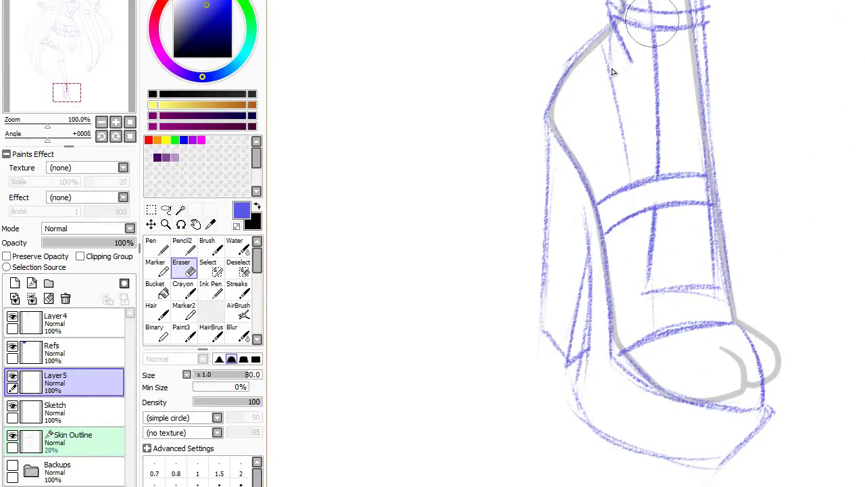
Merge the blue outfit sketch layer into the Sketch layer, and set the Skin Outline layer to 100% opacity.
key(ctrl+minus)
key(ctrl+minus)
key(ctrl+minus)
key(ctrl+minus)
key(ctrl+minus)
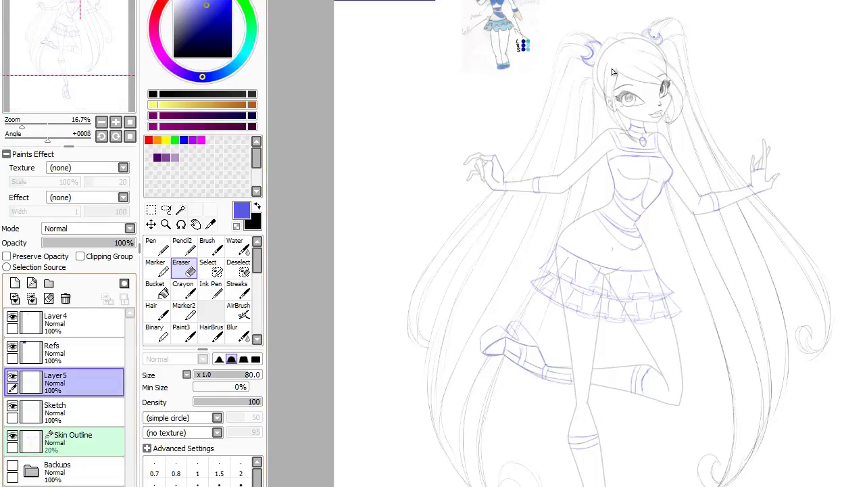
key(Delete)
key(Down)
key(ctrl+0)
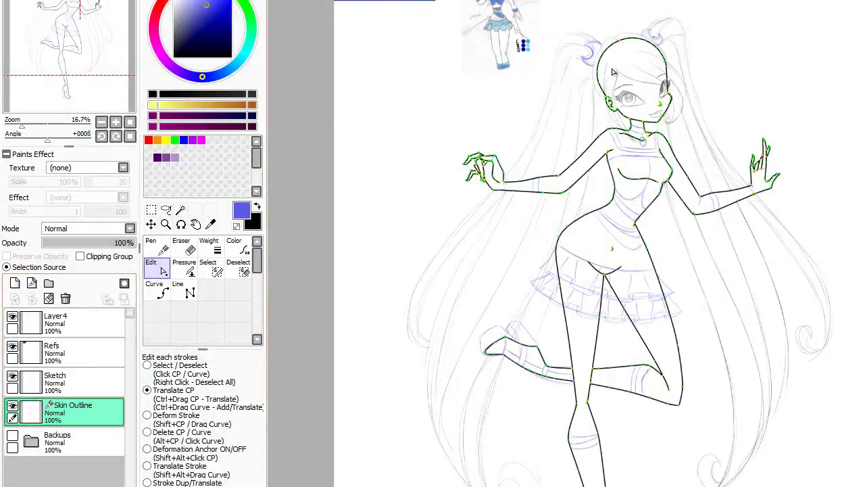
Add a new linework layer directly above the Skin Outline layer.
scroll(612, 72, up, 6)
key(Up)
key(ctrl+shift+n)
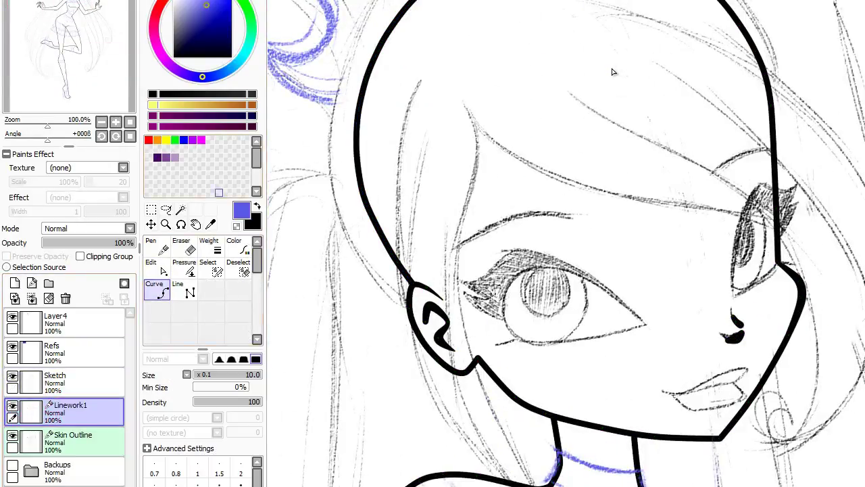
Ink the bangs and the curled side strand beside the face with black size 10 curves.
scroll(609, 73, up, 2)
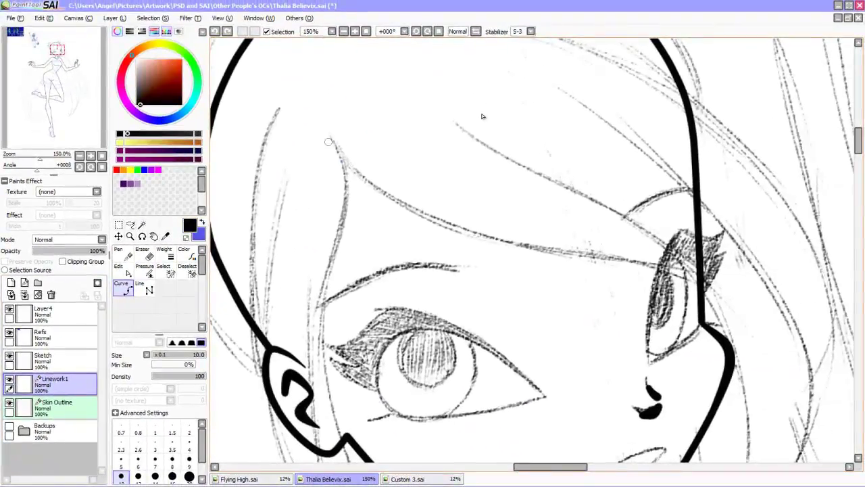
mouse_move(325, 135)
mouse_down()
mouse_move(357, 183)
mouse_move(473, 228)
mouse_move(593, 254)
mouse_up()
scroll(482, 116, right, 3)
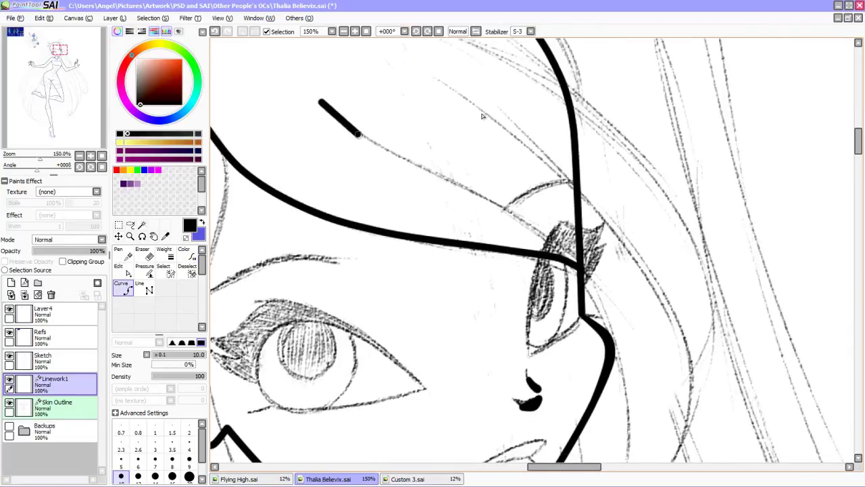
scroll(482, 117, down, 5)
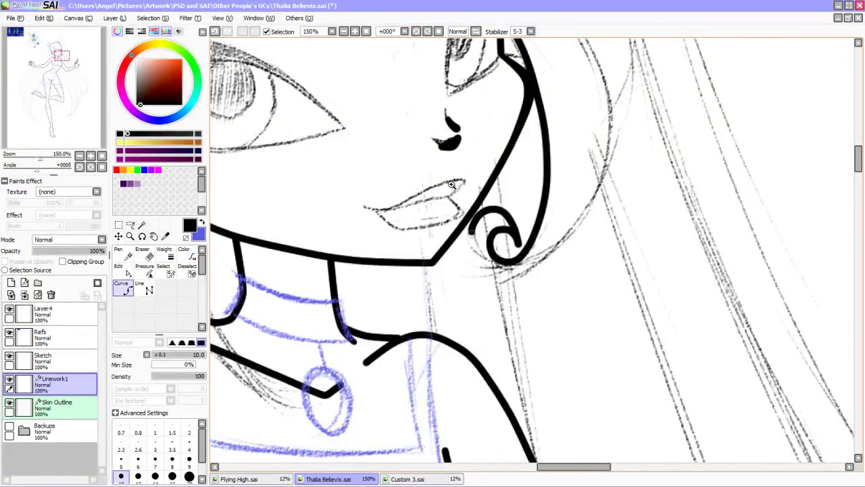
scroll(456, 206, up, 5)
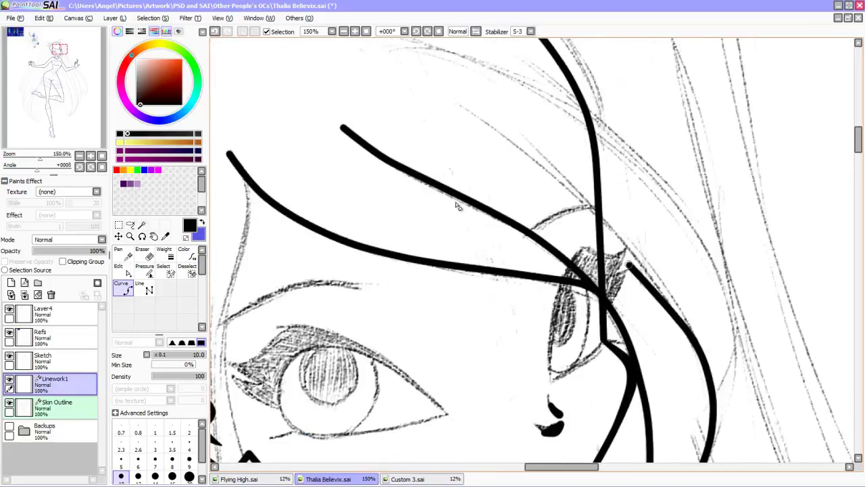
Reduce the line pressure at the upper ends of the bang strands so they taper.
key(x)
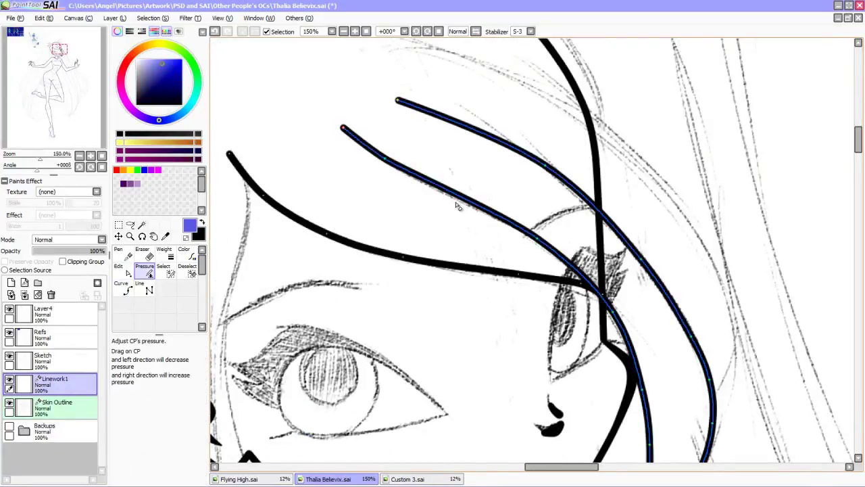
key(p)
scroll(457, 206, down, 3)
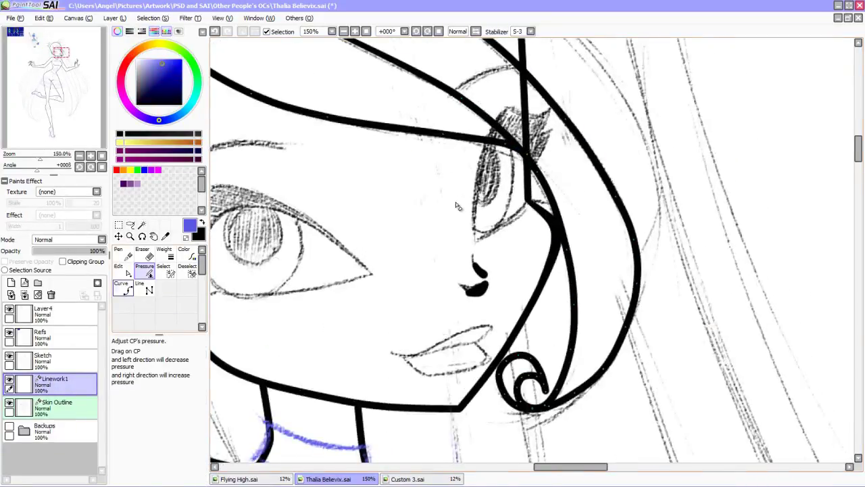
Ink the outer hair curve beside the face with a black curve that joins the side strand.
key(c)
key(x)
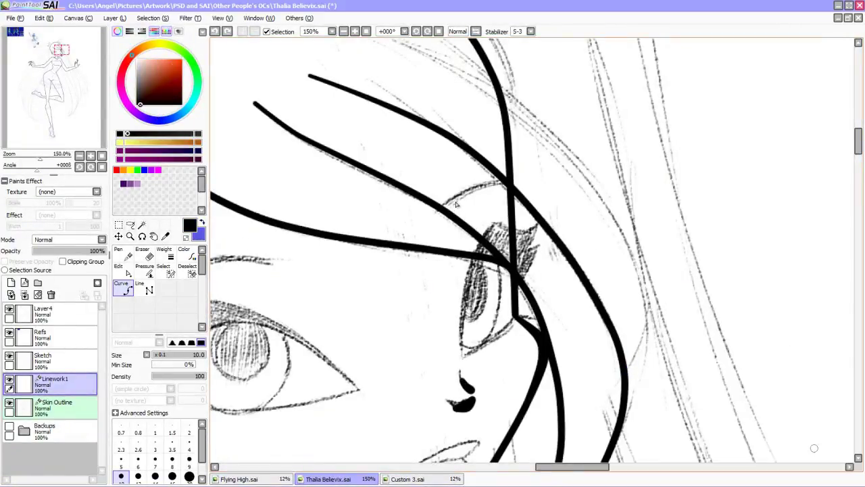
scroll(456, 206, up, 3)
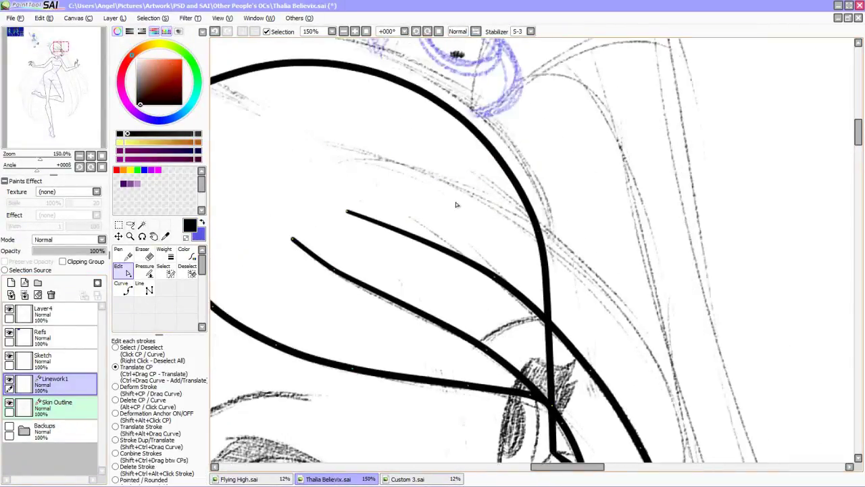
scroll(456, 205, down, 3)
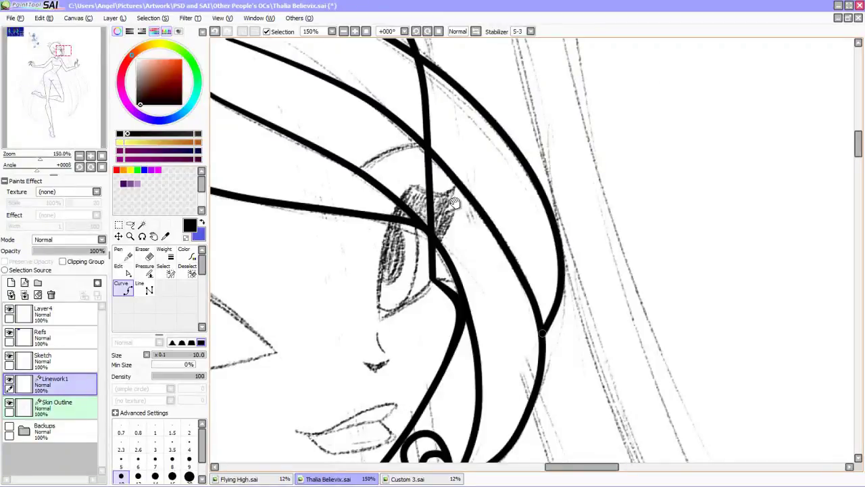
Reshape the upper ends of the inner bang strands and reduce the line pressure at the tip of the uppermost strand.
scroll(452, 202, down, 3)
key(ctrl)
scroll(476, 157, up, 3)
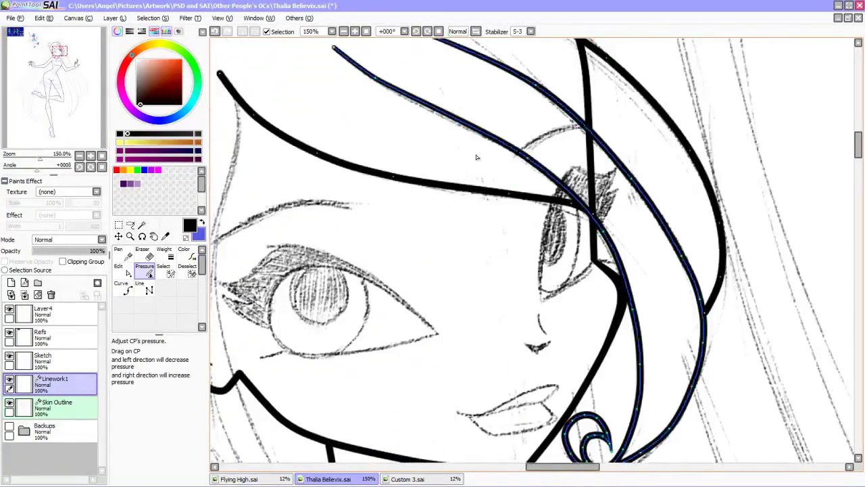
scroll(476, 156, up, 3)
scroll(476, 157, left, 2)
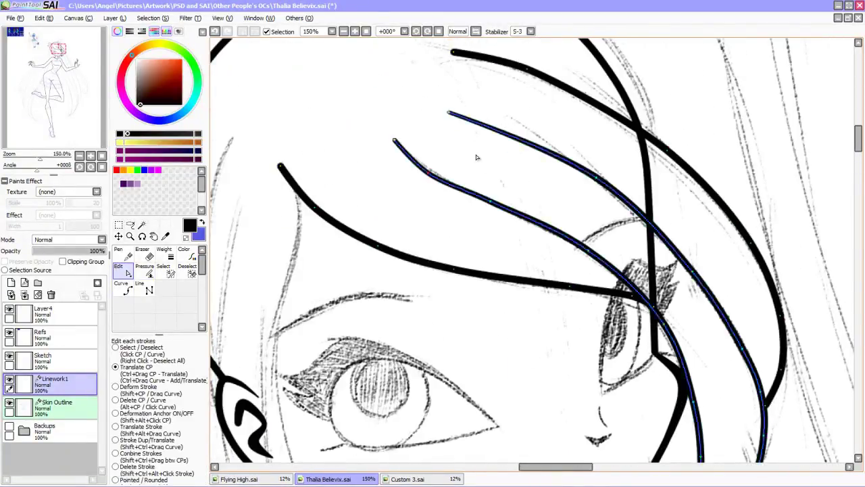
key(ctrl+z)
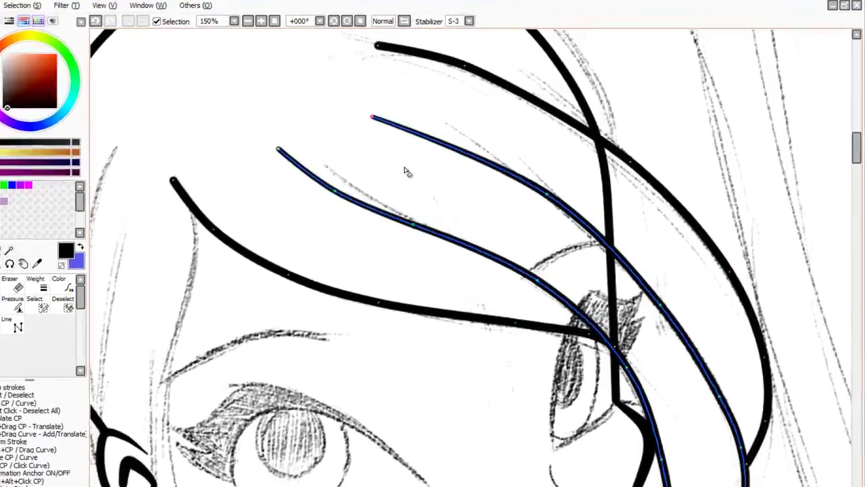
key(ctrl+z)
key(ctrl+z)
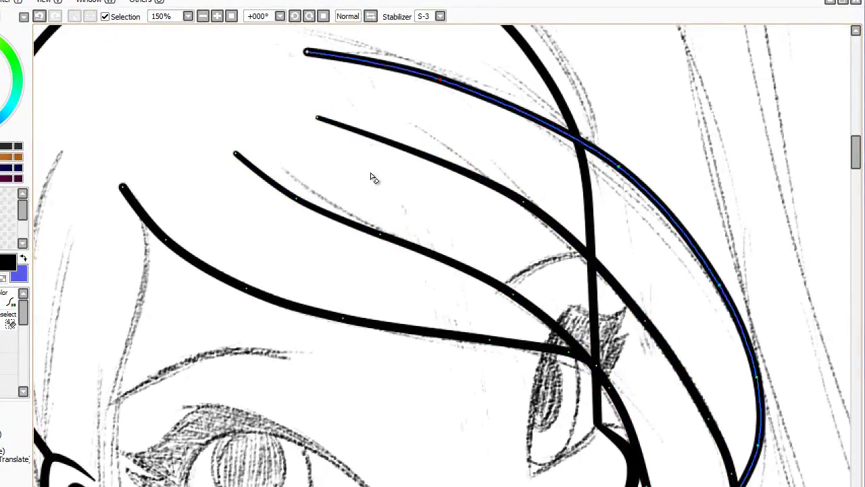
drag(758, 368, 774, 365)
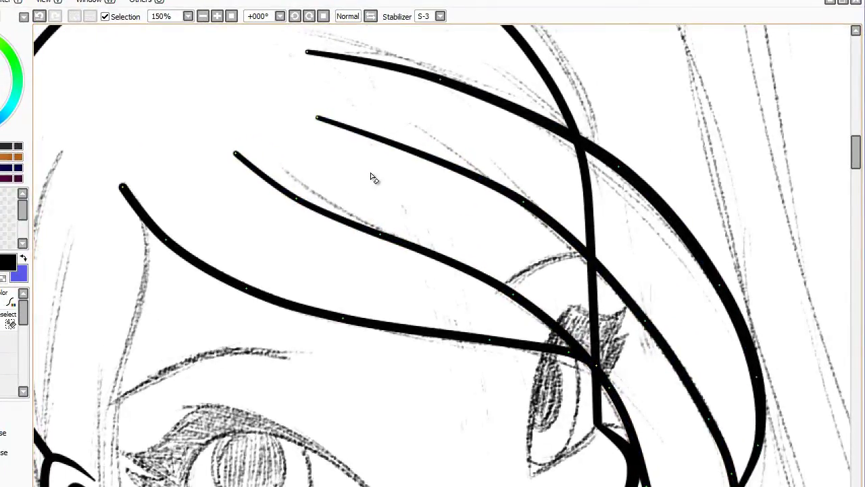
Ink the long hair strands falling past the ear to the shoulder with black curves and taper their upper ends with reduced pressure.
mouse_move(574, 158)
mouse_down()
mouse_move(508, 69)
mouse_move(459, 156)
mouse_up()
click(460, 154)
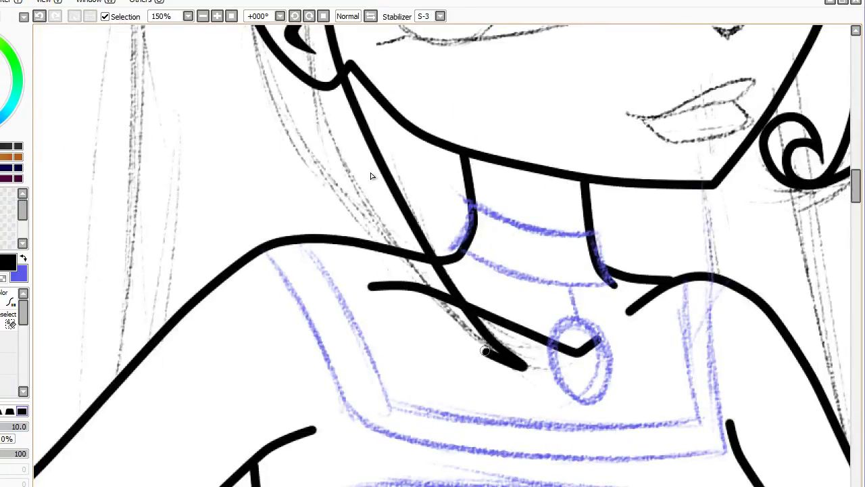
drag(484, 351, 389, 223)
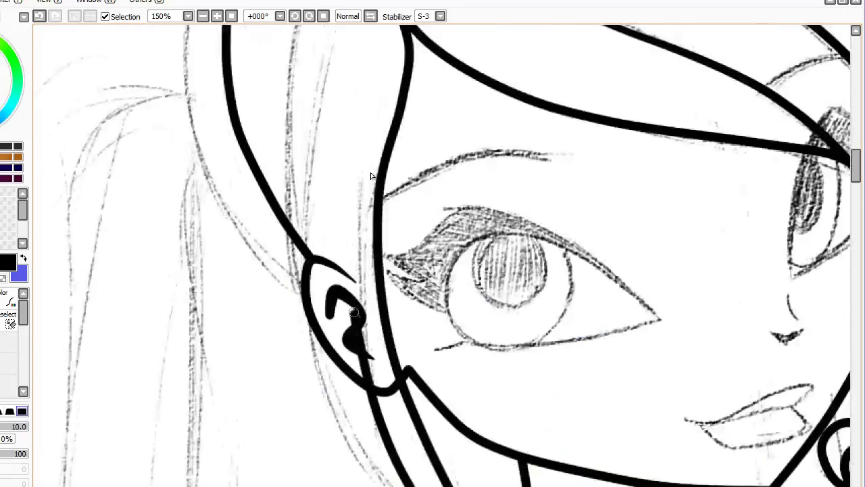
drag(369, 98, 355, 324)
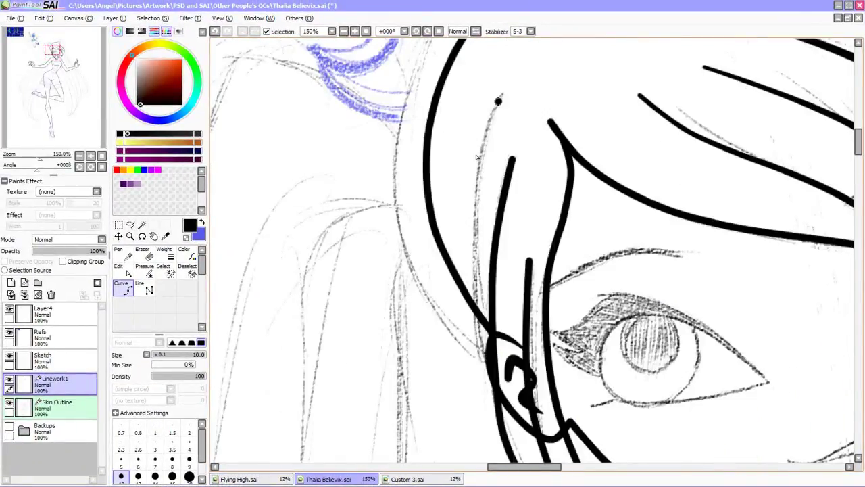
mouse_move(498, 101)
mouse_down()
mouse_move(450, 222)
mouse_move(474, 358)
mouse_up()
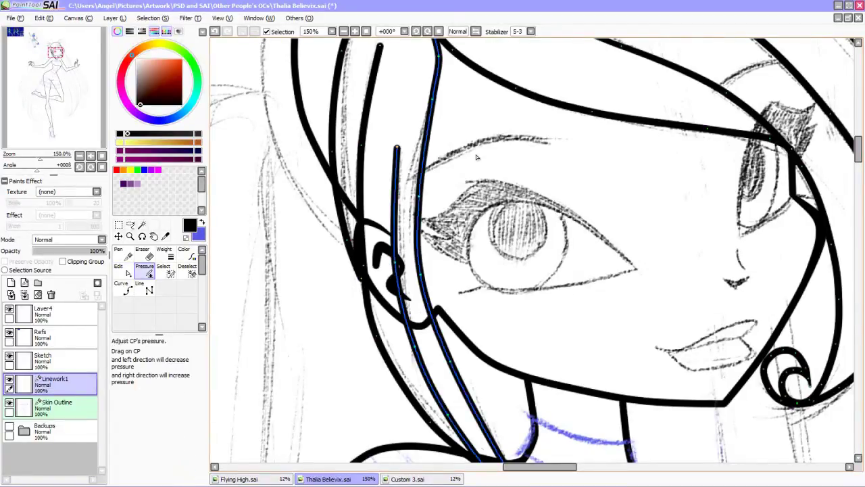
scroll(475, 157, up, 3)
scroll(476, 157, down, 5)
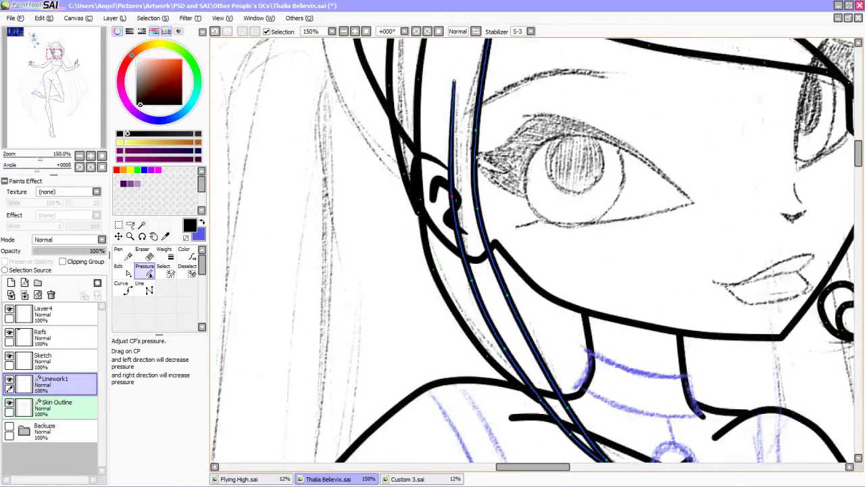
Erase the parts of the head contour on the Skin Outline layer that the inked hair covers.
key(e)
key(e)
scroll(475, 157, up, 3)
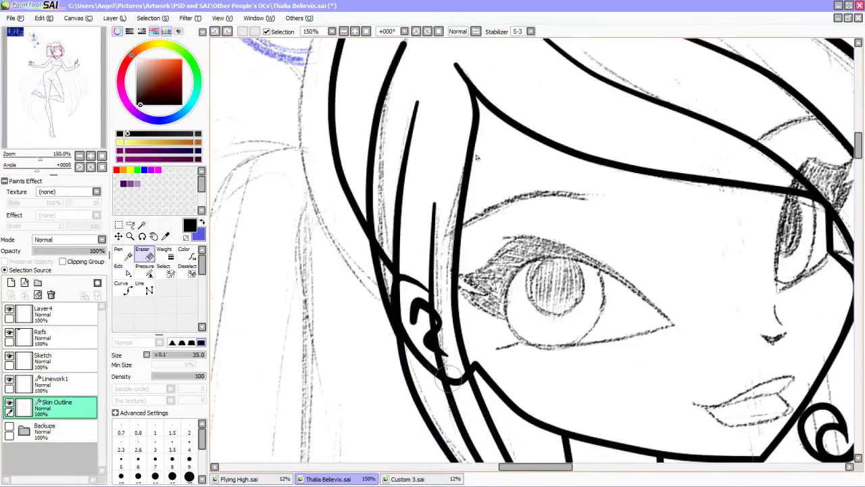
scroll(476, 157, up, 5)
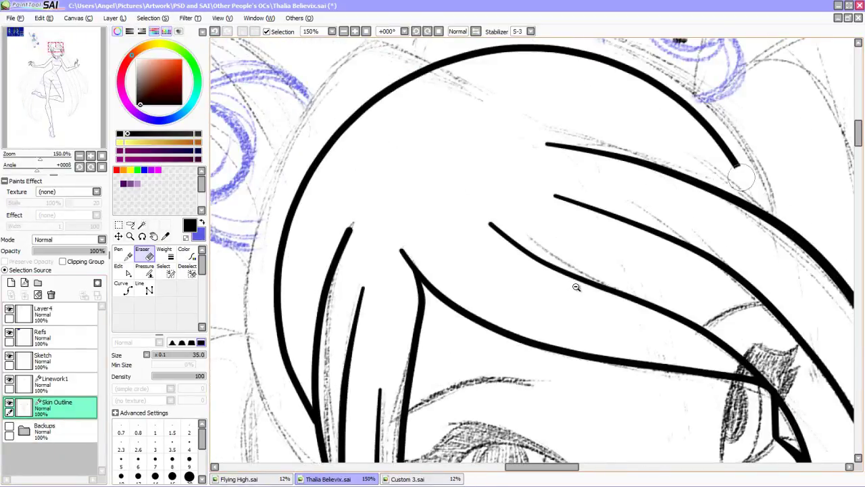
Ink the crown of the hair on Linework1 with black size 10 curves on both sides of the parting.
key(Page_Up)
key(c)
scroll(475, 243, up, 2)
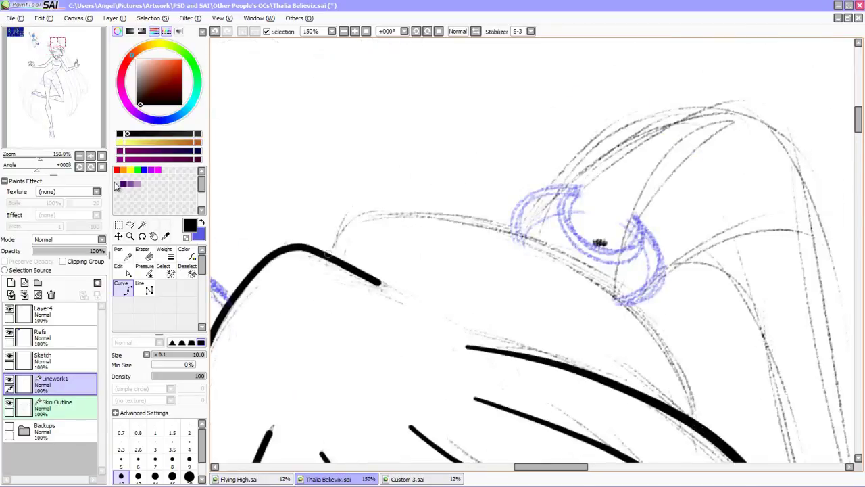
click(662, 345)
Taper the inner end of the parting curve with reduced pressure and bend it downward into the hair.
key(ctrl)
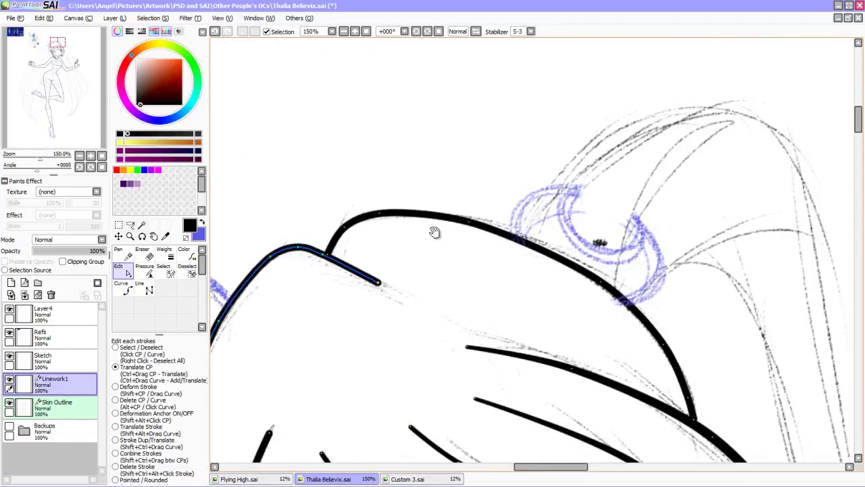
click(145, 269)
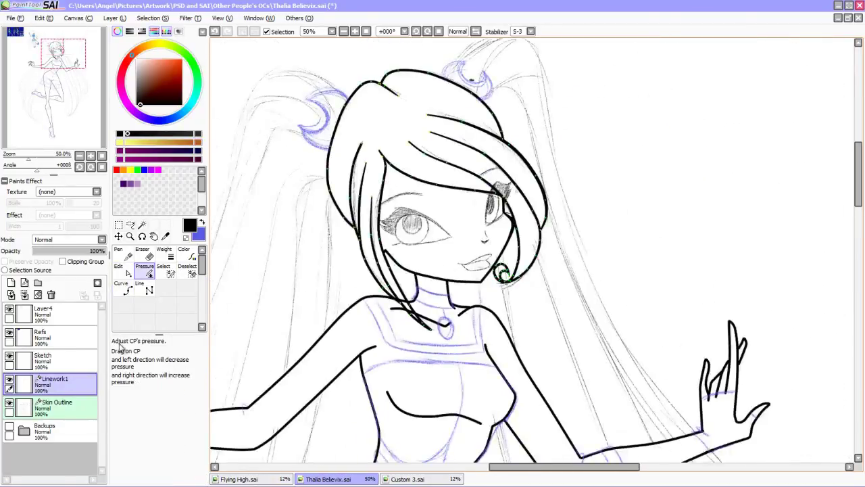
key(ctrl)
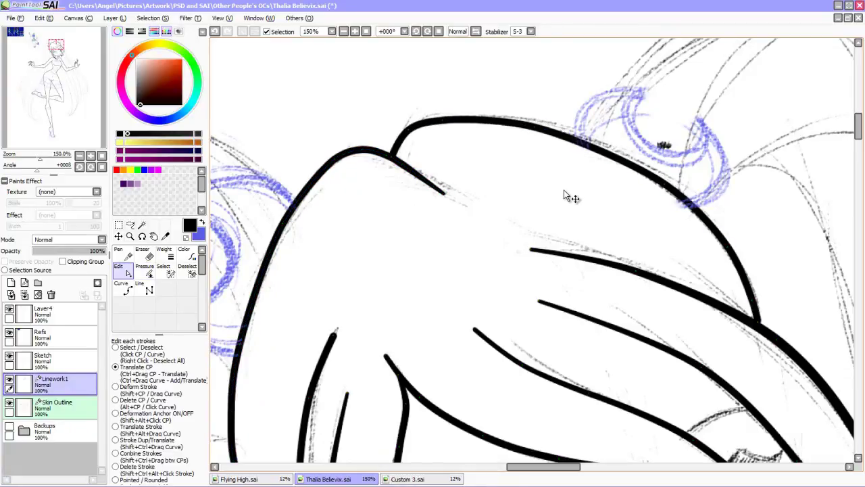
right_click(633, 327)
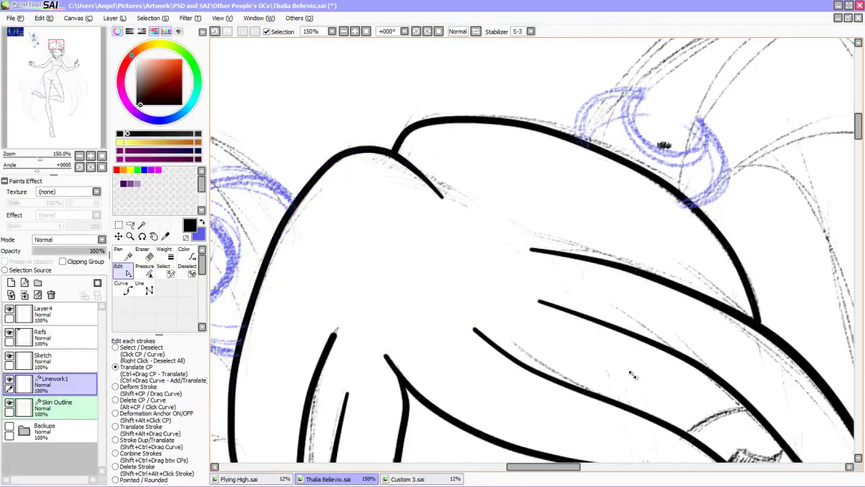
scroll(630, 365, down, 2)
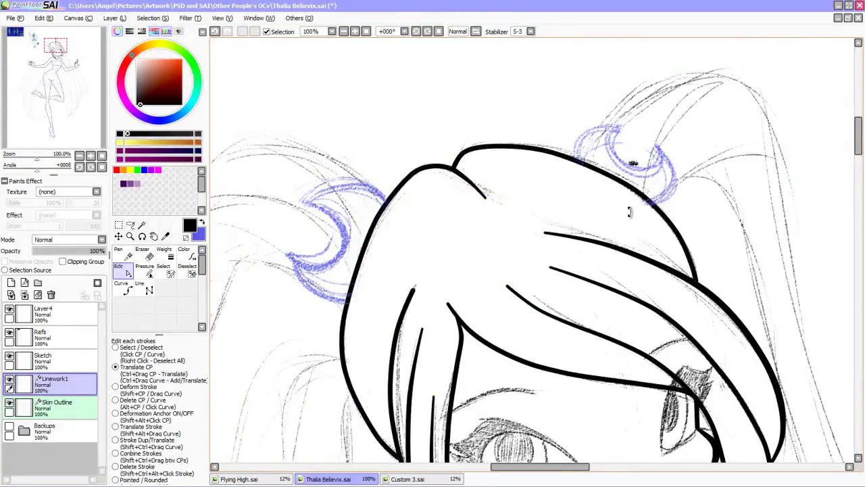
Adjust the control points of the hair outline that runs from the parting down to the ear.
key(ctrl)
scroll(242, 395, up, 2)
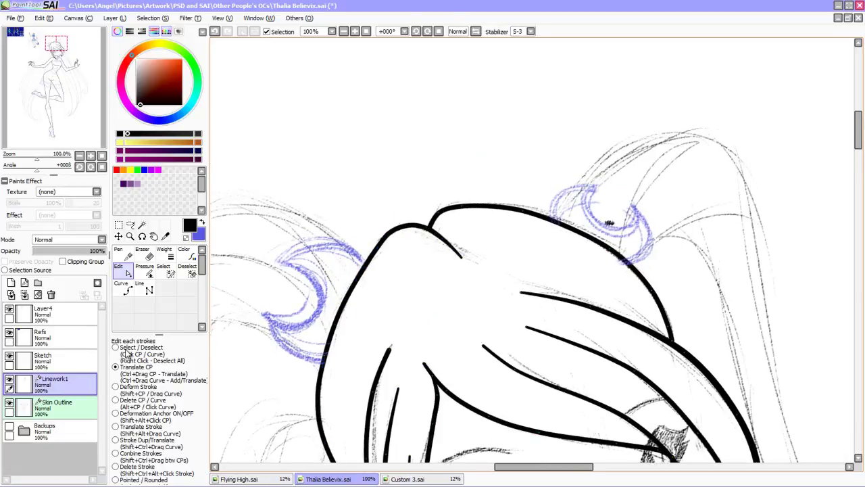
drag(552, 409, 618, 367)
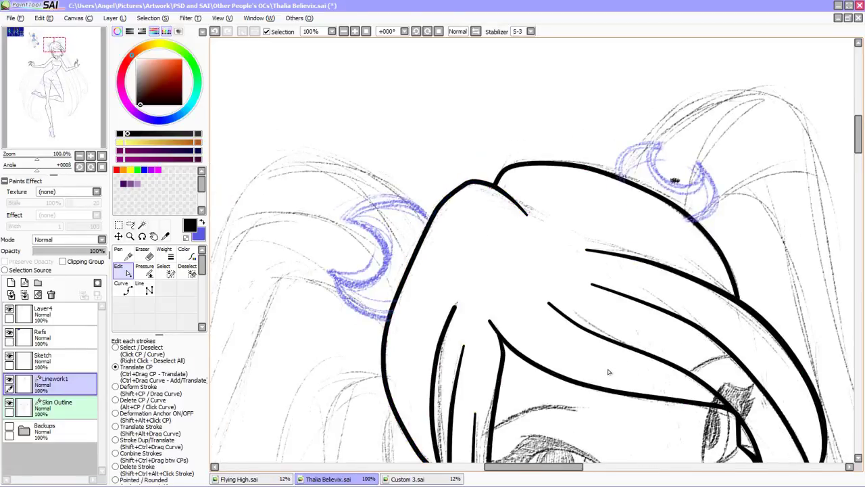
scroll(600, 373, down, 3)
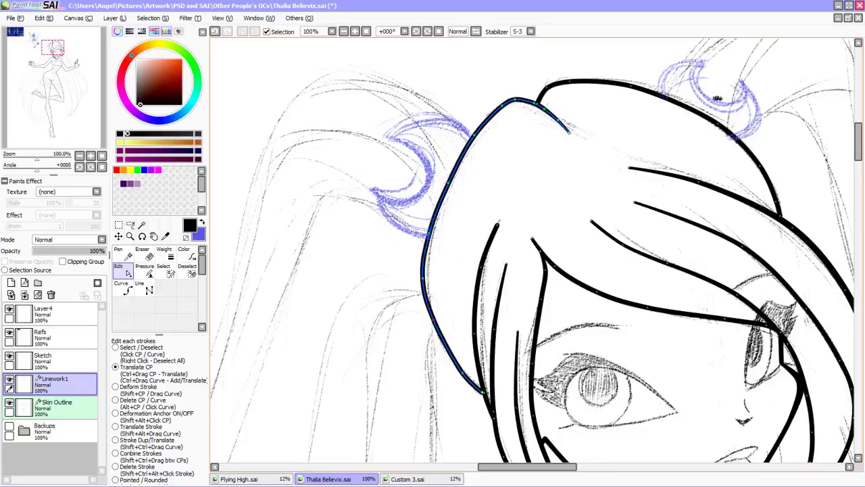
Ink thin size 7 strand lines from the hair outline toward the bangs below both ponytail ties.
drag(594, 374, 474, 354)
key(c)
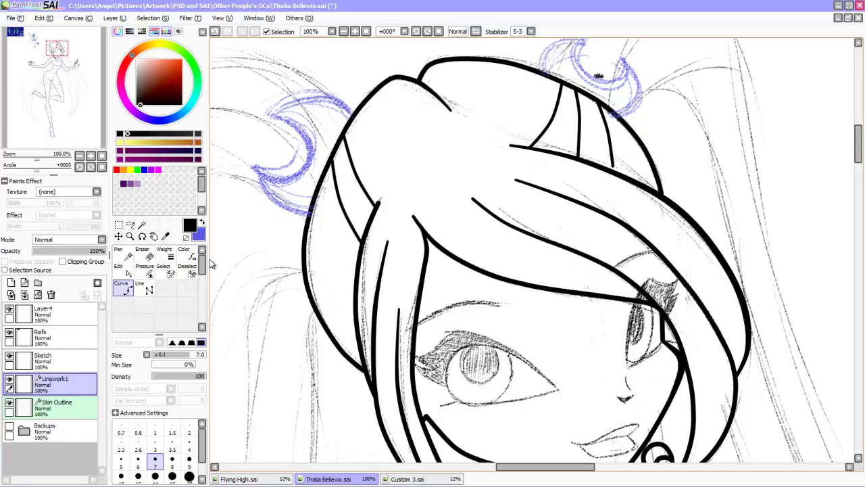
key(ctrl+minus)
key(ctrl+plus)
key(ctrl+plus)
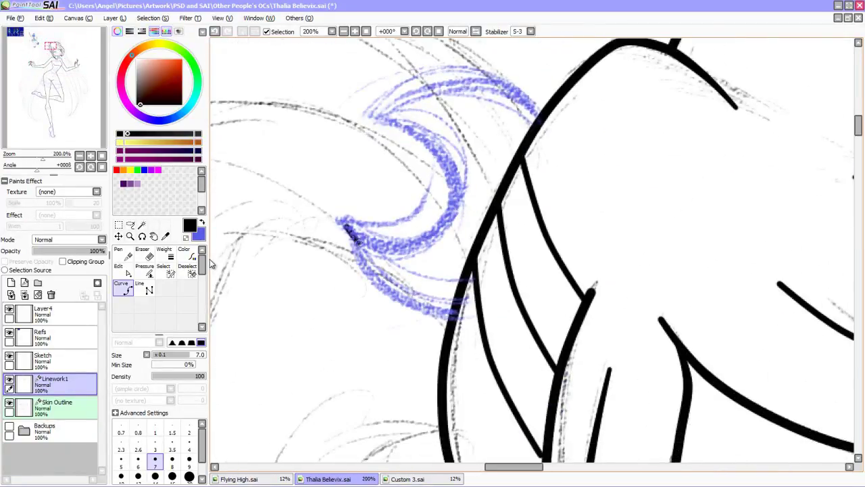
Move the Sketch layer below the Skin Outline layer and set the curve size back to 10.
key(e)
key(ctrl+bracketleft)
key(ctrl+bracketleft)
key(alt+bracketright)
key(alt+bracketright)
key(c)
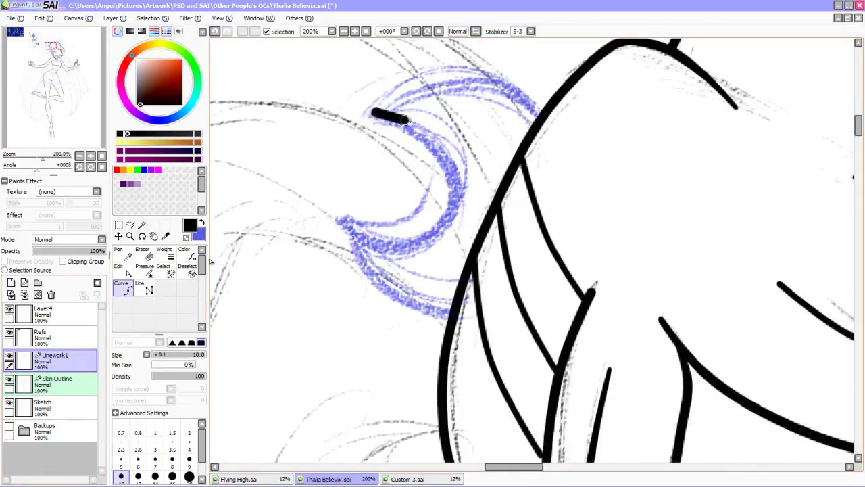
key(Escape)
Add a new linework layer above Linework1 and ink a large black size 10 circle over the top of the head.
key(ctrl+minus)
key(ctrl+minus)
key(ctrl+shift+n)
key(ctrl+plus)
click(399, 175)
click(379, 260)
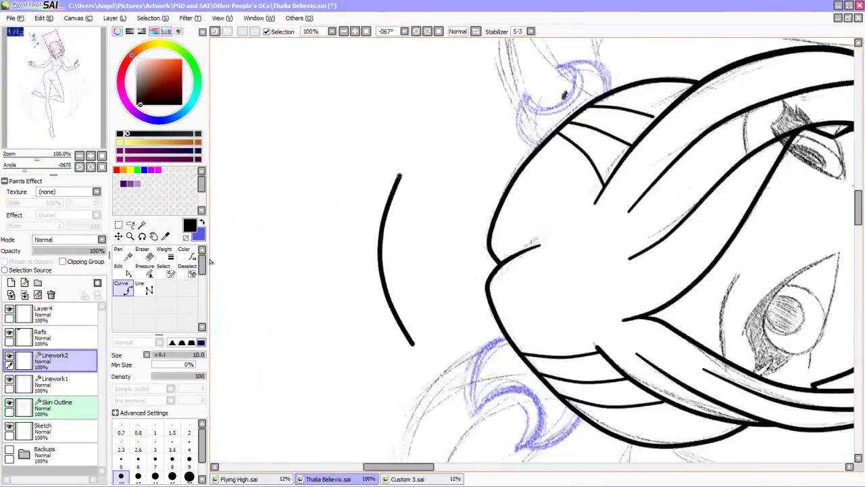
mouse_move(210, 262)
mouse_down()
mouse_move(245, 178)
mouse_move(300, 114)
mouse_move(362, 73)
mouse_move(426, 54)
mouse_up()
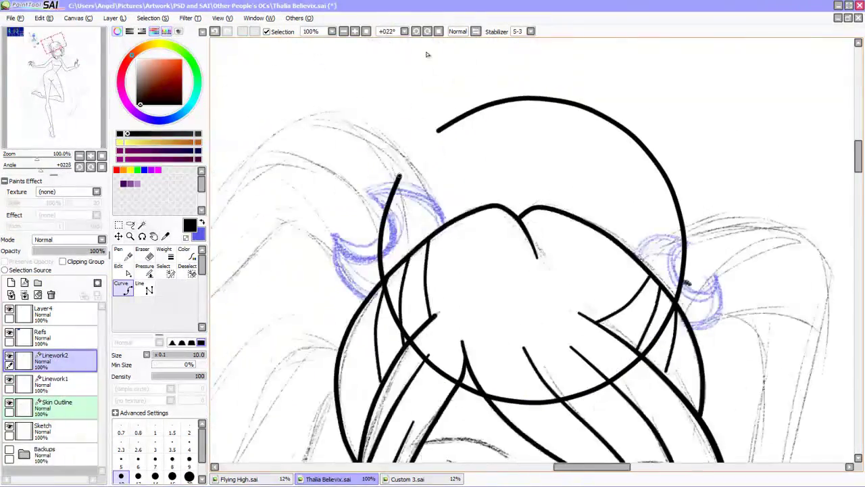
key(Home)
key(e)
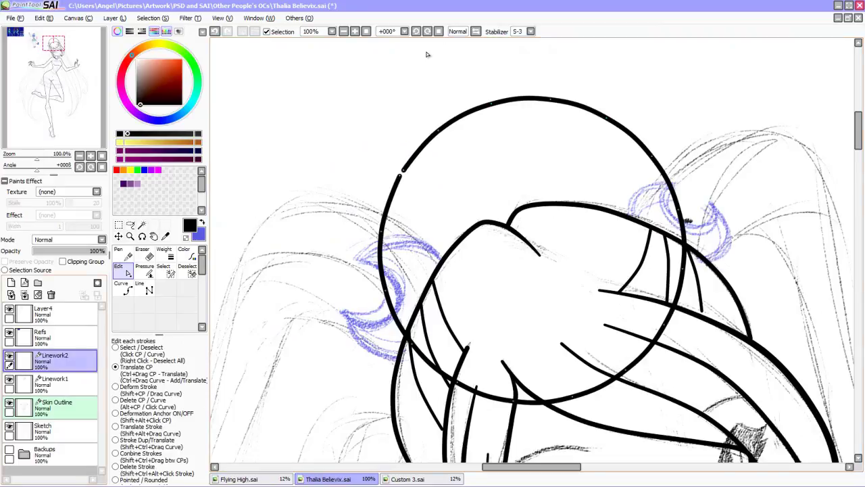
Duplicate the circle's layer and scale the copy down so that it overlaps the original circle.
key(ctrl+j)
key(ctrl+t)
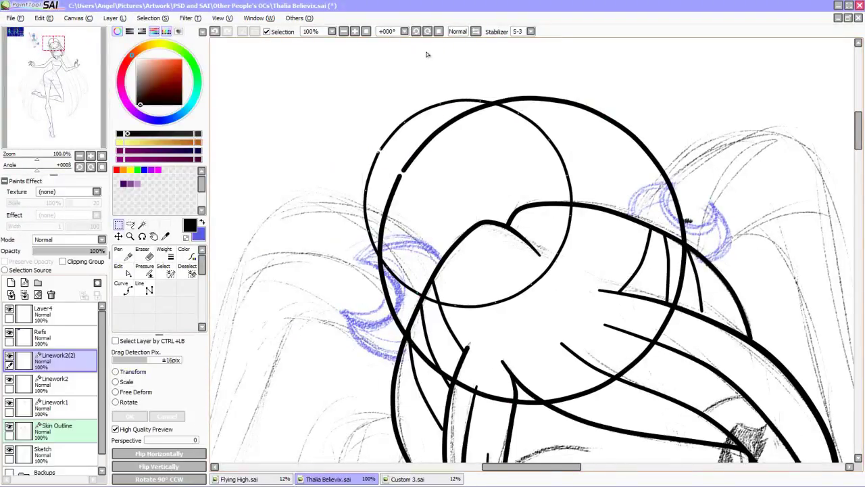
key(Return)
Erase the unneeded arcs of the two overlapping circles to leave a crescent moon, and merge the copy into Linework2.
key(e)
key(ctrl+plus)
key(e)
drag(368, 263, 428, 58)
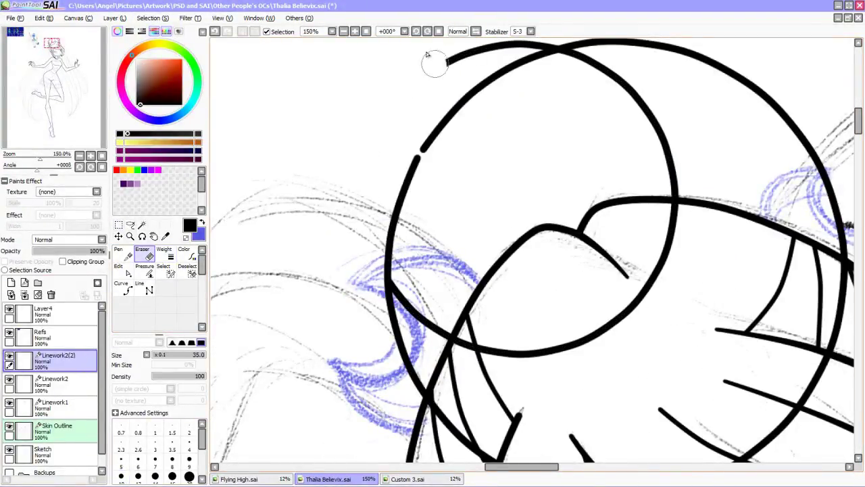
scroll(386, 128, up, 1)
drag(553, 80, 381, 304)
key(ctrl+e)
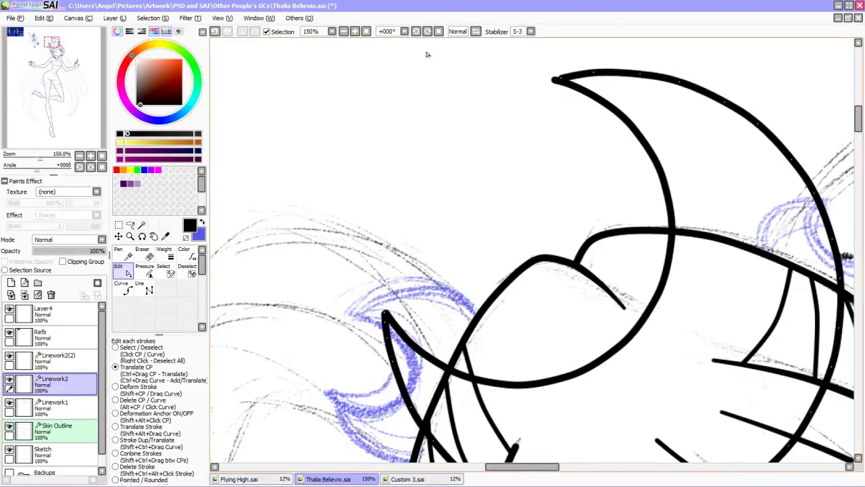
Shrink the crescent, place it over the sketched hair tie above the ear, and thicken its lines.
key(ctrl+plus)
key(ctrl+plus)
key(ctrl+minus)
key(ctrl+minus)
key(ctrl+minus)
key(ctrl+minus)
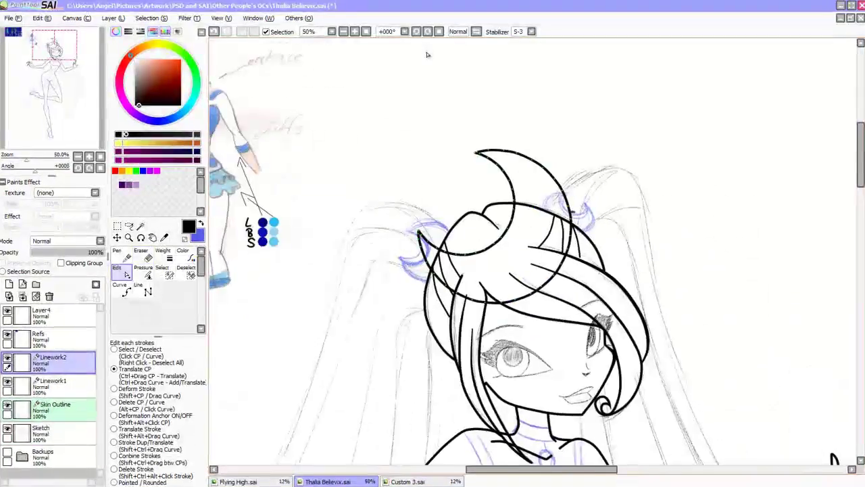
key(ctrl+t)
drag(581, 408, 429, 311)
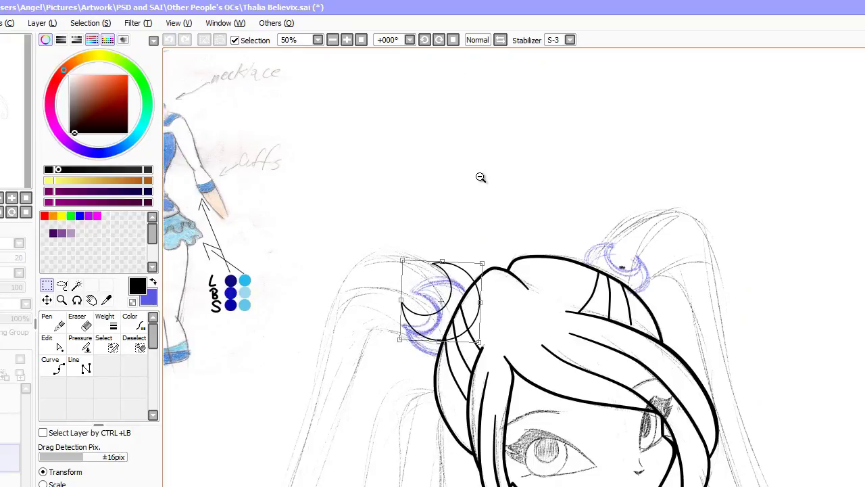
key(Return)
Duplicate the crescent layer and place the copy, scaled down and rotated, over the sketched hair tie on the right side of the head.
key(alt+l)
key(Return)
key(ctrl+t)
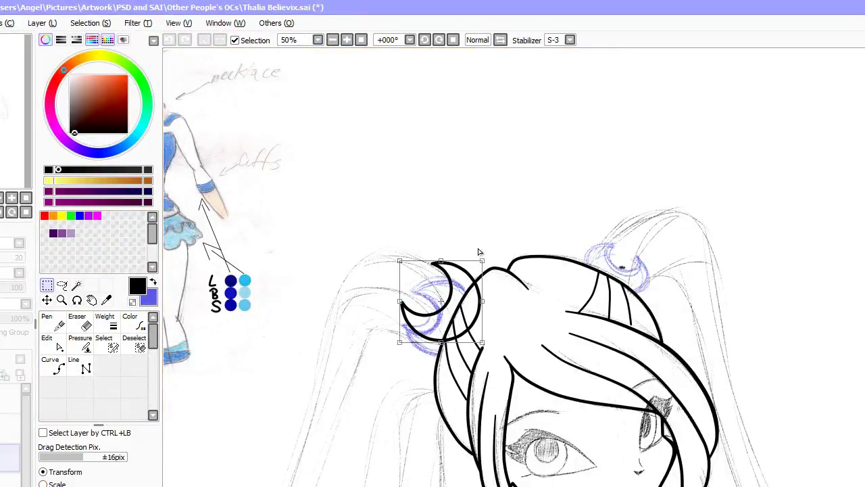
drag(433, 304, 615, 271)
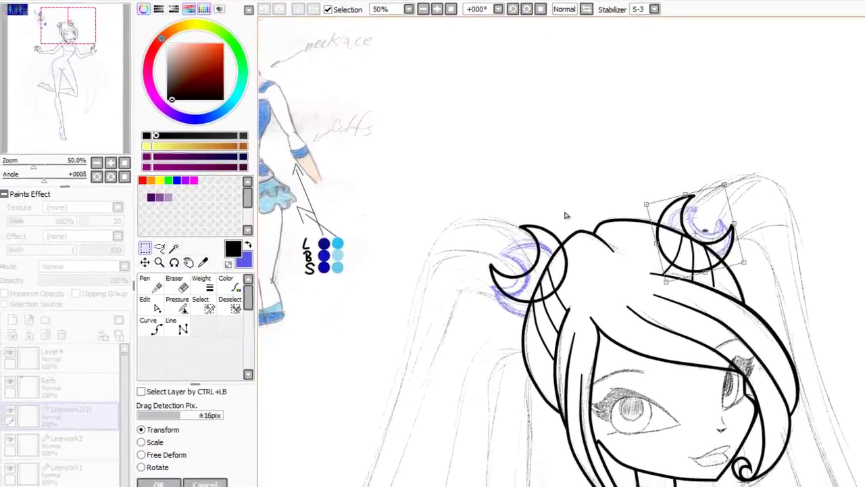
click(140, 454)
drag(696, 240, 704, 226)
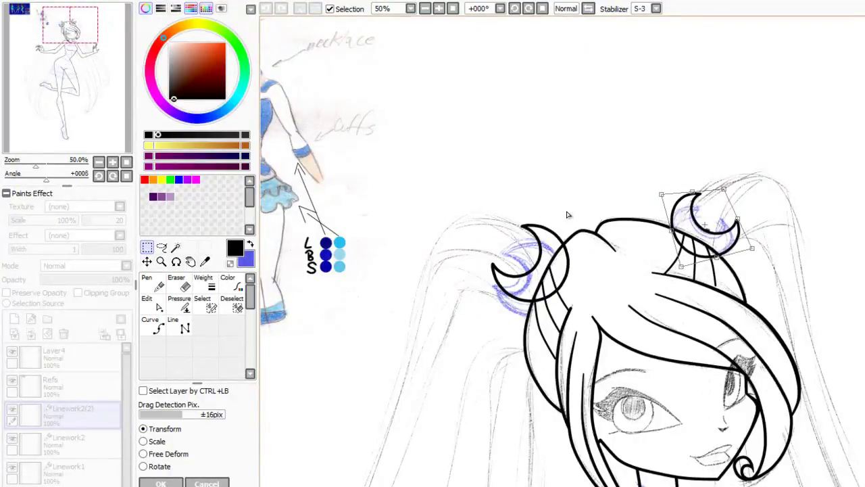
key(Return)
Keep a hidden copy of the crescent layer and erase the arcs of both hair-tie crescents that overlap the hair.
scroll(568, 215, up, 2)
key(alt+l)
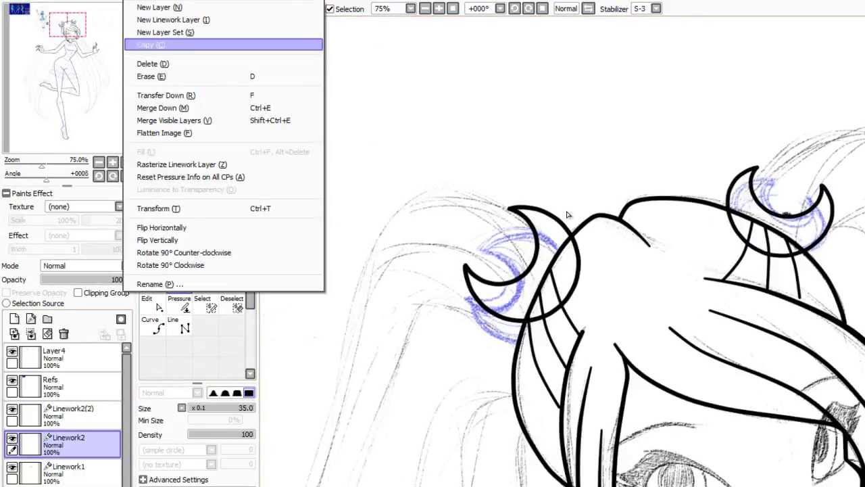
key(Return)
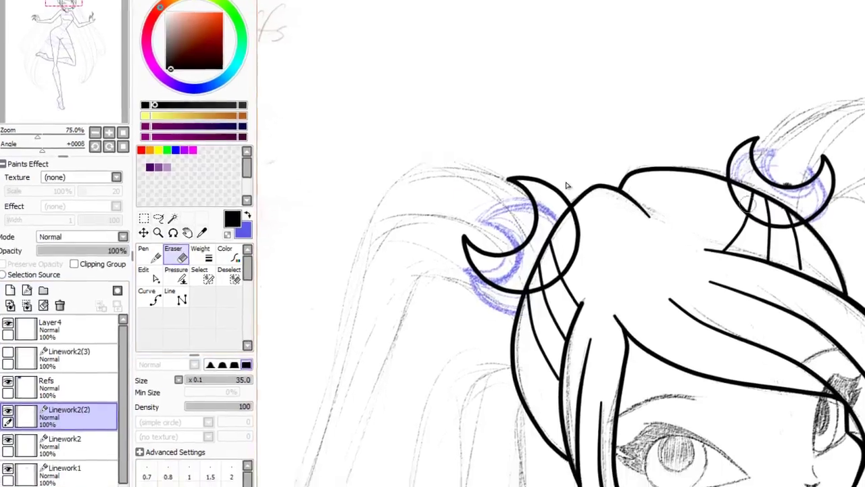
scroll(568, 186, up, 1)
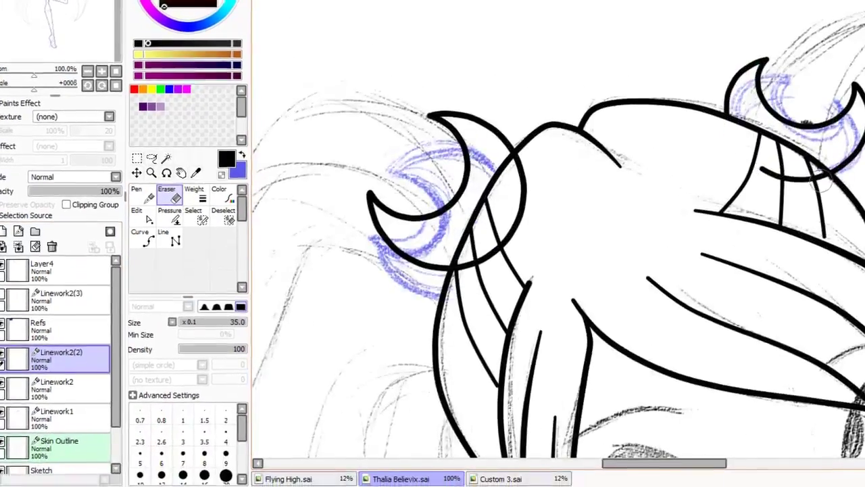
click(65, 438)
click(64, 357)
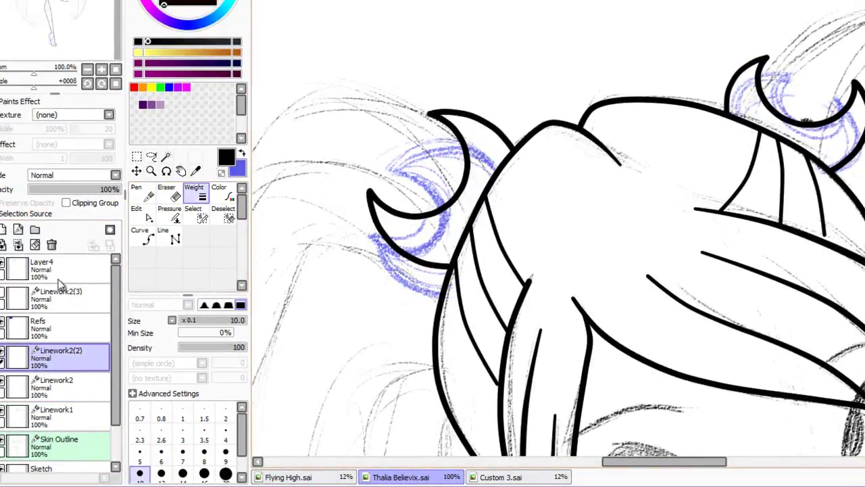
Merge the hair and hair-tie linework layers into Skin Outline and select the spare crescent layer Linework2(3).
key(Page_Down)
key(Page_Down)
key(Page_Down)
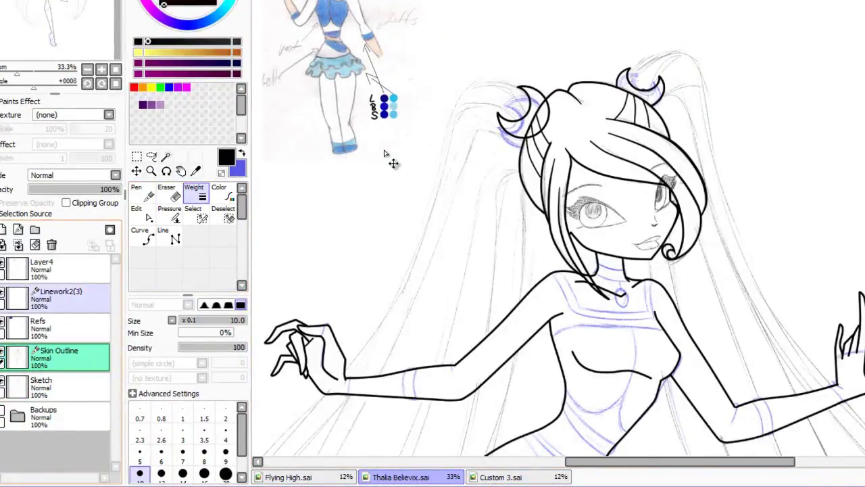
Shrink and rotate the spare crescent and place it over the sketched necklace pendant.
key(ctrl+t)
drag(523, 111, 602, 232)
key(Page_Up)
key(Page_Up)
key(Page_Up)
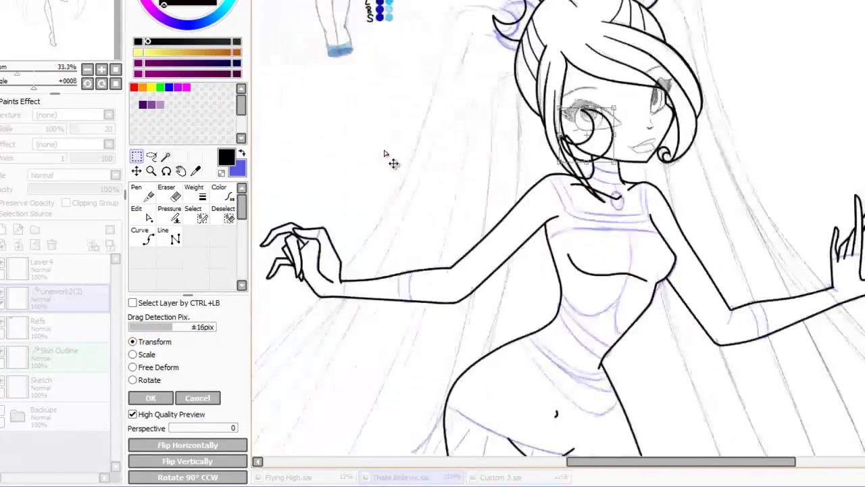
drag(683, 135, 696, 203)
key(Page_Up)
key(Page_Up)
key(Page_Up)
drag(598, 280, 599, 196)
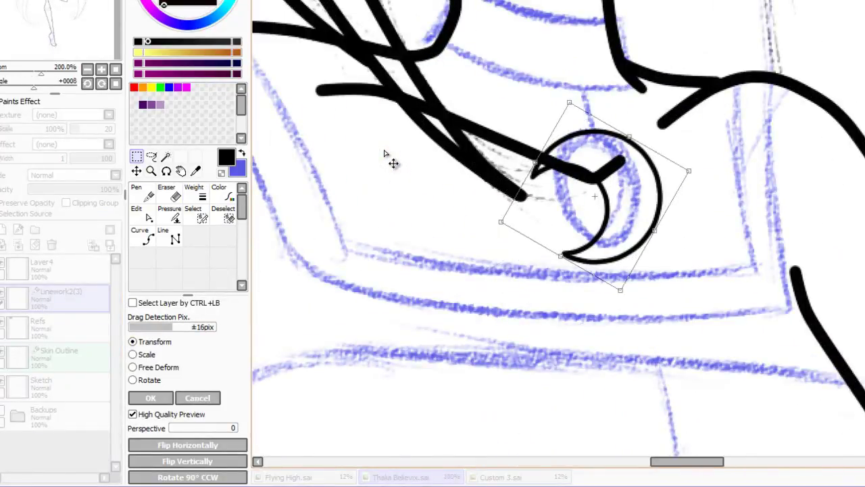
key(Return)
Set the line weight of the pendant crescent to size 7.
key(Page_Down)
key(Page_Down)
key(Page_Down)
key(Page_Down)
key(Page_Up)
key(Page_Up)
key(Page_Up)
key(Page_Up)
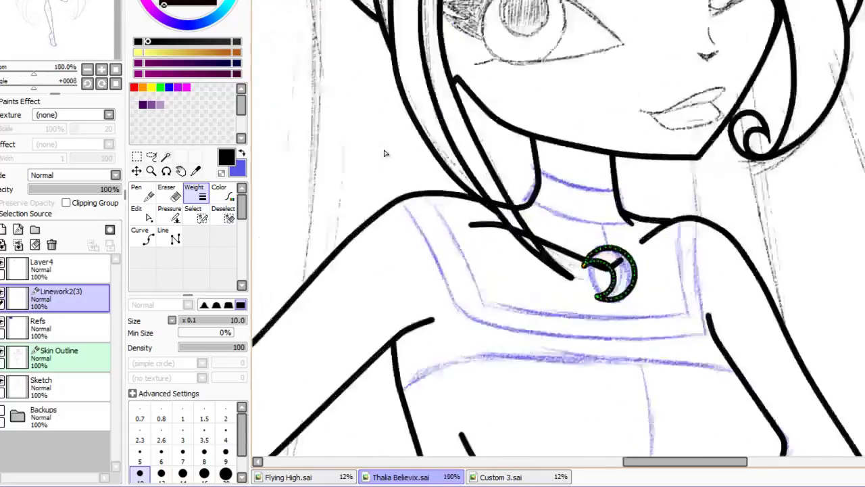
key(e)
Taper the ends of the collarbone lines on the Skin Outline layer by lowering their point pressure.
click(67, 356)
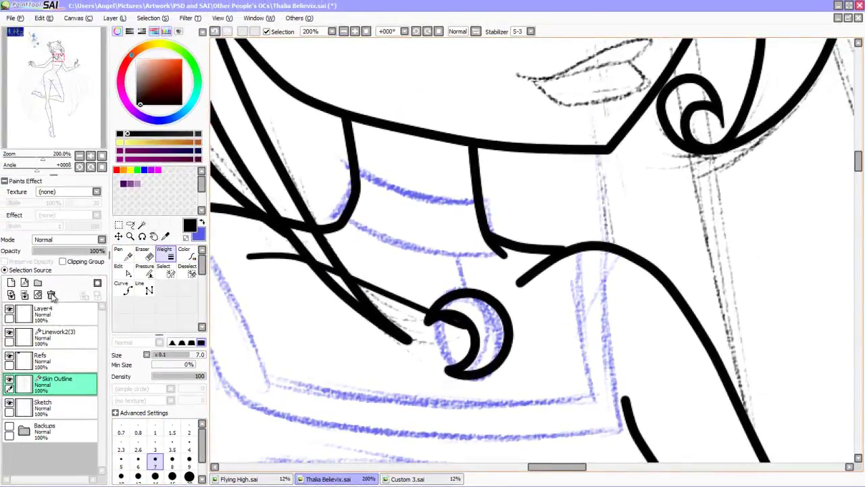
key(p)
drag(473, 319, 400, 292)
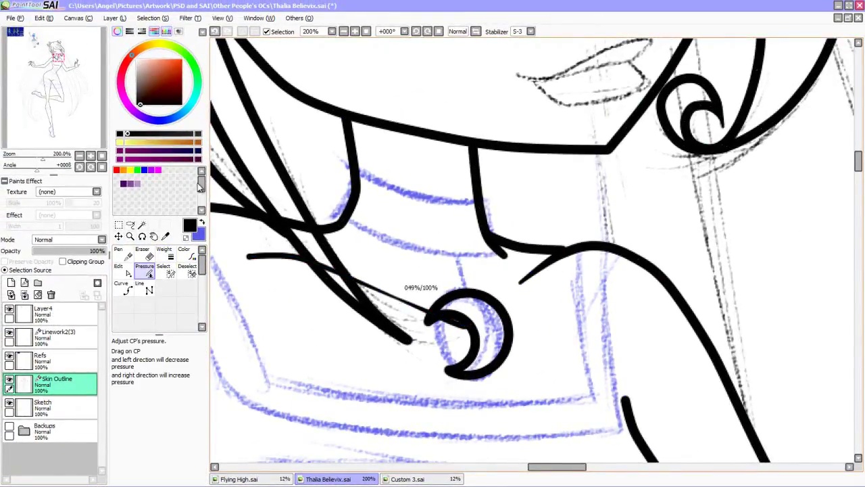
Erase the section of the collarbone line that crosses the hair lock beside the pendant.
key(e)
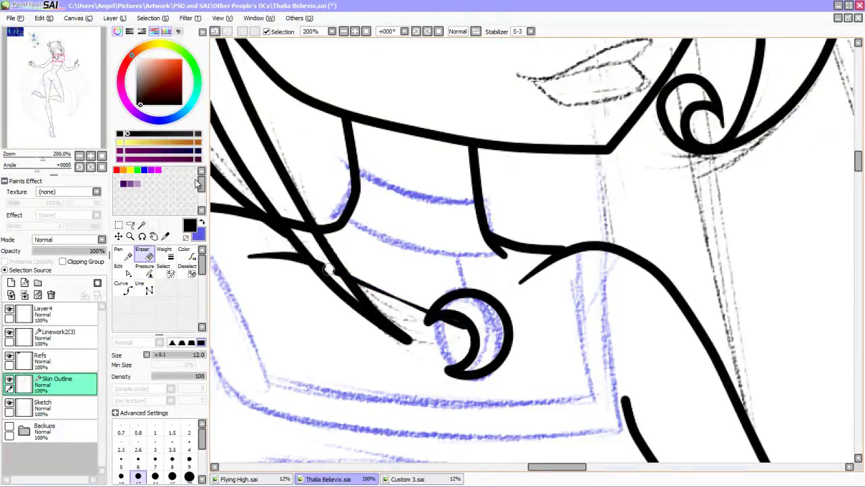
scroll(297, 223, up, 2)
key(c)
key(ctrl+minus)
key(ctrl+minus)
key(ctrl+minus)
key(ctrl+minus)
key(ctrl+minus)
key(ctrl+minus)
key(ctrl+minus)
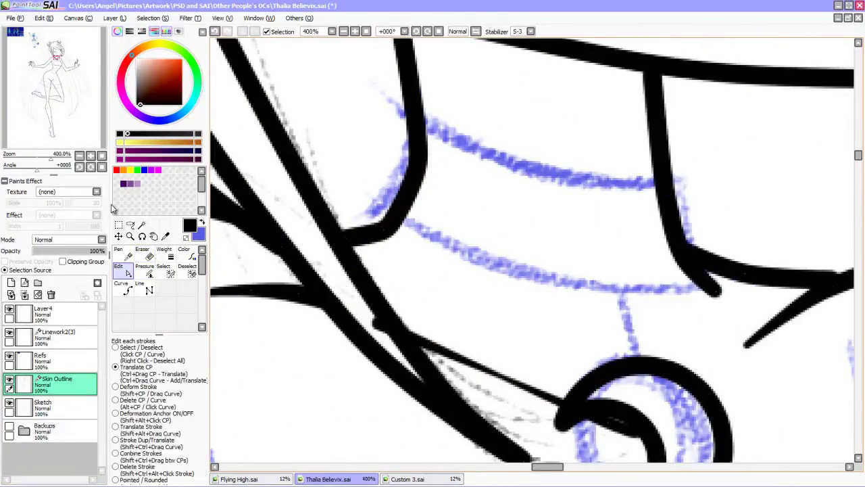
Merge the pendant crescent into the Skin Outline layer and rename that layer Lineart.
key(c)
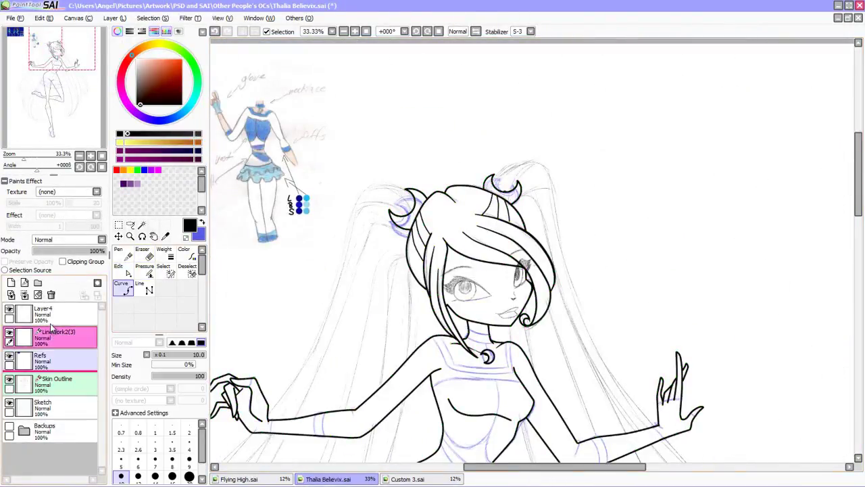
double_click(54, 379)
text(Lineart)
key(Return)
Ink the outermost strand of the left ponytail on a new linework layer with size 10 curves, from the hair tie to its hooked tip.
scroll(277, 208, up, 3)
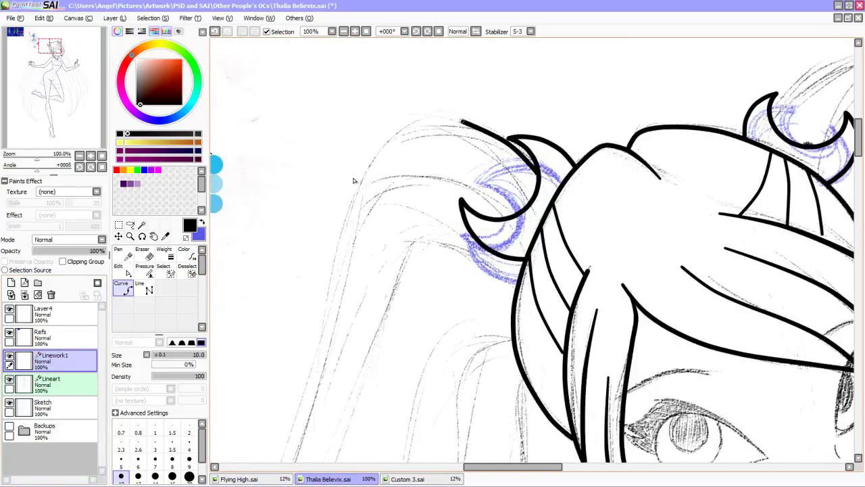
scroll(353, 180, down, 3)
key(Down)
key(Left)
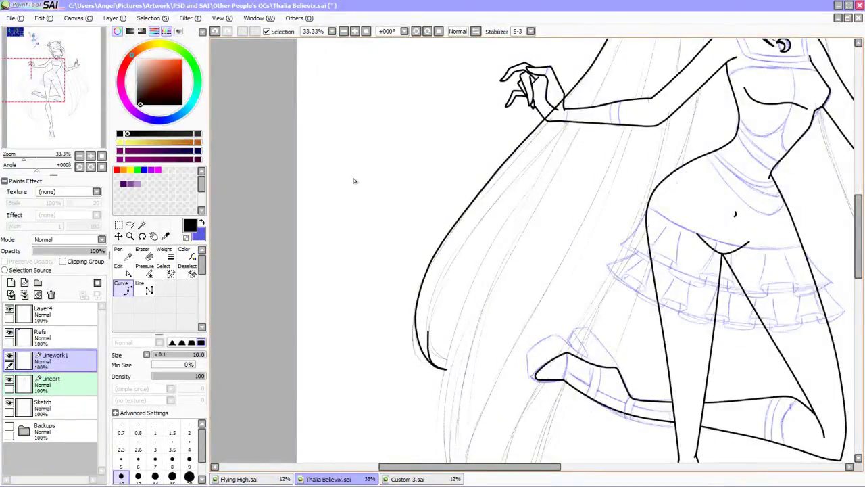
key(Up)
key(Right)
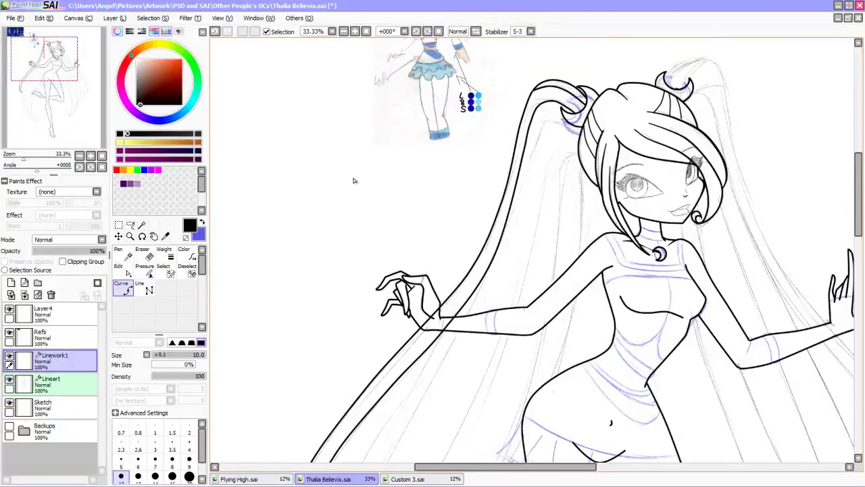
Ink the outer edge of the left ponytail's middle lock from the hair tie down past the raised foot.
key(Down)
key(Left)
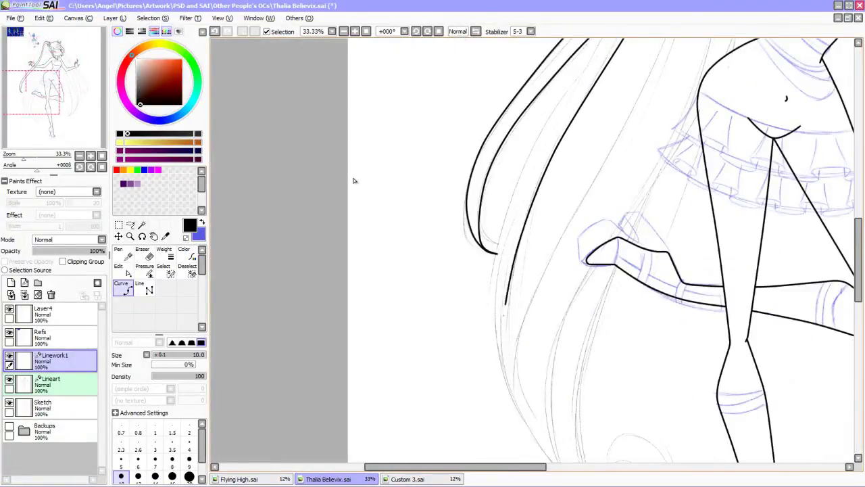
key(Up)
key(Right)
key(Down)
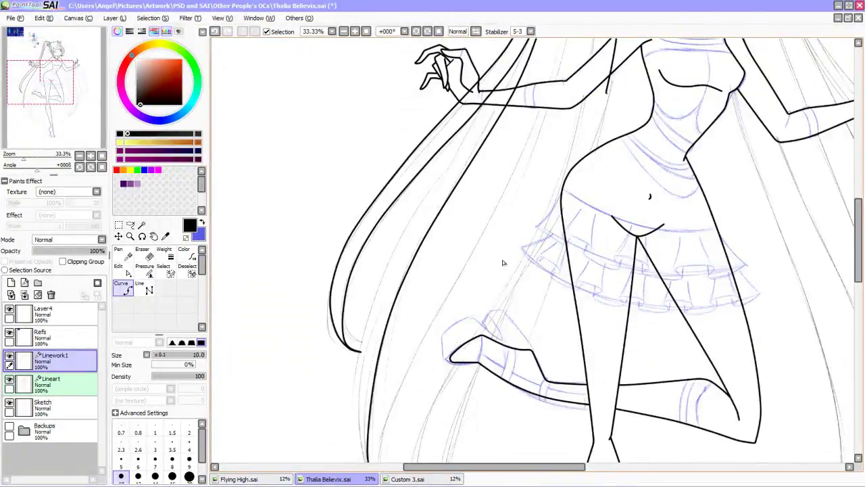
key(Down)
Ink the long lock on the inner side of the left ponytail and finish its lower end with a spiral curl.
key(Left)
key(Up)
key(Right)
key(Down)
key(Left)
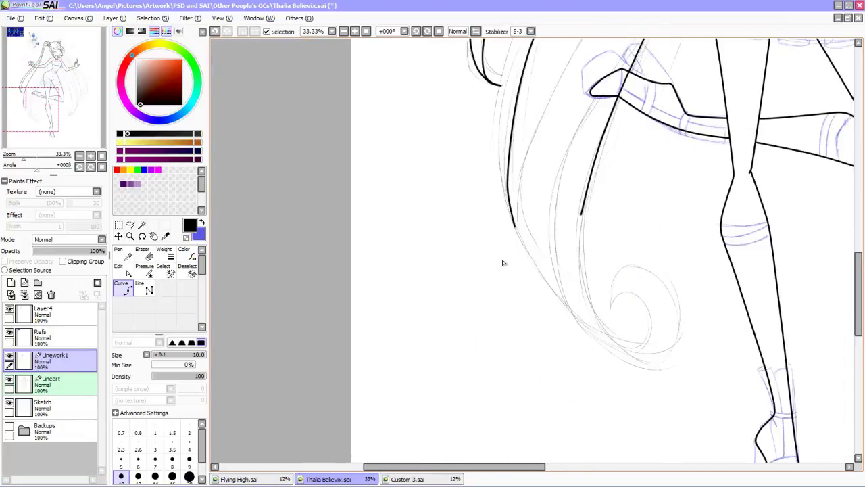
scroll(503, 263, up, 2)
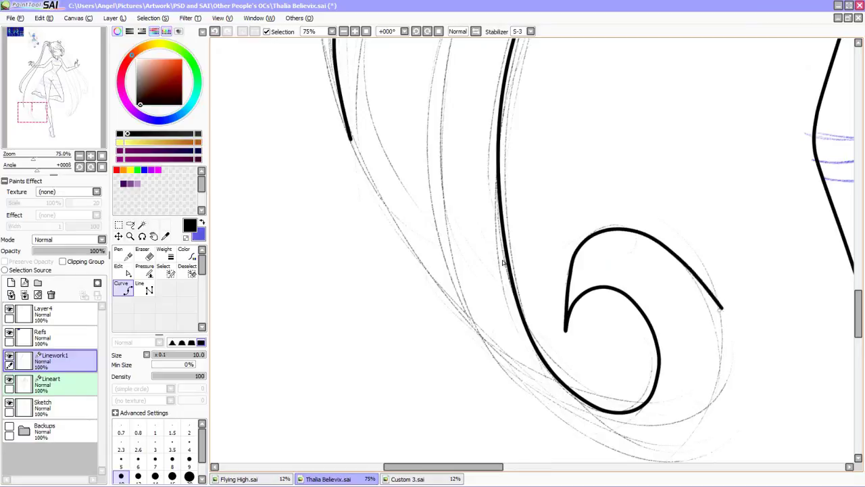
scroll(502, 263, down, 3)
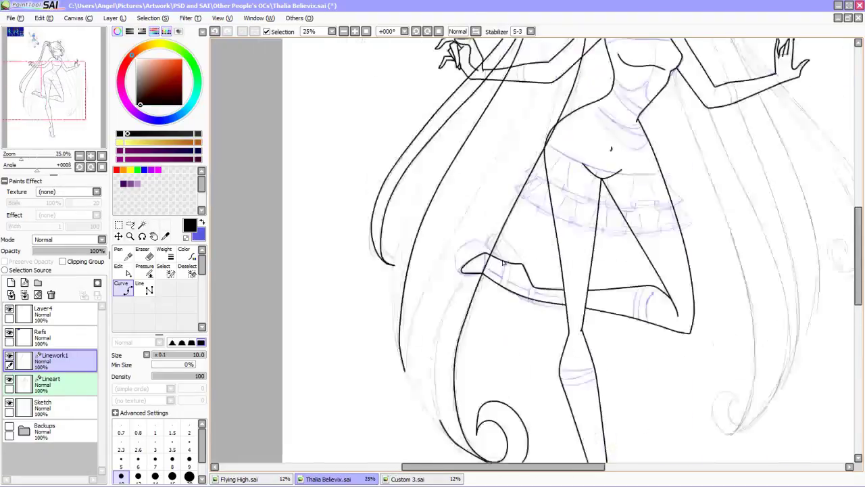
Ink a second long line beside the left ponytail's inner edge, running from behind the head down into the curl.
key(Up)
key(Right)
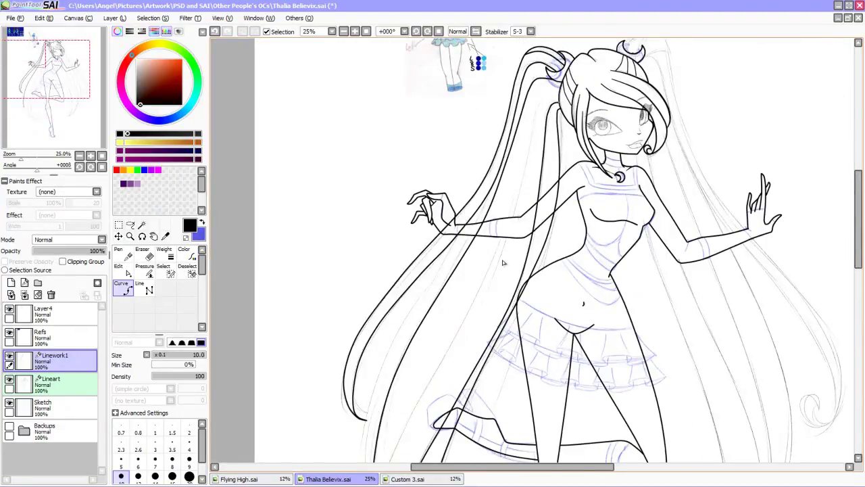
key(ctrl)
key(Down)
key(Left)
key(Left)
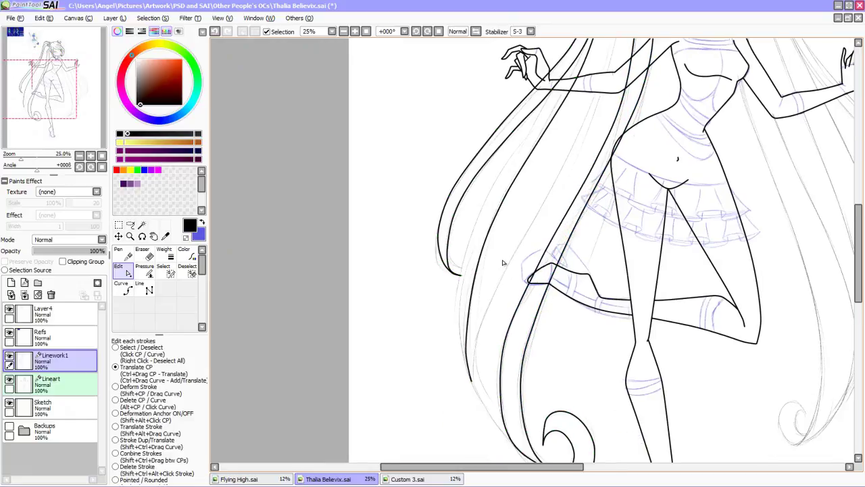
scroll(503, 263, up, 3)
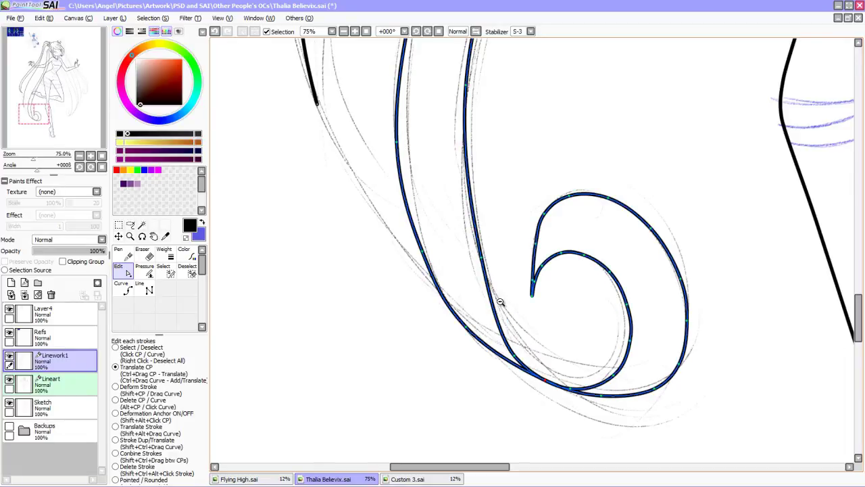
Adjust the lower end of the inner strand line to meet the curl and taper the curl's tip.
scroll(500, 305, up, 3)
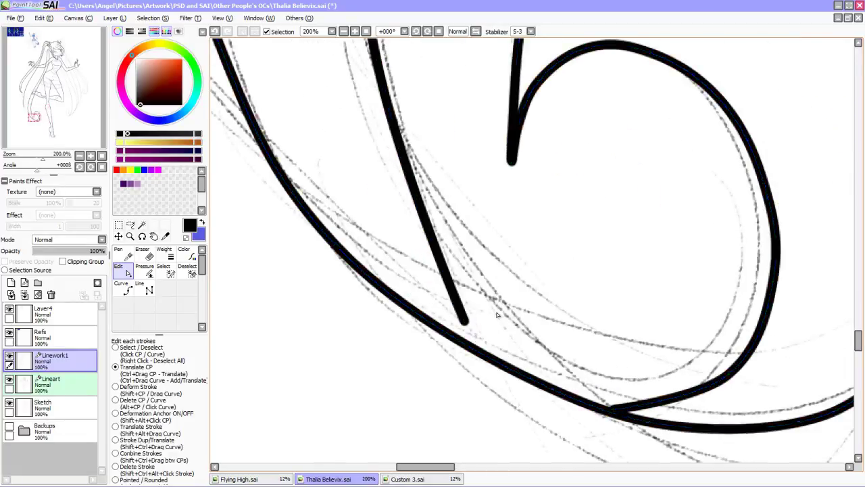
click(438, 32)
key(p)
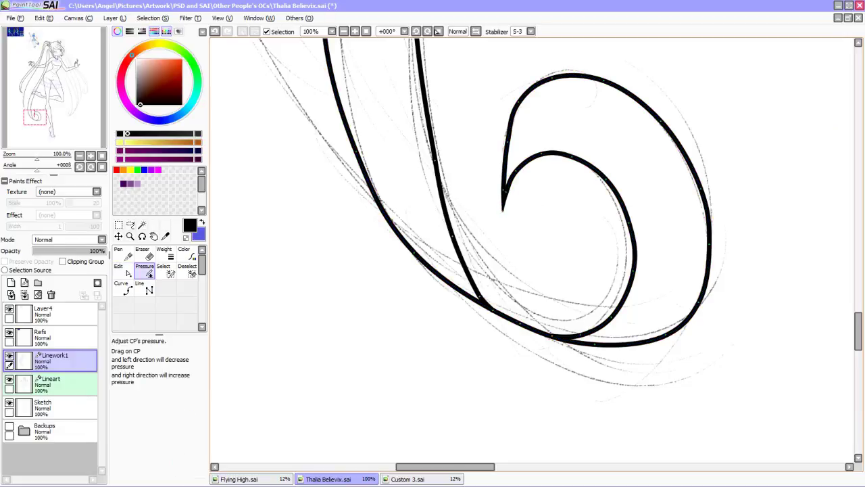
key(x)
key(e)
click(437, 31)
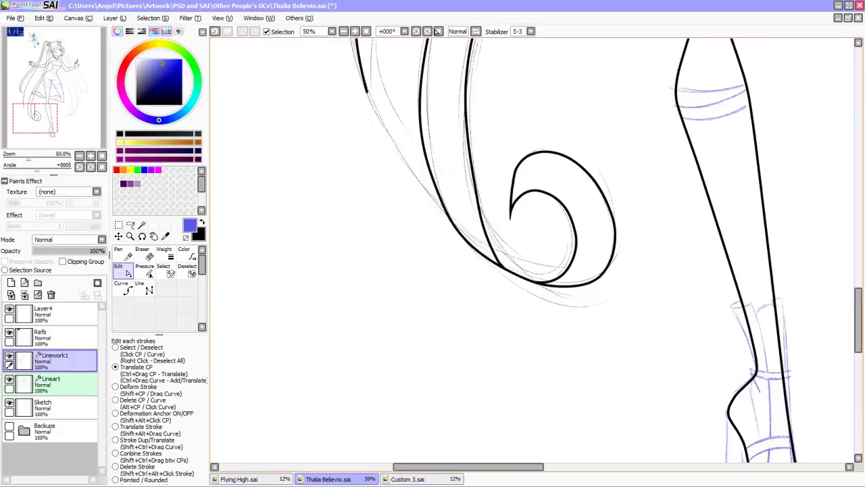
Refine the control points and pressure of the two long strand lines leading into the left ponytail's curl.
scroll(534, 250, up, 3)
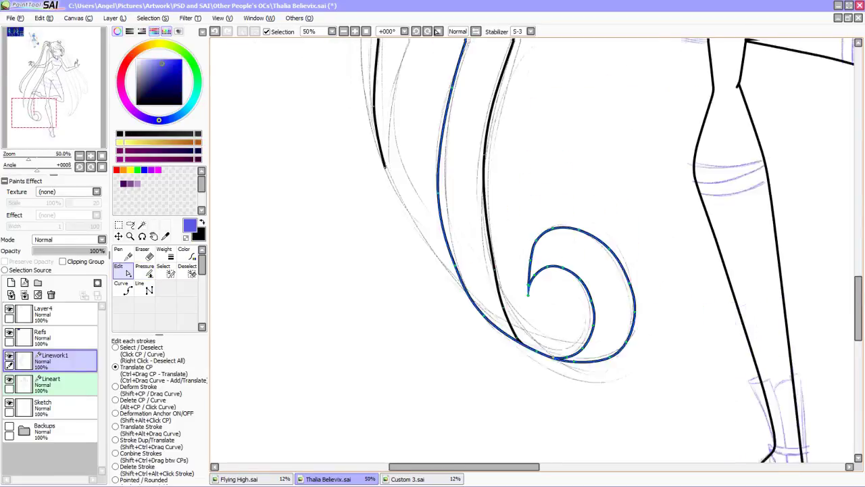
key(p)
click(437, 31)
key(e)
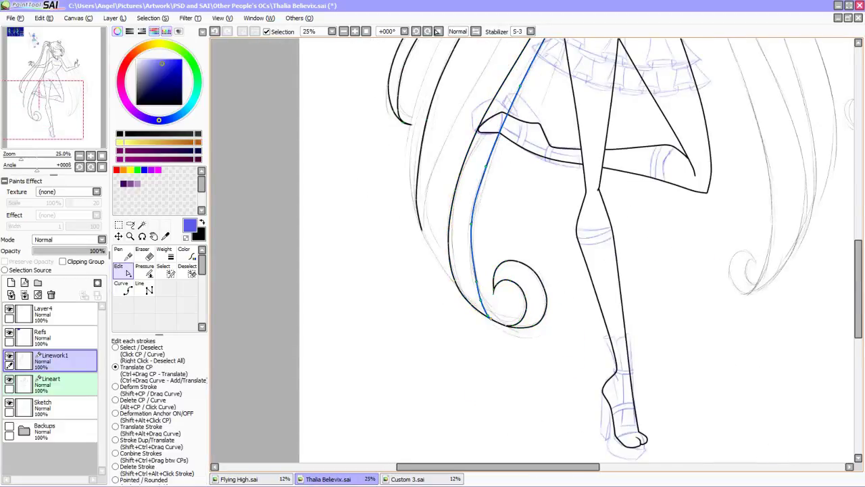
Switch the drawing colour back to black and ink another long lock line through the left ponytail down to the curl.
key(c)
scroll(437, 32, up, 5)
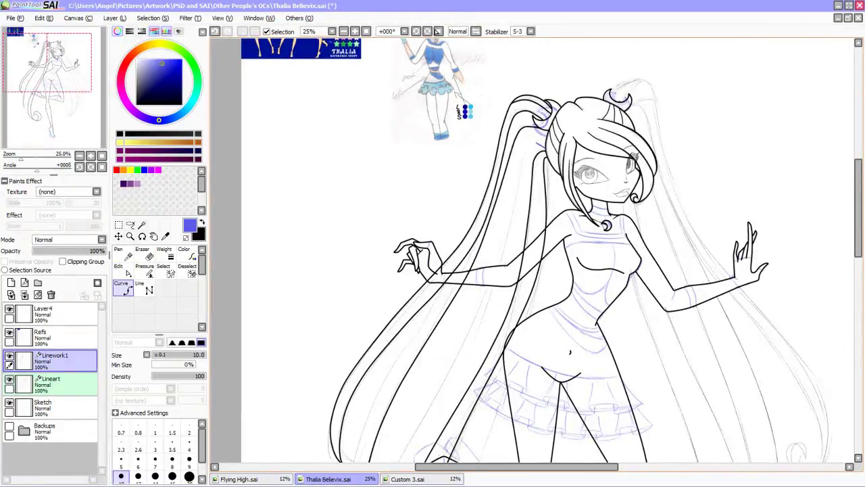
key(ctrl+z)
key(x)
key(ctrl+y)
scroll(437, 31, down, 5)
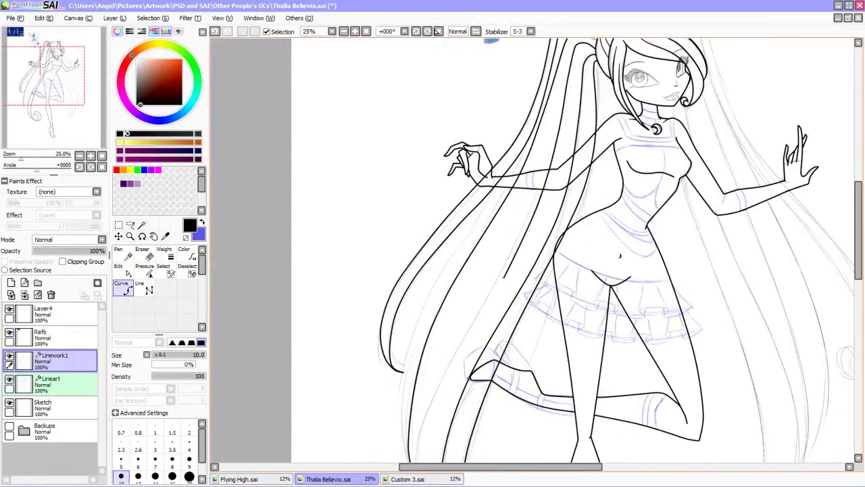
scroll(437, 32, left, 3)
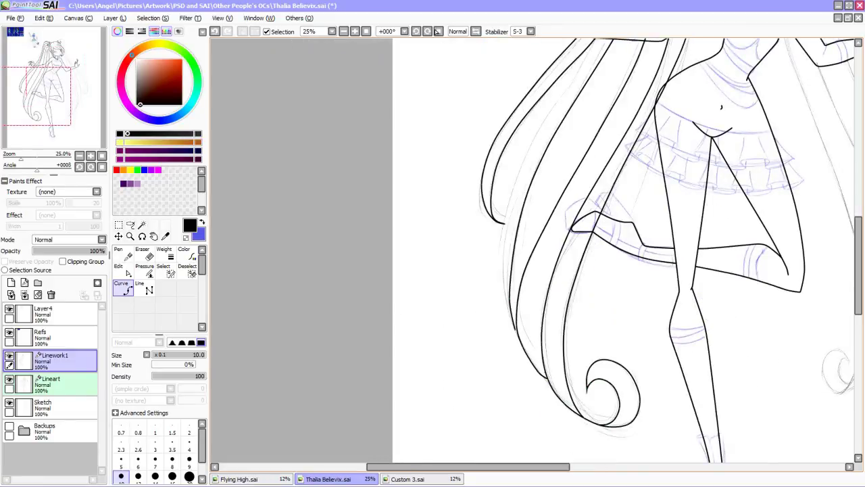
Adjust the left ponytail's lock lines and ink another long strand line beside its outer lock.
key(e)
key(ctrl+plus)
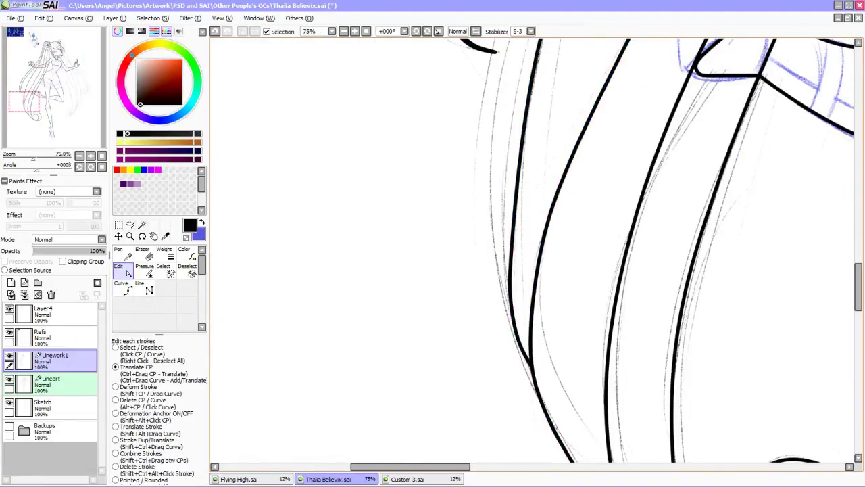
key(ctrl+minus)
key(ctrl+minus)
key(ctrl+minus)
scroll(437, 32, up, 2)
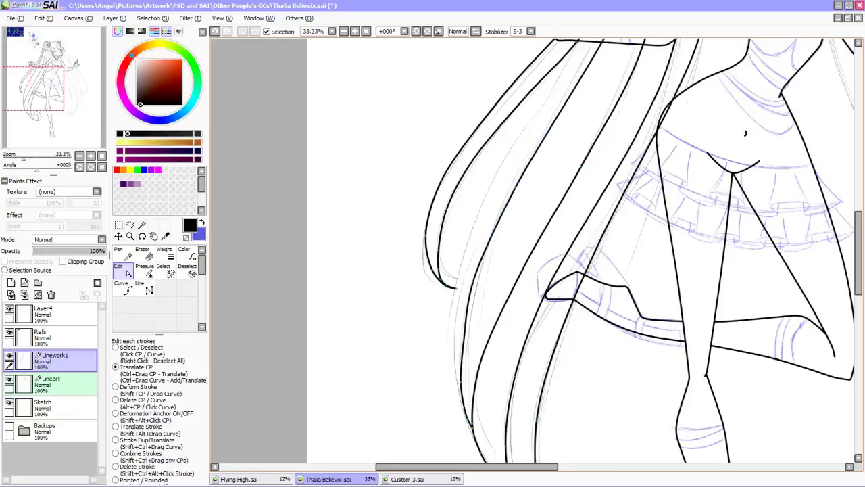
key(c)
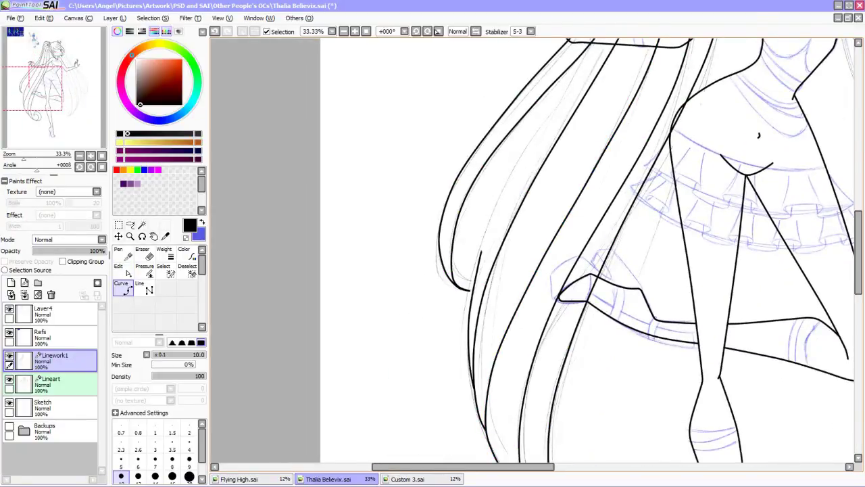
scroll(437, 31, up, 3)
scroll(437, 32, down, 3)
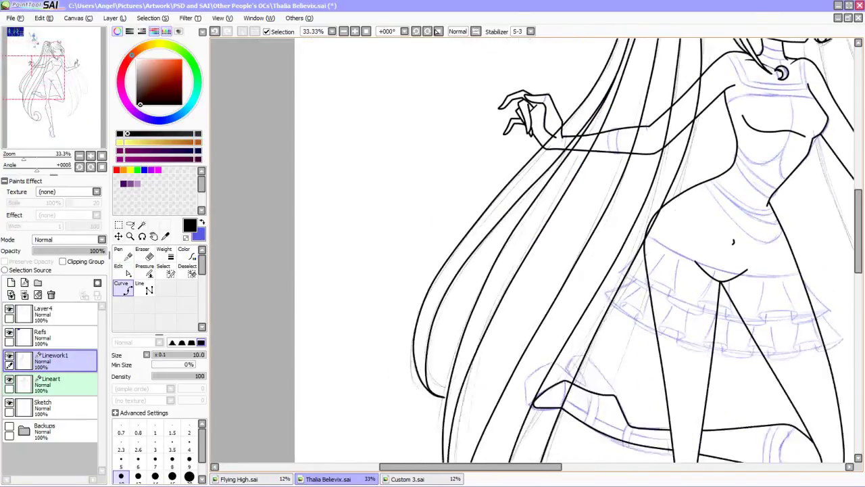
Ink the right ponytail's outer edge from the crescent hair tie down and around the small curled tip.
scroll(437, 31, up, 5)
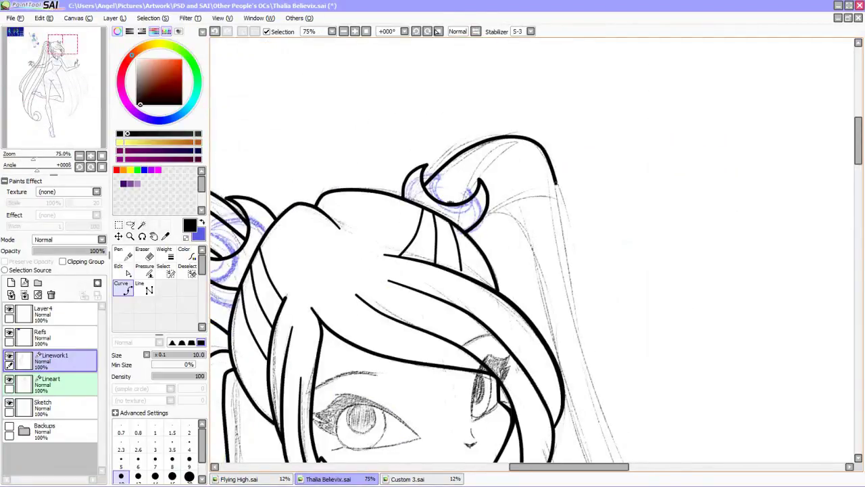
scroll(438, 32, down, 3)
scroll(437, 32, down, 3)
scroll(437, 32, up, 3)
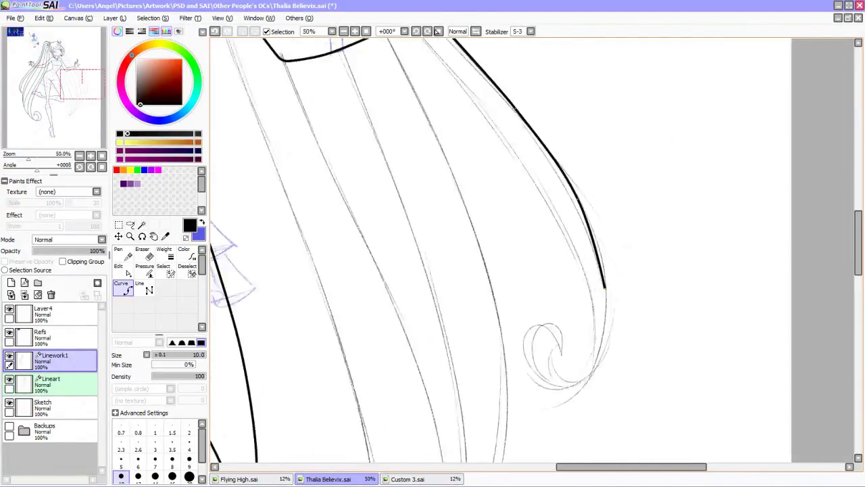
mouse_move(527, 324)
mouse_down()
mouse_move(504, 274)
mouse_move(524, 222)
mouse_up()
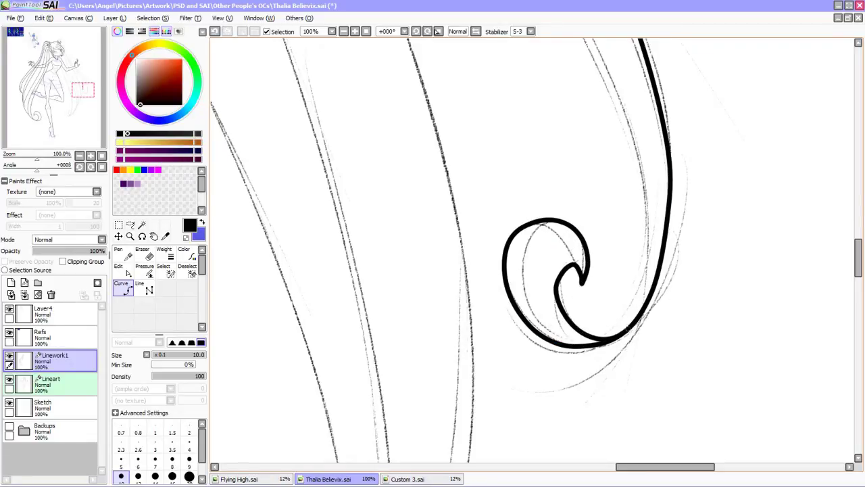
Ink the right ponytail's inner lock line down to the small curl and reshape the curl's inner loop wider.
scroll(437, 32, down, 2)
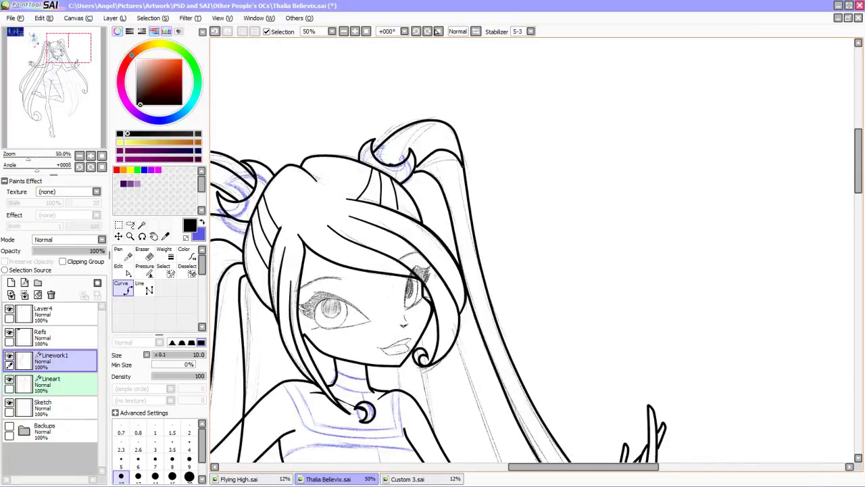
scroll(437, 32, down, 3)
scroll(437, 31, up, 3)
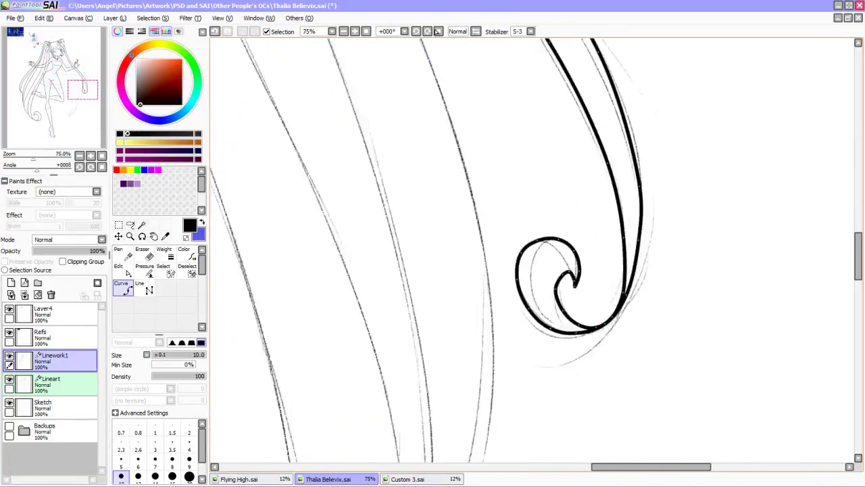
key(e)
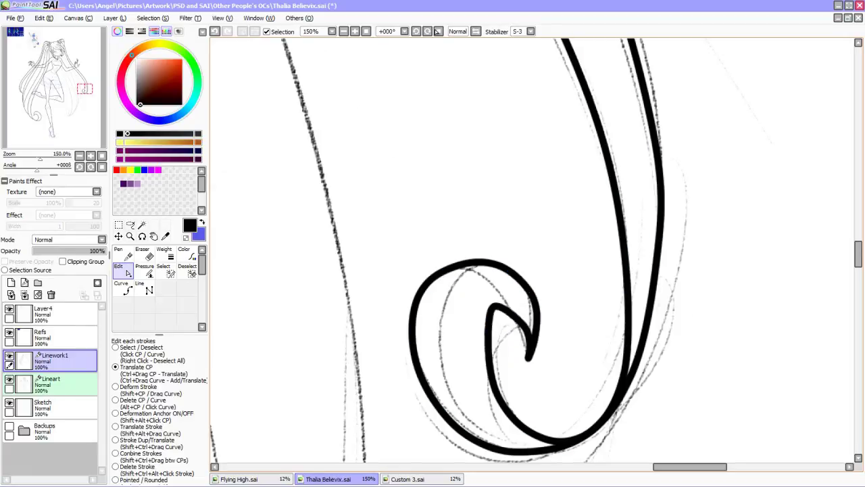
drag(489, 353, 462, 348)
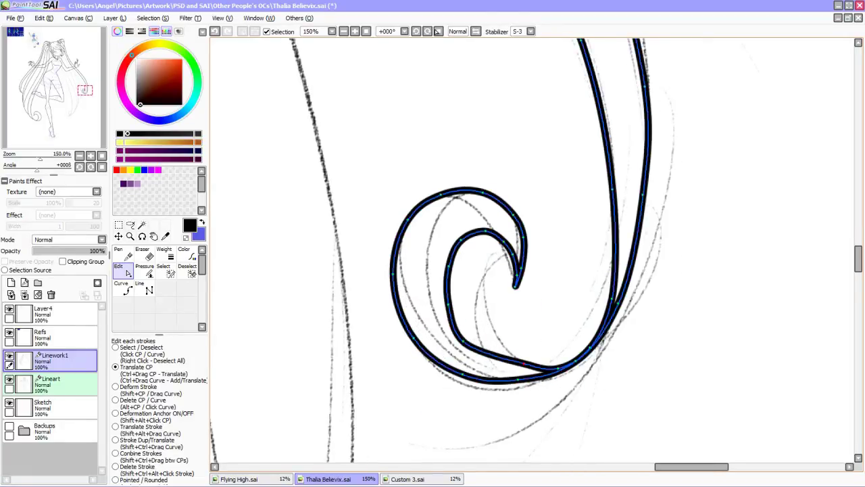
Ink the next long lock lines of the right ponytail past the arm, running down towards the lower curl.
key(minus)
key(minus)
key(minus)
key(minus)
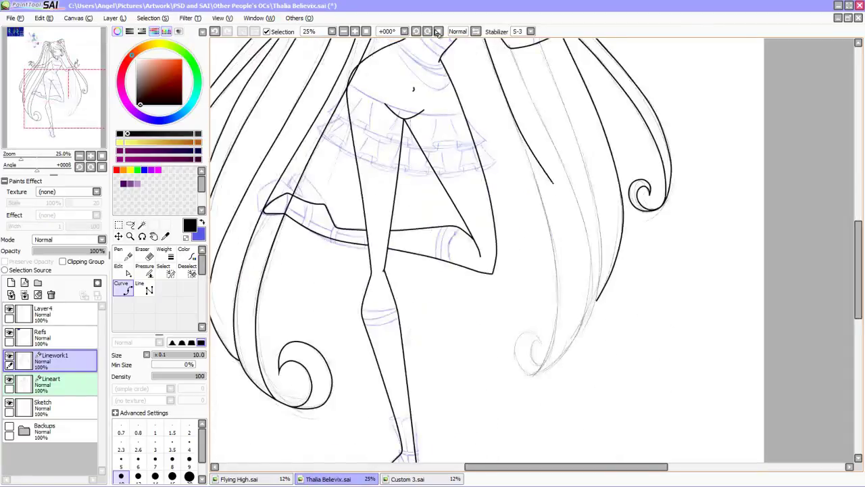
key(ctrl+plus)
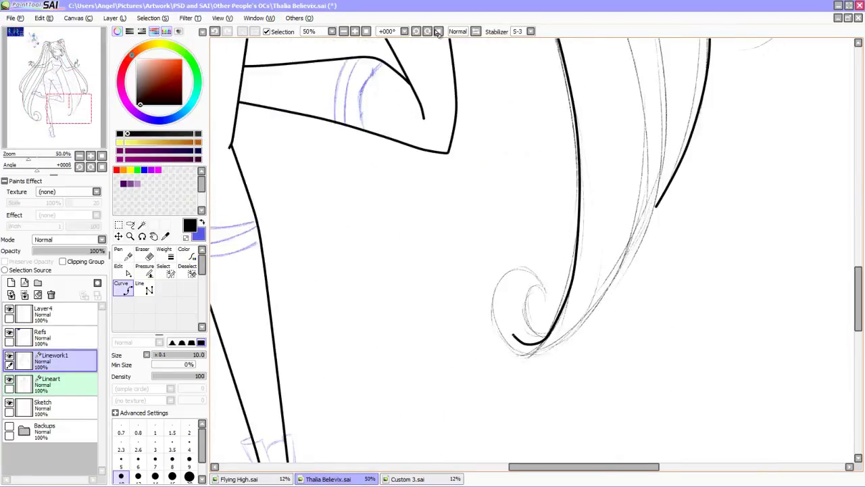
Ink the lower curl of the right ponytail with an inner hook and a rounded outer loop.
key(p)
key(c)
key(ctrl+plus)
key(ctrl+plus)
key(ctrl+plus)
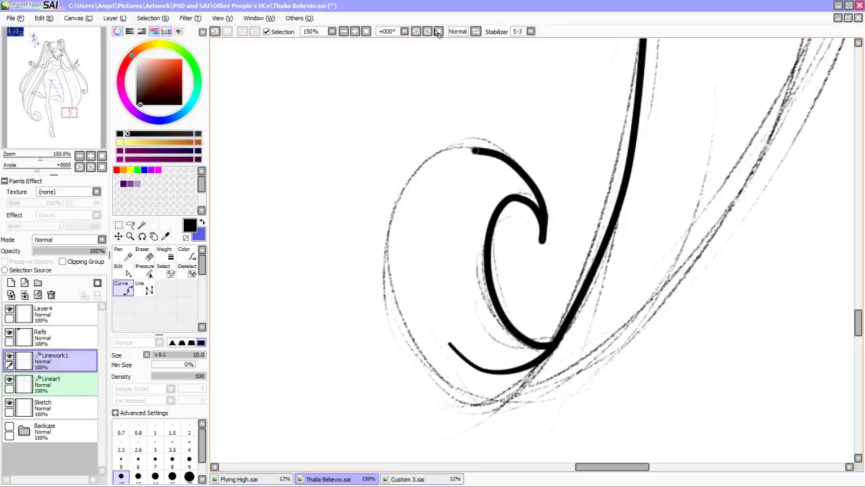
key(ctrl+z)
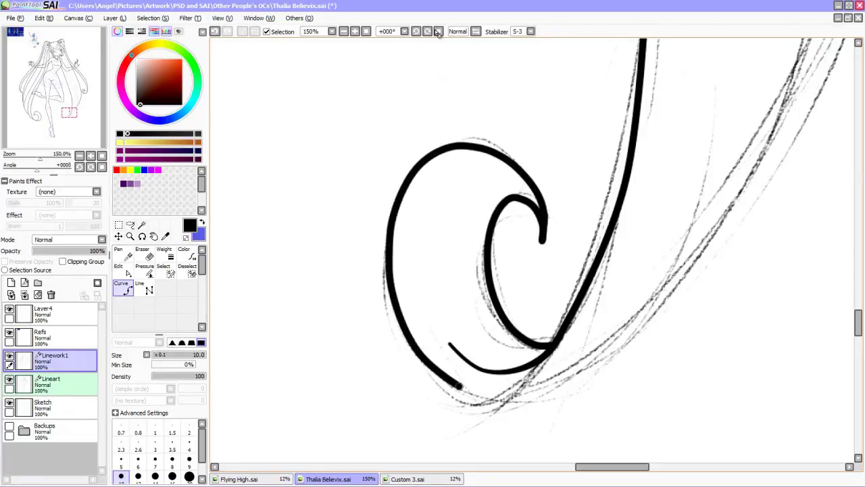
Ink the remaining strand lines that join the right ponytail's lower curl and check their control points.
key(ctrl+minus)
key(ctrl+minus)
key(ctrl+minus)
key(ctrl+minus)
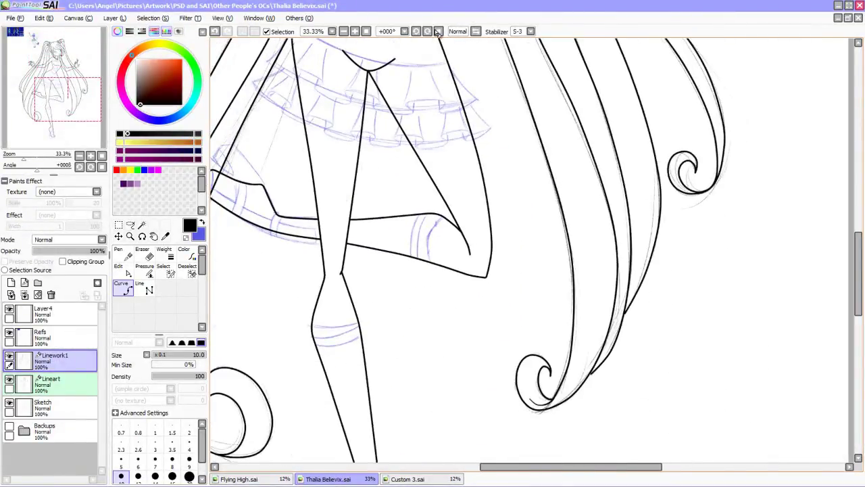
key(e)
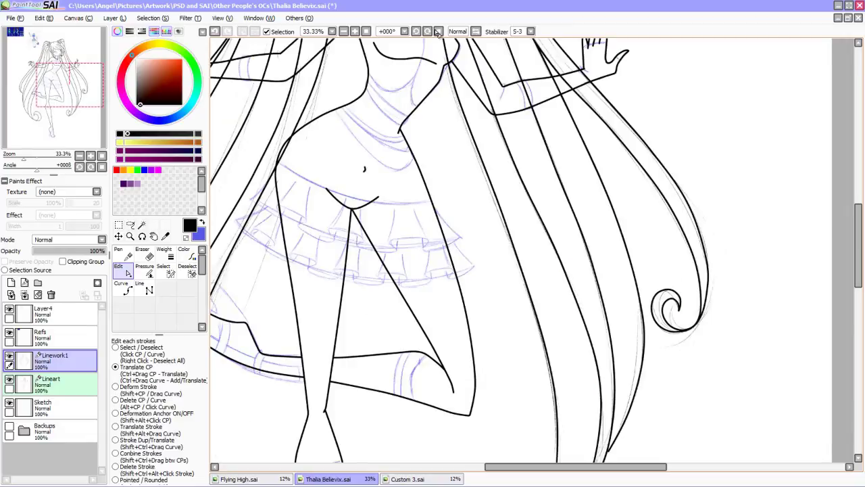
key(ctrl+minus)
key(ctrl+minus)
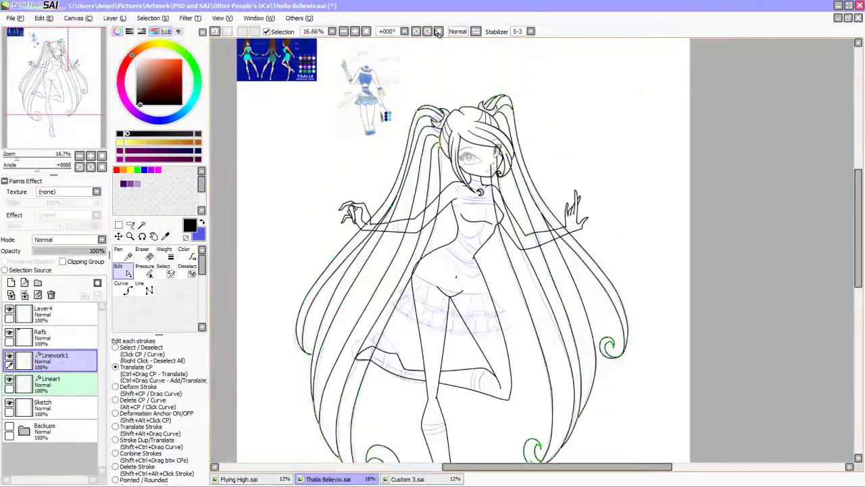
Erase the right ponytail's lines where they cross the face, neck, shoulder, arm and hand.
key(e)
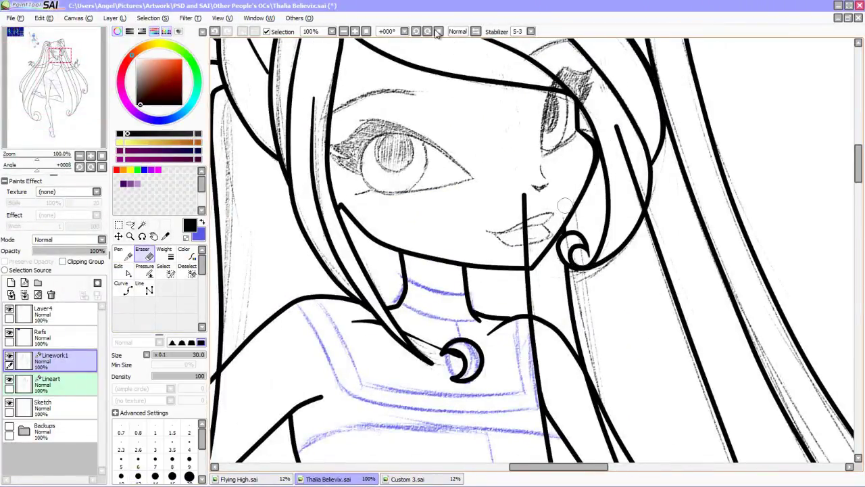
scroll(526, 247, down, 5)
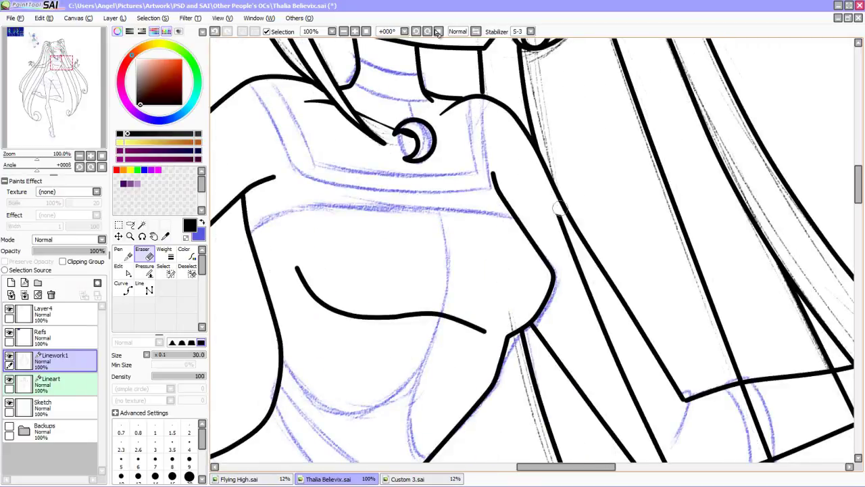
scroll(561, 206, down, 5)
scroll(560, 207, right, 3)
scroll(613, 179, right, 3)
scroll(613, 179, up, 2)
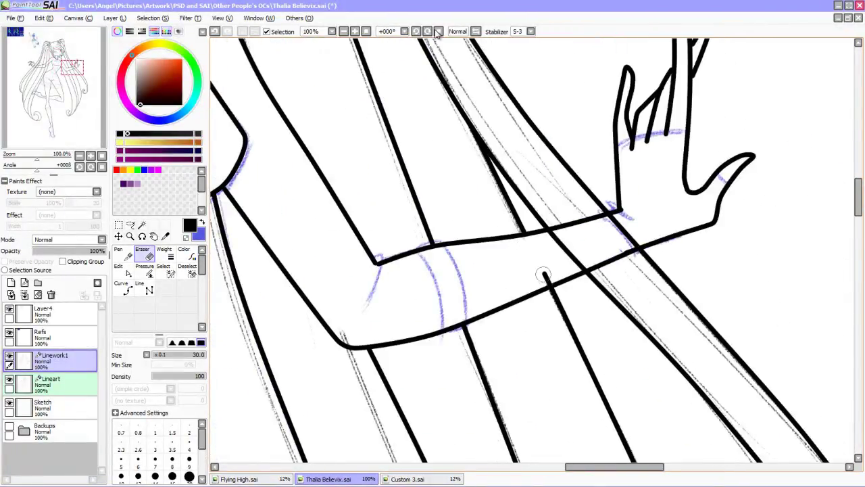
scroll(633, 236, up, 3)
scroll(633, 236, down, 5)
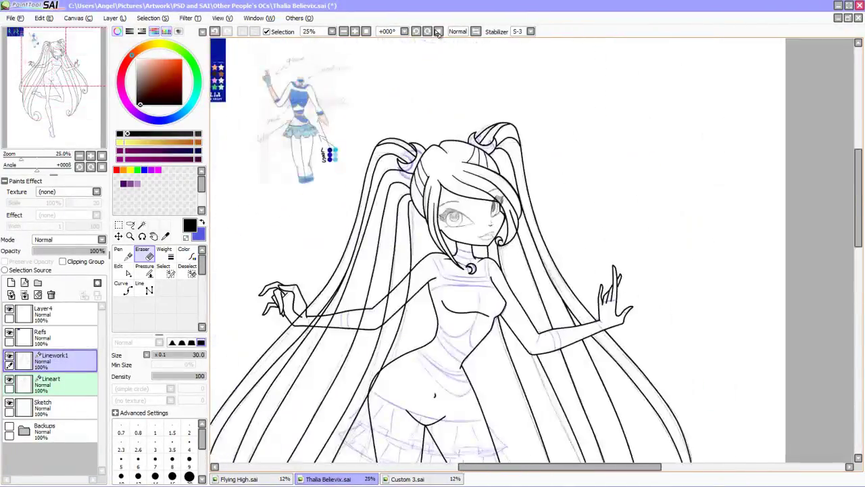
Erase the left ponytail's lines where they cross the arm, hand, hip and raised foot.
scroll(634, 237, up, 5)
scroll(437, 33, down, 5)
scroll(437, 34, left, 1)
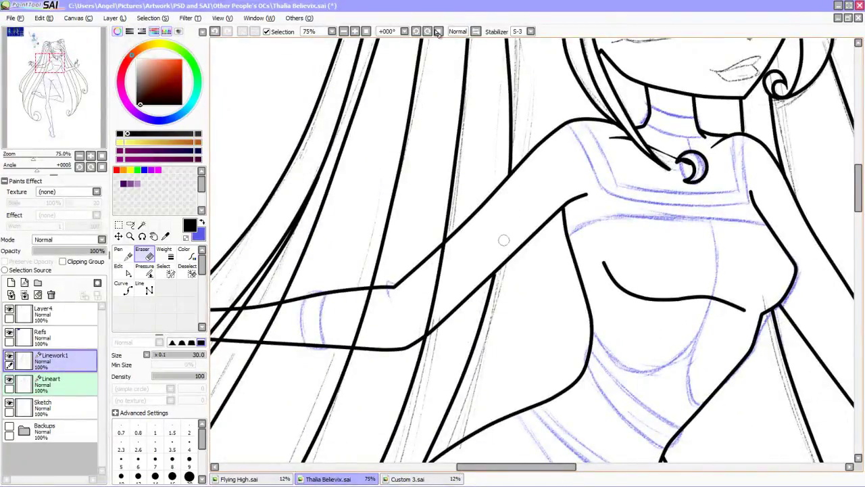
scroll(437, 34, up, 2)
scroll(437, 34, down, 3)
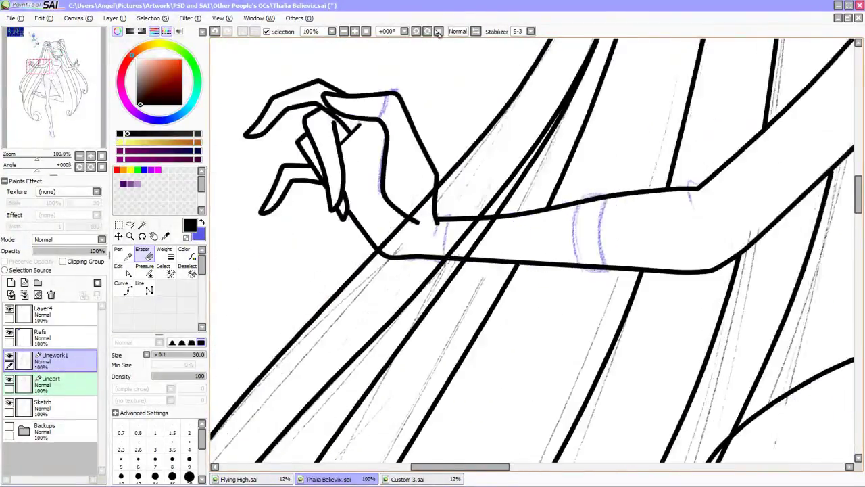
scroll(437, 33, down, 5)
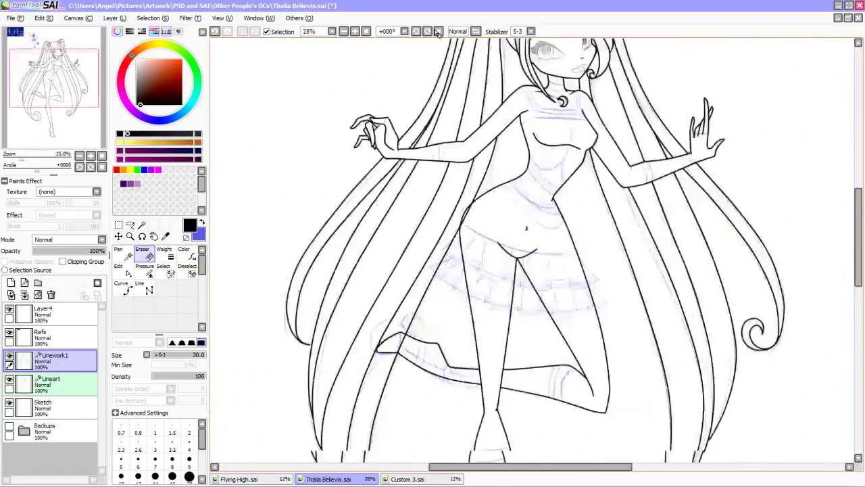
scroll(437, 34, up, 3)
scroll(437, 34, up, 4)
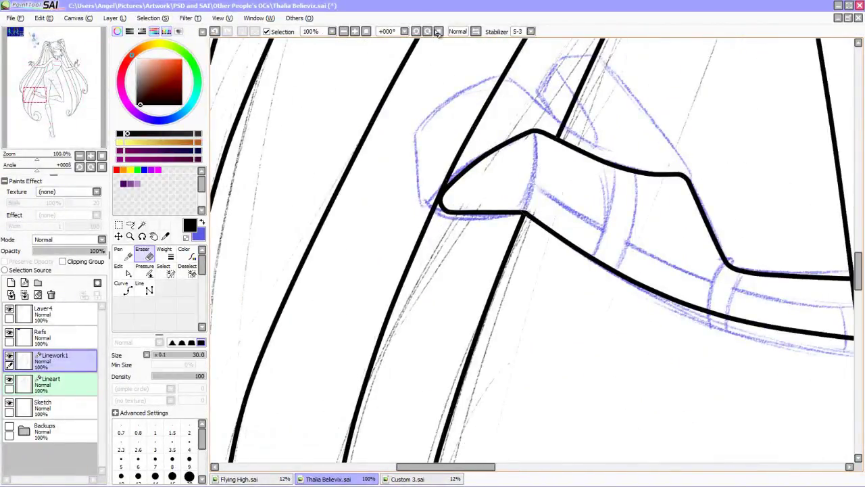
scroll(437, 34, down, 7)
Move the Linework1 layer below Lineart, rename it Pigtails and lower its opacity to 46%.
drag(51, 358, 50, 382)
double_click(51, 379)
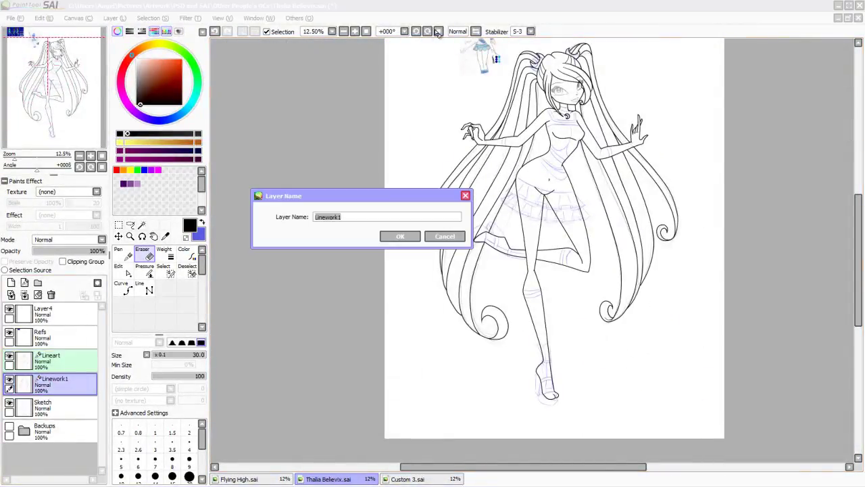
text(Pigtails)
key(Return)
drag(95, 251, 45, 251)
mouse_move(540, 236)
mouse_down()
mouse_move(503, 231)
mouse_move(446, 358)
mouse_up()
Duplicate the Sketch layer, name one copy Backup and move it into the Backups folder.
click(51, 402)
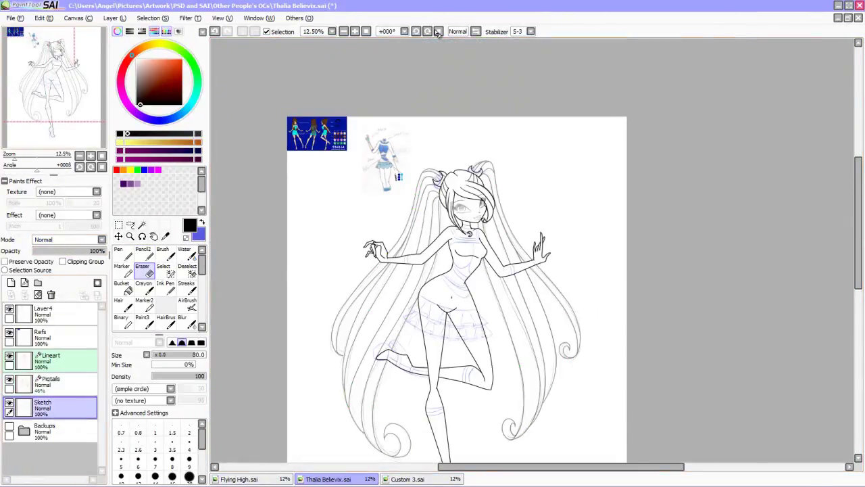
click(115, 18)
click(142, 68)
double_click(51, 402)
text(Backup)
key(Return)
drag(51, 405, 51, 449)
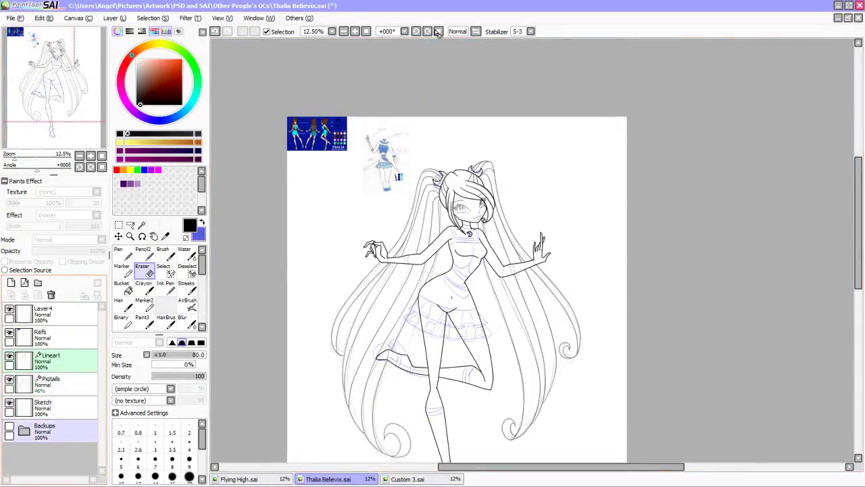
Erase the rough ponytail lines from the Sketch layer with a large eraser up to size 300.
key(ctrl+plus)
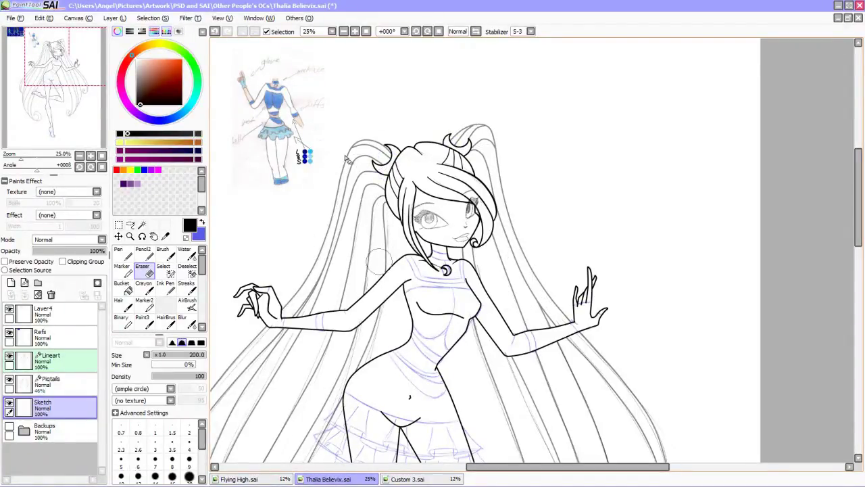
drag(296, 463, 390, 175)
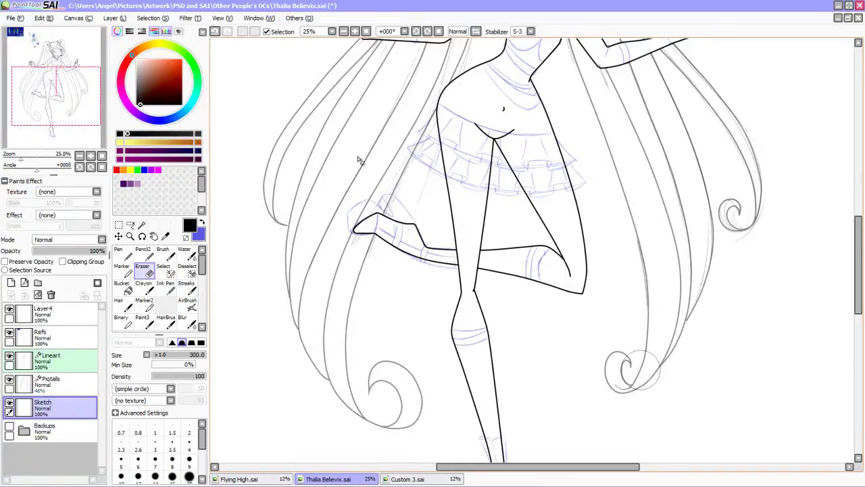
drag(358, 160, 214, 289)
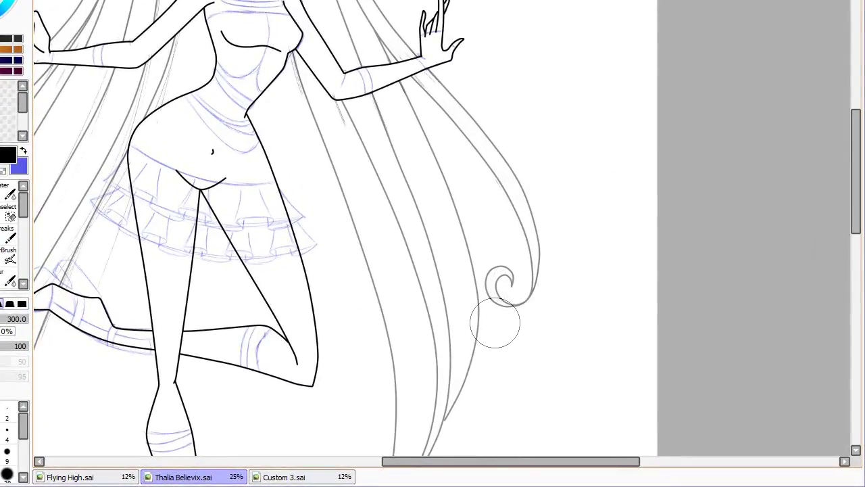
drag(436, 169, 511, 283)
Ink the larger eye's upper lid and lashes and the far eye's outline with size 5 curves, thinning the far eye's lower line.
scroll(335, 84, up, 6)
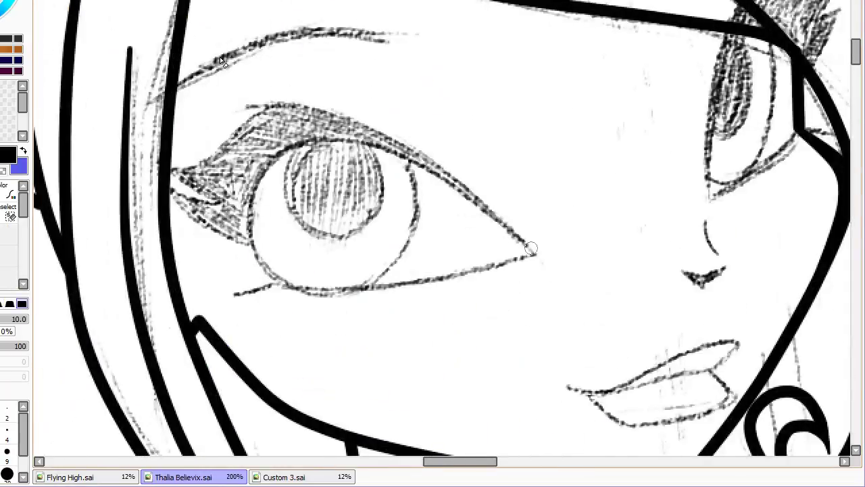
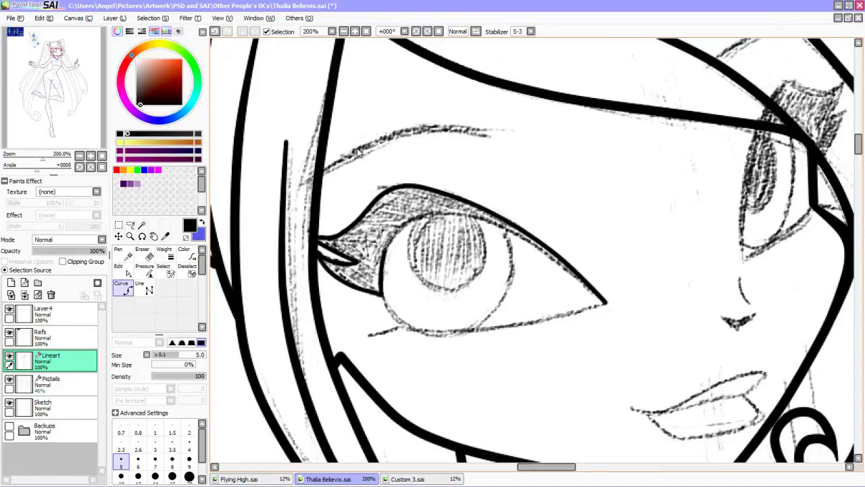
scroll(538, 276, up, 1)
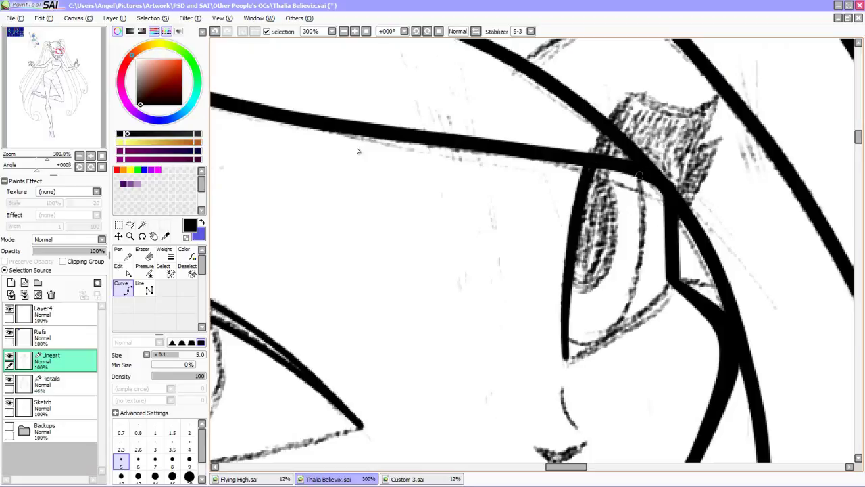
key(ctrl)
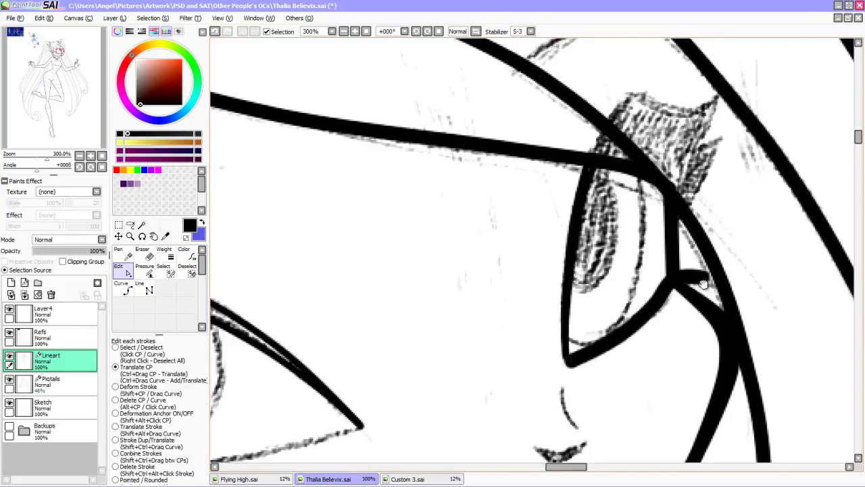
key(p)
mouse_move(568, 360)
mouse_down()
mouse_move(561, 203)
mouse_move(432, 124)
mouse_up()
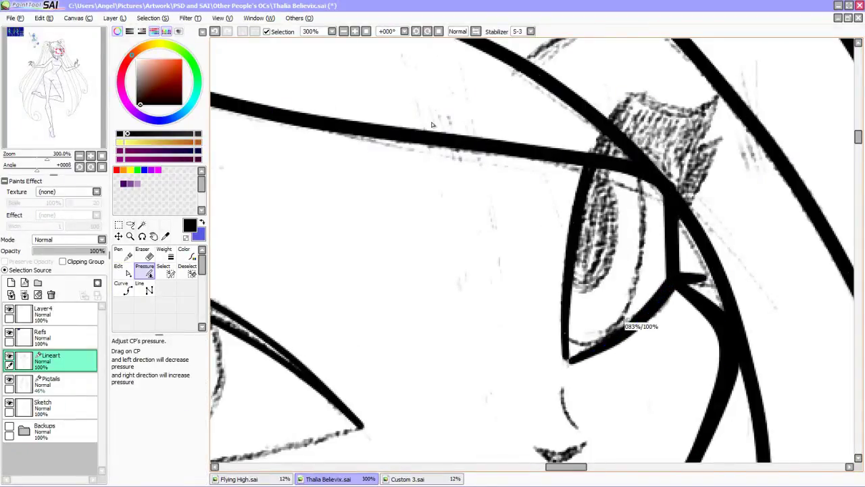
Ink the larger eye's lower lid with a size 10 curve, taper its ends, and shorten the far eye's outer lash.
mouse_move(647, 291)
mouse_down()
mouse_move(482, 332)
mouse_move(331, 329)
mouse_up()
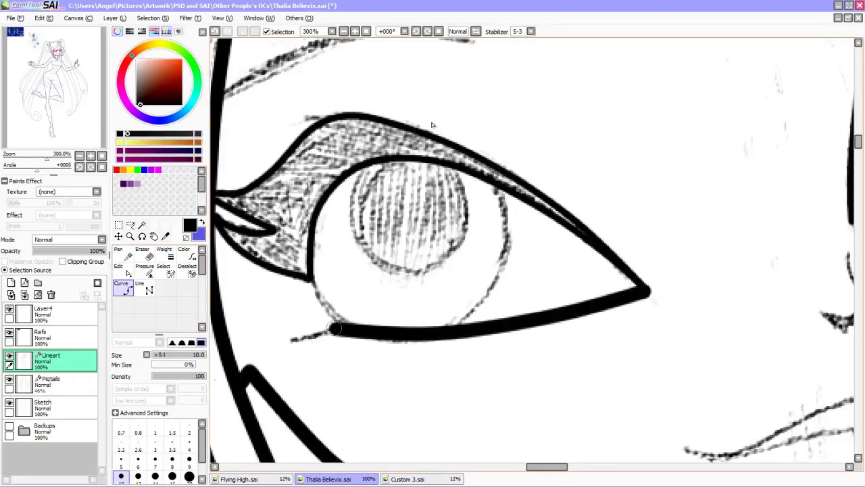
key(ctrl)
key(p)
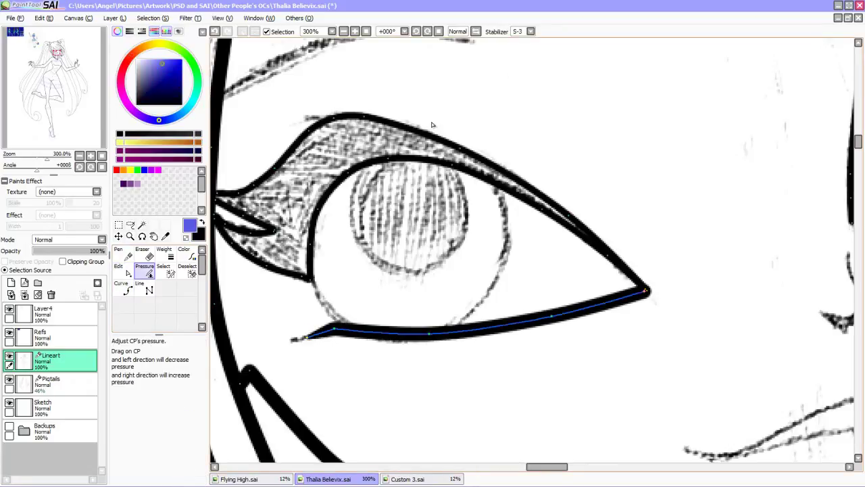
scroll(433, 124, down, 3)
scroll(432, 124, up, 1)
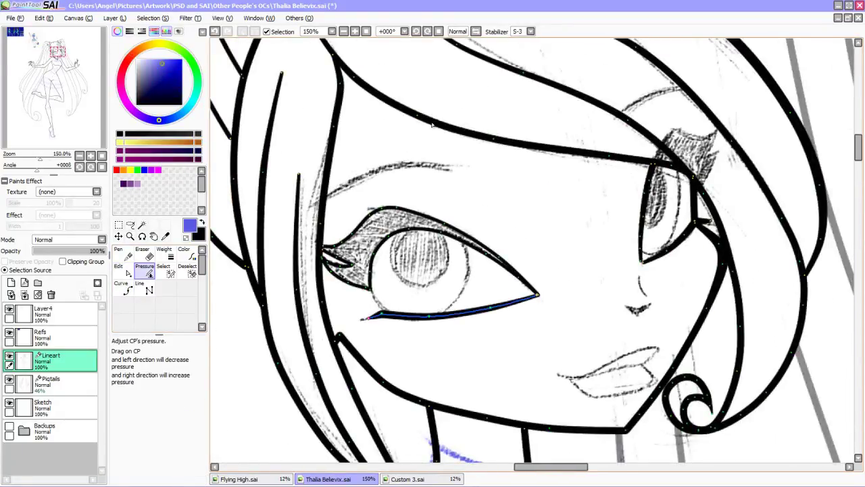
key(ctrl)
scroll(432, 125, up, 2)
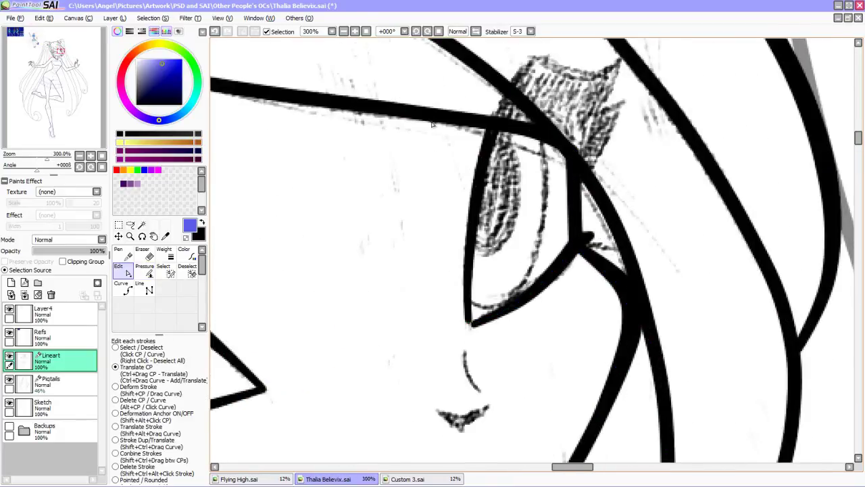
scroll(433, 124, down, 3)
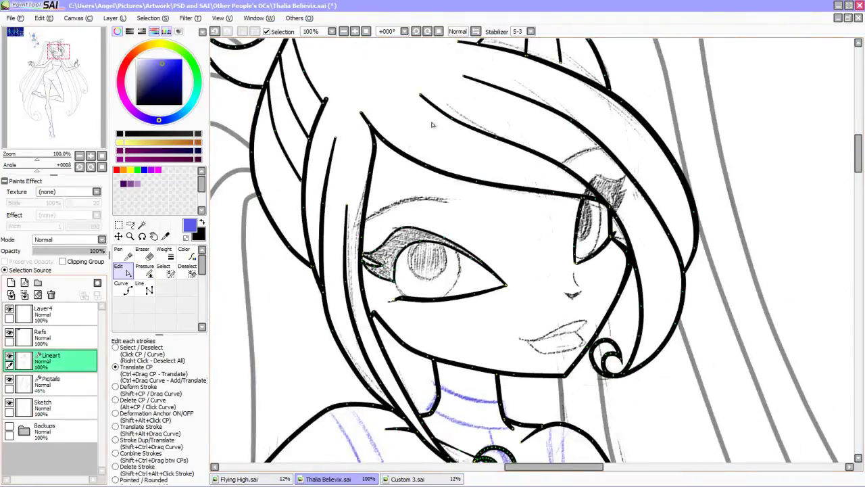
Add a new linework layer above Lineart and draw a full circle on it with a size 5 curve for the iris.
key(ctrl+shift+n)
key(c)
scroll(433, 124, up, 2)
key(x)
key(Delete)
key(Delete)
key(Delete)
key(Delete)
key(Delete)
key(Delete)
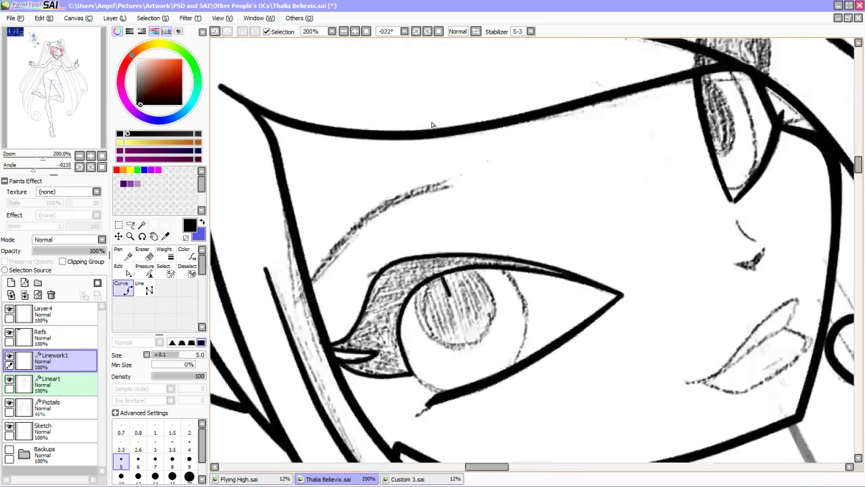
key(End)
key(End)
key(End)
key(End)
key(End)
key(End)
key(End)
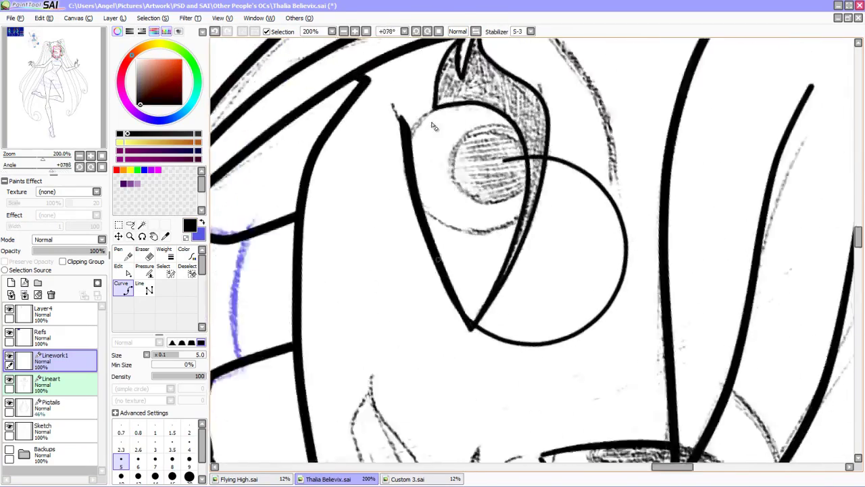
key(Home)
key(e)
Scale, rotate and move the circle to fit the larger eye's sketched iris.
key(ctrl+t)
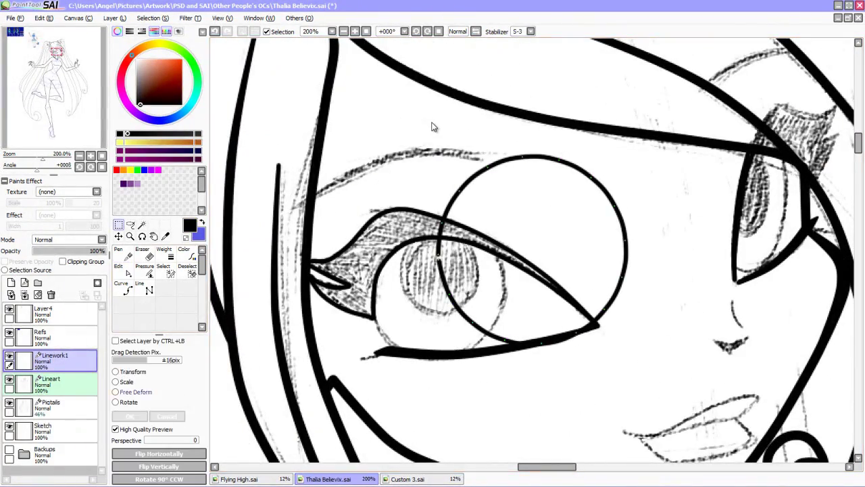
drag(532, 250, 437, 289)
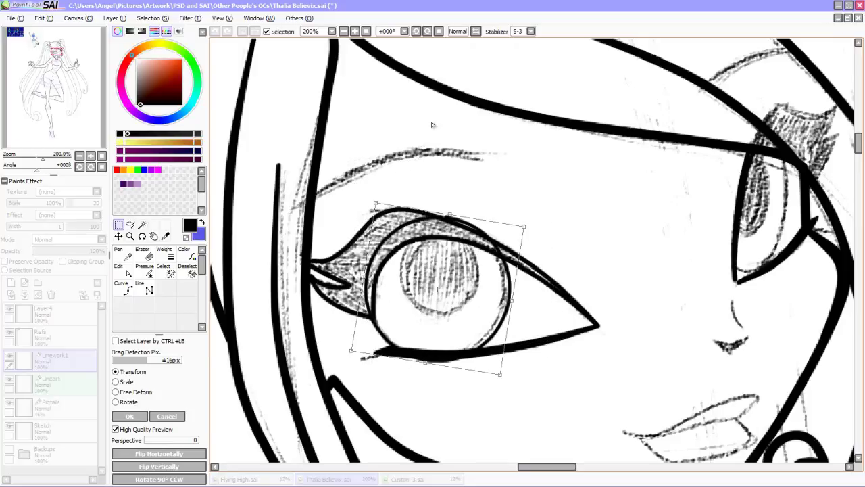
key(Return)
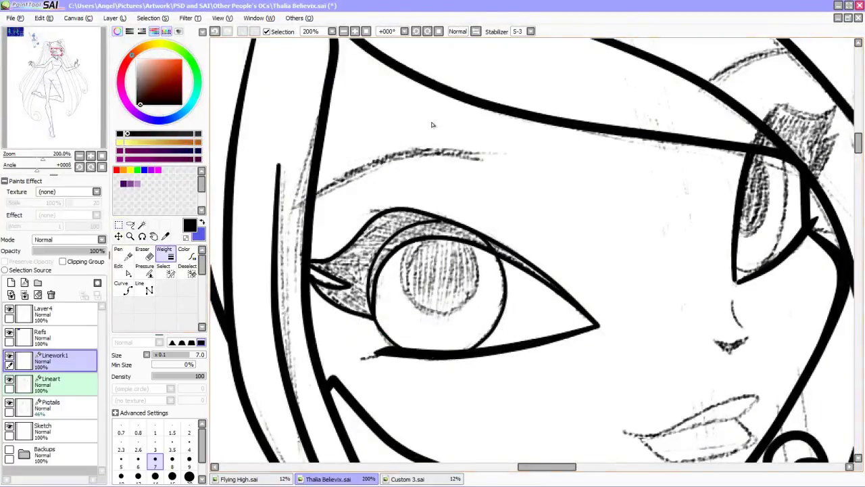
Duplicate the iris layer, shrink the copy onto the sketched pupil, and merge it back into Linework1.
key(ctrl+j)
key(ctrl+t)
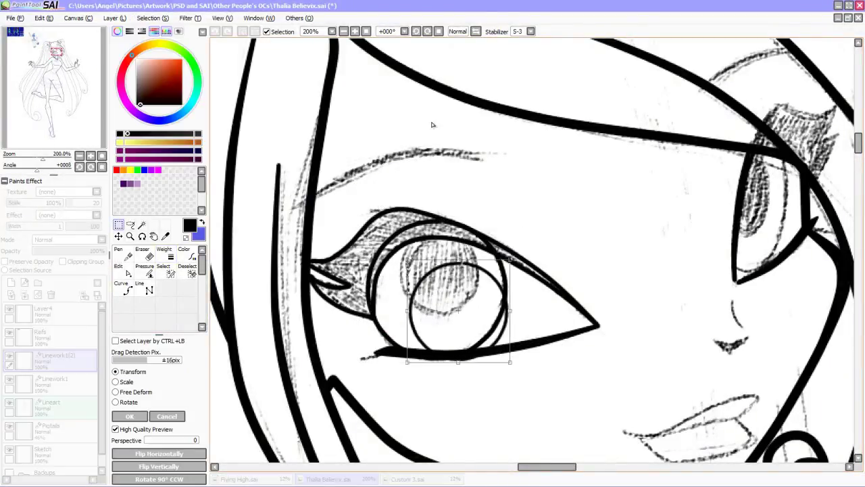
key(Return)
key(ctrl+e)
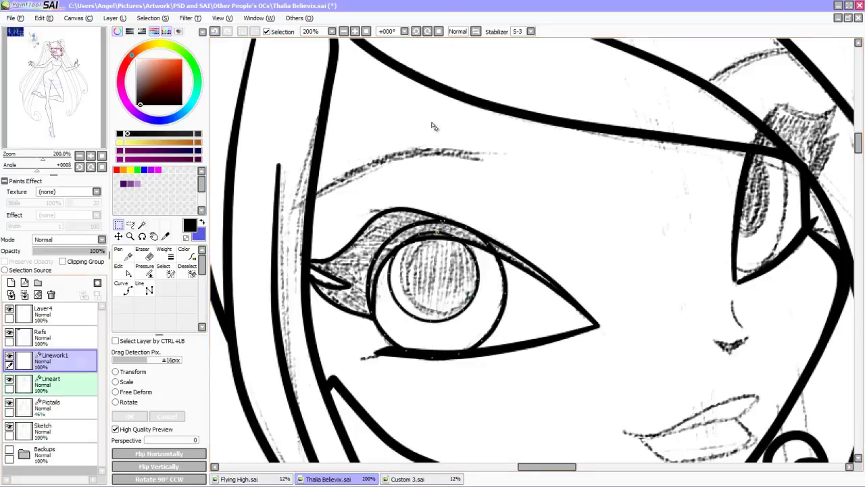
Erase the parts of the iris and pupil circles above the eyelid with a size 16 eraser and merge Linework1 into Lineart.
key(e)
key(ctrl+plus)
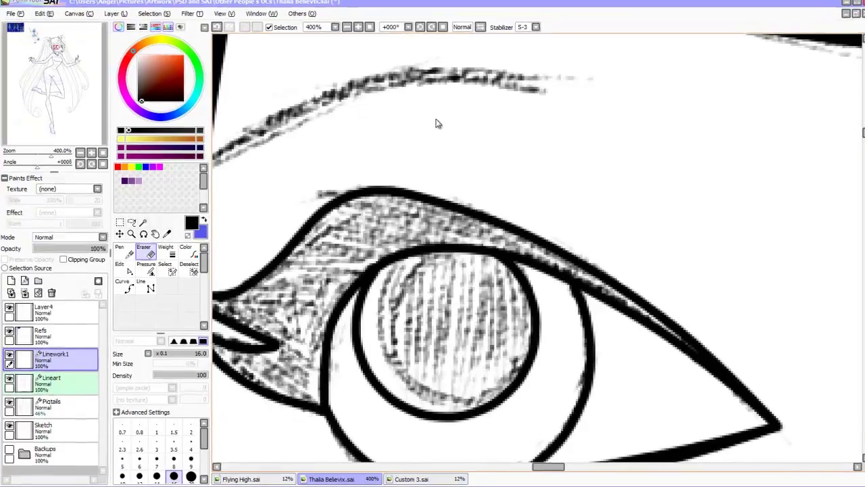
scroll(433, 127, down, 2)
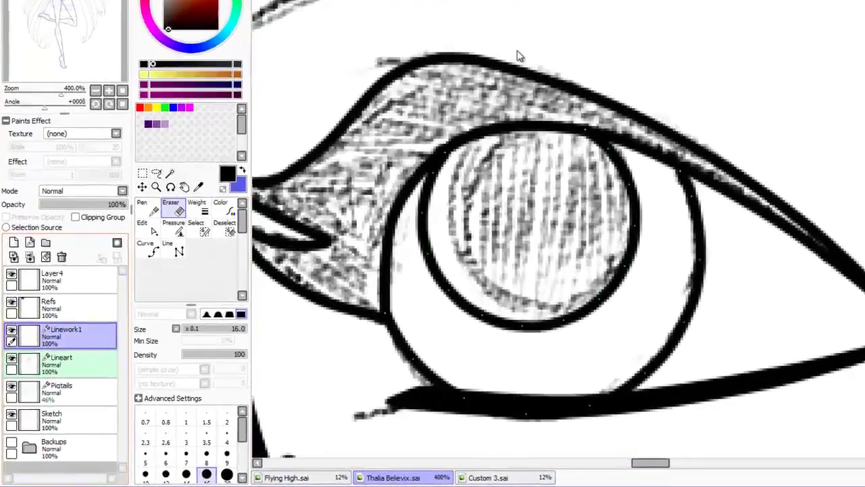
key(ctrl+e)
Ink the far eye's iris and pupil outlines on the Lineart layer with size 5 curves.
key(ctrl+minus)
key(ctrl+plus)
key(c)
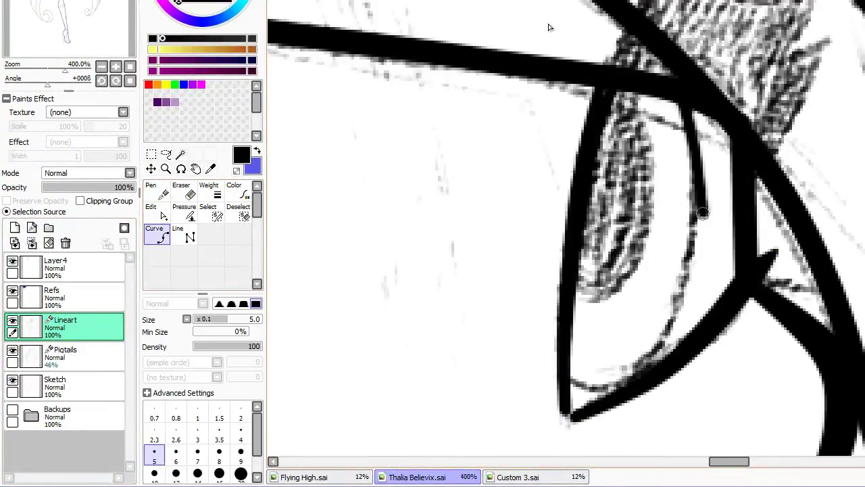
click(577, 400)
key(Return)
click(652, 102)
click(588, 307)
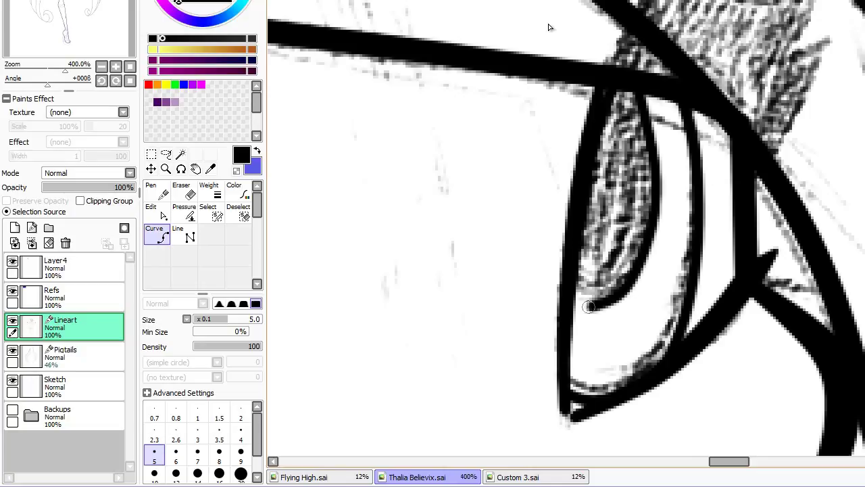
scroll(589, 307, down, 3)
scroll(514, 203, up, 3)
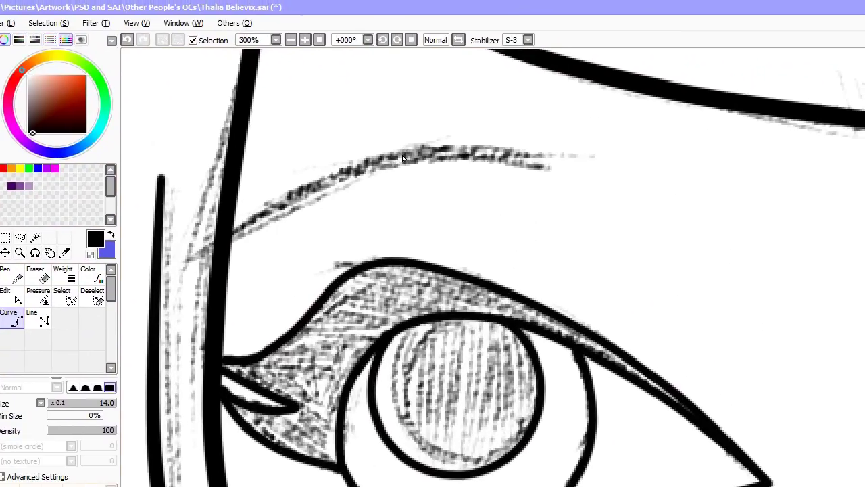
Ink the eyebrow above the larger eye on a separate linework layer with a size 14 curve tapering towards the hair.
click(713, 33)
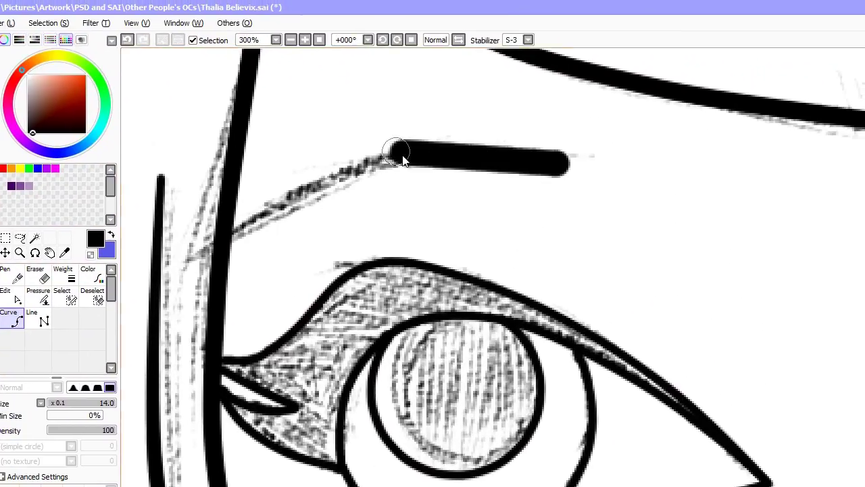
click(403, 160)
click(236, 228)
key(Return)
click(39, 296)
double_click(35, 278)
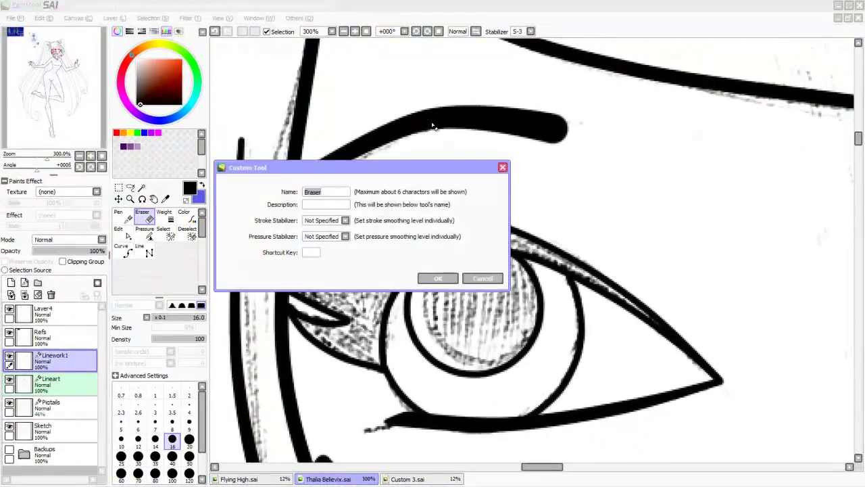
key(Escape)
Ink the nose bridge and the closed nose-tip shape on Linework1 with size 7 curves and adjust the tip's points.
scroll(426, 126, down, 3)
scroll(424, 126, up, 2)
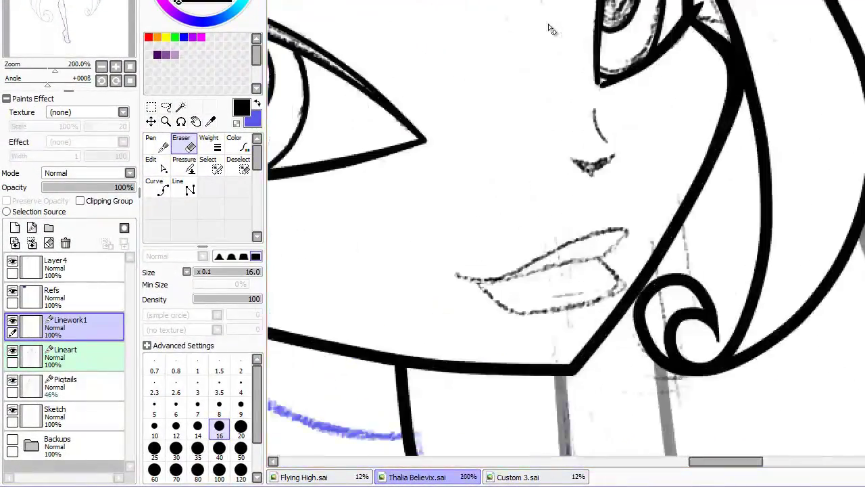
click(162, 190)
scroll(597, 123, up, 3)
mouse_move(587, 91)
mouse_down()
mouse_move(598, 135)
mouse_move(638, 180)
mouse_up()
mouse_move(652, 206)
mouse_down()
mouse_move(625, 218)
mouse_move(587, 258)
mouse_up()
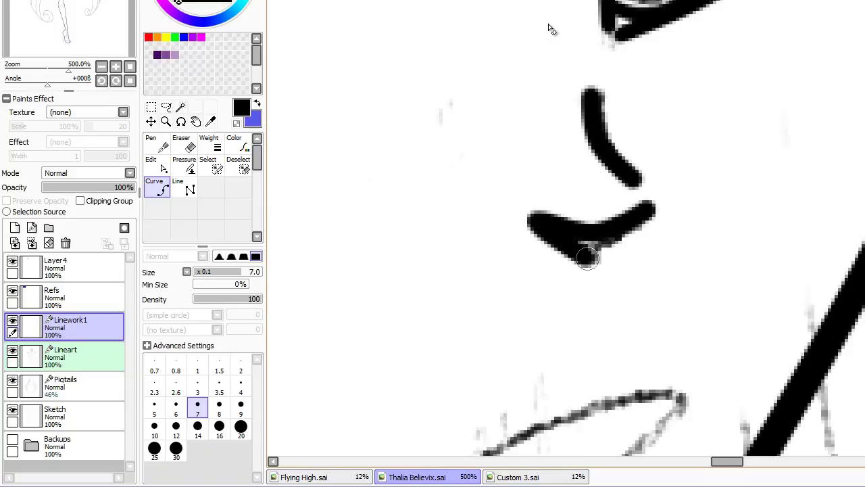
ctrl+click(586, 257)
click(184, 164)
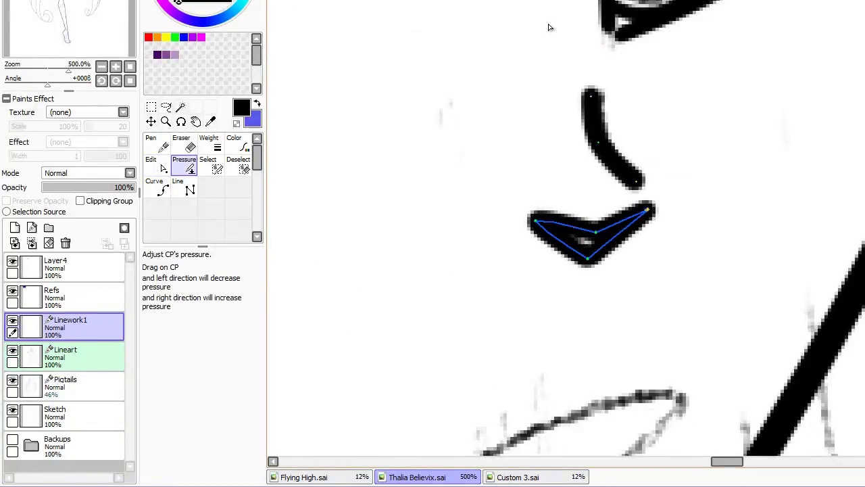
Create a layer named Lineart Fill below the Lineart layer and make Linework1 active again.
key(Down)
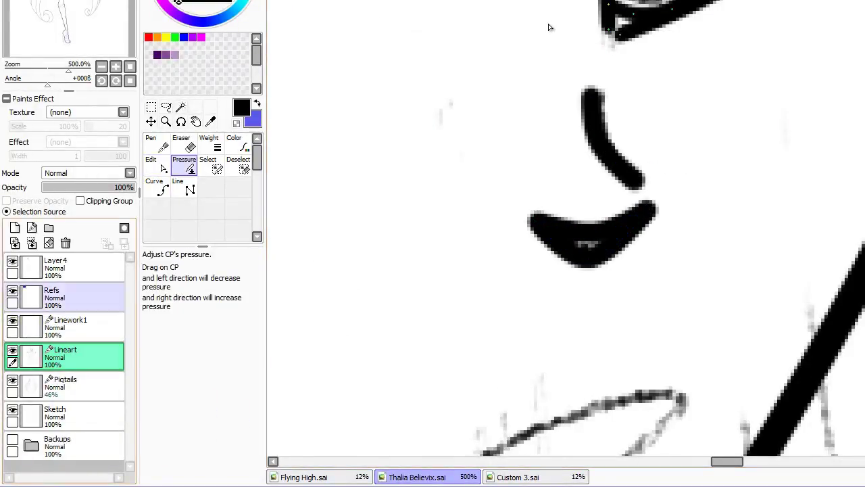
key(ctrl+shift+n)
text(Lineart Fill)
key(Return)
key(Up)
key(Up)
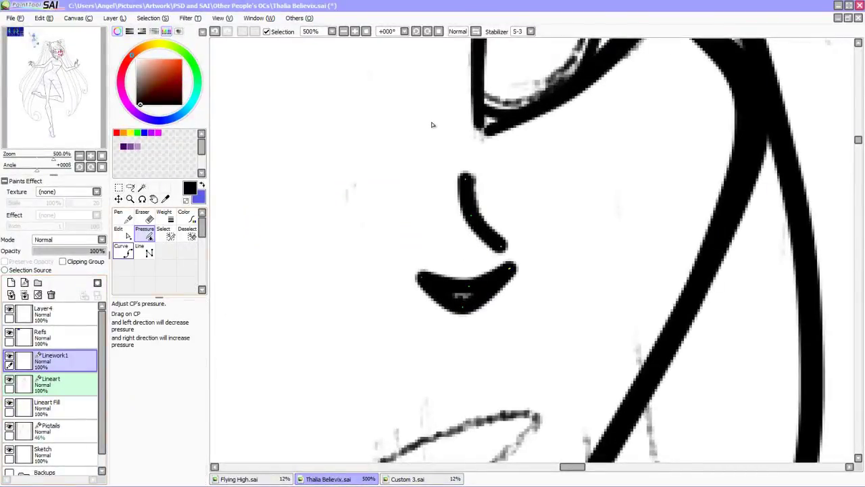
Ink the mouth line, upper lip and lower lip on Linework1 with size 7 curves and adjust their points.
scroll(432, 124, down, 4)
click(335, 283)
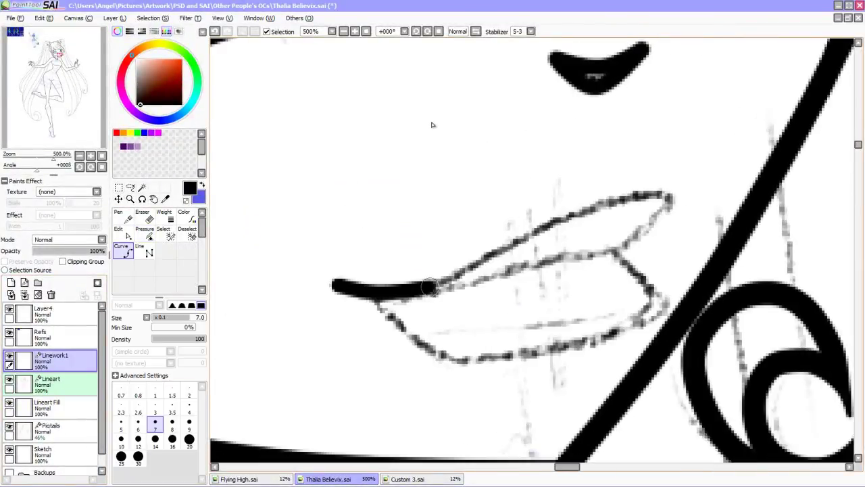
double_click(674, 206)
click(619, 254)
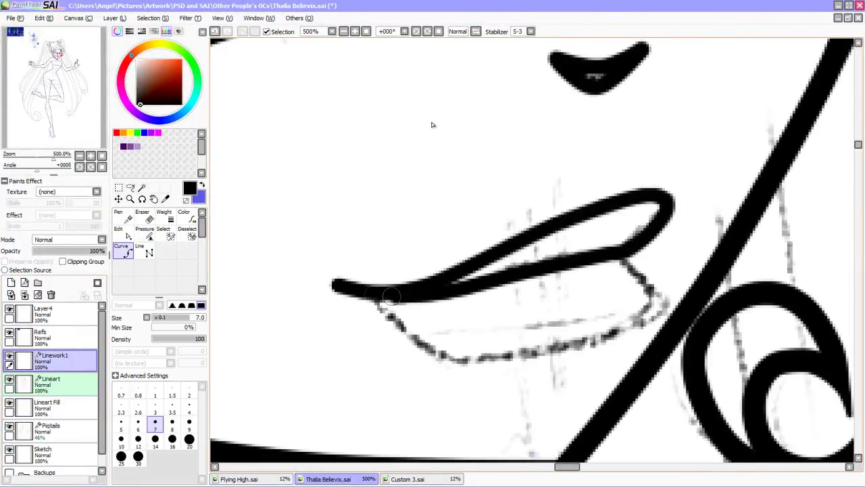
click(381, 303)
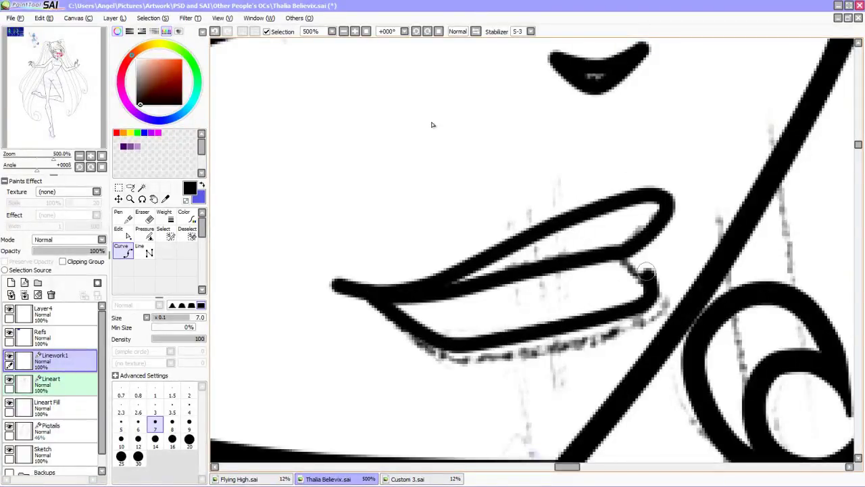
double_click(645, 273)
key(ctrl+minus)
key(ctrl+minus)
key(ctrl+minus)
key(ctrl+plus)
key(ctrl+plus)
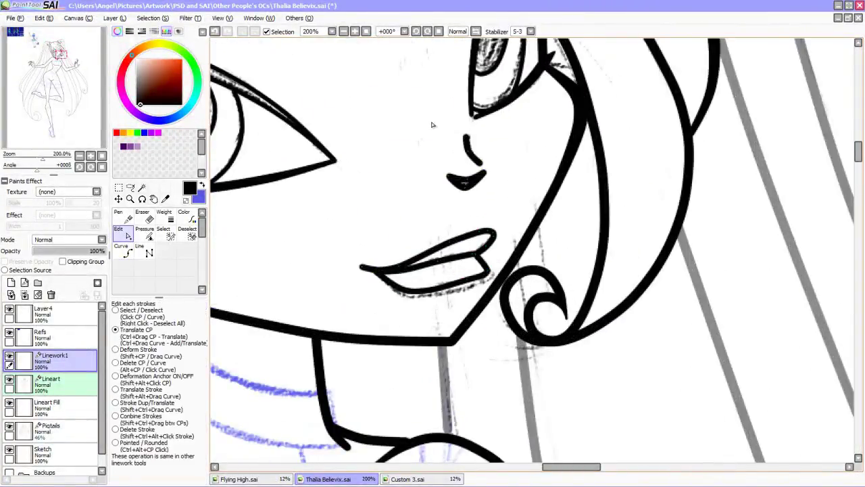
key(ctrl+minus)
Erase the rough facial features from the Sketch layer with a size 300 eraser.
click(54, 452)
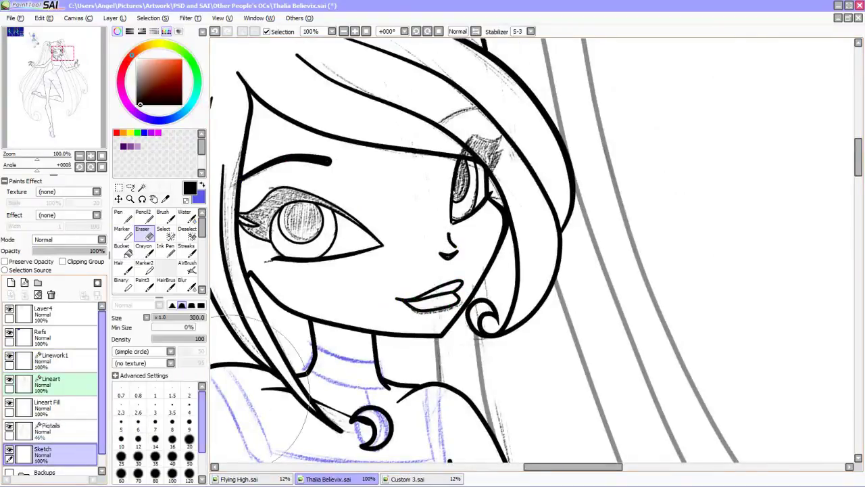
drag(459, 196, 421, 281)
scroll(425, 192, down, 10)
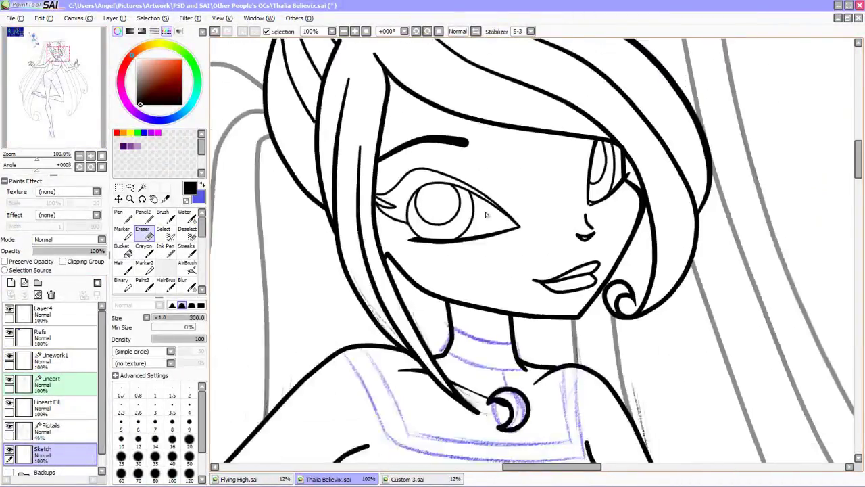
Merge Linework1 into Lineart and, on Lineart Fill, magic-wand select the lash shape, pupils and nose tip using Selection Source at color difference 213.
click(51, 380)
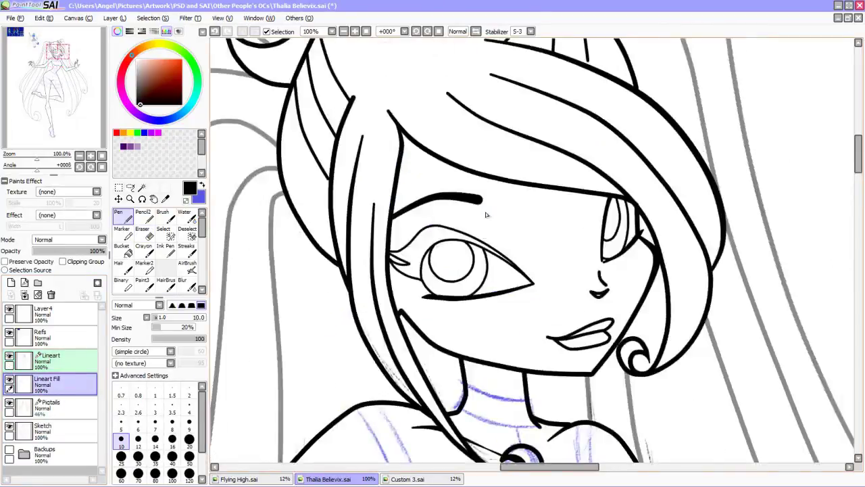
key(ctrl+plus)
key(w)
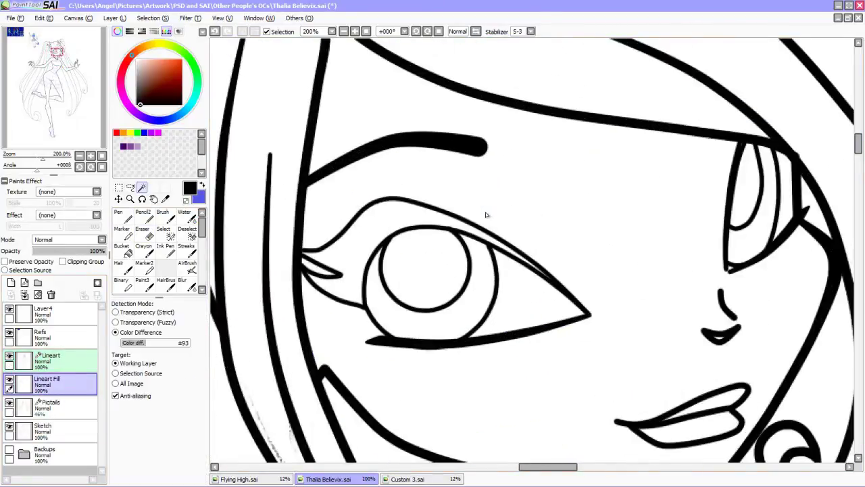
click(485, 215)
click(485, 215)
key(ctrl+plus)
key(ctrl+plus)
key(ctrl+plus)
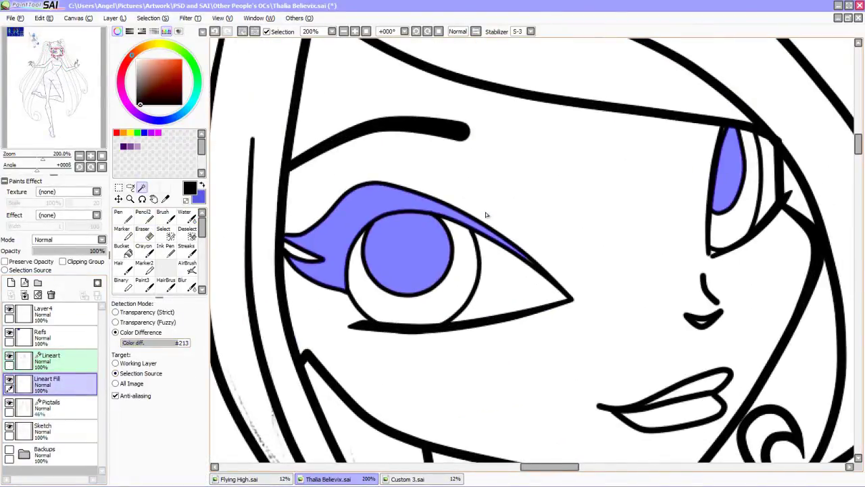
key(ctrl+minus)
key(ctrl+minus)
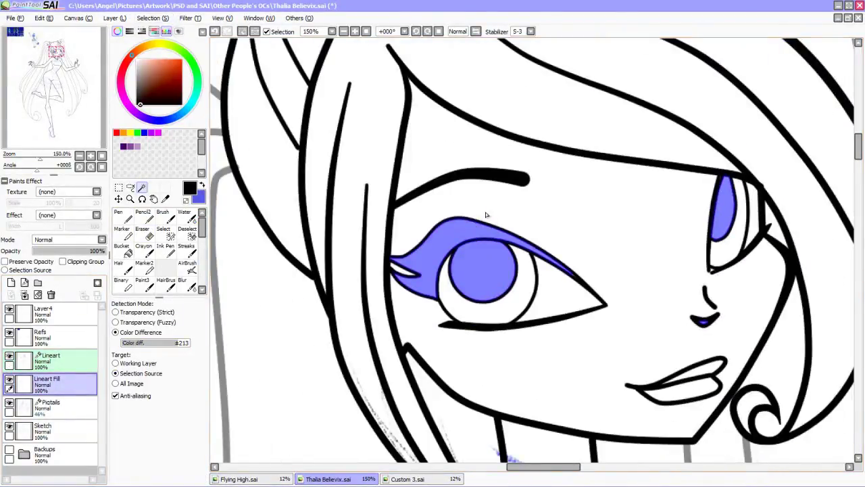
Fill the selected lash shape, pupils and nose tip with black on Lineart Fill and clear the selection.
key(ctrl+d)
key(ctrl+minus)
key(ctrl+minus)
key(ctrl+minus)
key(ctrl+minus)
key(ctrl+minus)
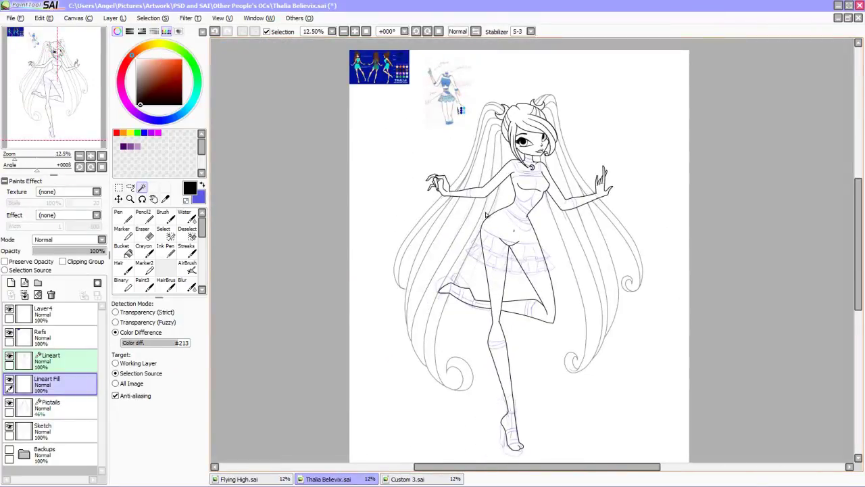
Examine the filled eyes and nose up close, make the Lineart layer active and look over the neck and chest sketch.
key(ctrl+plus)
key(ctrl+plus)
key(ctrl+plus)
key(ctrl+plus)
key(ctrl+plus)
key(ctrl+plus)
key(ctrl+plus)
mouse_move(517, 278)
mouse_down()
mouse_move(598, 269)
mouse_move(601, 258)
mouse_up()
key(alt+s)
key(Escape)
key(ctrl)
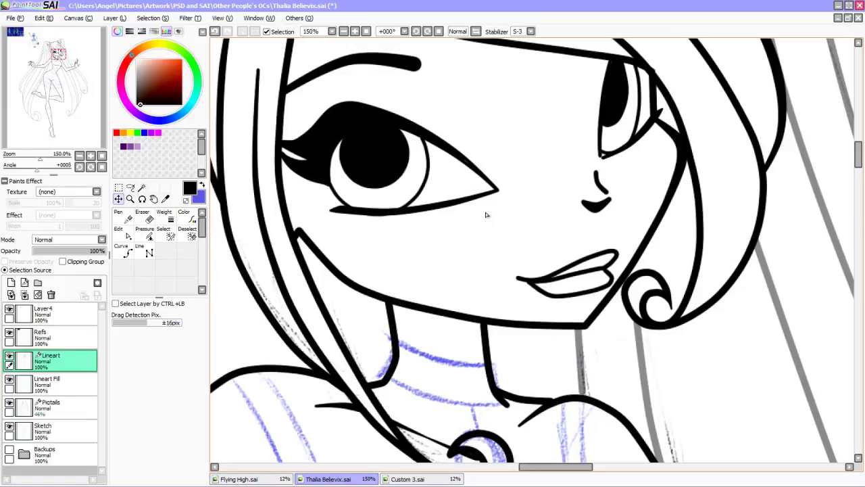
key(ctrl+z)
key(ctrl+minus)
key(ctrl+minus)
key(ctrl+minus)
key(ctrl+minus)
key(ctrl+minus)
key(ctrl+plus)
key(ctrl+plus)
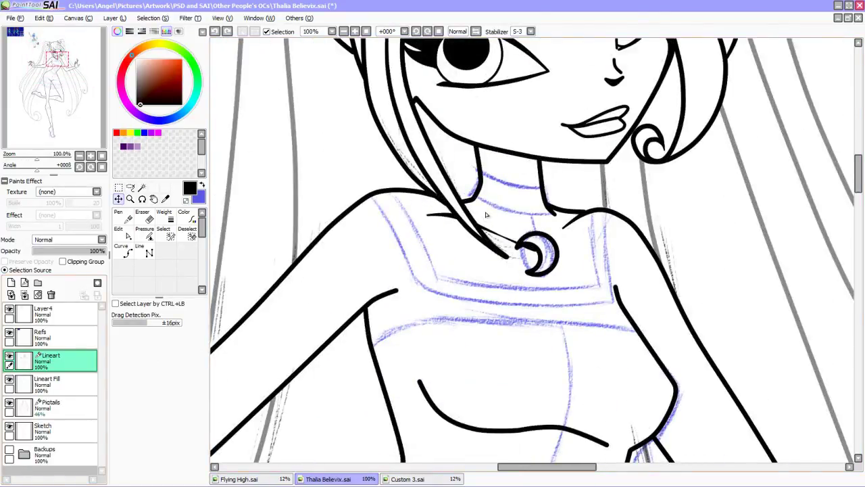
Create a linework layer above Lineart and ink the choker's upper and right edges with size 10 curves.
key(ctrl+shift+n)
key(ctrl+plus)
key(ctrl+plus)
key(ctrl+plus)
key(ctrl+plus)
key(ctrl+plus)
key(c)
click(419, 149)
click(513, 192)
click(606, 184)
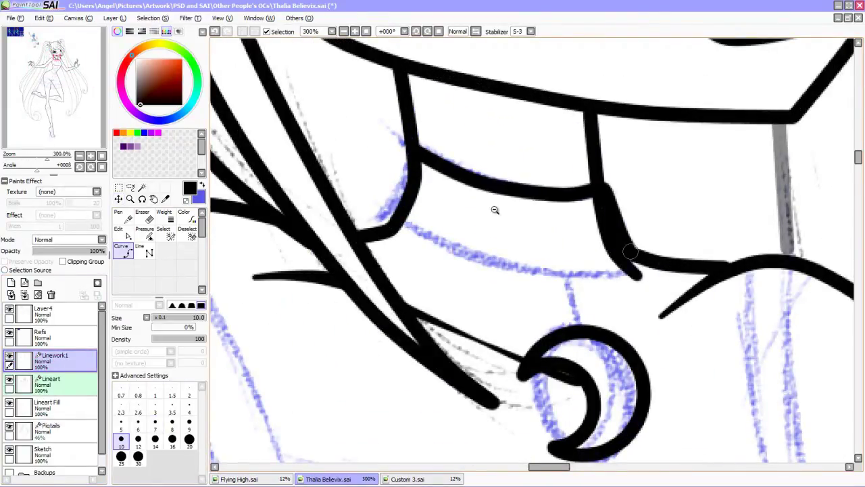
Close the choker outline along its lower and left edges and dim the Lineart layer to 53% opacity.
click(521, 294)
double_click(521, 291)
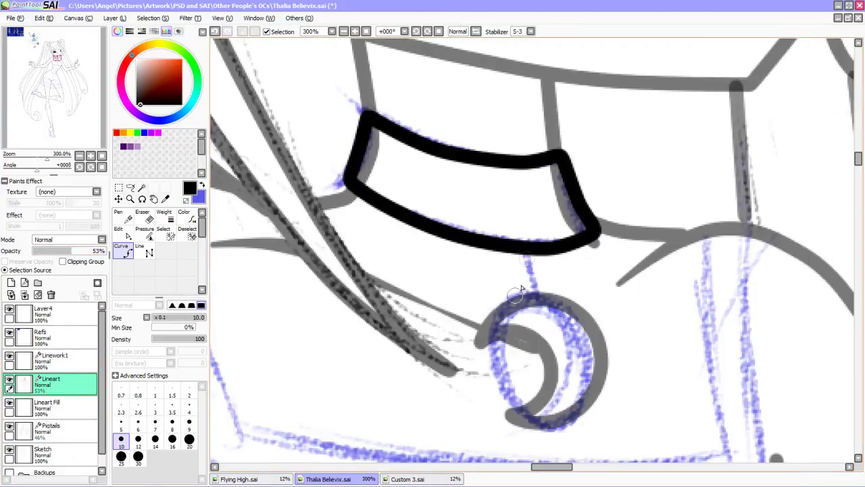
key(ctrl+z)
click(54, 358)
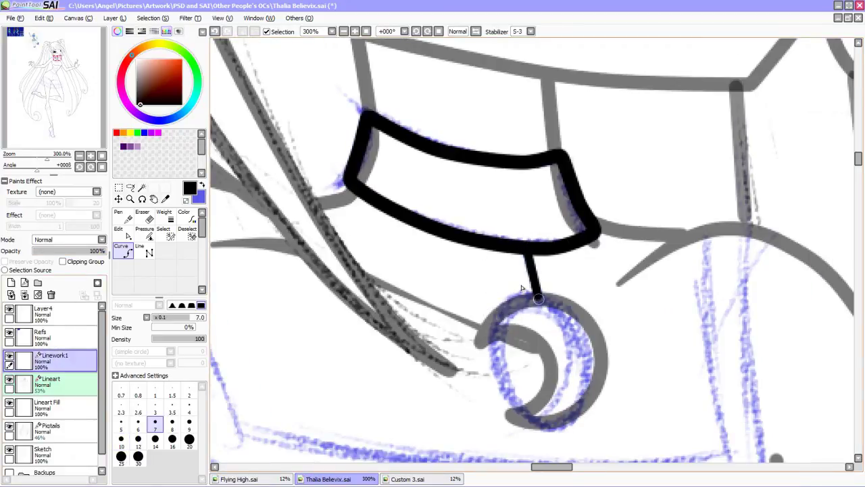
Ink the short pendant link with a size 7 curve and the inner edge of the square neckline band with a size 10 curve.
click(525, 254)
double_click(541, 301)
drag(704, 234, 582, 62)
click(582, 57)
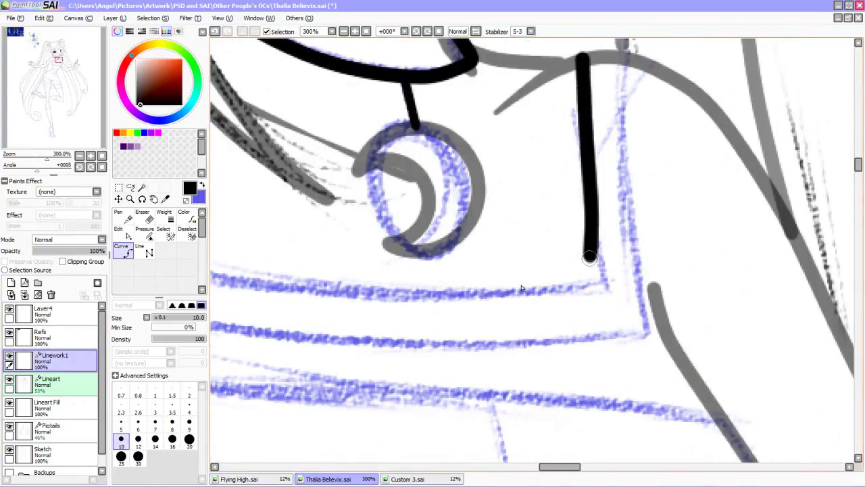
click(592, 291)
drag(347, 297, 696, 291)
click(467, 253)
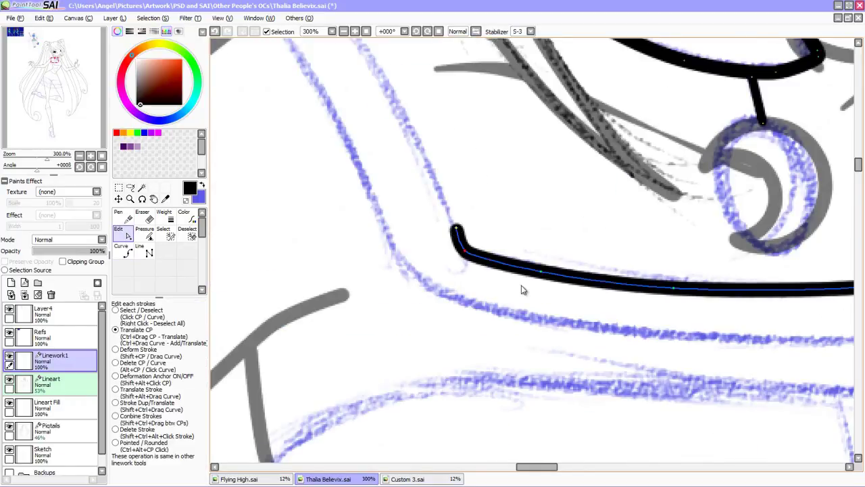
drag(458, 228, 586, 406)
Ink the outer edge of the square neckline band on Linework1 with a size 10 curve running parallel to the inner edge.
drag(526, 420, 472, 271)
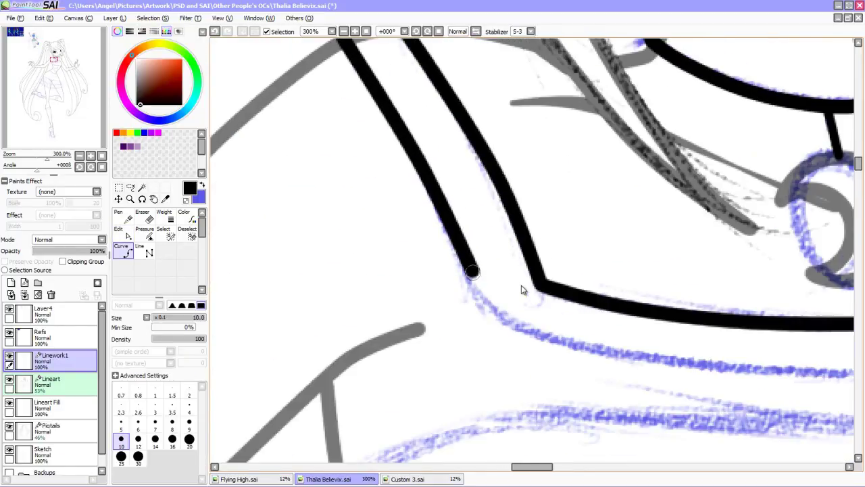
click(493, 329)
drag(494, 330, 303, 306)
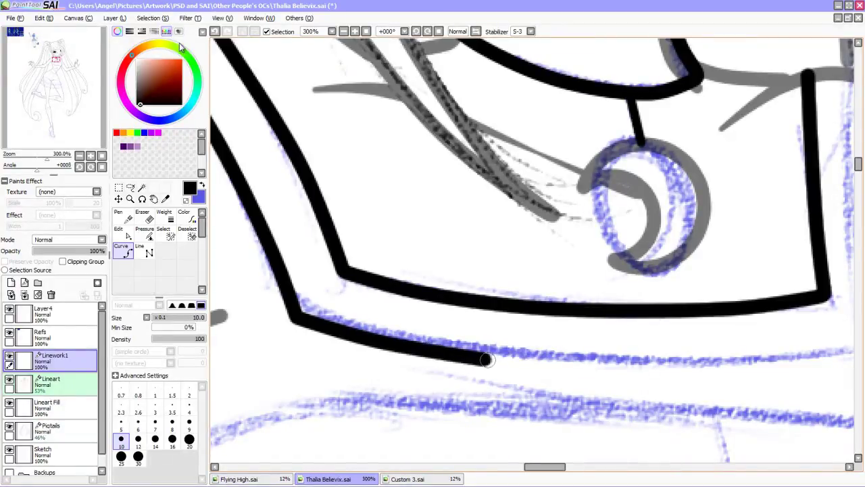
drag(414, 43, 191, 76)
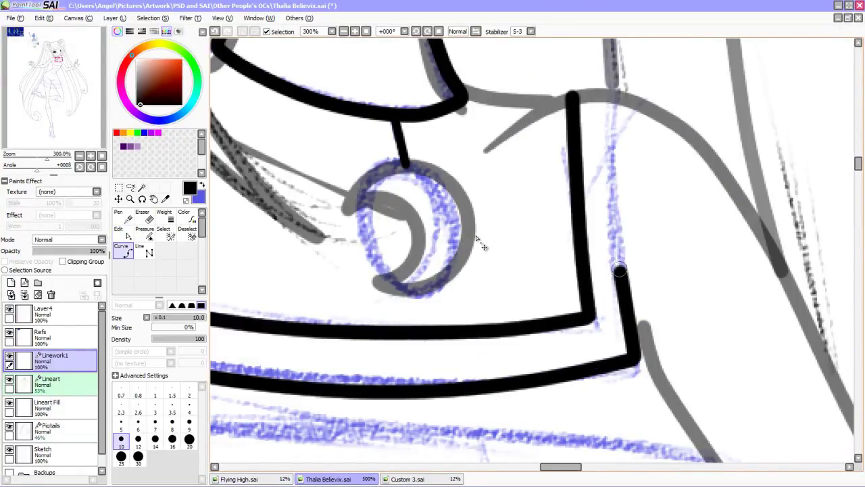
click(637, 365)
Ink the upper edge of the top beneath the neckline band with size 10 curves that meet in a dip at the centre seam.
scroll(483, 234, down, 4)
scroll(490, 230, up, 2)
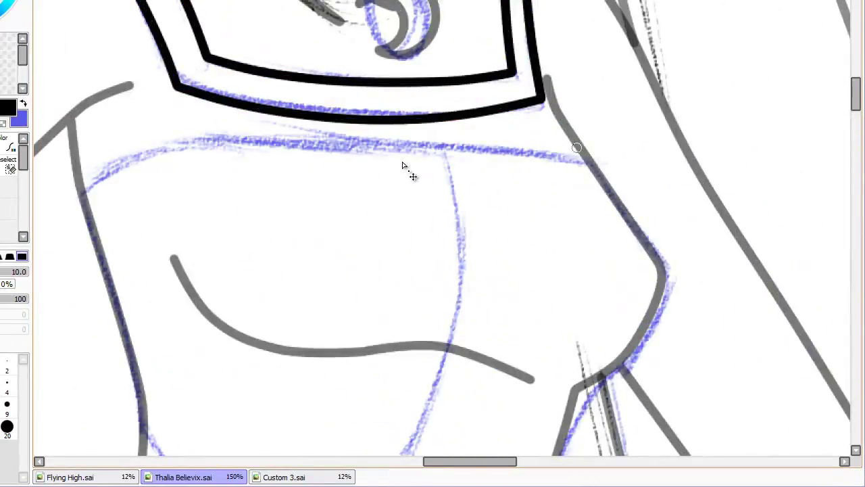
click(410, 155)
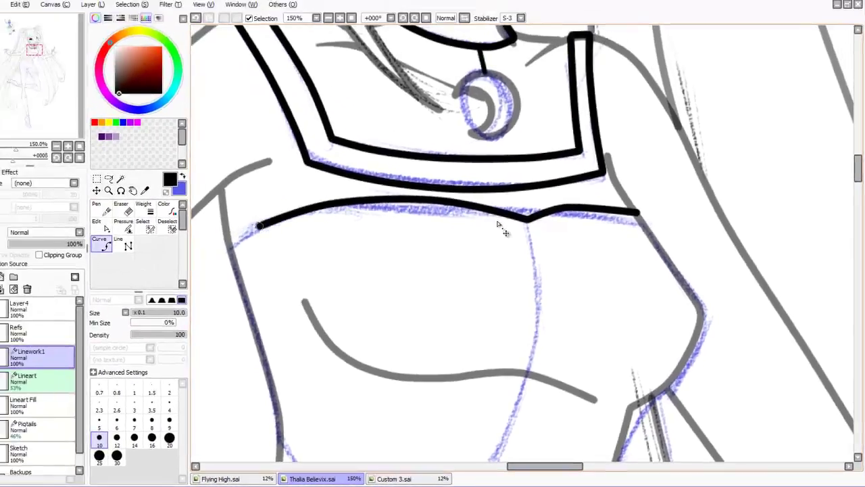
key(Return)
key(ctrl)
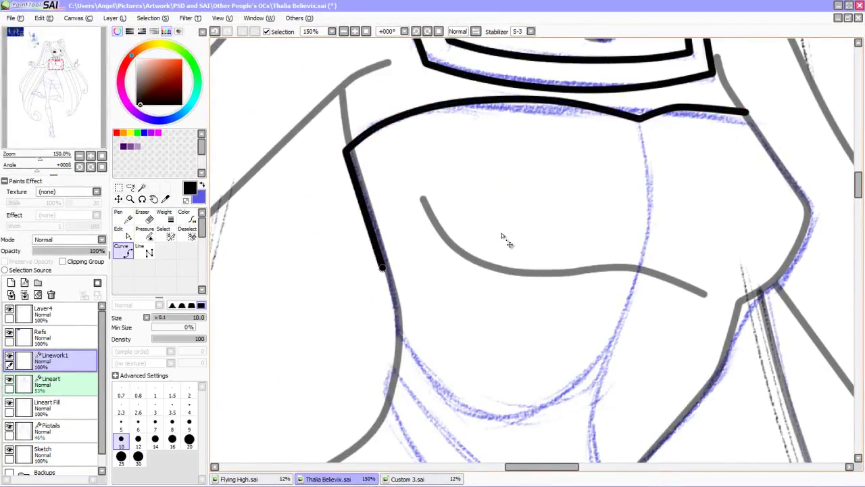
Ink the left side, curved lower hem and right side of the top with size 10 curves, closing its outline.
key(Return)
key(ctrl)
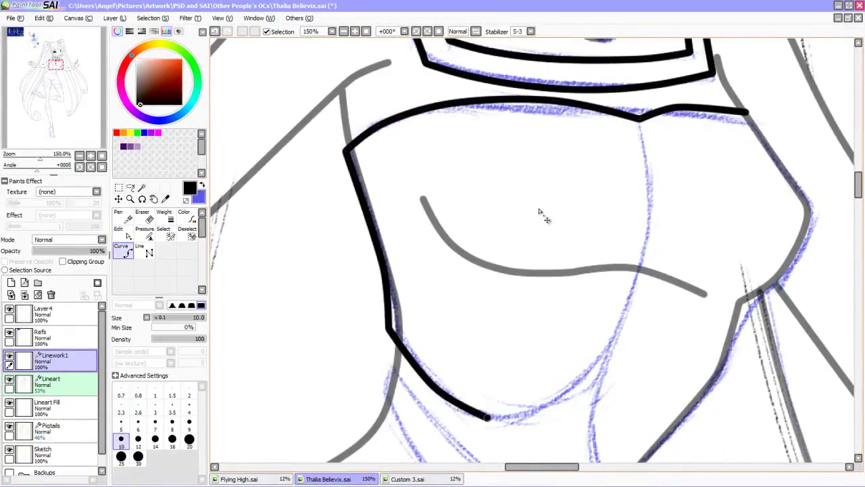
key(ctrl)
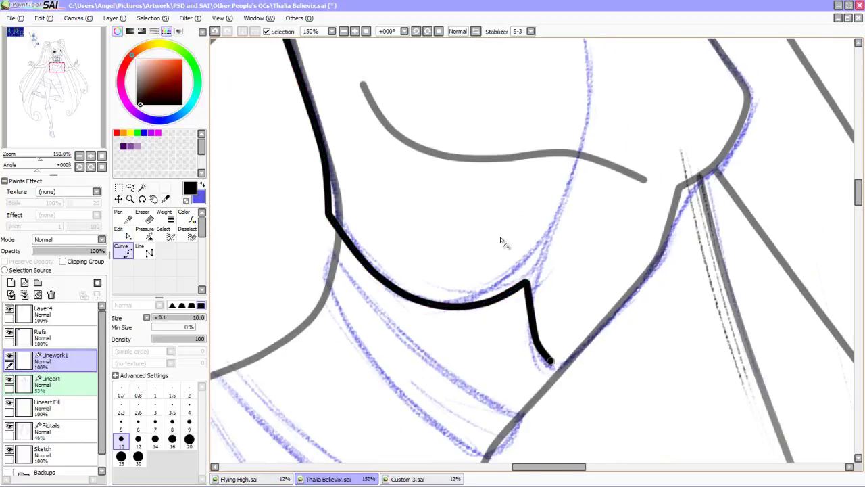
key(ctrl)
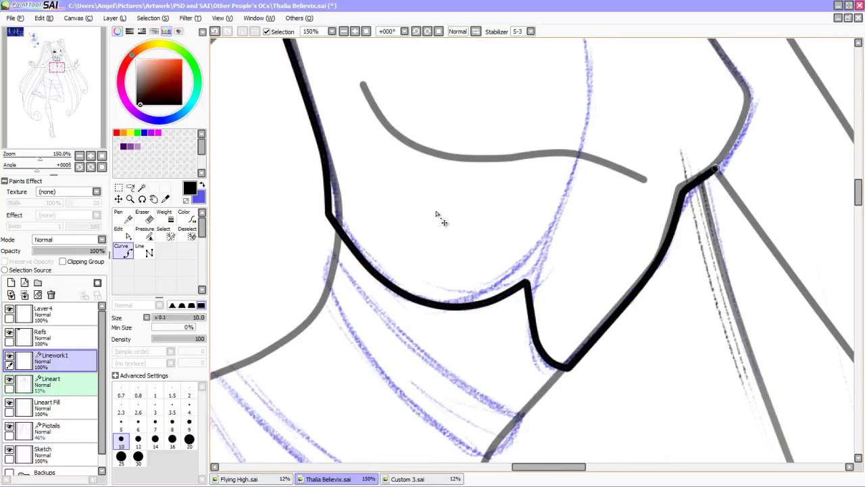
scroll(436, 215, up, 3)
Ink a tapered crease line across the bust and the top's curved centre seam, using a size 7 curve for the seam.
click(392, 232)
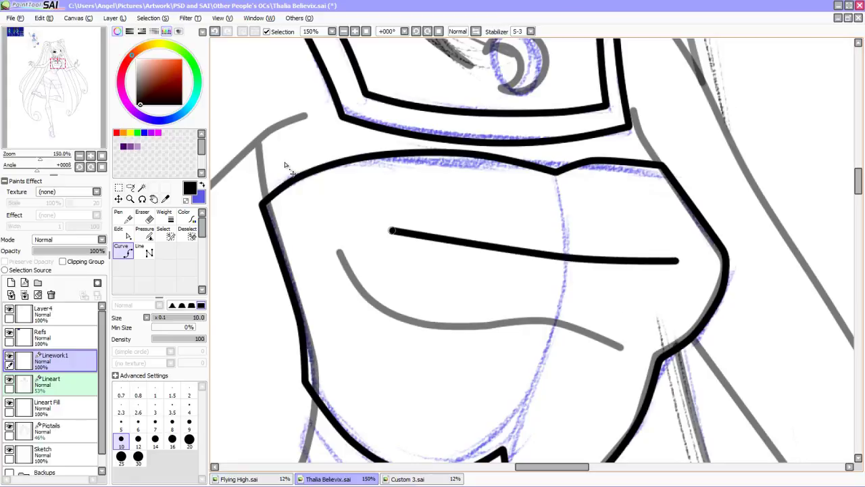
key(ctrl)
scroll(415, 236, down, 3)
key(space)
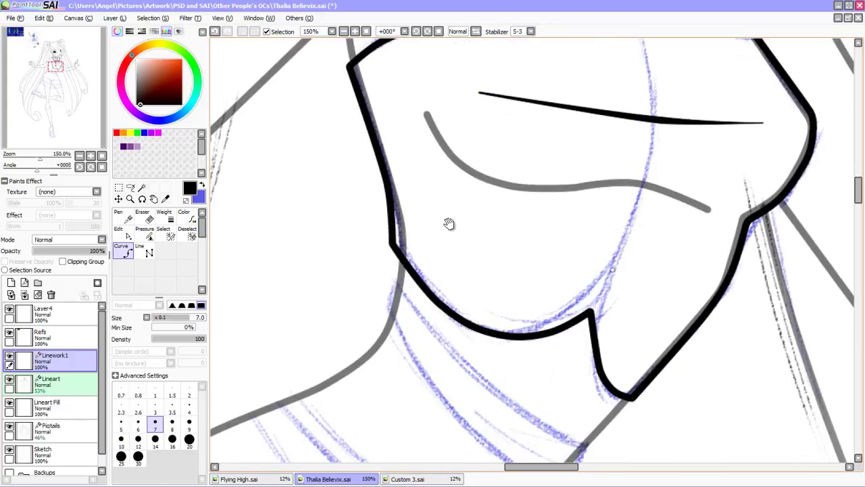
scroll(449, 186, up, 3)
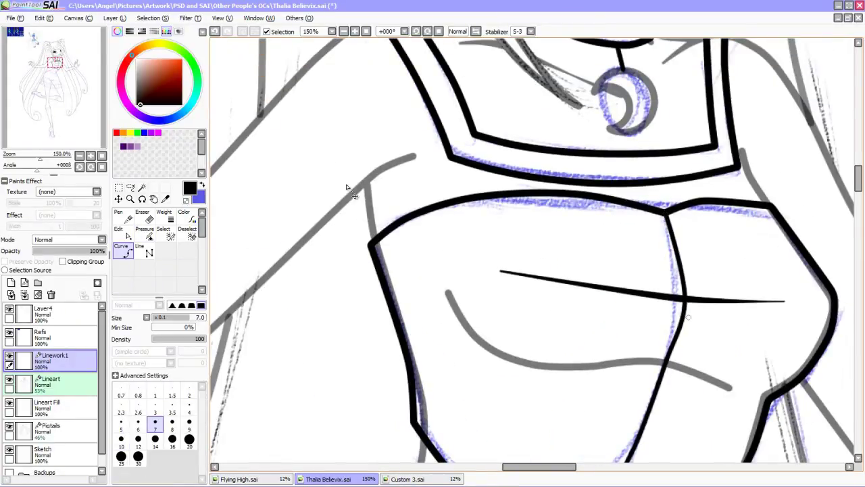
Erase the body's under-bust line from the Lineart layer with a size 16 eraser.
scroll(346, 187, down, 3)
click(54, 382)
key(e)
scroll(355, 173, up, 2)
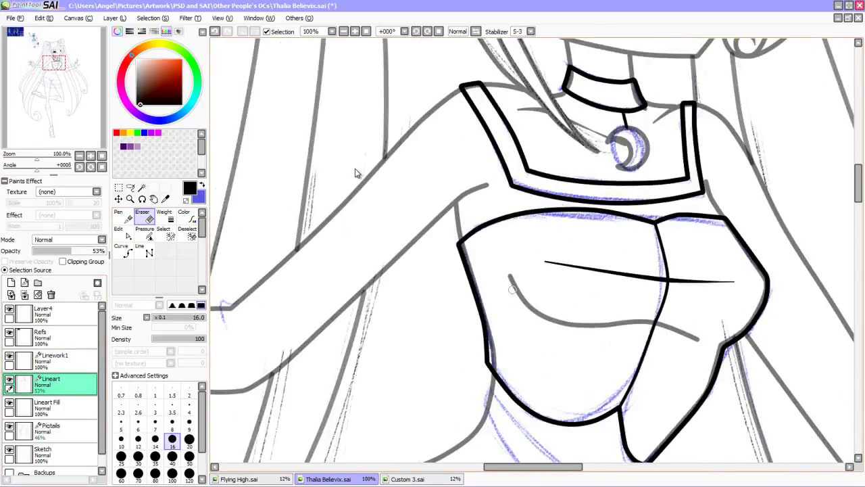
scroll(355, 168, up, 1)
Ink the upper edge of the left-hand sleeve on Linework1 with a size 10 curve, adding a small fold bump at the elbow.
click(54, 358)
click(123, 252)
scroll(355, 169, up, 4)
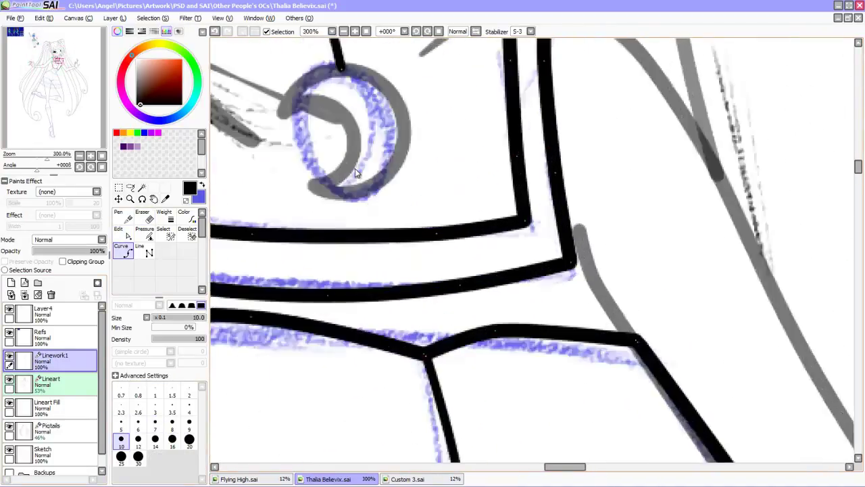
scroll(411, 171, down, 5)
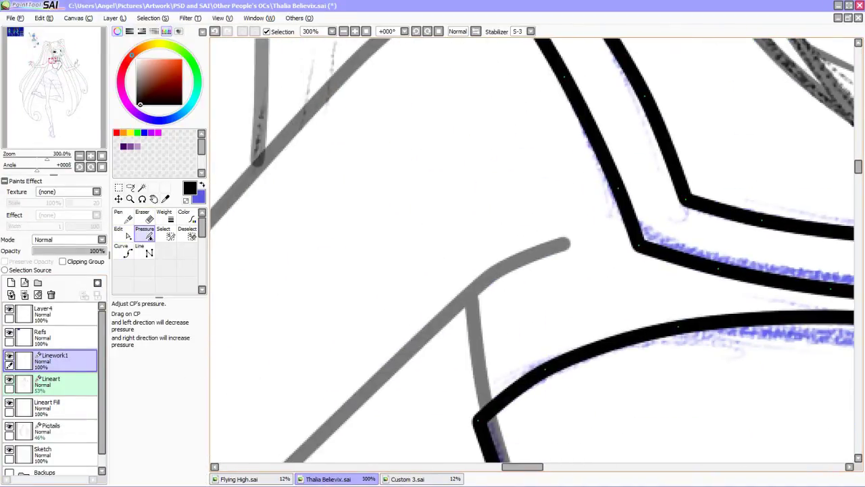
scroll(550, 77, up, 5)
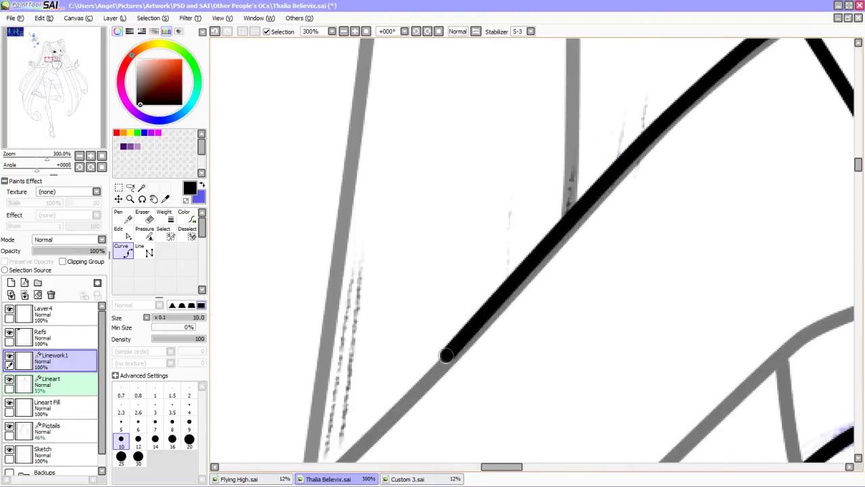
drag(669, 177, 734, 132)
click(546, 294)
click(524, 308)
click(396, 313)
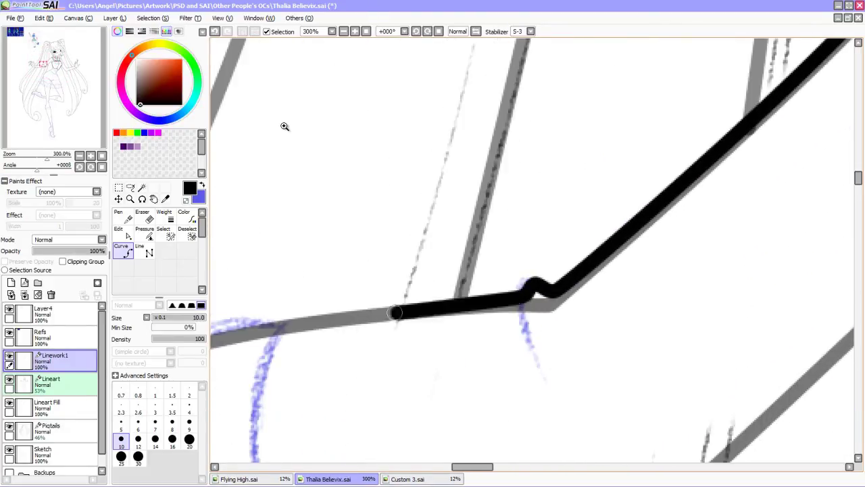
Ink the sleeve's curved wrist opening and its underside up to the armpit with size 10 curves.
click(282, 313)
drag(282, 313, 539, 245)
double_click(529, 253)
key(ctrl)
mouse_move(519, 299)
mouse_down()
mouse_move(521, 257)
mouse_move(560, 305)
mouse_move(705, 305)
mouse_move(511, 329)
mouse_move(617, 281)
mouse_up()
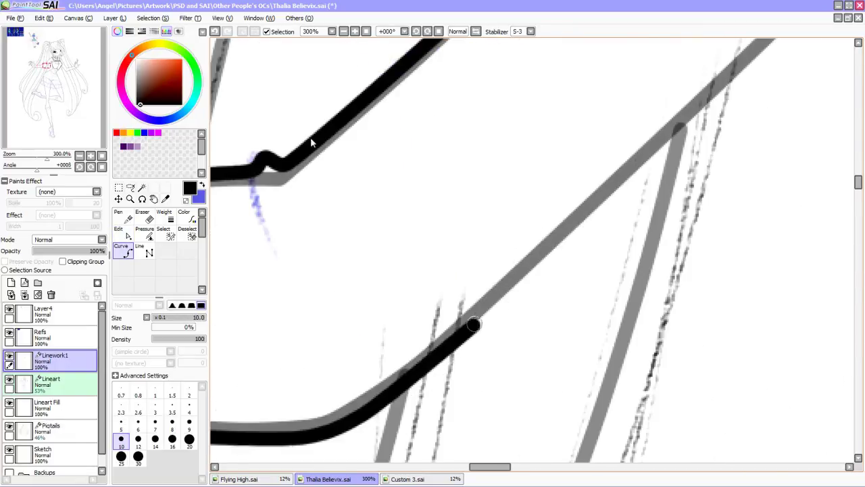
drag(473, 329, 743, 68)
drag(406, 459, 719, 154)
Taper and adjust the armpit end of the sleeve's underside line and ink the short side line joining it to the top.
key(p)
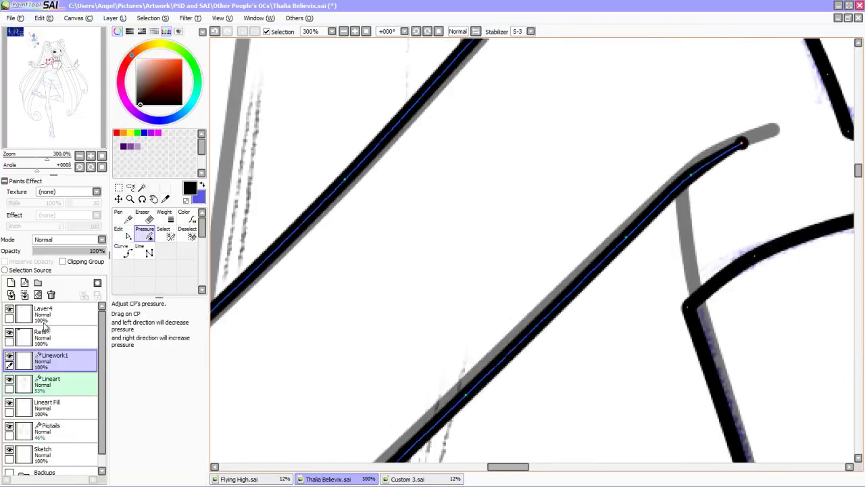
key(e)
scroll(741, 143, up, 2)
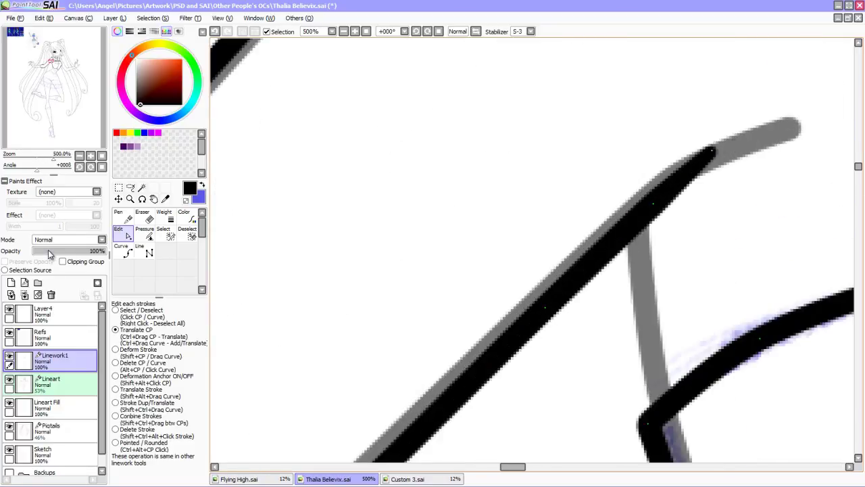
key(c)
drag(629, 230, 668, 424)
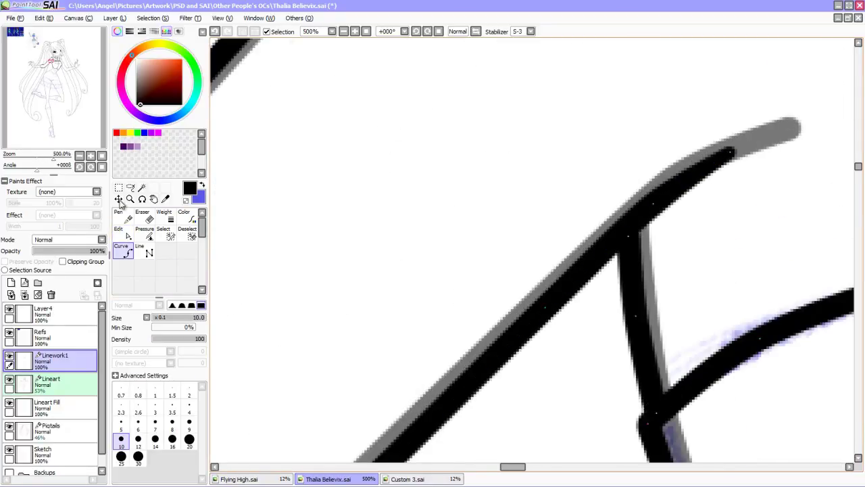
Ink the closed cuff band around the sleeve's wrist opening with size 10 curves.
scroll(534, 250, down, 9)
scroll(426, 87, up, 8)
click(610, 215)
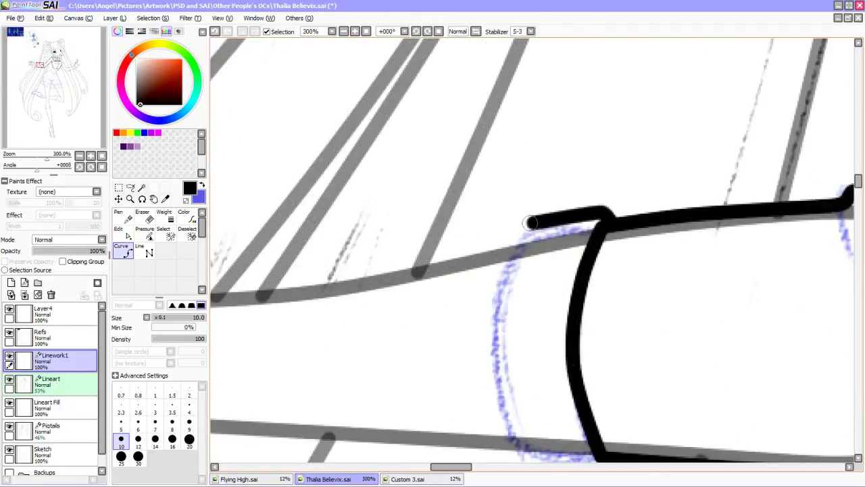
click(520, 223)
drag(496, 365, 473, 218)
click(491, 319)
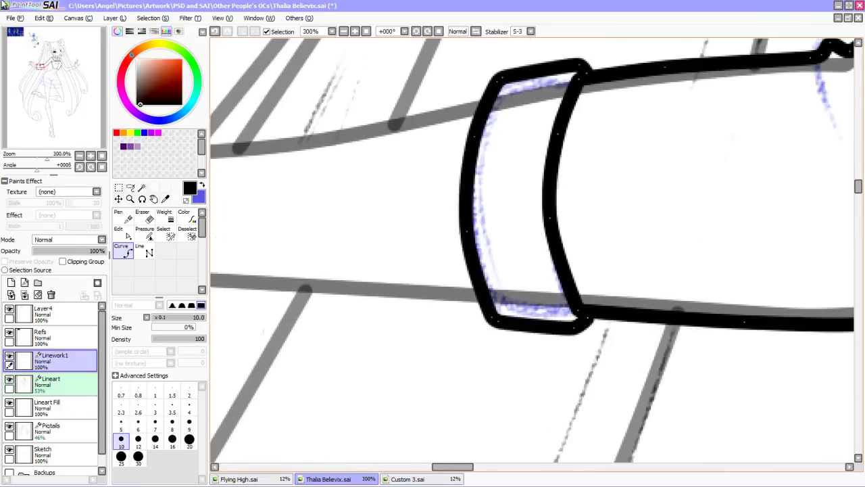
Ink the outer edge of the right-hand sleeve from shoulder to elbow with a size 10 curve, ending in a tapered elbow fold.
scroll(504, 198, down, 4)
scroll(503, 198, up, 4)
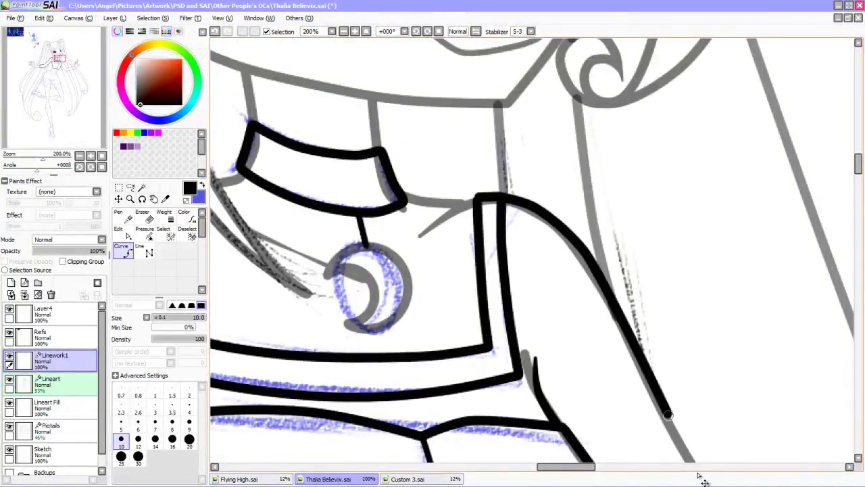
drag(700, 469, 477, 241)
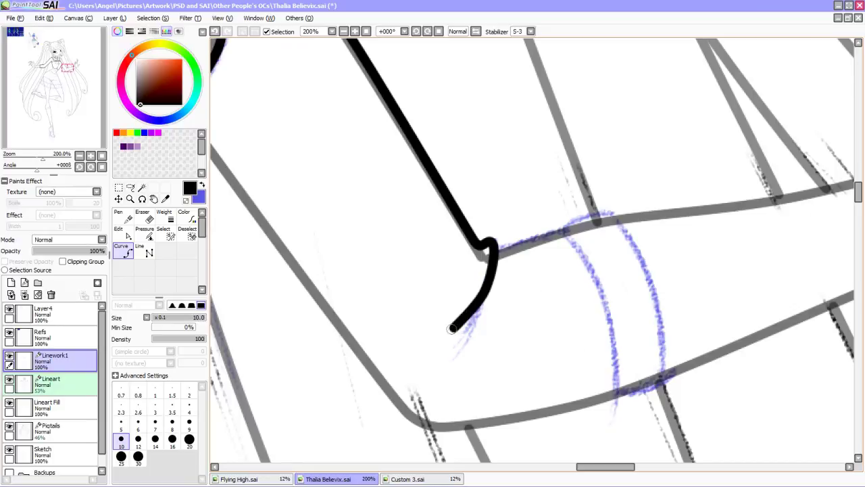
drag(463, 318, 500, 465)
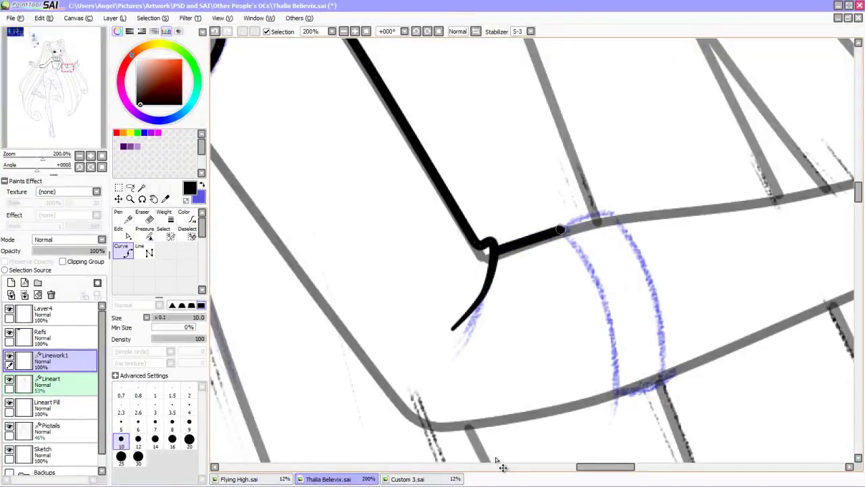
Ink the right-hand sleeve's wrist opening and its underside up to the armpit, plus the closed cuff band around the wrist.
click(560, 230)
click(614, 357)
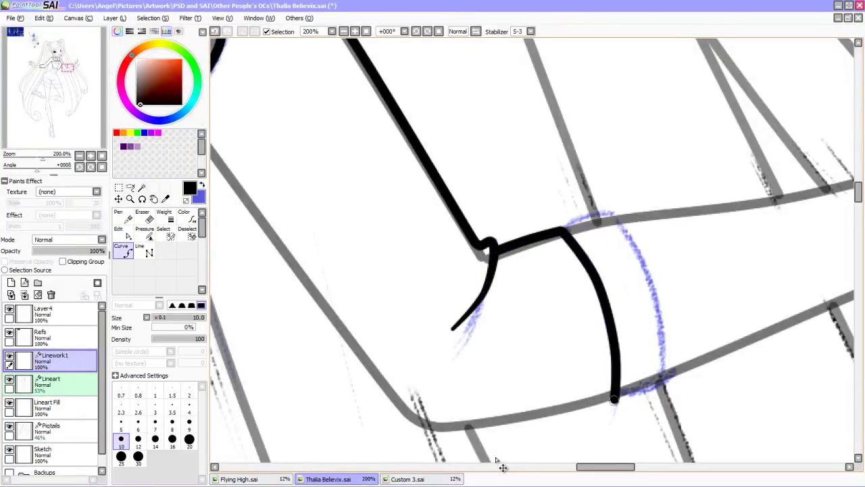
click(598, 411)
key(ctrl)
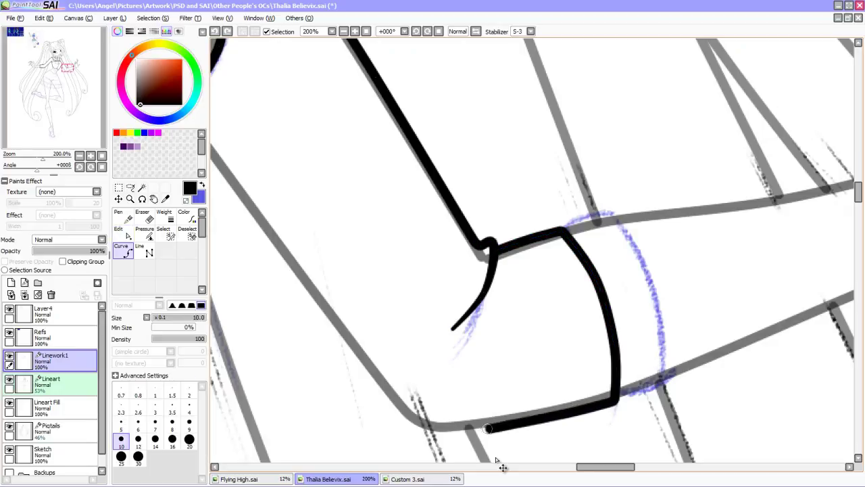
drag(281, 264, 498, 365)
drag(710, 162, 402, 182)
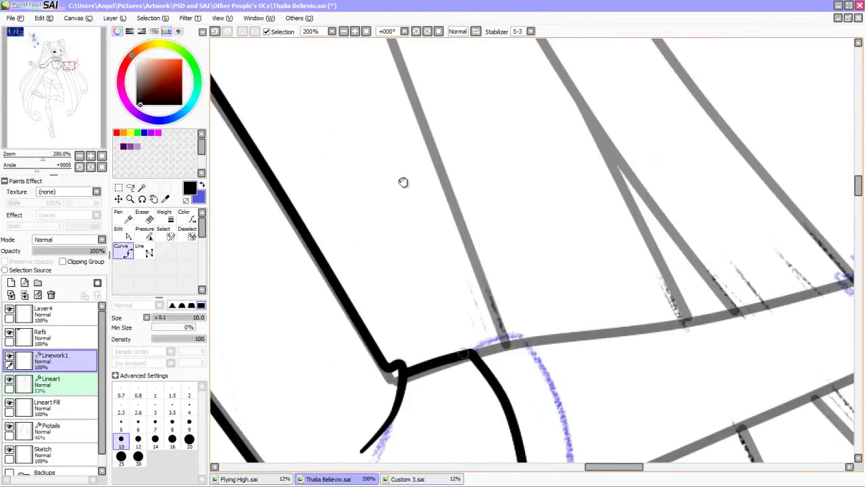
scroll(453, 263, down, 3)
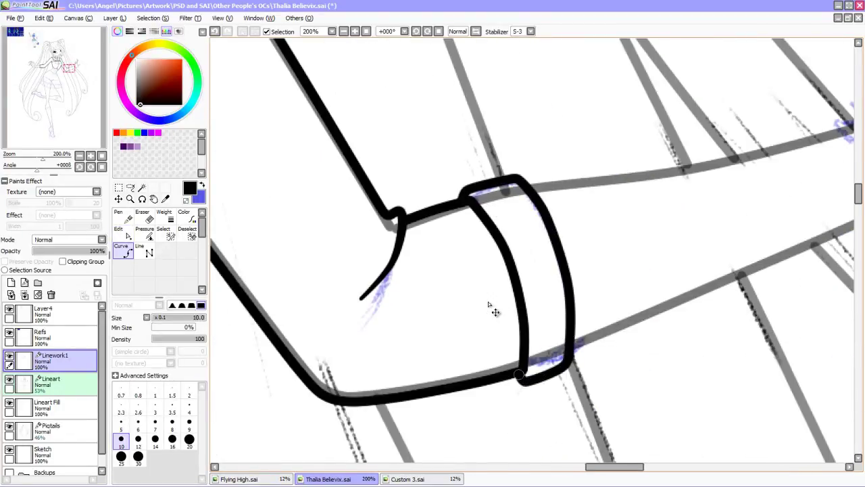
Ink the short side lines below the bodice and the closed slanted waistband across the midriff with size 10 curves.
scroll(489, 305, down, 5)
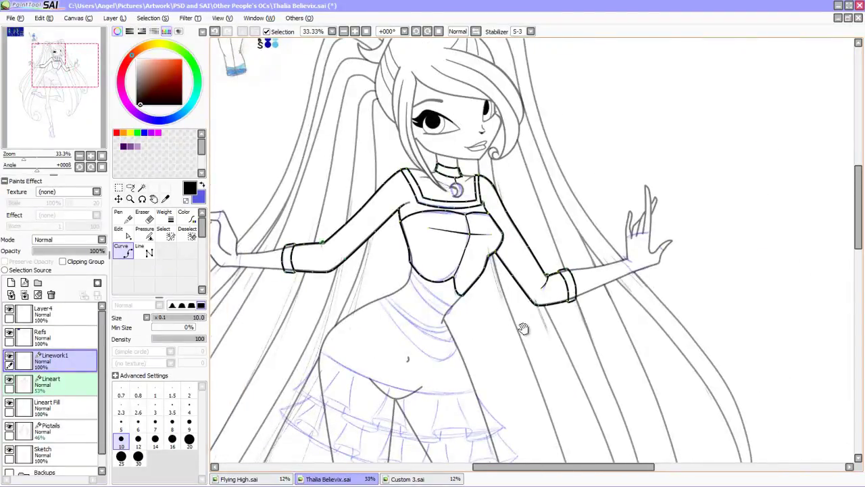
scroll(523, 328, up, 6)
click(573, 223)
click(475, 325)
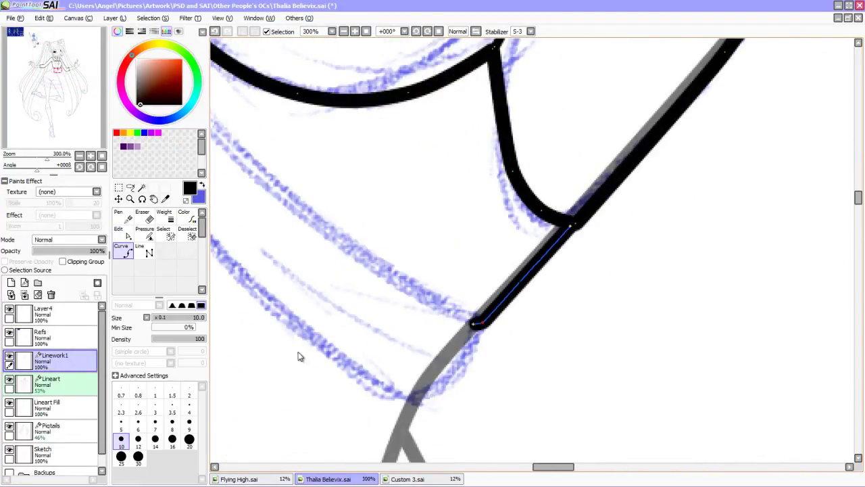
scroll(300, 357, down, 2)
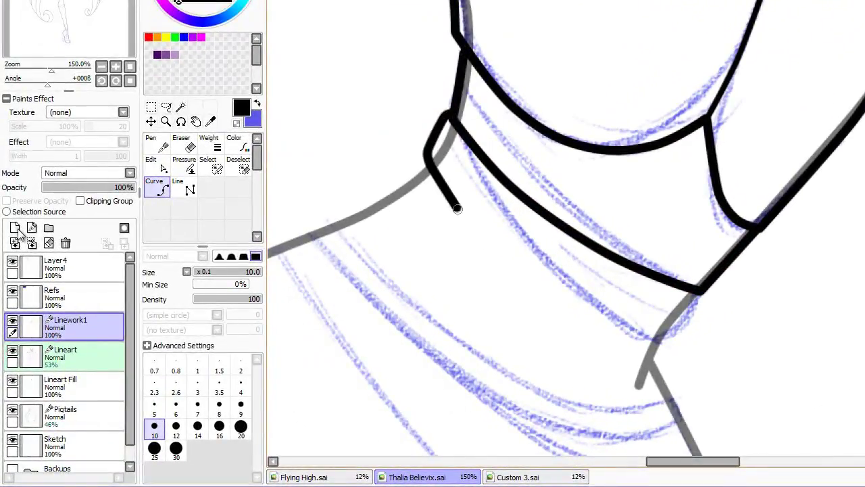
click(657, 342)
double_click(713, 295)
Erase the grey Lineart strokes beneath the inked bodice, waistband and right-hand sleeve with a size 50 eraser.
key(e)
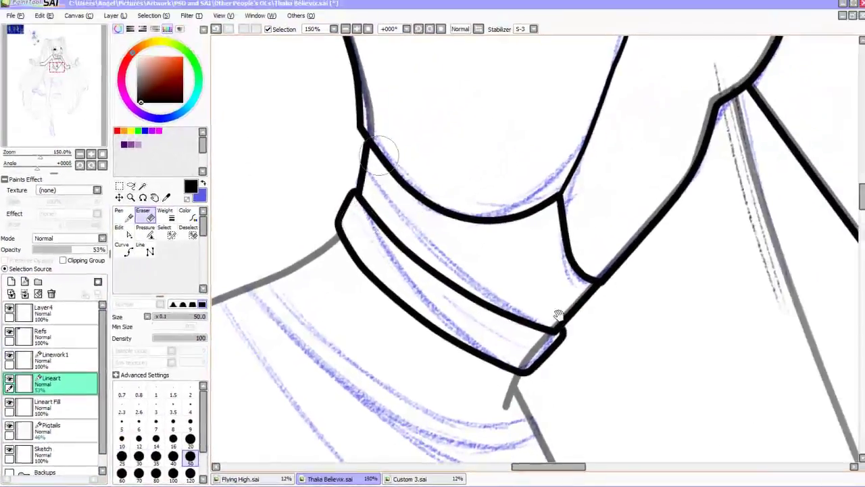
drag(558, 315, 669, 282)
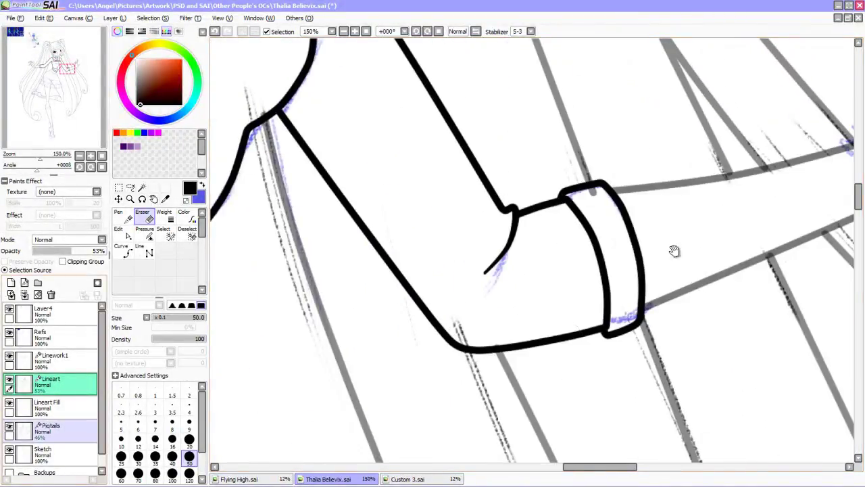
scroll(608, 257, right, 5)
scroll(597, 270, down, 2)
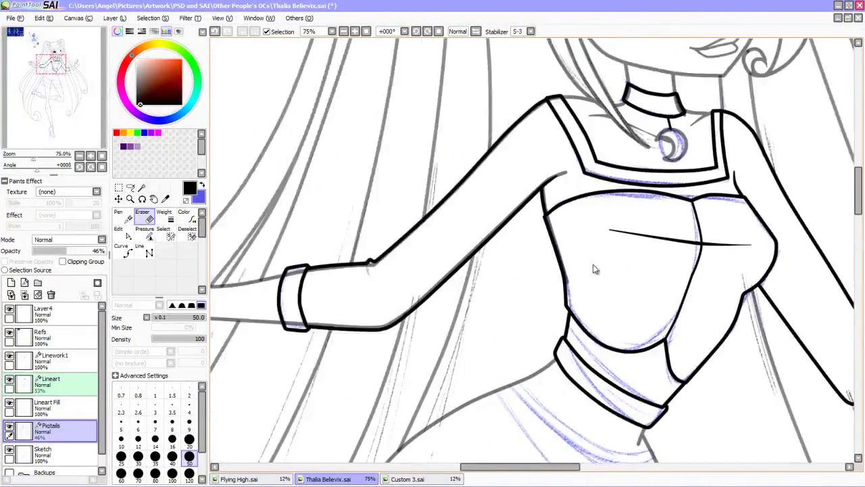
Erase the grey Lineart and Pigtails strokes beneath the inked left-hand sleeve and side of the torso with the size 50 eraser.
scroll(593, 269, up, 2)
scroll(593, 269, up, 3)
scroll(593, 269, down, 3)
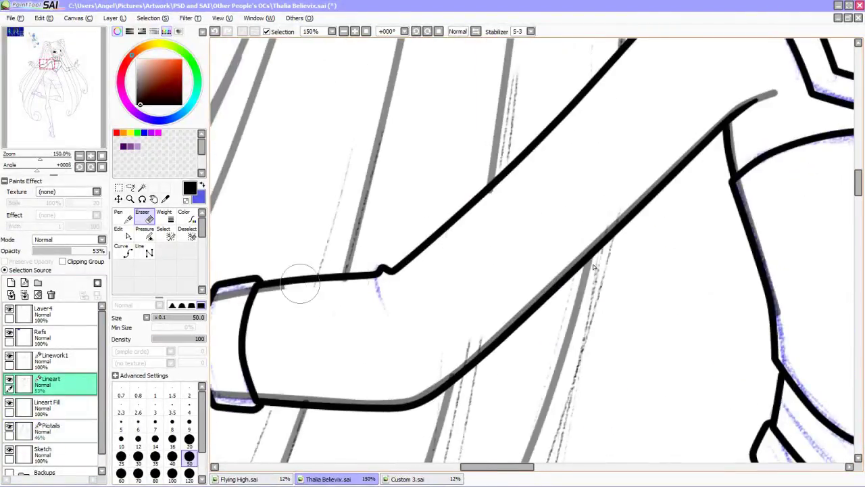
scroll(592, 268, left, 2)
scroll(593, 268, down, 3)
scroll(592, 268, right, 4)
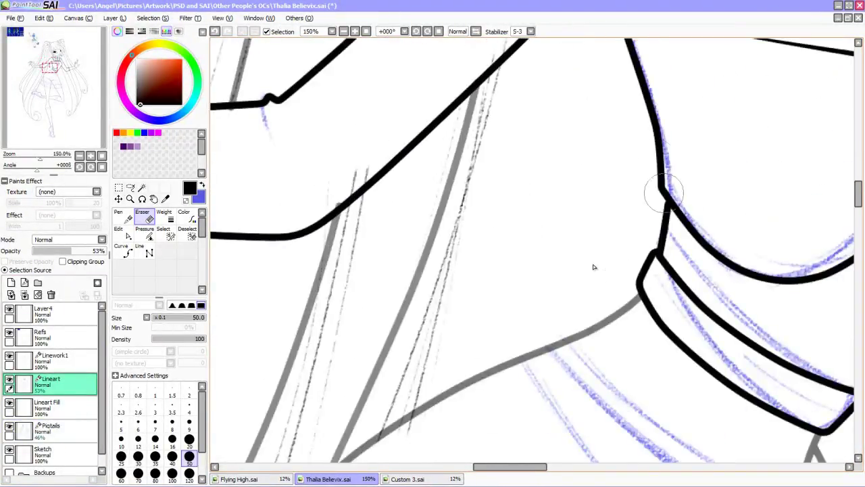
scroll(592, 267, up, 2)
scroll(593, 267, left, 2)
scroll(592, 267, left, 1)
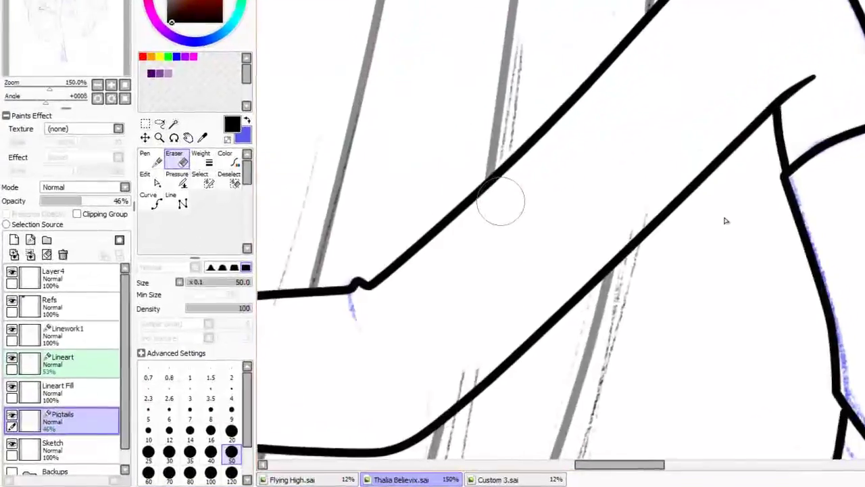
Ink the draped sash bands hanging diagonally below the waistband on Linework1 with size 10 curves.
scroll(725, 221, down, 5)
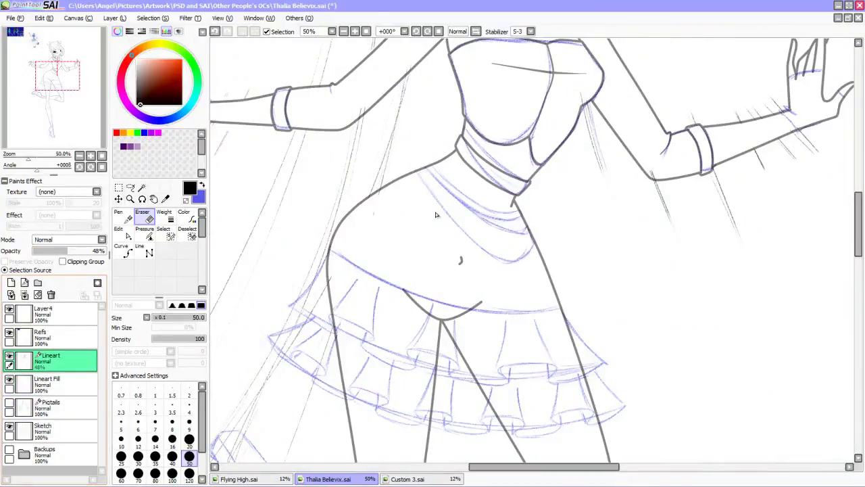
mouse_move(339, 135)
mouse_down()
mouse_move(372, 180)
mouse_move(507, 274)
mouse_move(610, 276)
mouse_move(586, 304)
mouse_move(443, 261)
mouse_move(323, 146)
mouse_move(436, 338)
mouse_move(609, 426)
mouse_up()
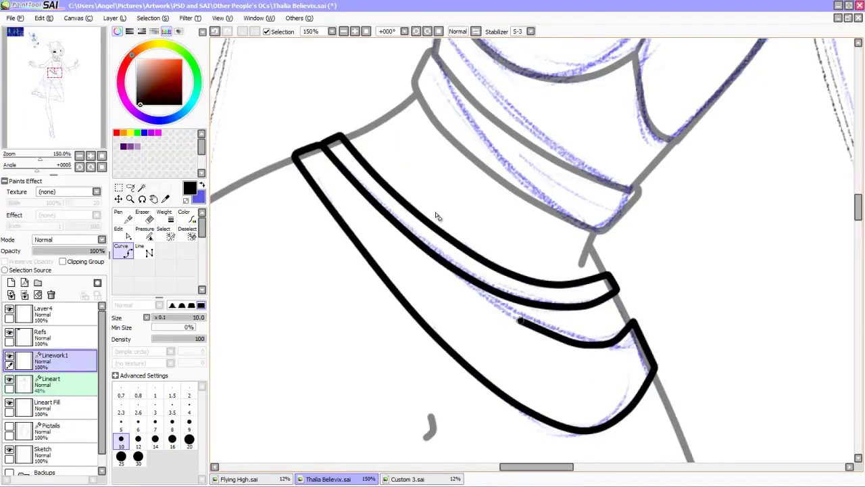
drag(434, 213, 336, 39)
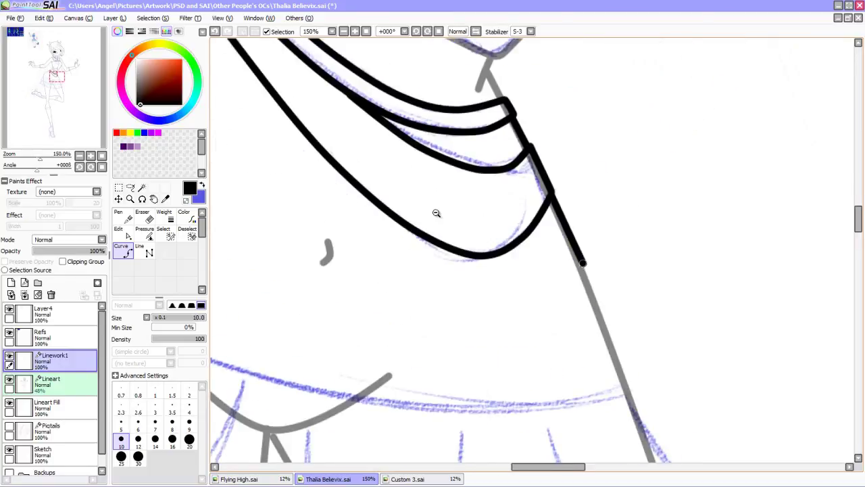
Ink both hip side lines and the curved upper edge of the skirt running across the hips between them.
drag(582, 263, 627, 396)
drag(354, 331, 512, 271)
mouse_move(782, 334)
mouse_down()
mouse_move(610, 347)
mouse_move(382, 304)
mouse_up()
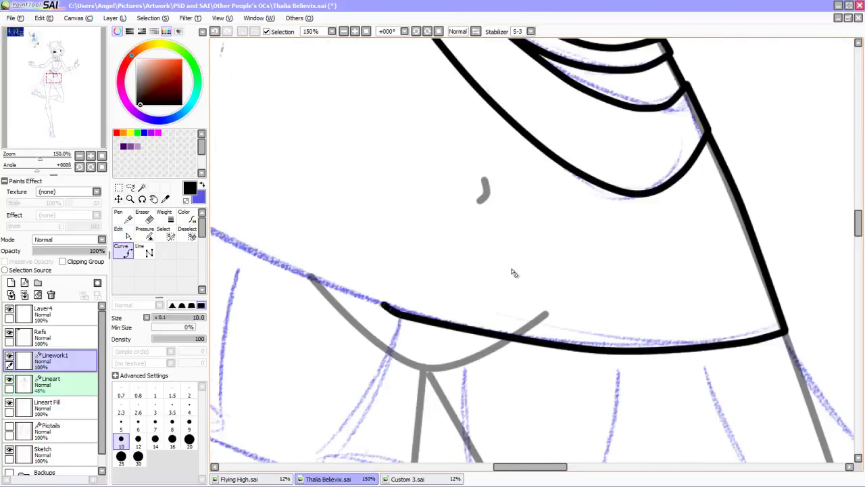
drag(512, 272, 714, 344)
mouse_move(511, 273)
mouse_down()
mouse_move(488, 391)
mouse_move(509, 344)
mouse_up()
mouse_move(284, 368)
mouse_down()
mouse_move(351, 284)
mouse_move(517, 190)
mouse_up()
drag(512, 271, 674, 9)
Ink the upper ruffle's flared left-hand edge and the first waves of its hem with size 10 curves.
drag(383, 241, 329, 318)
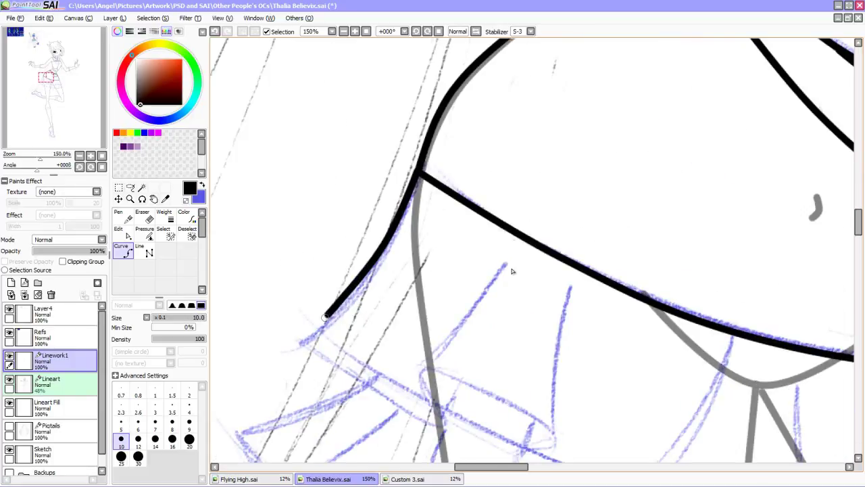
drag(512, 271, 564, 141)
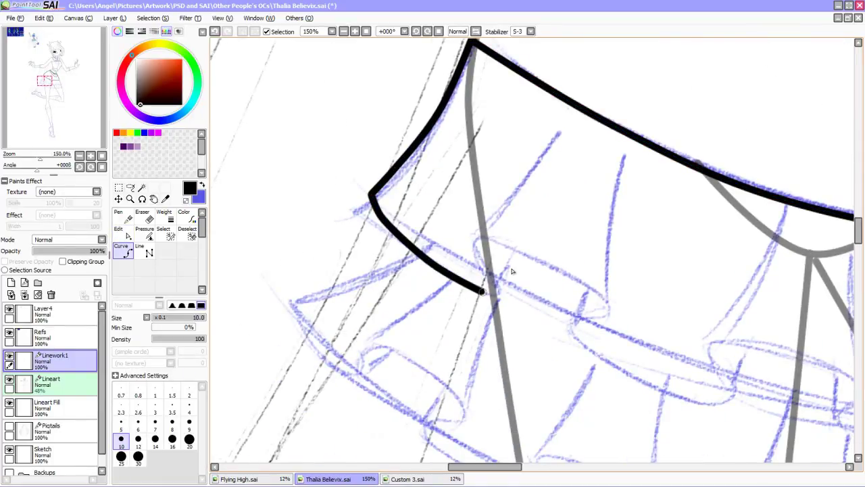
mouse_move(601, 284)
mouse_down()
mouse_move(603, 315)
mouse_move(687, 267)
mouse_up()
scroll(512, 271, up, 1)
drag(772, 334, 468, 343)
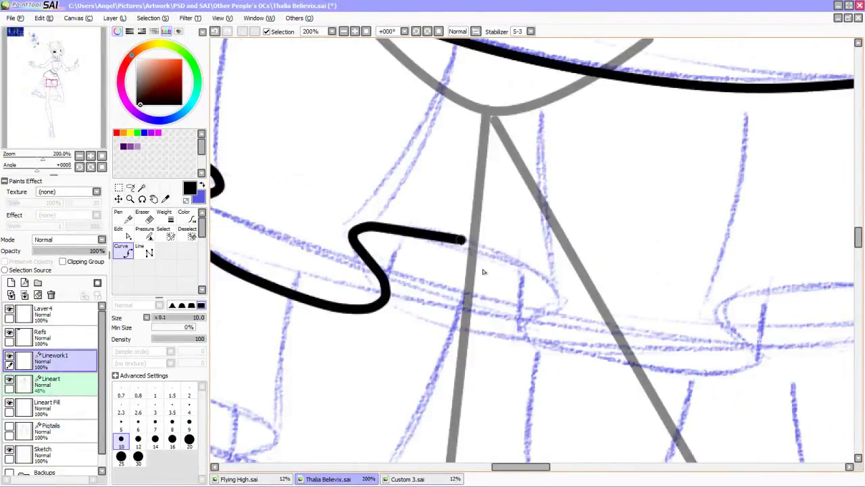
Continue the upper ruffle's wavy hem to its right-hand corner and ink the side edge back up to the hip.
drag(531, 340, 696, 376)
drag(645, 335, 435, 321)
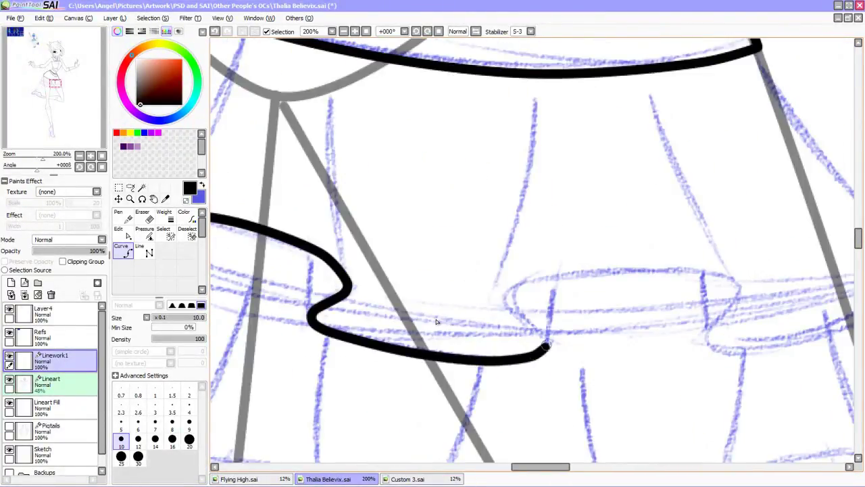
drag(522, 284, 707, 331)
drag(706, 331, 480, 331)
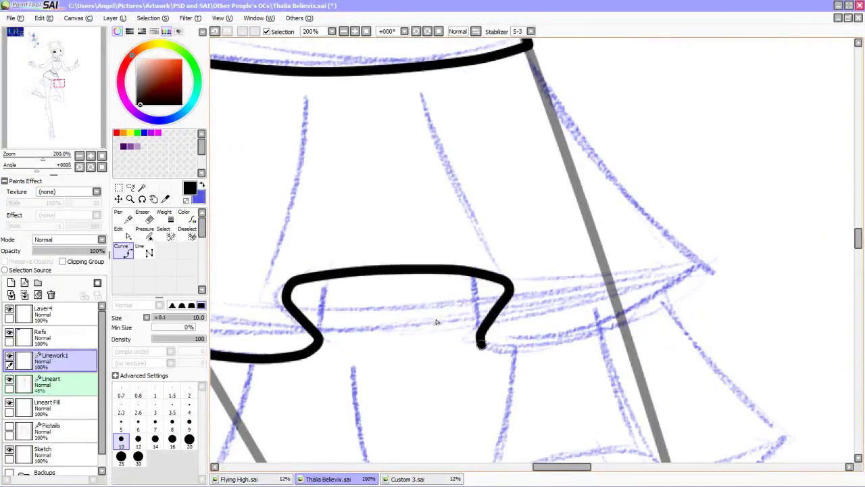
click(705, 265)
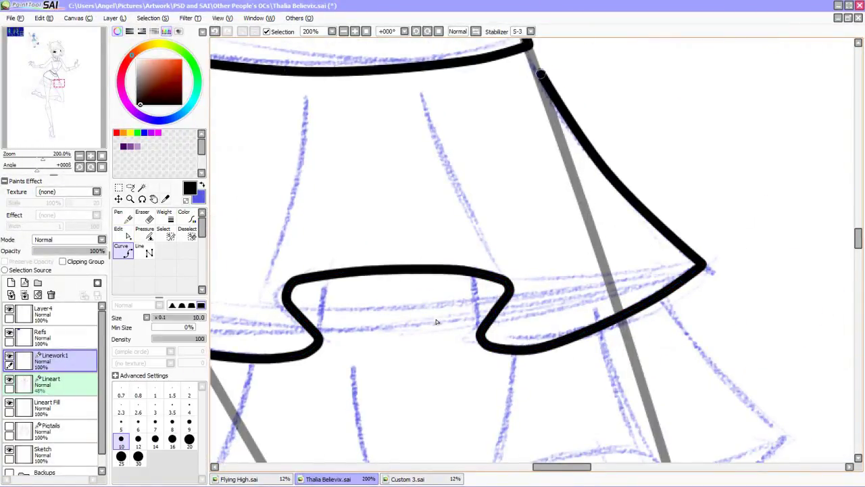
Ink the short inner fold lines inside each raised wave of the upper ruffle's hem.
scroll(436, 322, down, 3)
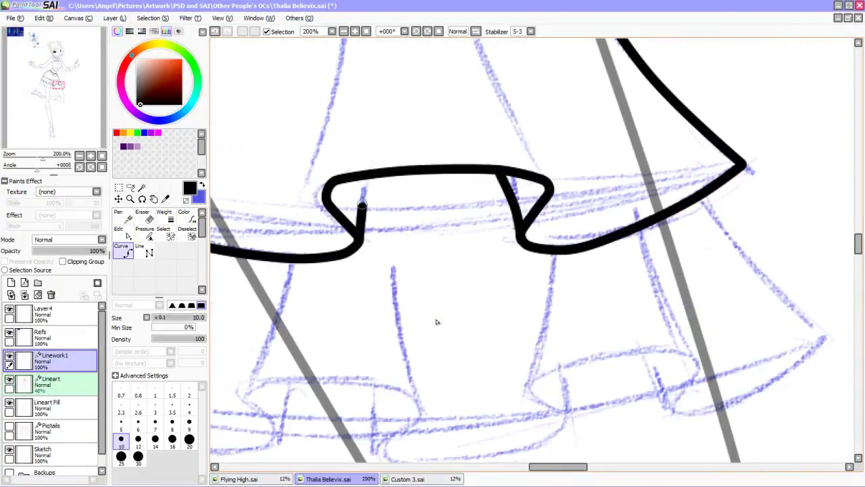
scroll(436, 322, left, 5)
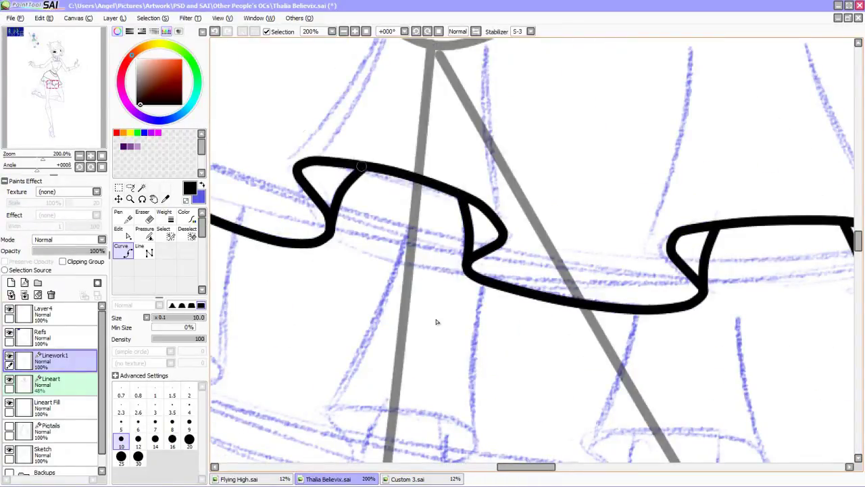
scroll(436, 322, up, 4)
scroll(436, 321, left, 8)
scroll(436, 322, down, 3)
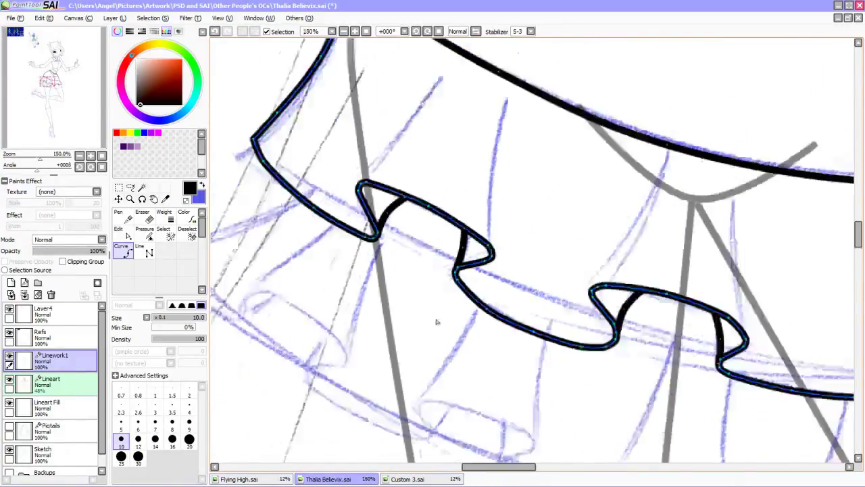
Ink the lower ruffle's flared left-hand edge and its wavy hem across the front of the legs.
scroll(437, 321, up, 2)
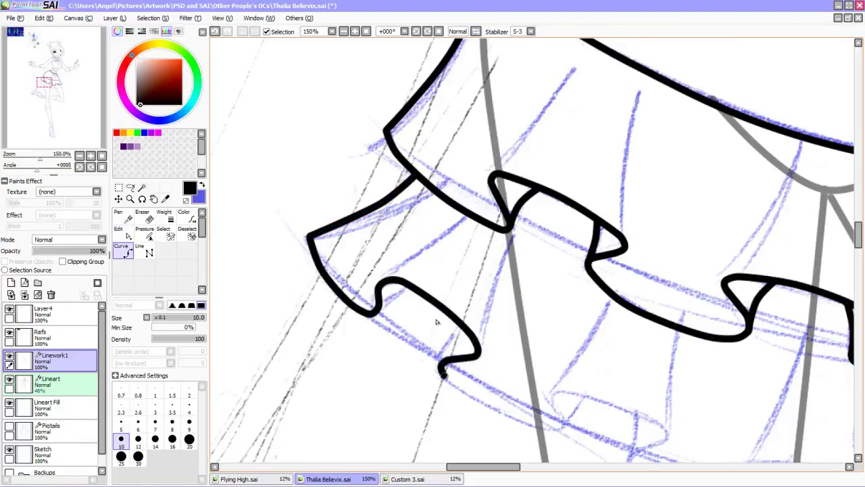
scroll(436, 322, up, 1)
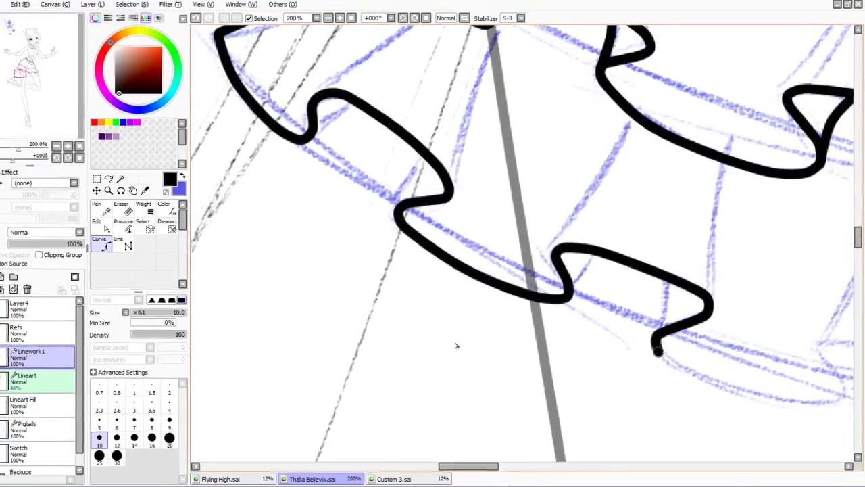
mouse_move(658, 350)
mouse_down()
mouse_move(462, 225)
mouse_move(386, 127)
mouse_up()
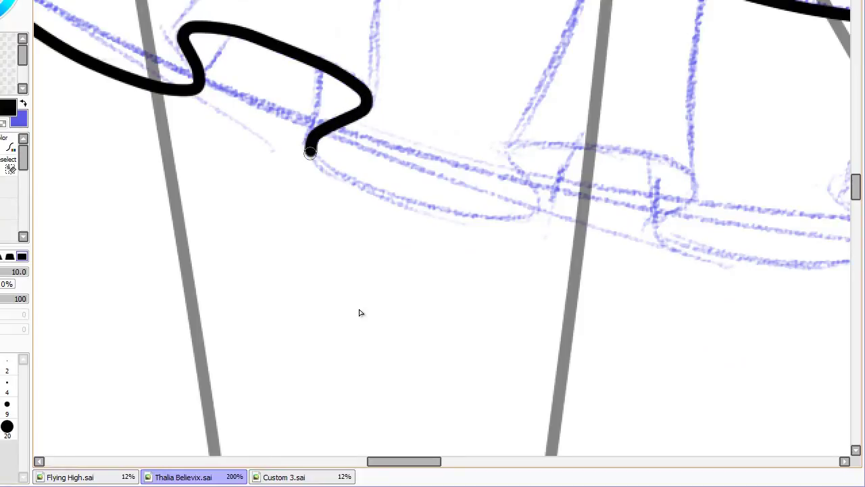
click(309, 152)
scroll(647, 141, up, 1)
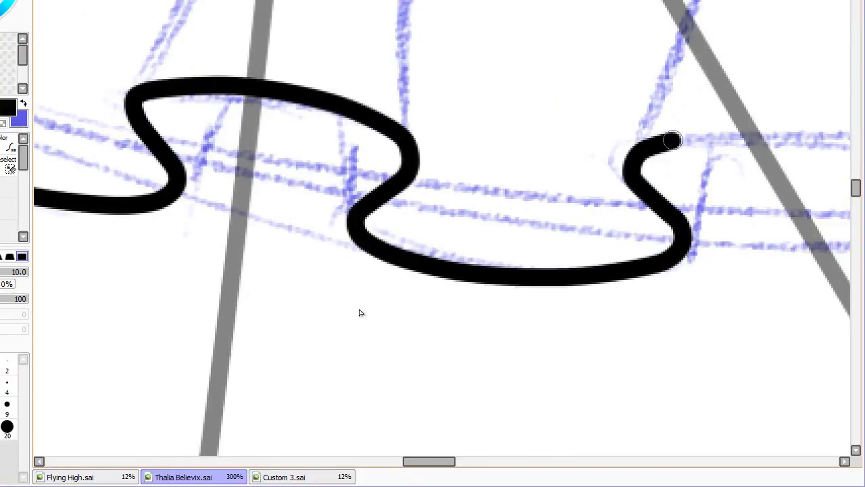
Finish the lower ruffle's wavy hem at its right-hand corner and ink the side edge up to the upper ruffle.
drag(671, 139, 429, 239)
drag(371, 340, 695, 324)
key(Delete)
mouse_move(338, 446)
mouse_down()
mouse_move(386, 396)
mouse_move(406, 289)
mouse_move(579, 274)
mouse_move(617, 357)
mouse_move(512, 405)
mouse_up()
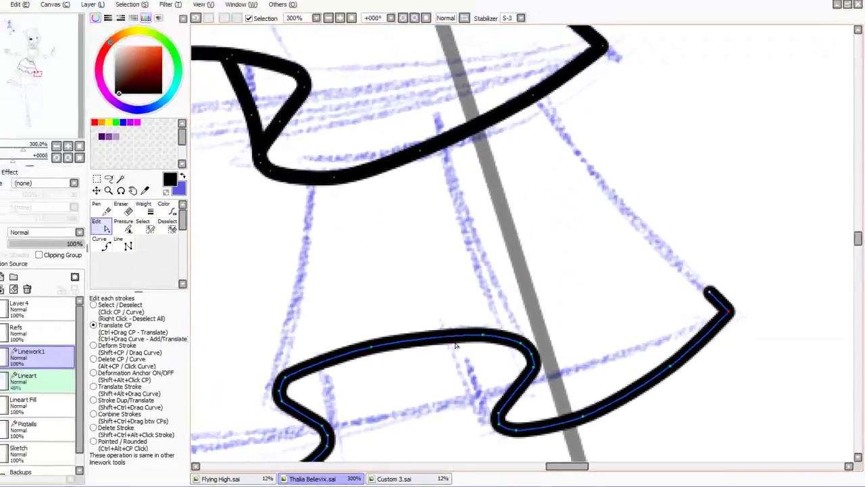
key(ctrl)
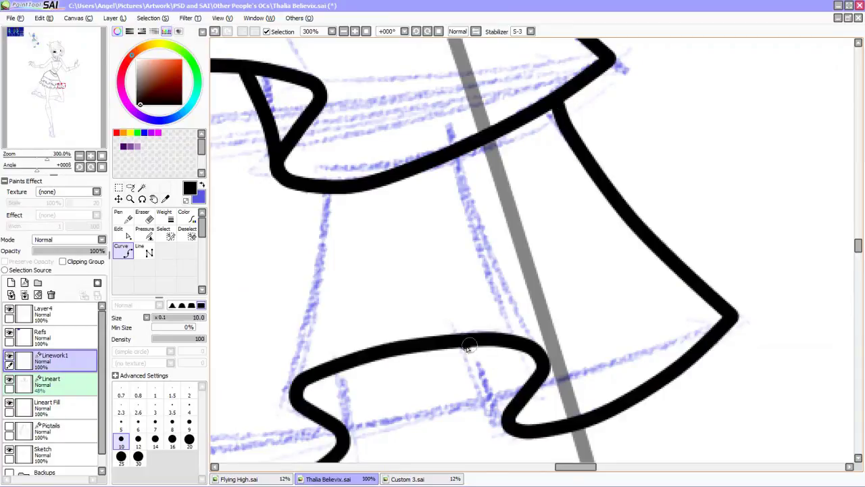
Ink the short inner fold lines inside each raised wave of the lower ruffle's hem.
drag(473, 419, 636, 324)
click(512, 231)
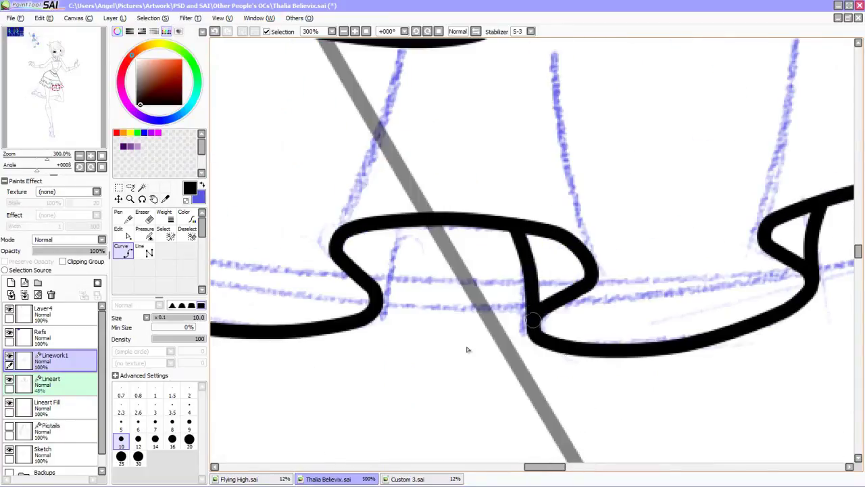
click(466, 349)
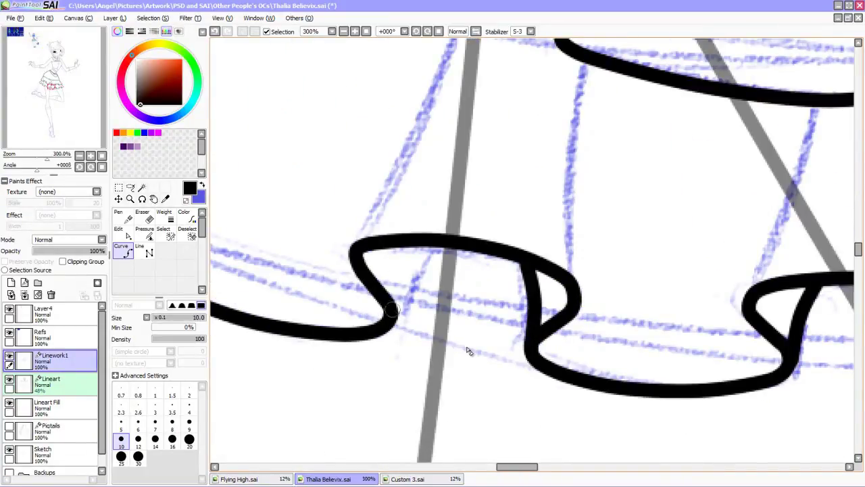
scroll(467, 350, down, 2)
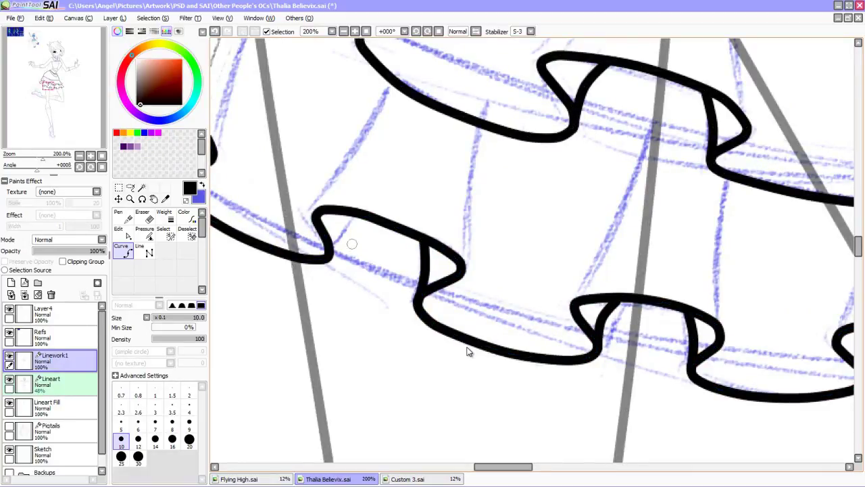
drag(368, 222, 402, 282)
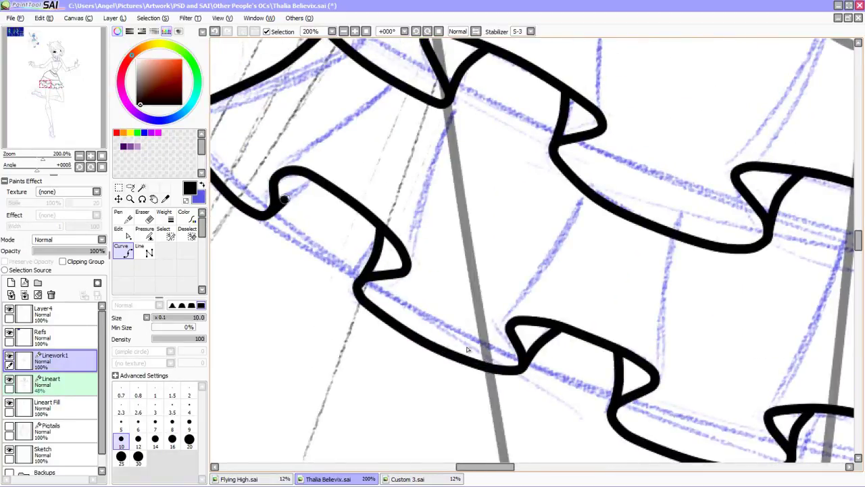
Ink the raised leg's inner thigh edge from the lower ruffle to the knee bend, with a short crease line branching off there.
scroll(466, 349, down, 2)
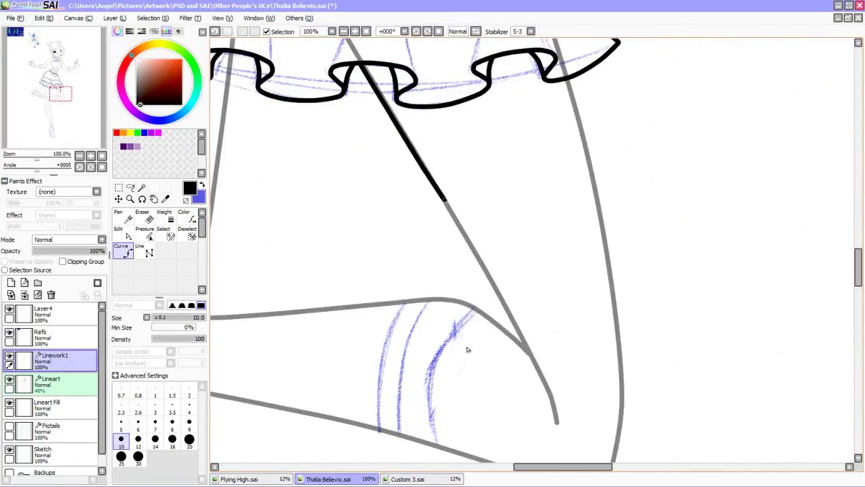
drag(444, 200, 528, 354)
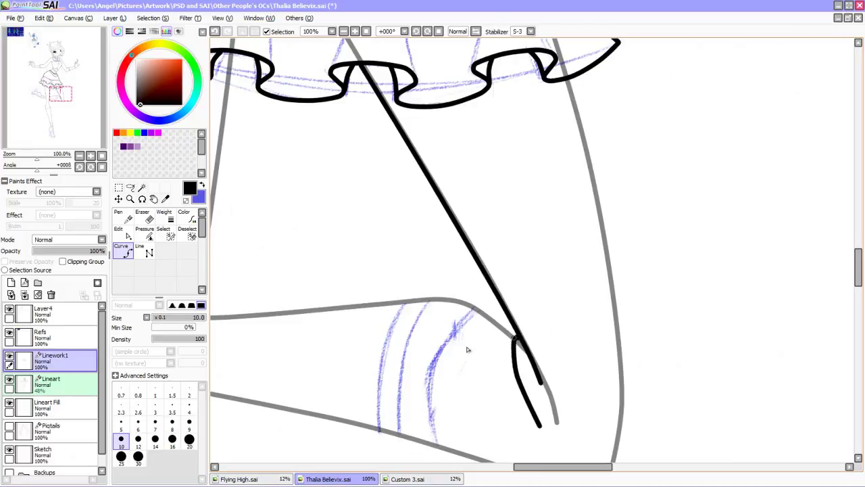
scroll(466, 349, up, 2)
key(ctrl+z)
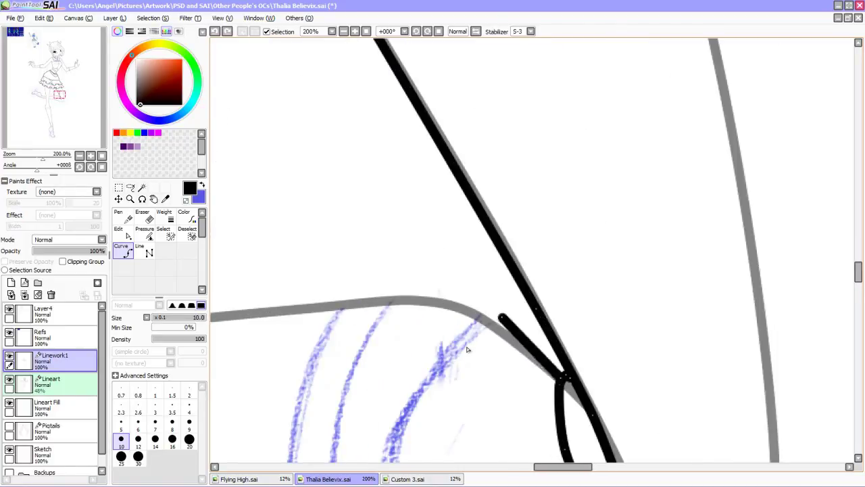
Ink the raised knee's upper curve, the curved boundary across the calf, the underside to the kneecap and the outer thigh edge.
mouse_move(561, 375)
mouse_down()
mouse_move(504, 331)
mouse_move(416, 297)
mouse_move(369, 334)
mouse_move(443, 206)
mouse_move(388, 329)
mouse_up()
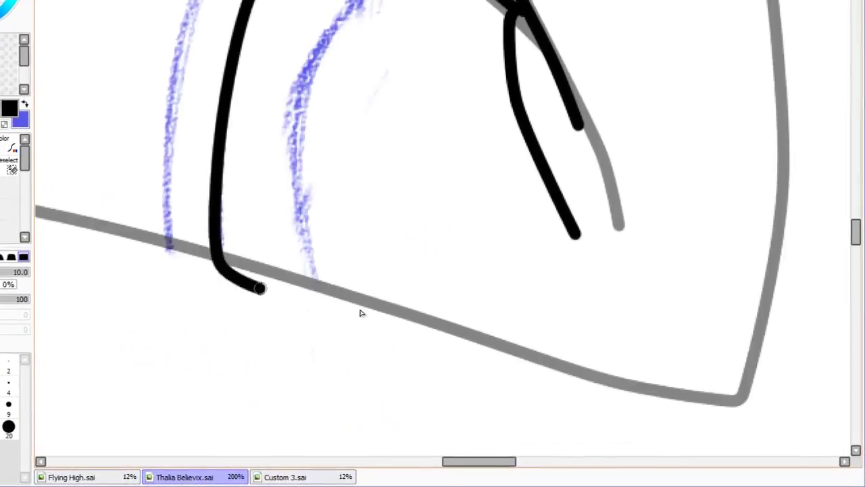
key(ctrl+z)
mouse_move(214, 262)
mouse_down()
mouse_move(633, 396)
mouse_move(743, 399)
mouse_move(772, 251)
mouse_move(714, 276)
mouse_up()
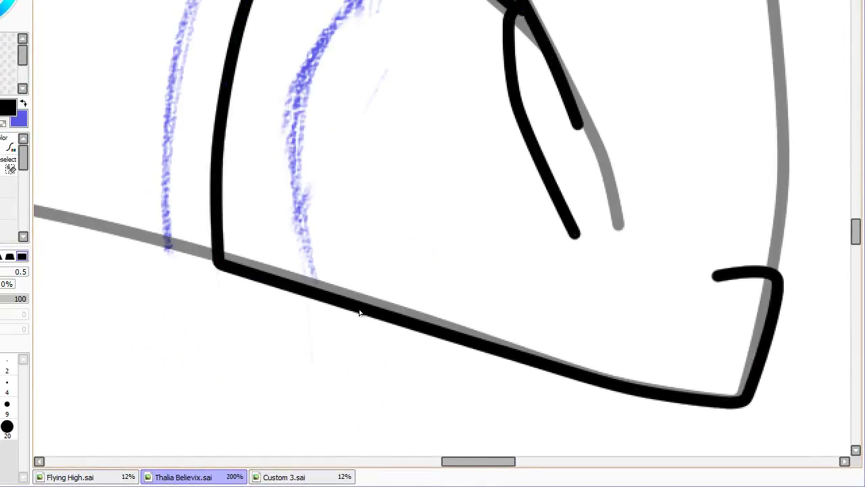
key(ctrl+z)
scroll(715, 276, down, 2)
mouse_move(615, 454)
mouse_down()
mouse_move(637, 332)
mouse_move(578, 10)
mouse_up()
key(ctrl)
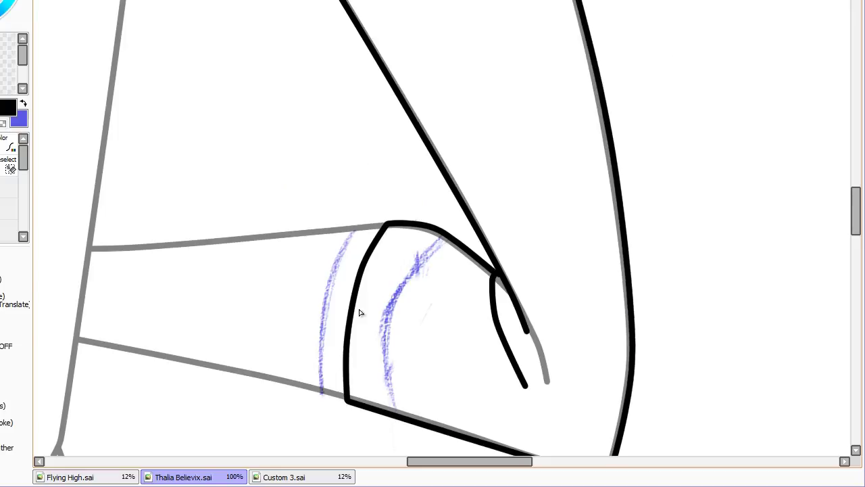
Ink a thin size 7 curve across the raised knee and a size 10 cuff band around the calf beside it.
scroll(359, 312, up, 1)
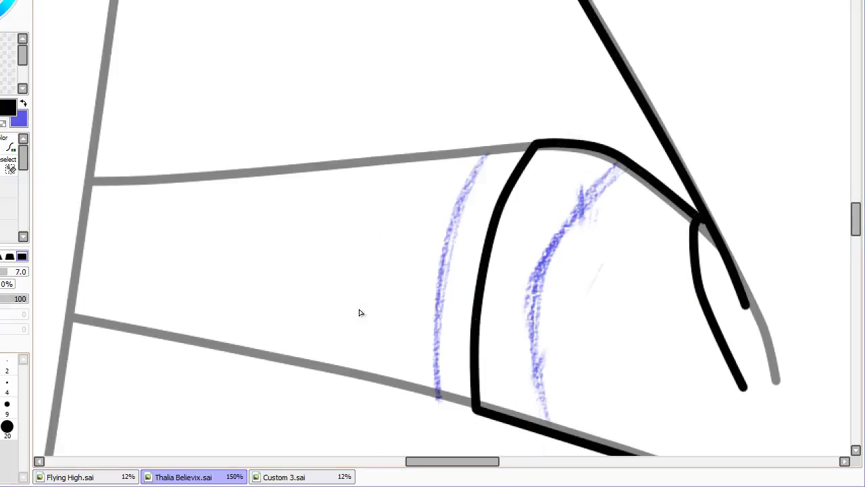
click(549, 247)
double_click(551, 429)
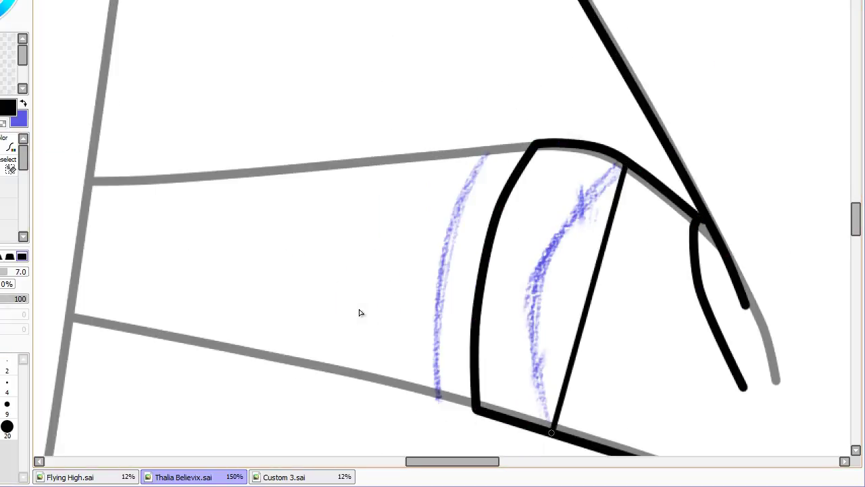
key(ctrl)
drag(550, 247, 533, 277)
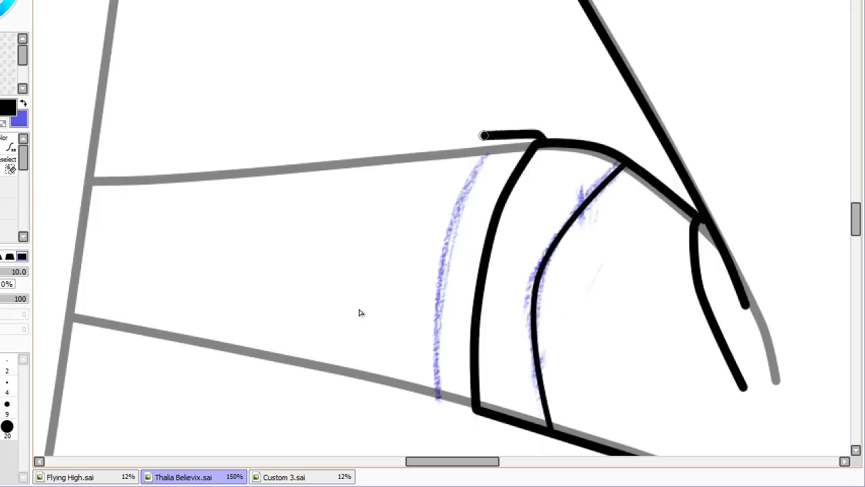
click(439, 206)
scroll(385, 124, down, 5)
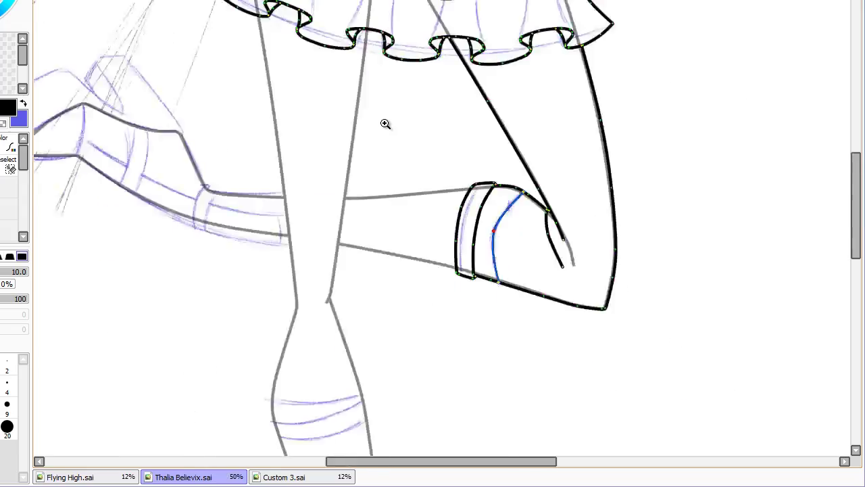
Taper the ends of the crease lines at the raised knee's bend by adjusting their point pressure.
scroll(385, 124, up, 4)
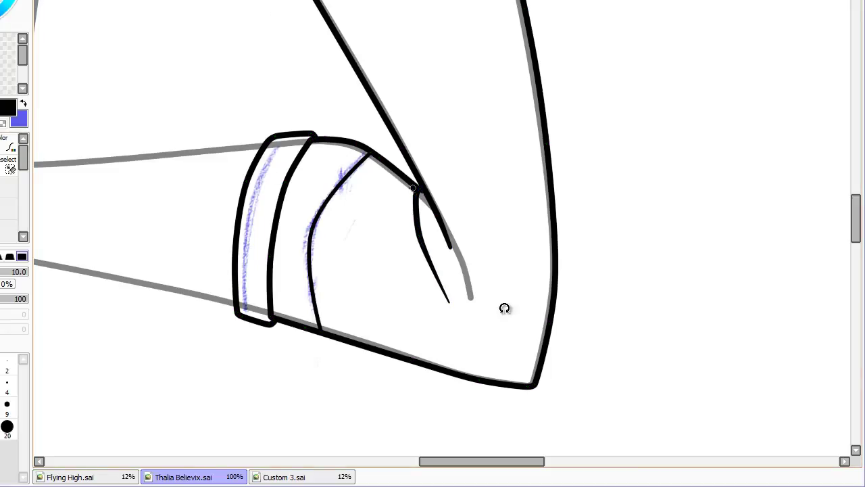
key(ctrl+z)
scroll(547, 122, down, 4)
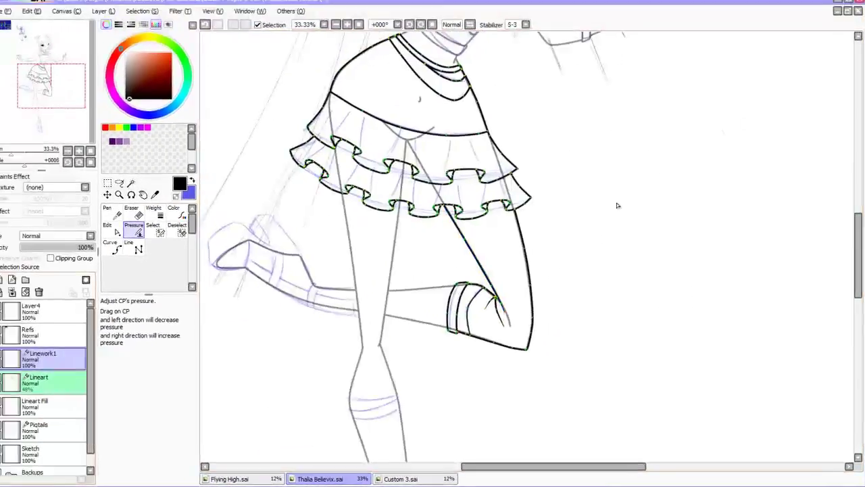
Ink both edges of the standing leg from the lower ruffle to below the knee, joined by a curved line across the calf.
scroll(557, 133, up, 4)
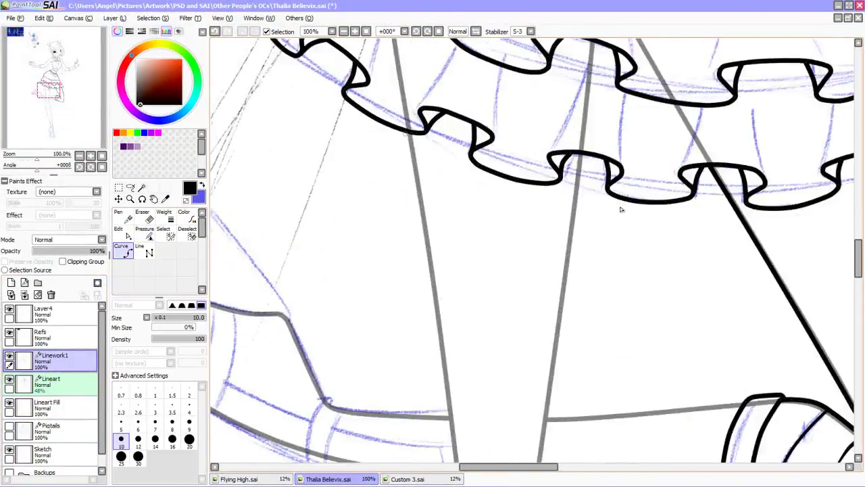
scroll(620, 210, down, 2)
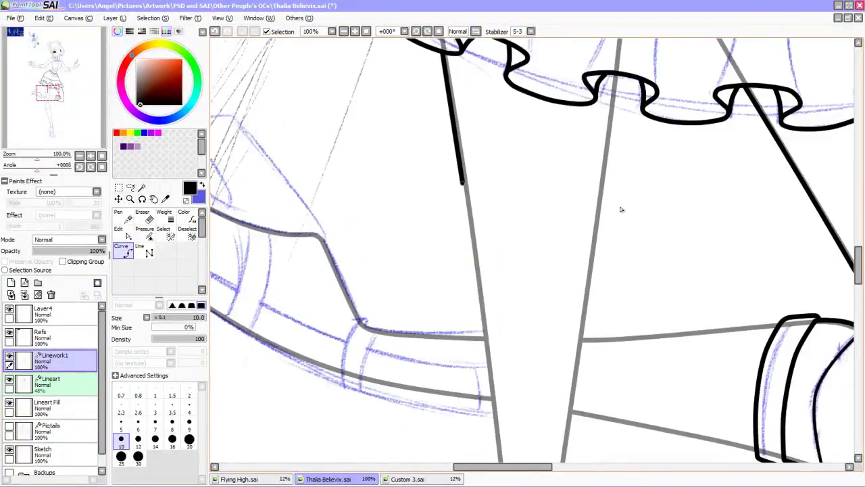
scroll(621, 209, down, 5)
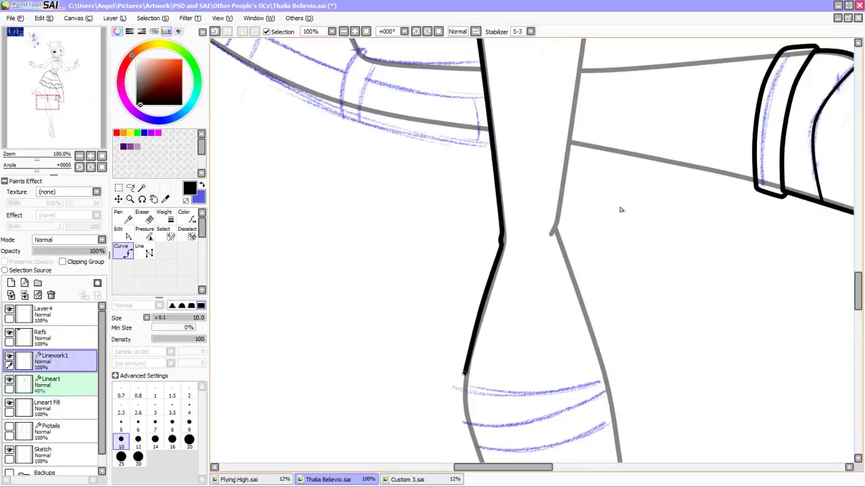
click(497, 435)
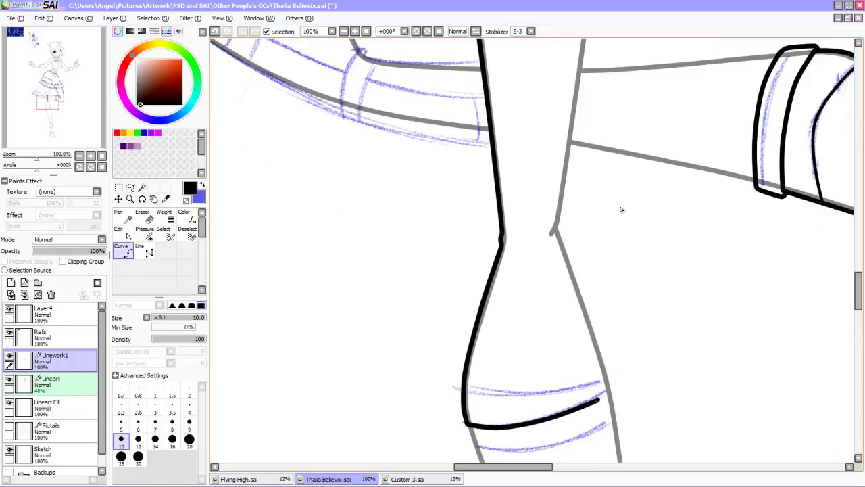
click(576, 287)
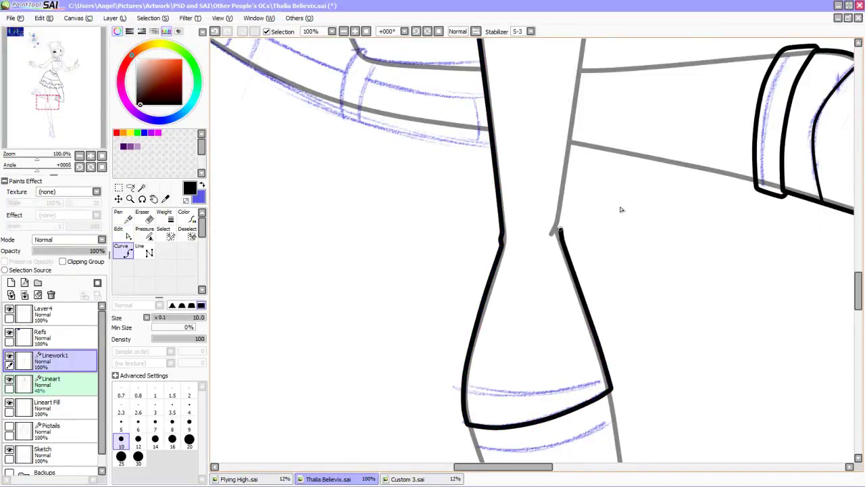
scroll(620, 210, up, 5)
scroll(621, 210, down, 3)
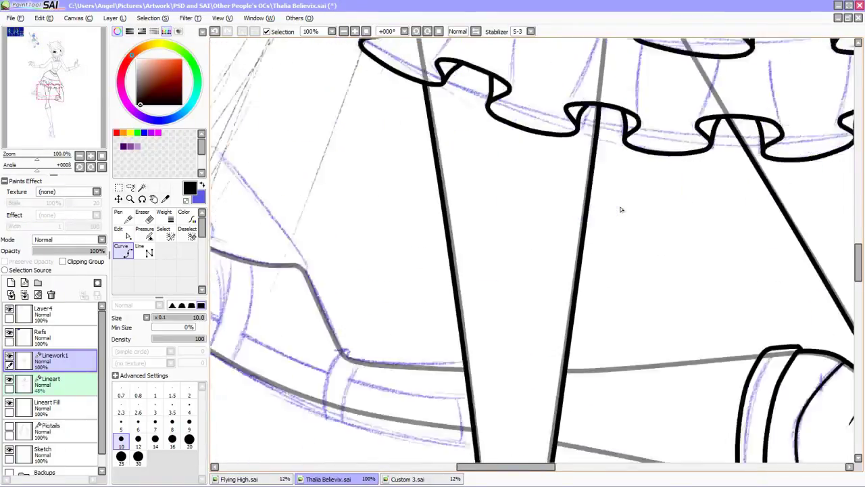
Ink a thin size 7 line across the standing leg below the knee and a size 10 cuff band beneath it.
scroll(620, 209, up, 1)
drag(679, 238, 466, 256)
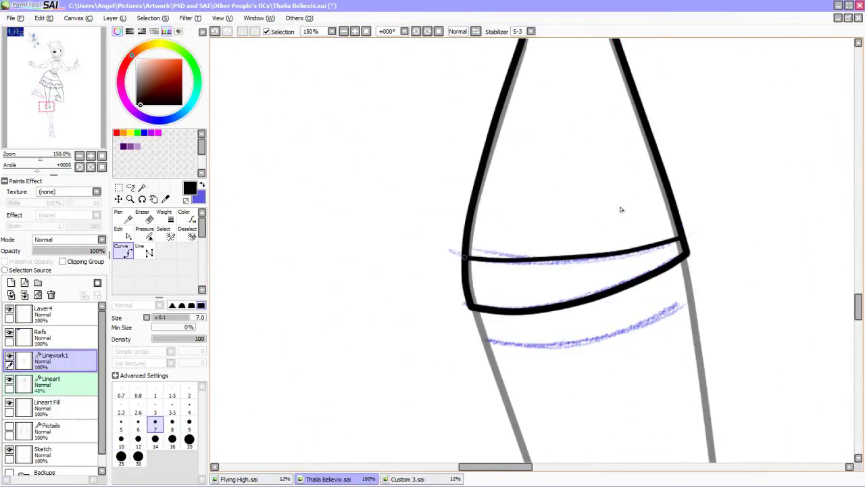
mouse_move(698, 298)
mouse_down()
mouse_move(561, 344)
mouse_move(460, 310)
mouse_up()
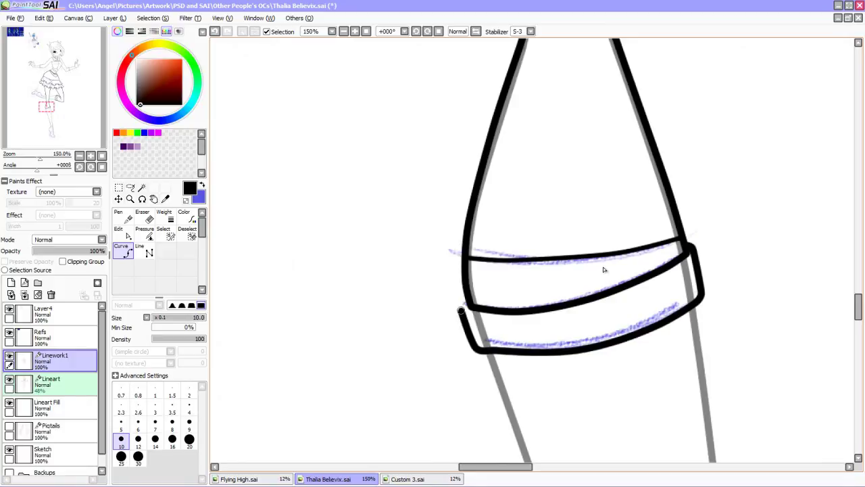
key(ctrl)
scroll(604, 270, down, 6)
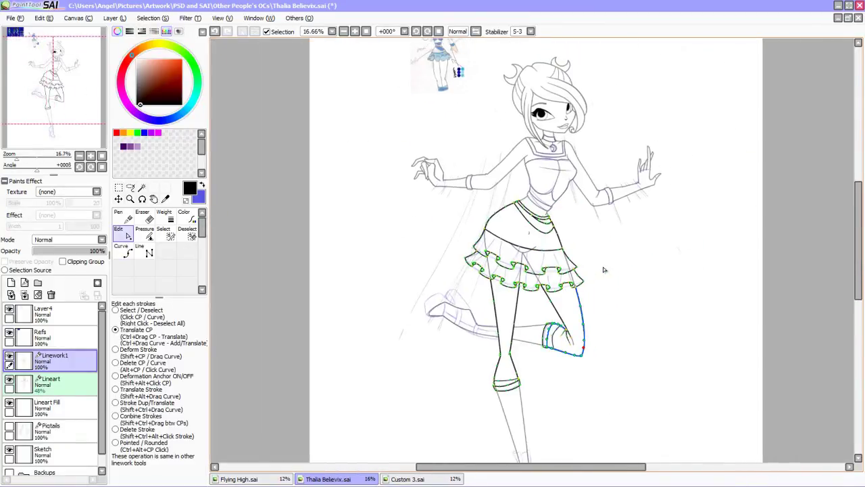
On the Sketch layer, erase the blue sketch lines around the torso, sleeves and skirt with the size 300 eraser.
key(Down)
key(Down)
key(Down)
key(Down)
scroll(604, 270, up, 1)
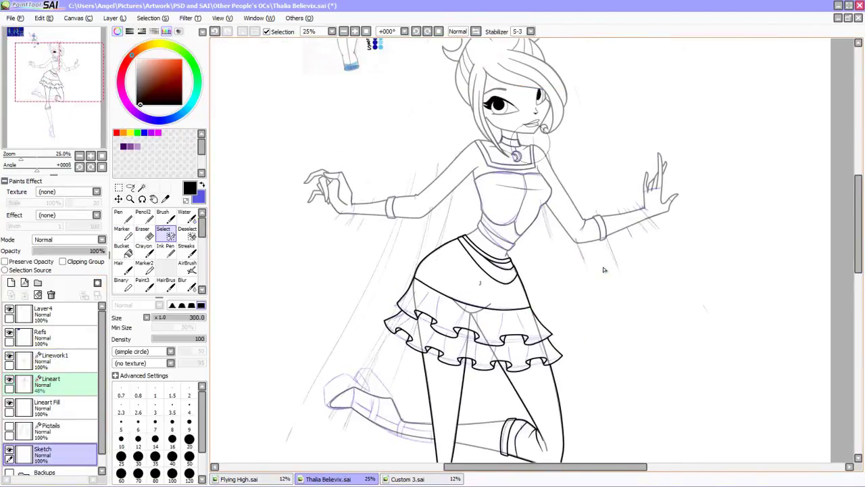
key(e)
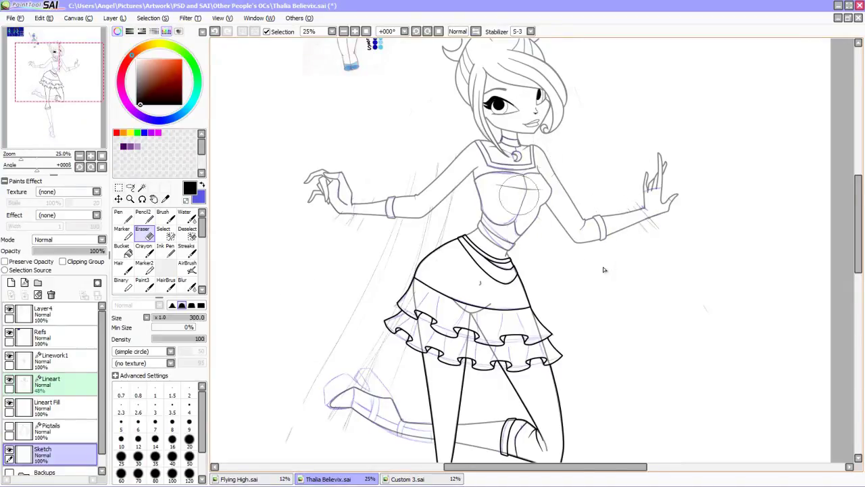
mouse_move(519, 195)
mouse_down()
mouse_move(499, 237)
mouse_move(433, 255)
mouse_up()
mouse_move(334, 292)
mouse_down()
mouse_move(379, 324)
mouse_move(462, 310)
mouse_up()
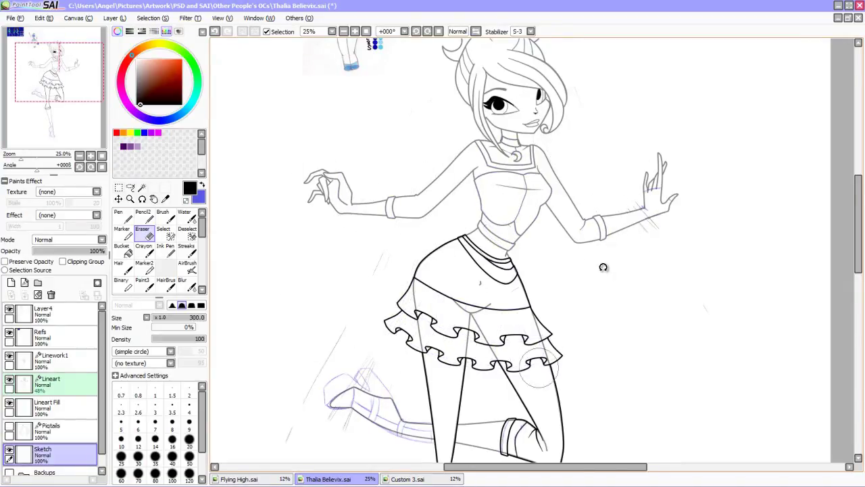
On the Lineart layer, erase the body outline hidden by the skirt and the raised thigh and knee with the size 100 eraser.
key(Up)
scroll(603, 269, up, 1)
scroll(541, 265, up, 1)
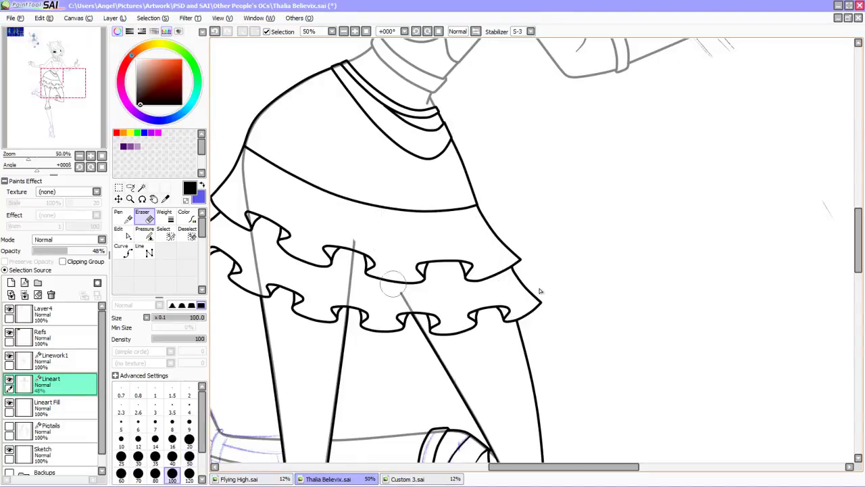
scroll(383, 270, up, 1)
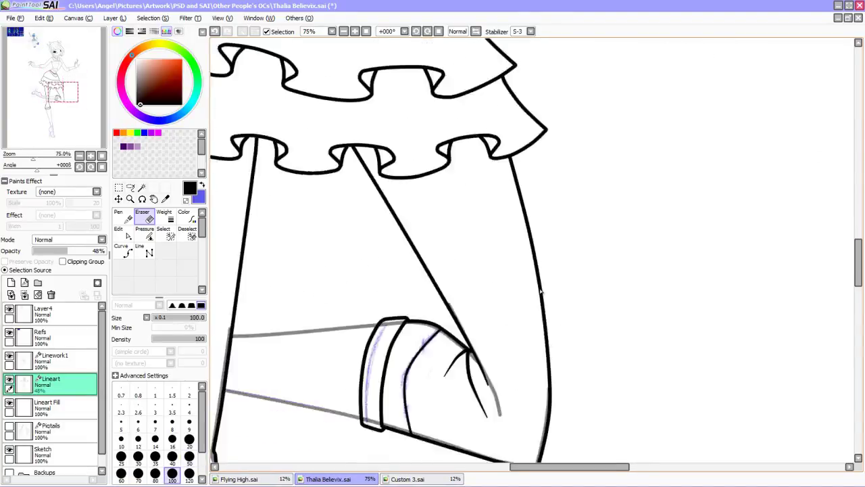
scroll(475, 370, down, 2)
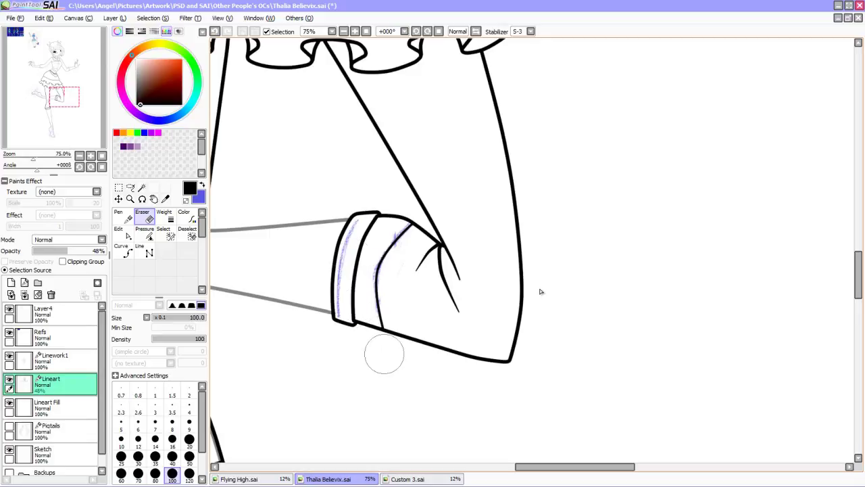
Erase the old grey Lineart outline along both edges of the standing leg down to the knee cuff.
scroll(541, 292, left, 3)
scroll(541, 291, down, 2)
scroll(540, 292, right, 1)
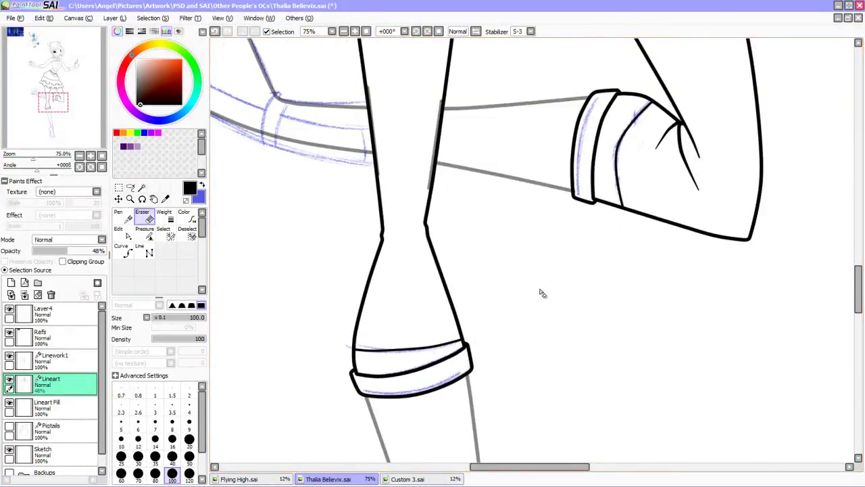
drag(372, 87, 371, 174)
drag(435, 99, 435, 189)
scroll(541, 292, up, 1)
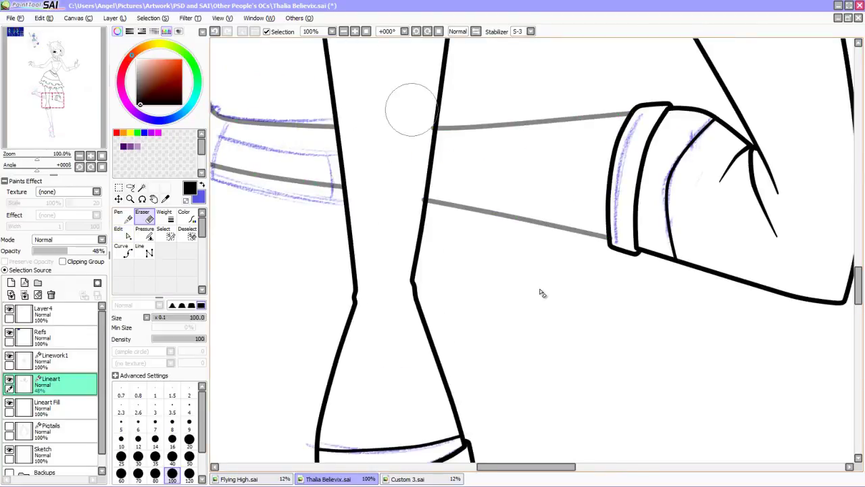
Erase the leftover sketch marks at both knee cuffs and set the Lineart layer's opacity to 100%.
scroll(544, 292, down, 1)
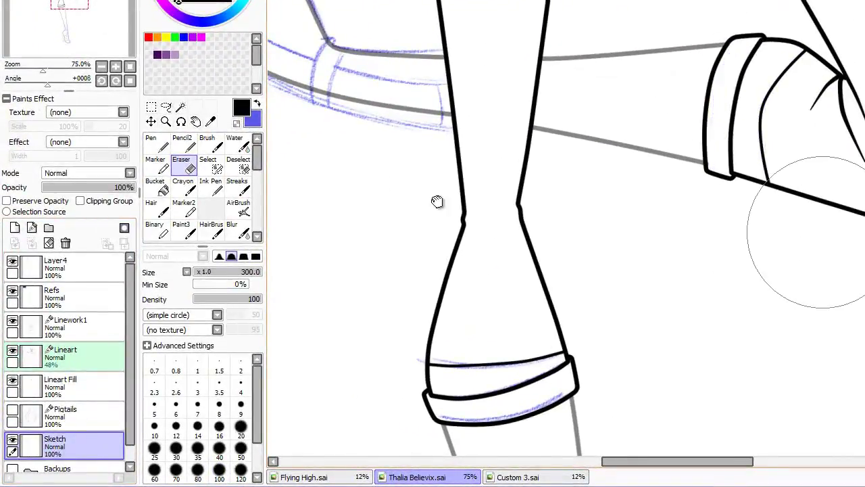
scroll(440, 203, down, 4)
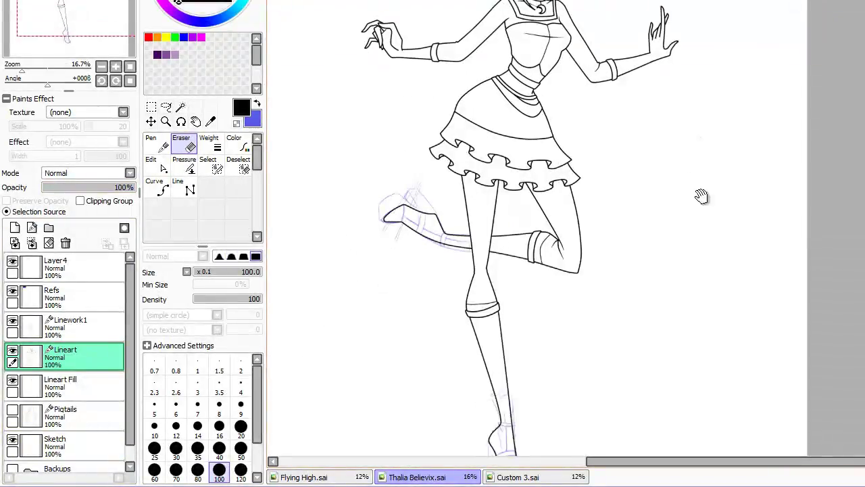
Draw a curved glove edge across the wrist of the bent hand on the figure's left side of the drawing.
scroll(696, 203, down, 1)
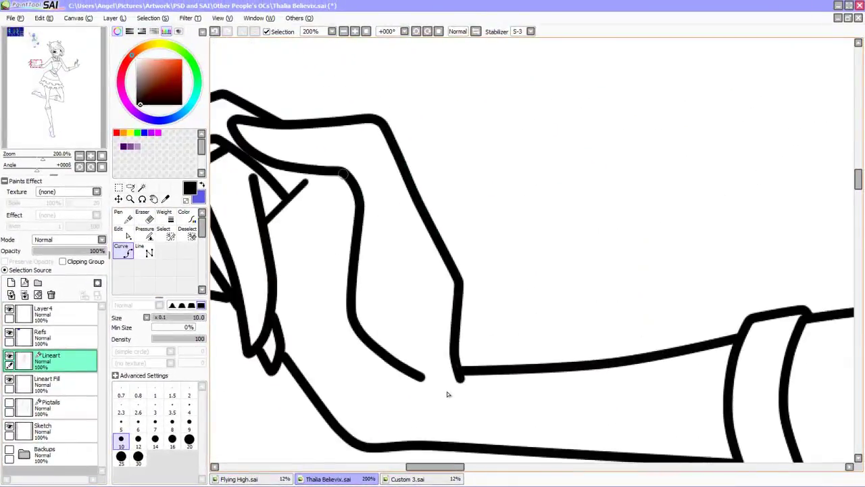
mouse_move(379, 119)
mouse_down()
mouse_move(342, 176)
mouse_move(323, 242)
mouse_up()
scroll(446, 392, up, 1)
mouse_move(547, 388)
mouse_down()
mouse_move(433, 171)
mouse_move(427, 230)
mouse_move(409, 267)
mouse_up()
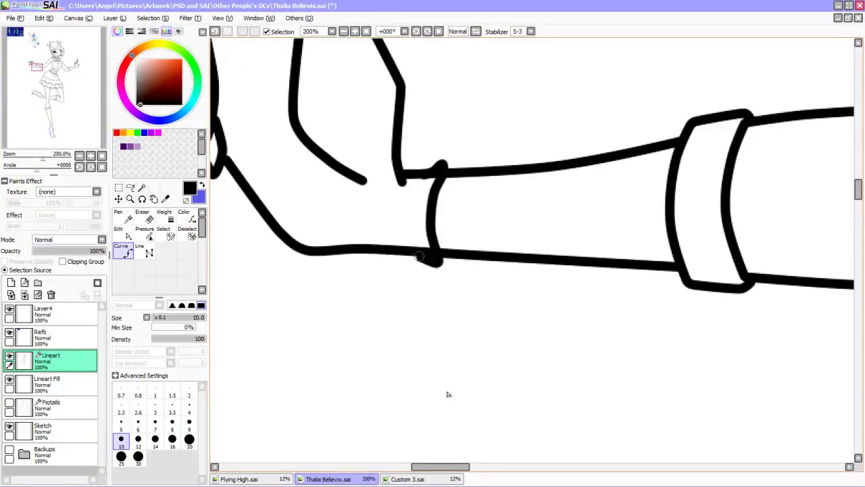
Draw glove edges on the open raised hand: across the wrist, below the fingers and around the thumb.
drag(35, 65, 75, 65)
mouse_move(389, 292)
mouse_down()
mouse_move(384, 299)
mouse_move(413, 376)
mouse_move(427, 383)
mouse_up()
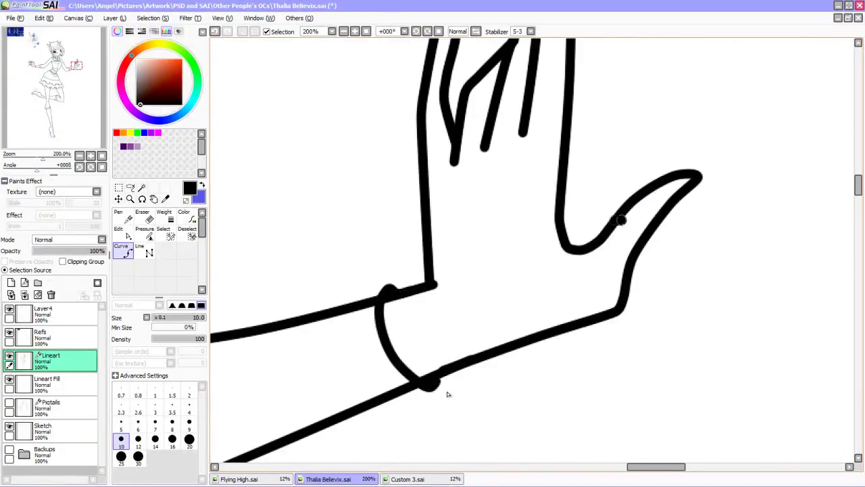
key(ctrl+minus)
key(ctrl+minus)
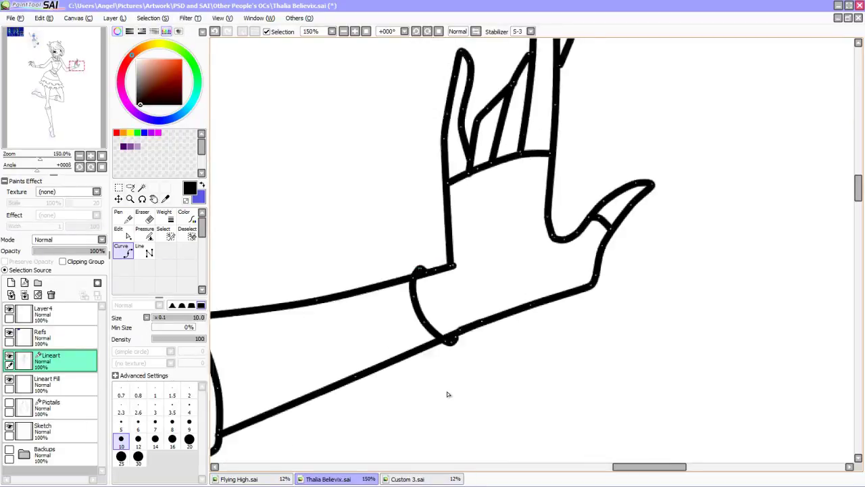
Create a linework layer above Lineart and ink the standing shoe's long front panel, outer front edge and toe outline.
key(ctrl+plus)
key(ctrl+plus)
click(24, 281)
key(ctrl+plus)
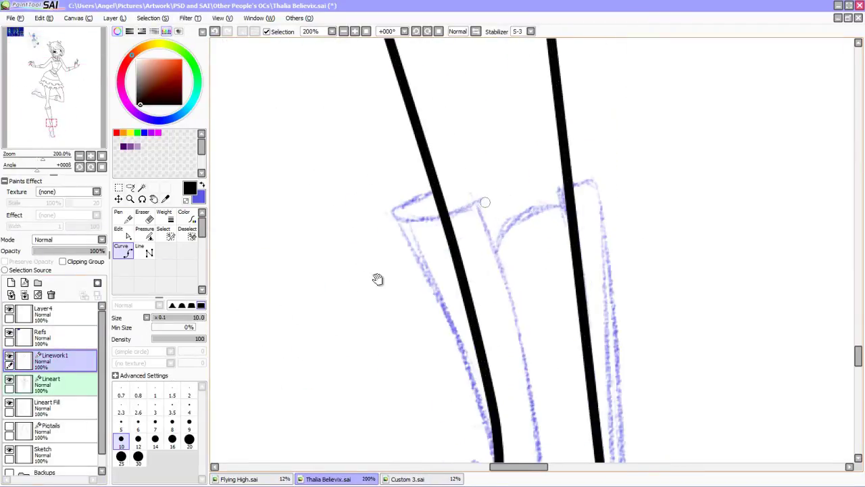
scroll(378, 280, up, 5)
click(422, 398)
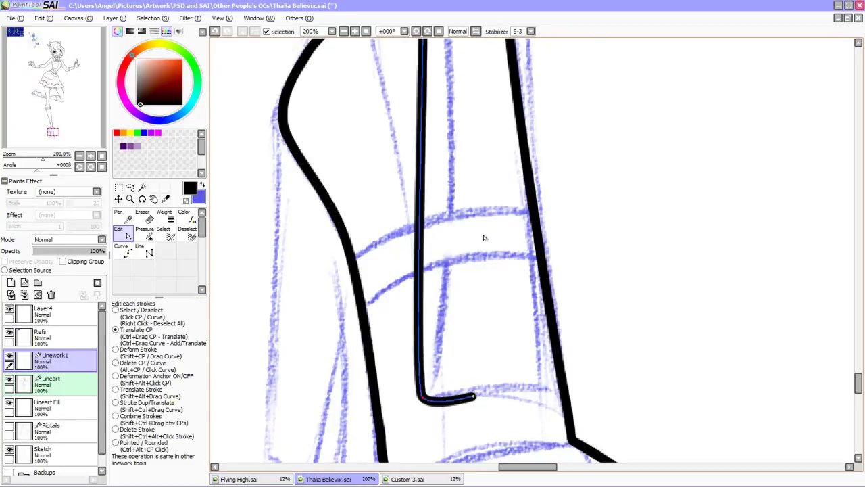
click(523, 344)
key(ctrl+minus)
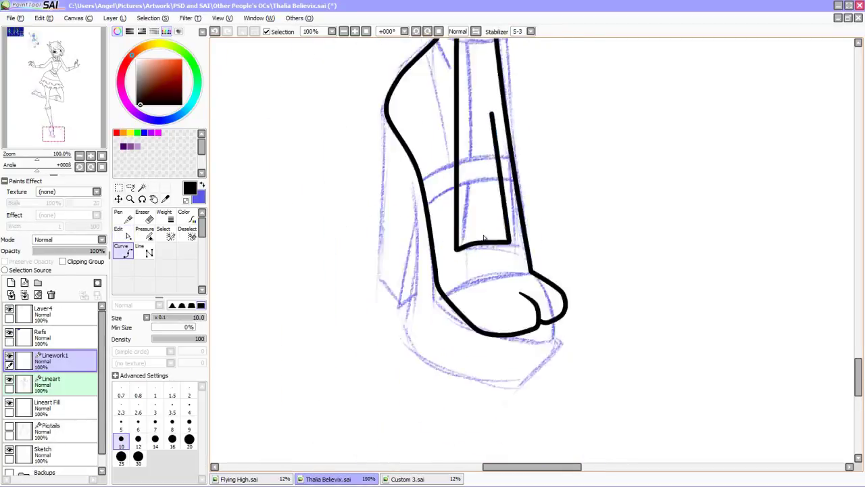
scroll(461, 194, up, 3)
scroll(484, 238, down, 3)
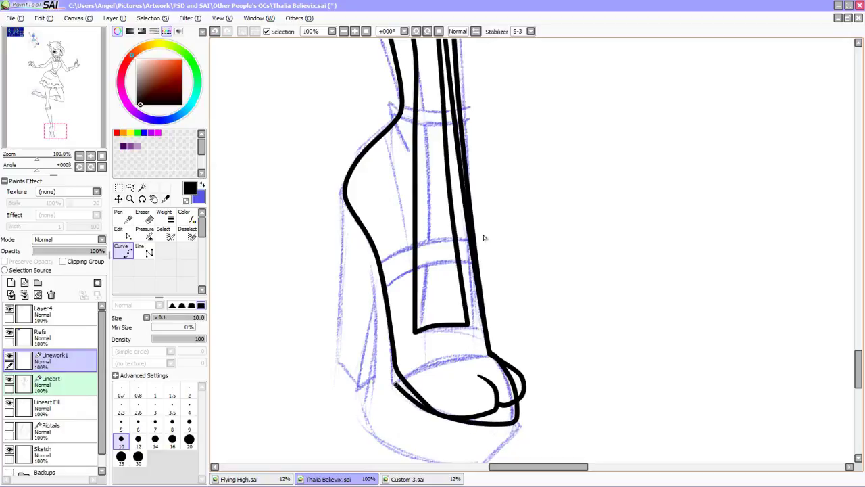
Lower the Lineart layer's opacity to 27%.
click(51, 382)
click(61, 251)
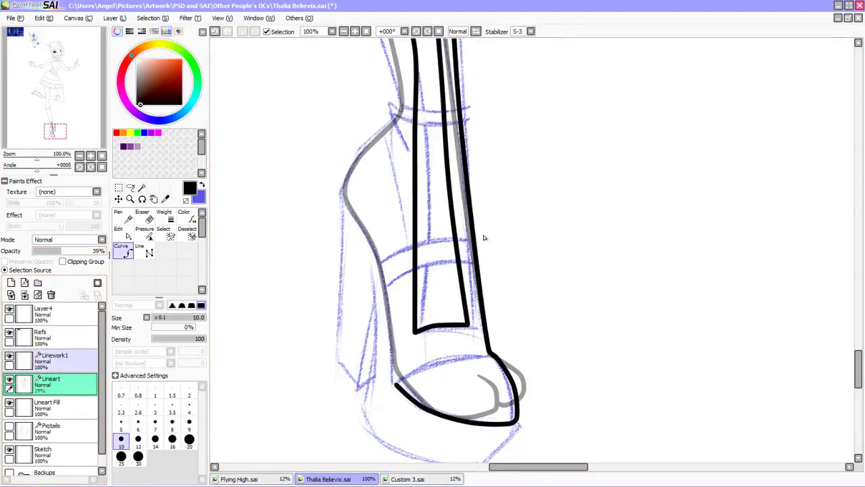
click(52, 250)
On Linework1, ink the standing shoe's back outline and its flared ankle opening with the curved tongue edge.
click(54, 358)
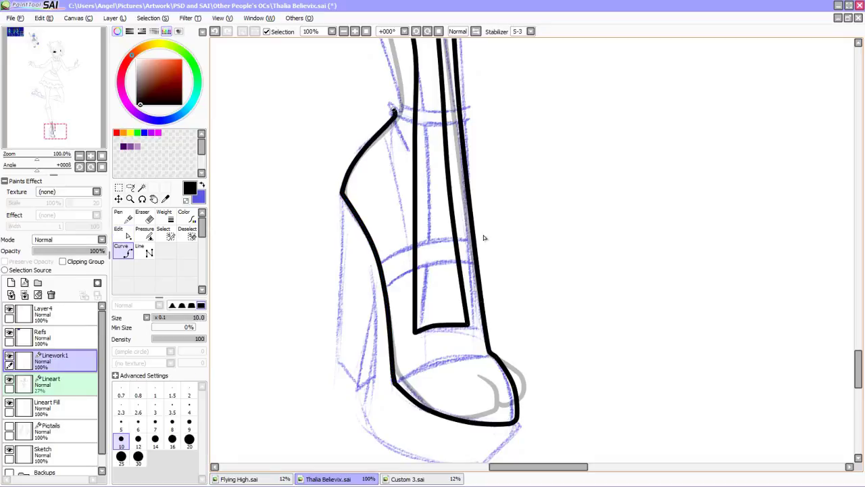
scroll(455, 257, up, 5)
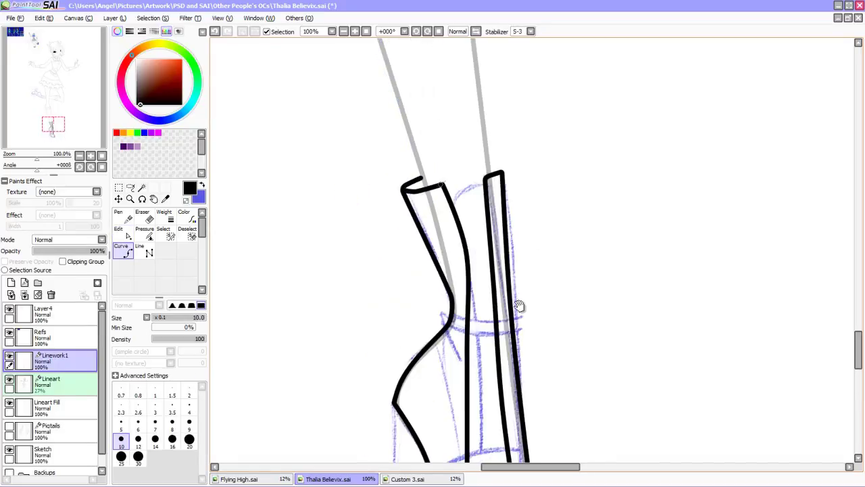
key(ctrl)
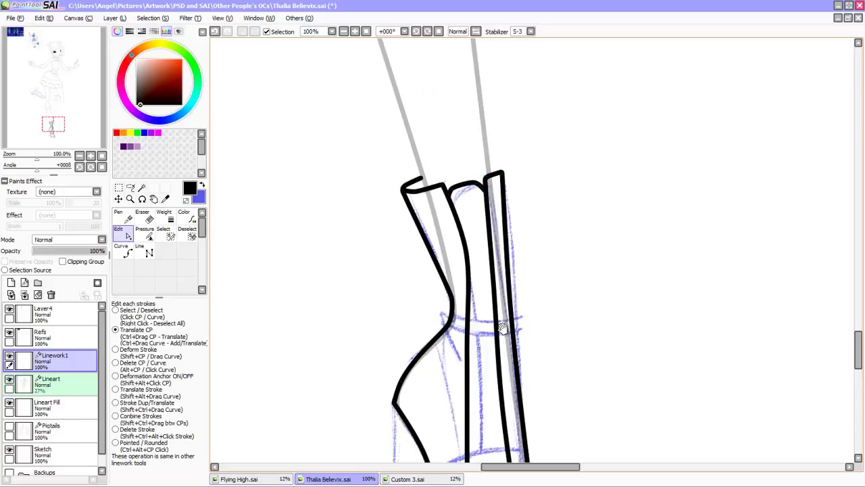
Ink the standing shoe's toe cap seam, platform sole and chunky heel over the sketch.
scroll(449, 168, down, 5)
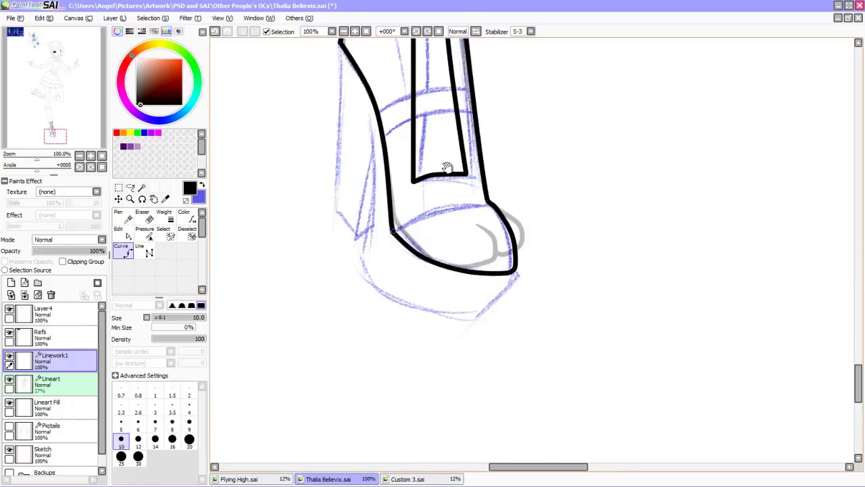
scroll(448, 167, up, 1)
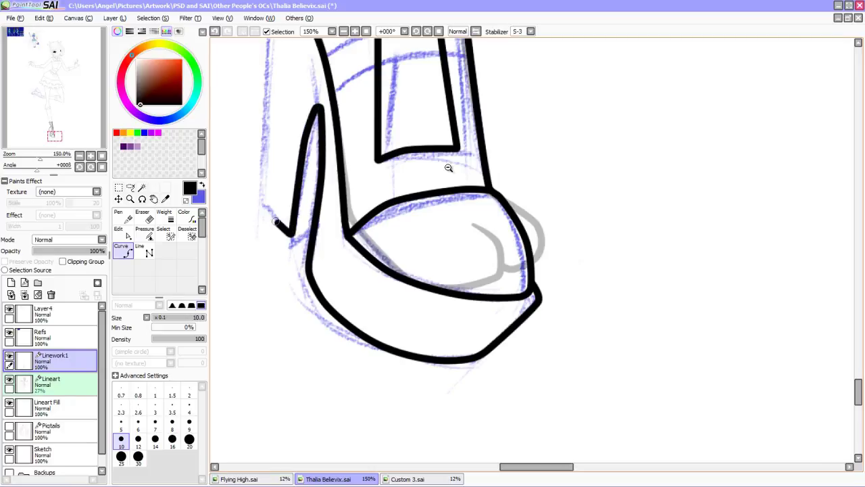
scroll(448, 168, up, 2)
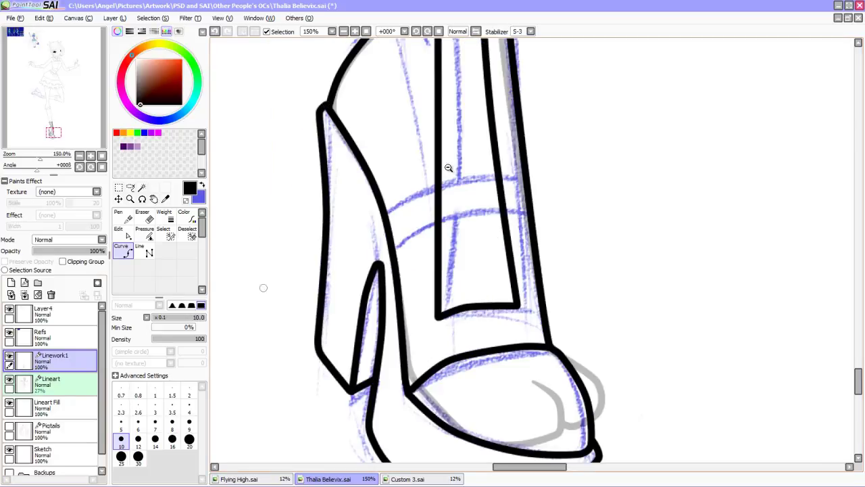
Create another linework layer above Linework1 and ink the instep strap and ankle strap of the standing shoe.
click(24, 282)
drag(409, 245, 365, 346)
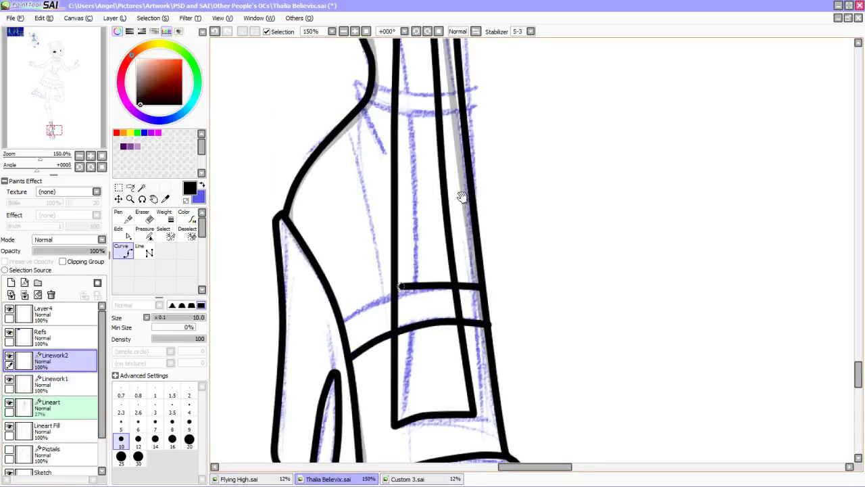
scroll(521, 220, up, 2)
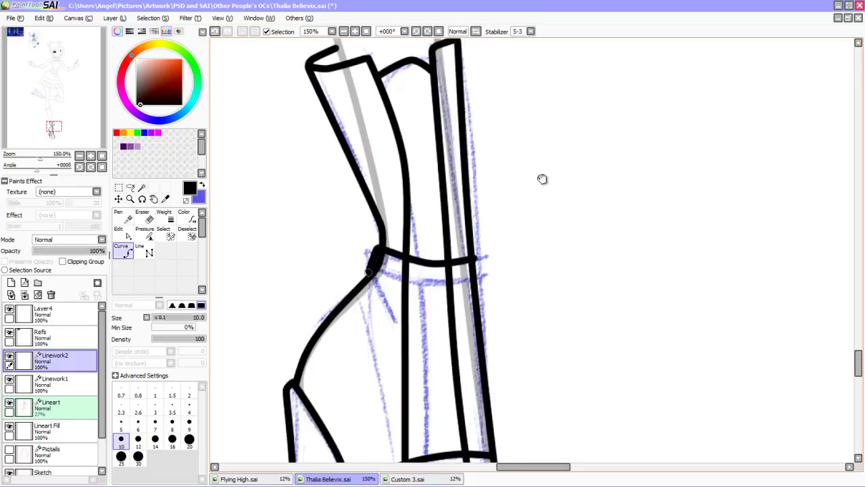
click(486, 300)
double_click(484, 258)
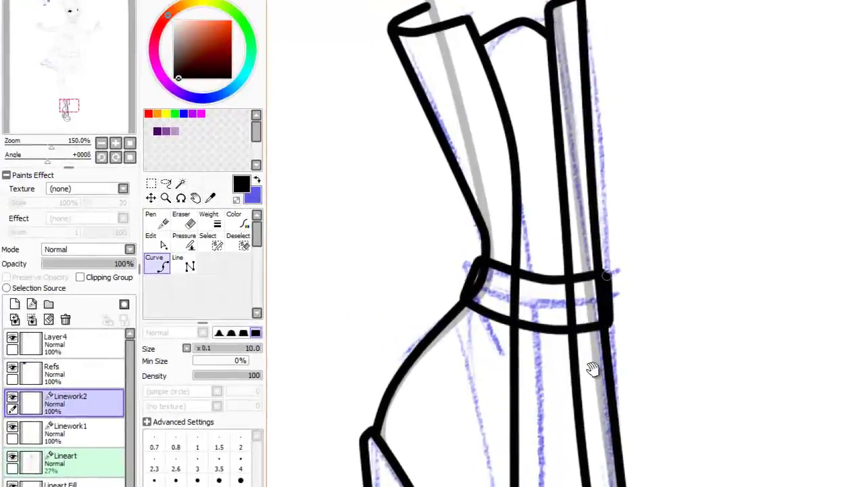
Erase the shoe lines on Linework1 that run through the ankle and instep straps.
click(68, 432)
click(181, 219)
mouse_move(476, 292)
mouse_down()
mouse_move(517, 300)
mouse_move(594, 301)
mouse_up()
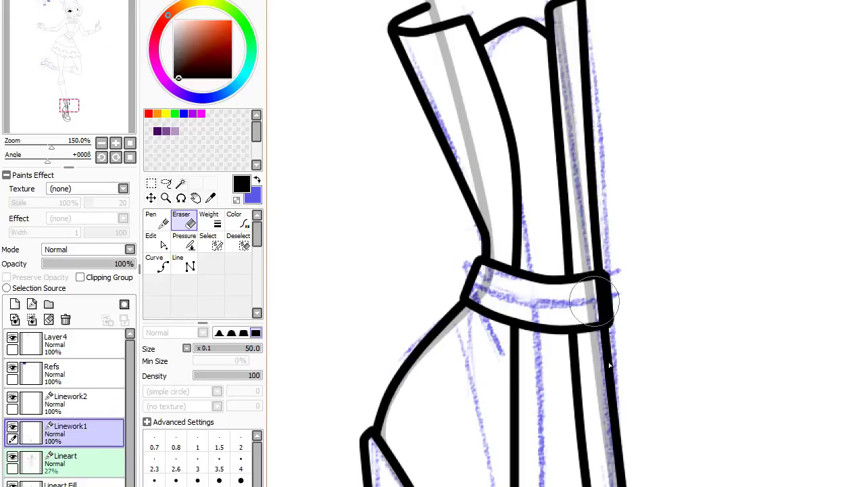
scroll(595, 300, down, 2)
Finish the instep strap's outer end on Linework2 and clean up the line behind it on Linework1.
click(67, 396)
click(155, 263)
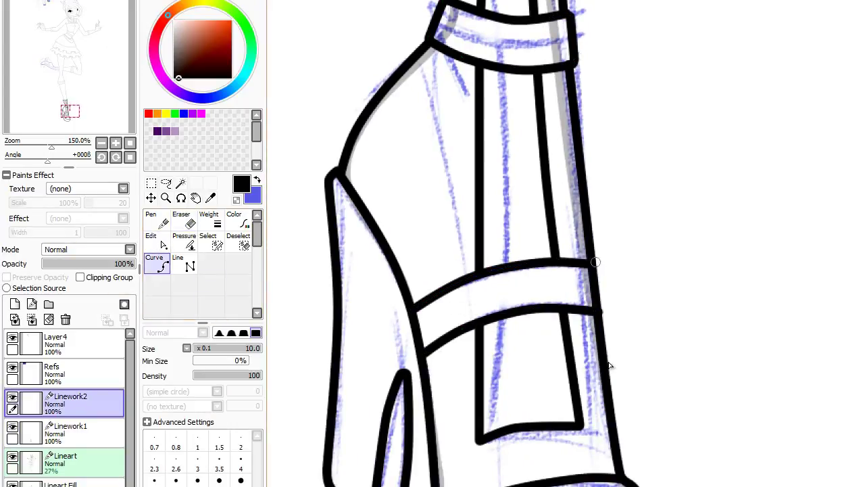
click(68, 433)
key(e)
On Linework1, ink the raised shoe's long centre line and the curved top edge of its ankle opening.
key(minus)
key(minus)
key(minus)
key(minus)
key(minus)
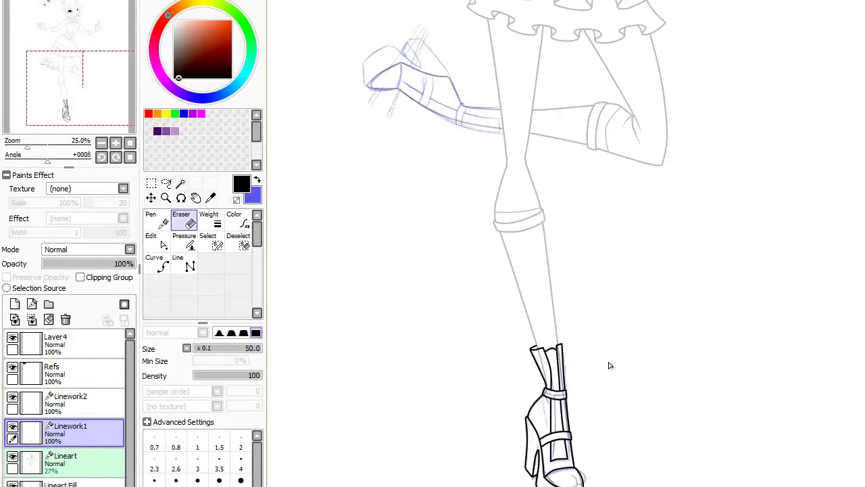
key(plus)
key(plus)
key(plus)
key(plus)
key(plus)
key(Delete)
key(Delete)
key(Delete)
key(Delete)
key(Delete)
key(Delete)
key(Delete)
key(Delete)
key(c)
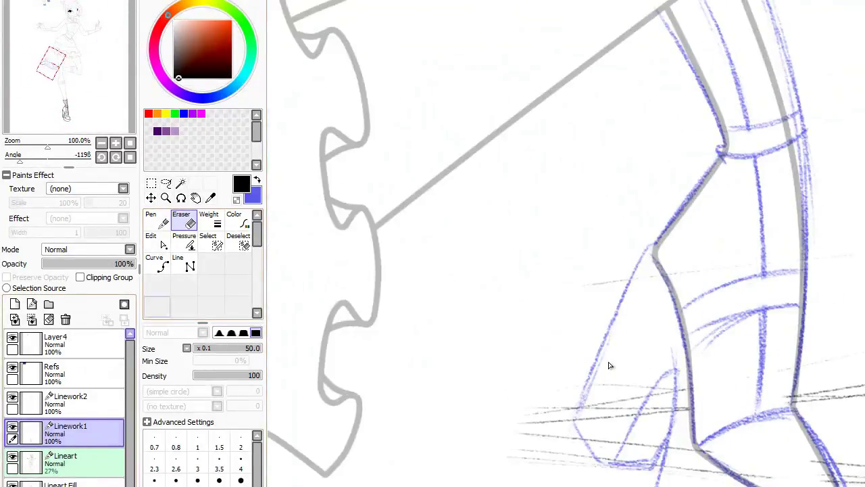
click(650, 171)
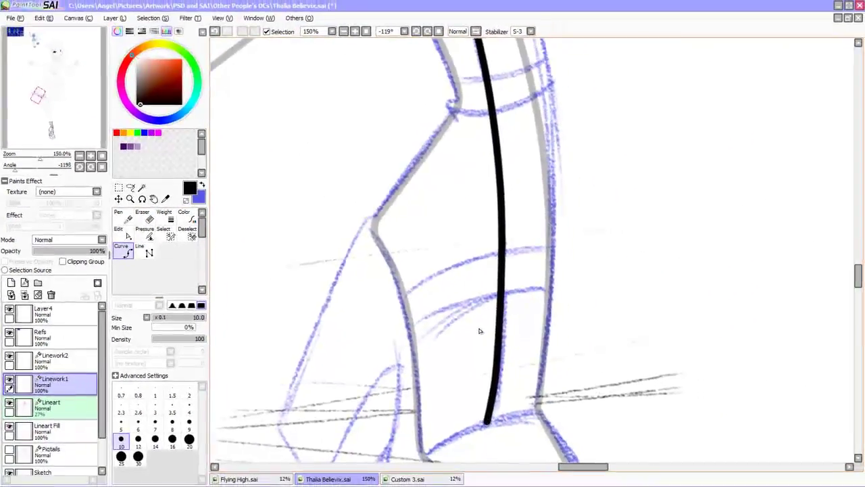
click(469, 152)
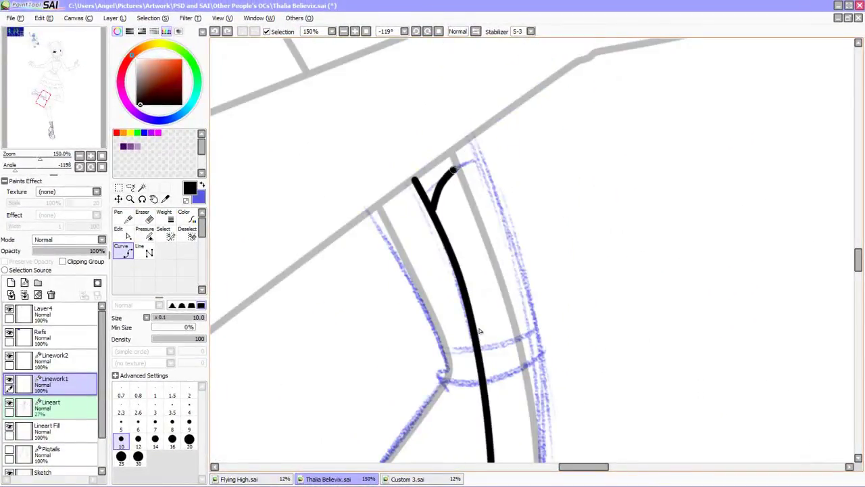
Ink the raised shoe's front edge down to the toe tip and start the underside of the toe.
scroll(479, 331, down, 5)
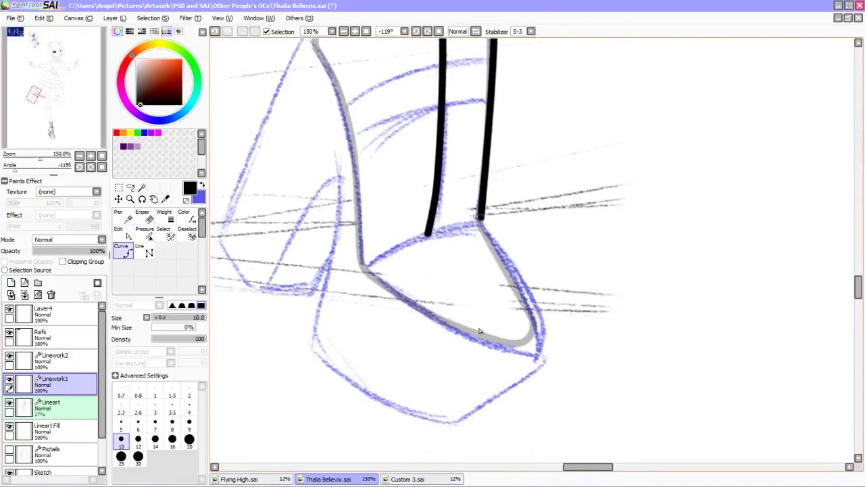
double_click(539, 353)
click(538, 353)
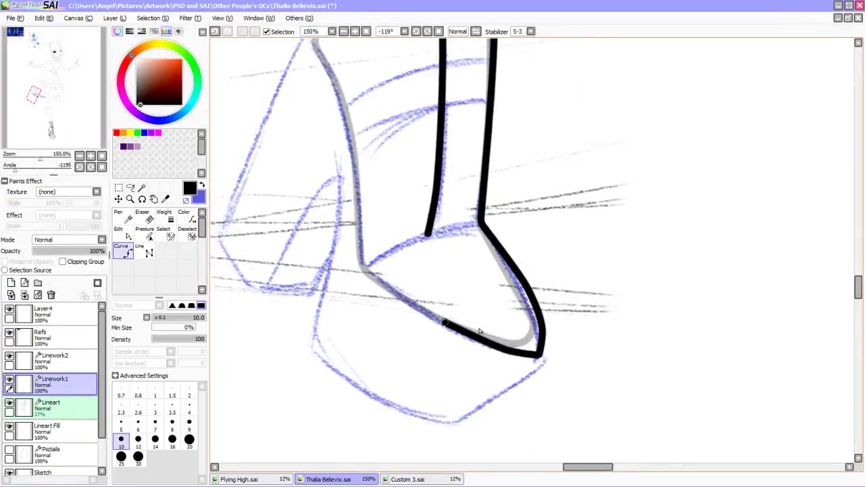
Ink the raised shoe's back outline from the toe underside around the heel and ankle up to the opening.
double_click(356, 252)
key(ctrl)
scroll(479, 331, up, 5)
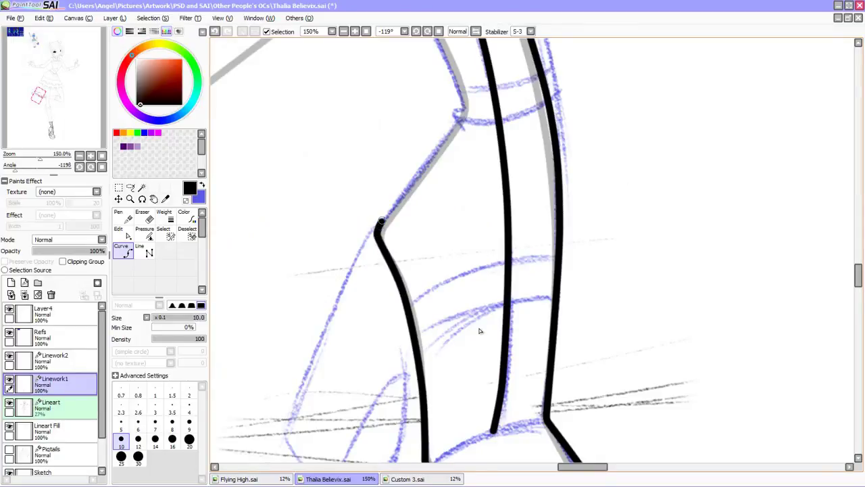
key(ctrl)
click(458, 114)
scroll(479, 330, up, 3)
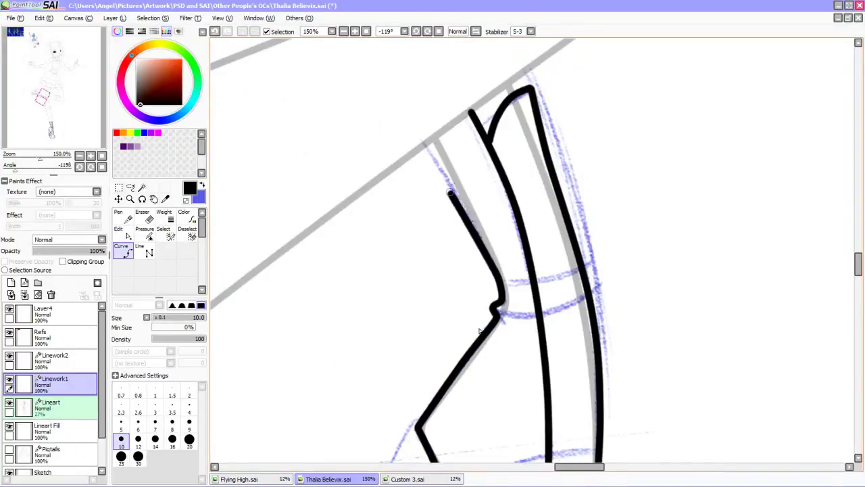
Ink the raised shoe's toe cap seam, platform sole and angular heel over the sketch.
scroll(479, 331, down, 8)
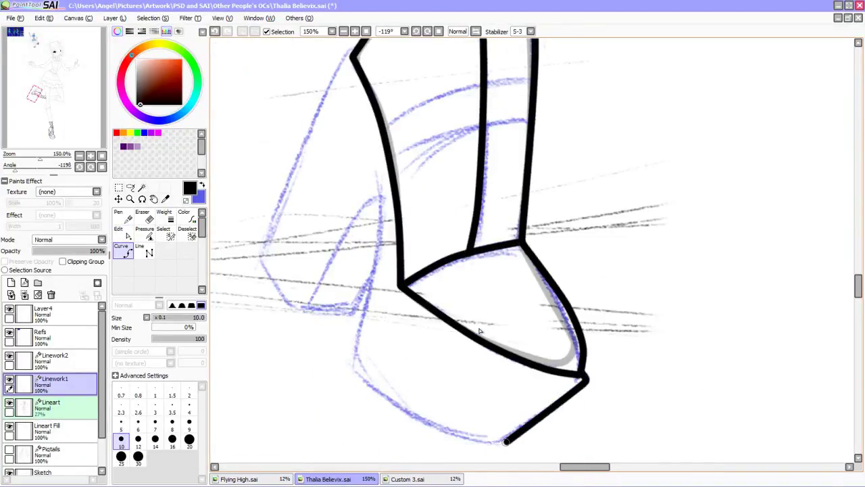
click(444, 431)
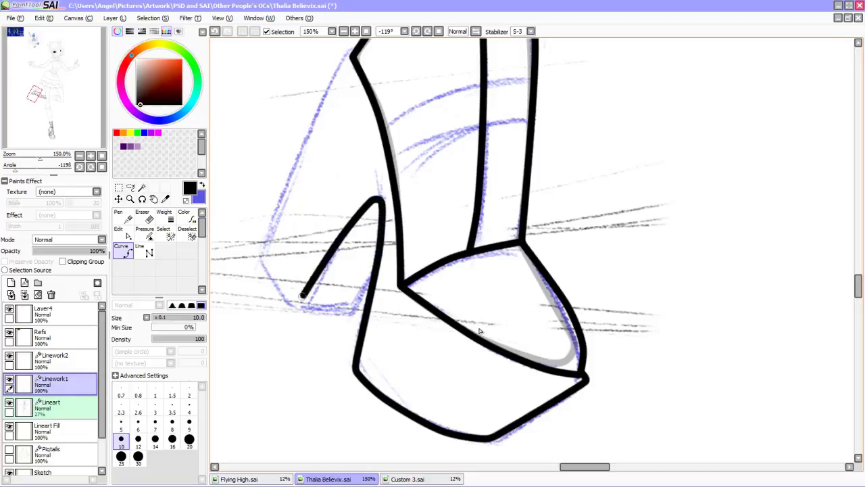
scroll(479, 331, up, 6)
scroll(480, 331, down, 5)
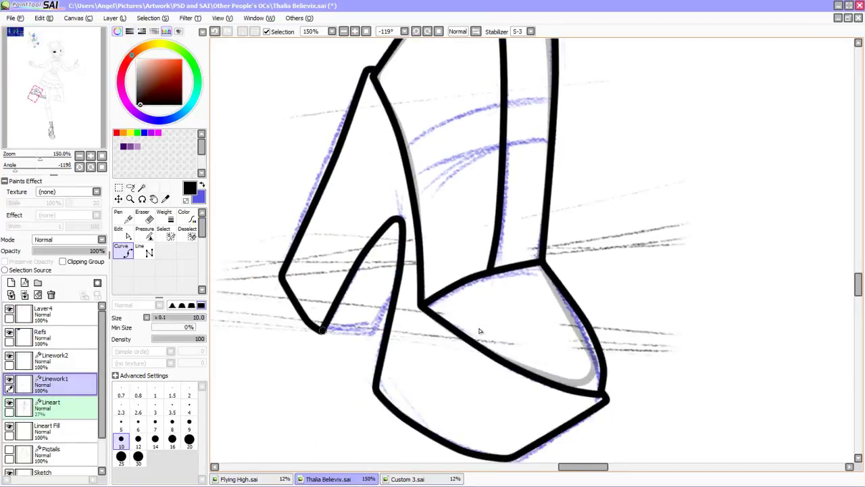
On Linework2, ink the instep strap and ankle strap of the raised shoe.
scroll(480, 330, up, 5)
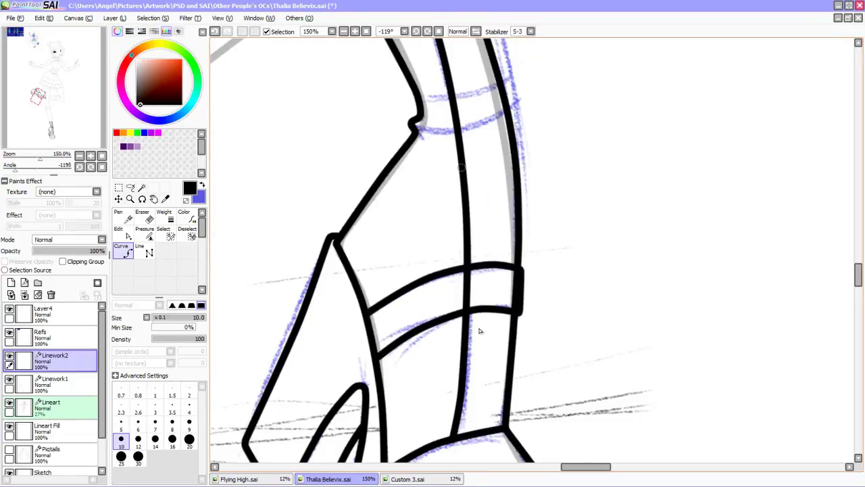
scroll(473, 293, up, 3)
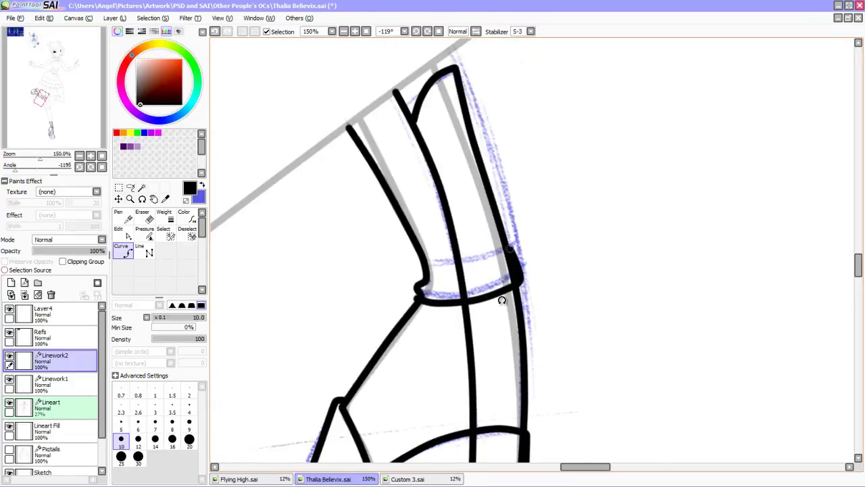
Erase the raised shoe's lines on Linework1 that run through its ankle and instep straps.
key(Down)
key(e)
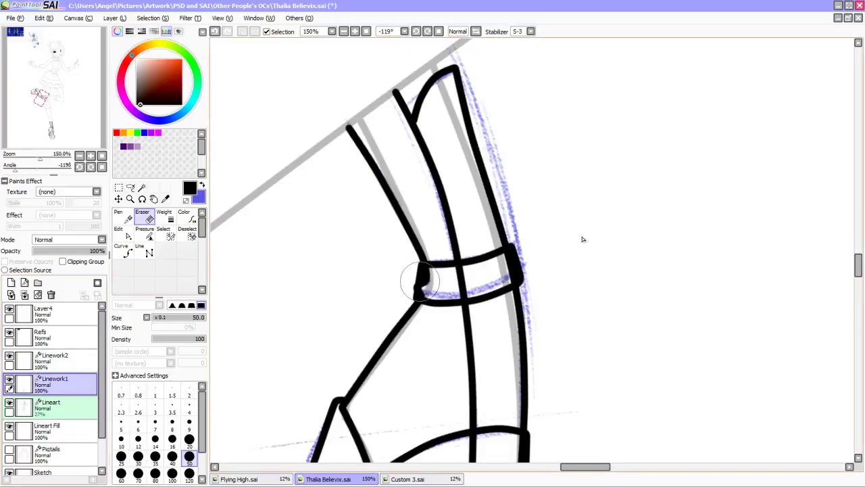
scroll(582, 239, down, 3)
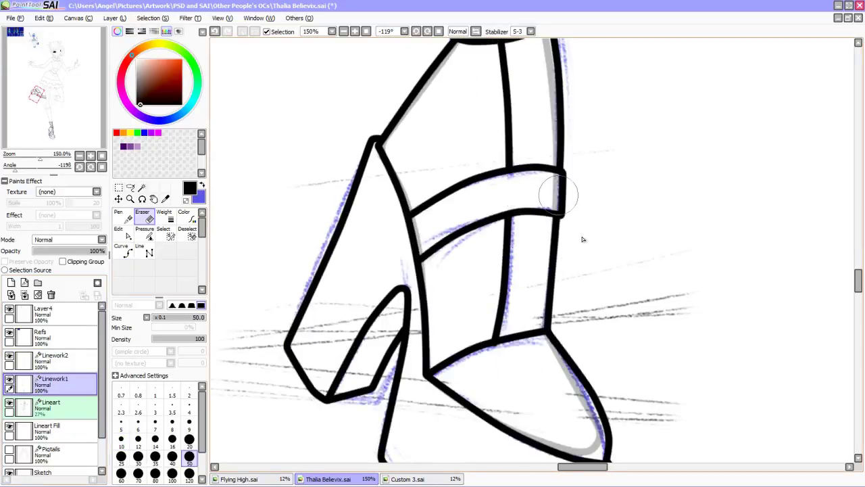
On the Lineart layer, erase the old leg lines that run through the standing shoe.
key(Home)
key(minus)
key(minus)
key(Down)
key(Down)
key(Up)
key(plus)
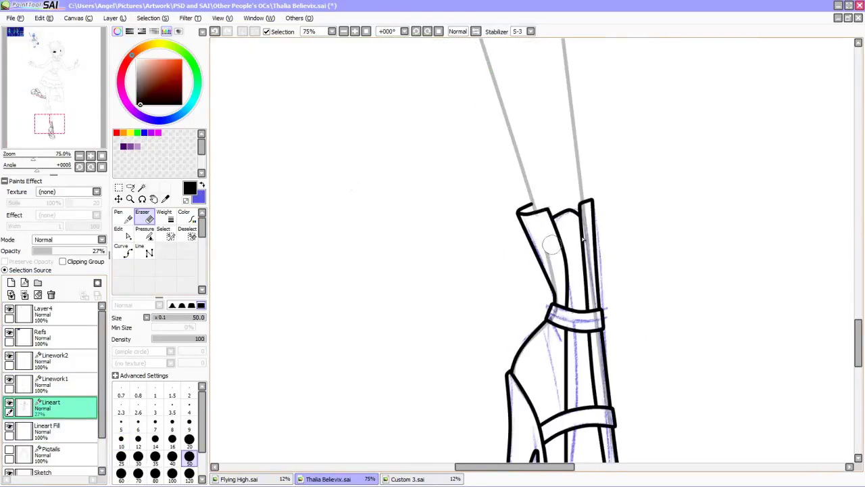
scroll(581, 239, down, 2)
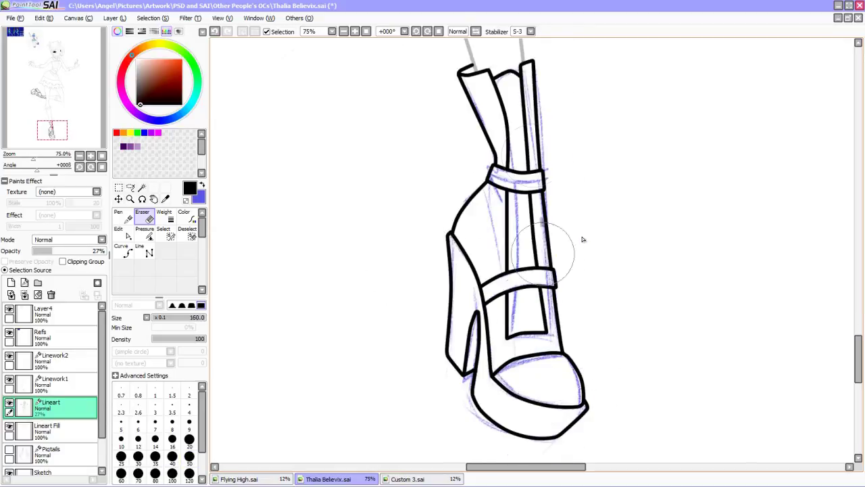
Erase the old Lineart foot and leg lines beneath the raised shoe with a size 160 eraser.
scroll(582, 240, up, 10)
key(plus)
key(bracketright)
key(bracketright)
key(bracketright)
scroll(582, 239, up, 2)
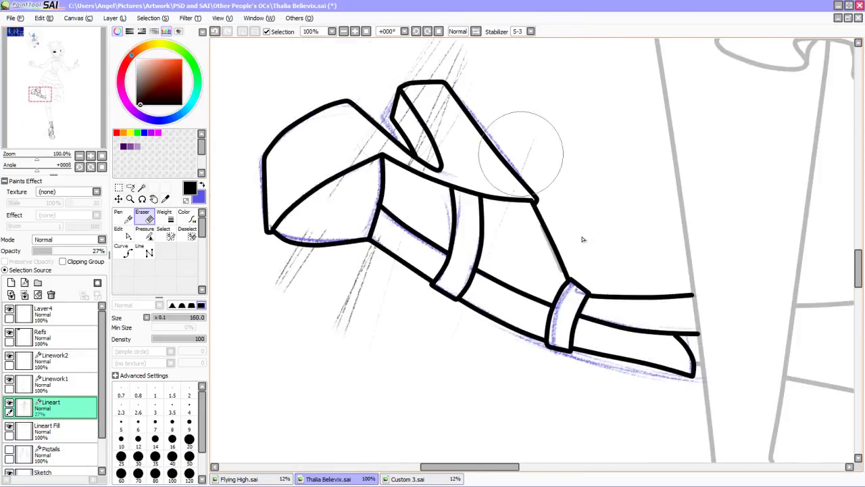
Merge Linework1 and Linework2 into Lineart at 100% opacity and show the Pigtails layer.
key(minus)
key(minus)
key(minus)
key(minus)
key(minus)
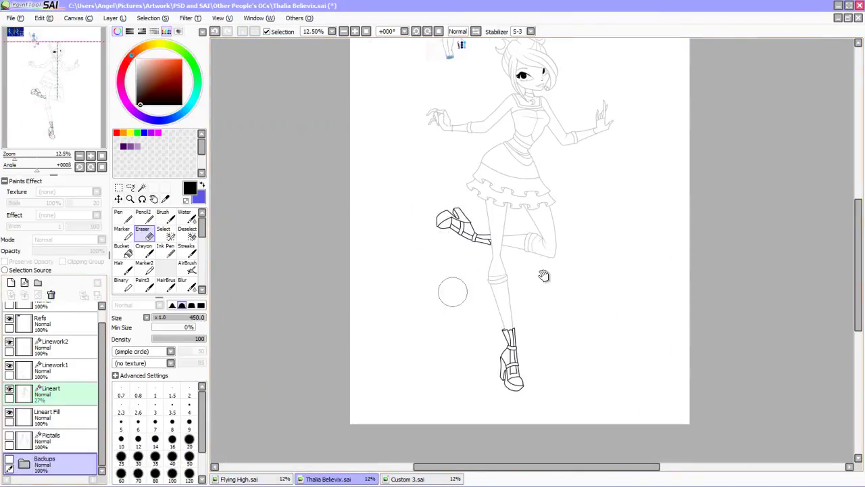
click(54, 369)
click(50, 294)
click(54, 392)
click(9, 388)
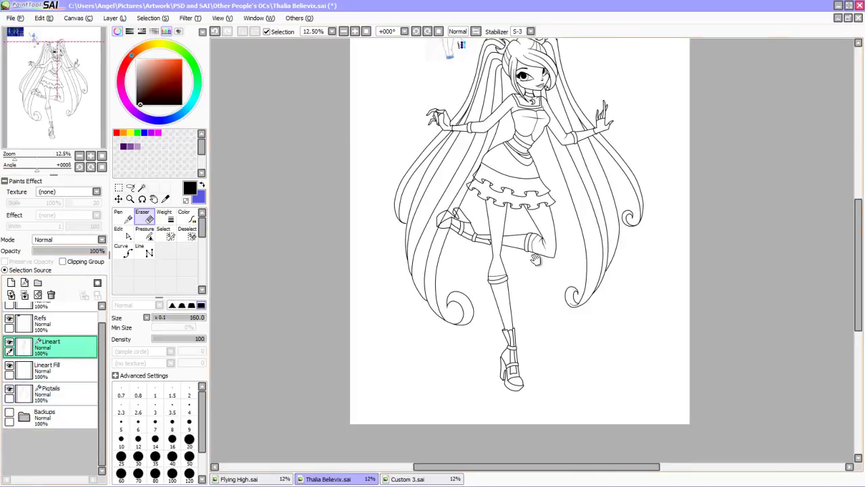
Recolour the Pigtails strokes blue and erase the parts that cross the raised shoe.
key(plus)
key(plus)
key(plus)
key(plus)
key(plus)
key(x)
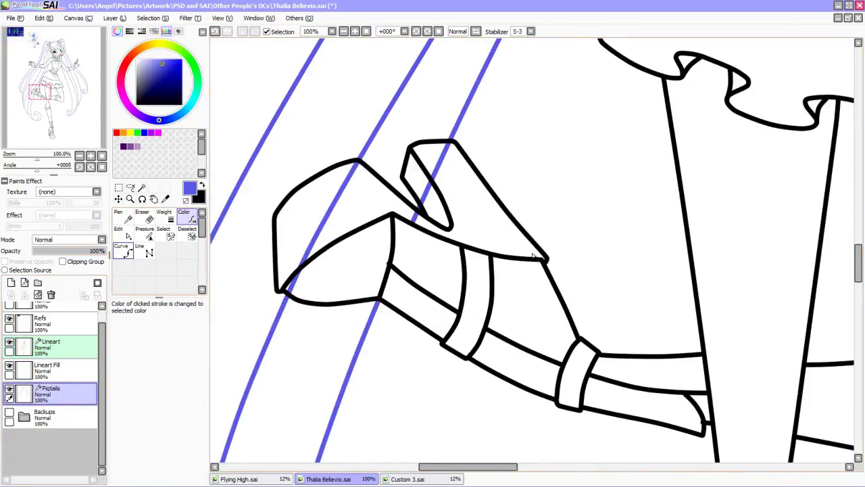
key(minus)
key(minus)
key(minus)
key(minus)
key(minus)
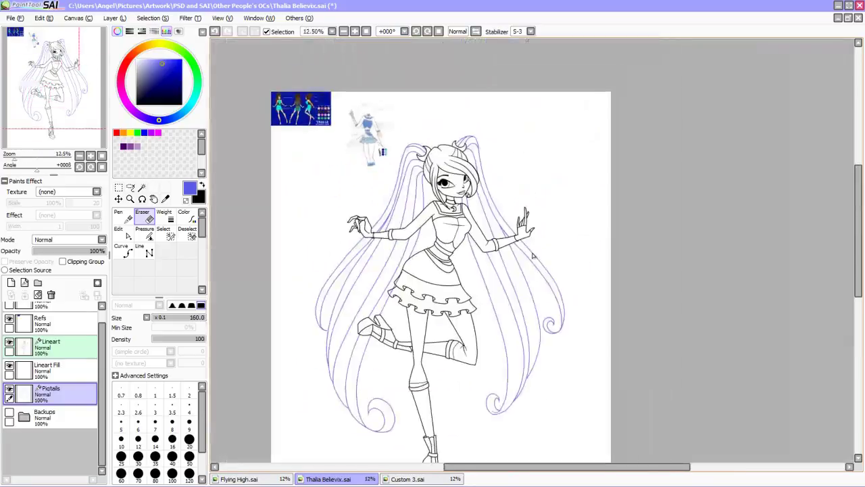
Erase the blue pigtail strokes that run across the torso and arms.
key(plus)
key(plus)
key(plus)
scroll(532, 256, right, 5)
scroll(532, 255, up, 3)
scroll(532, 255, down, 3)
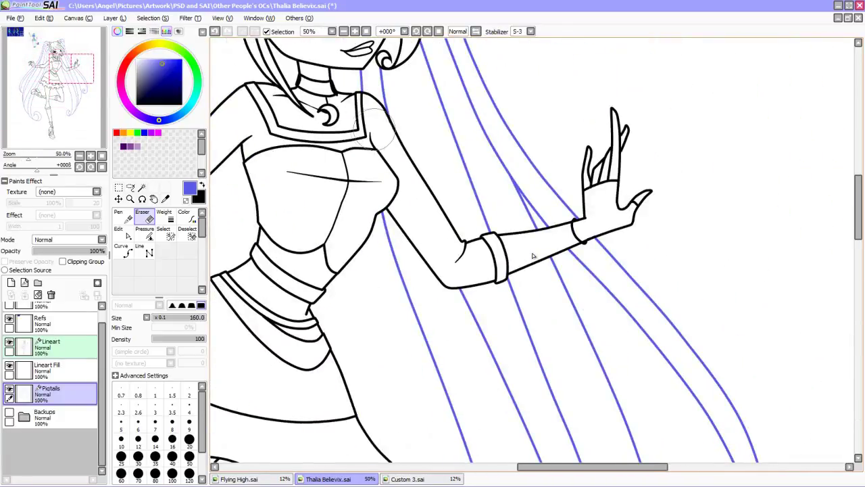
Erase the blue pigtail strokes that overlap the waist and ruffled skirt.
key(minus)
key(minus)
key(e)
key(x)
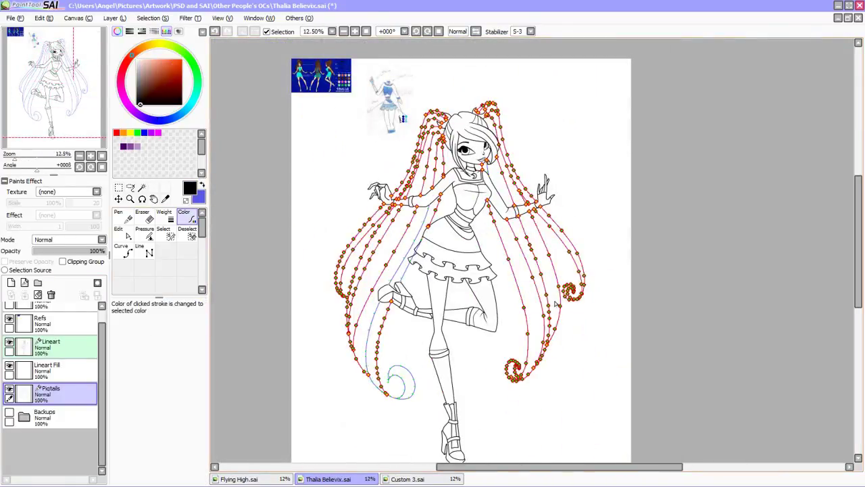
key(plus)
key(plus)
key(plus)
key(e)
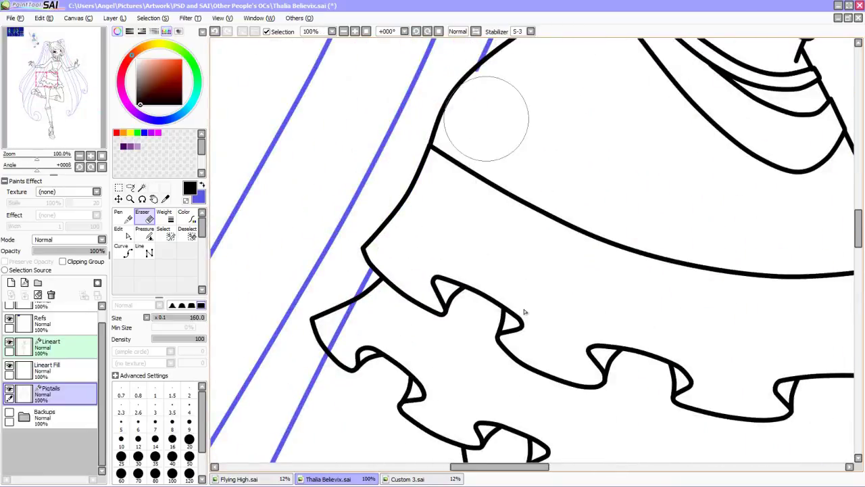
Recolour all the strokes on the Pigtails layer black.
key(minus)
key(minus)
key(minus)
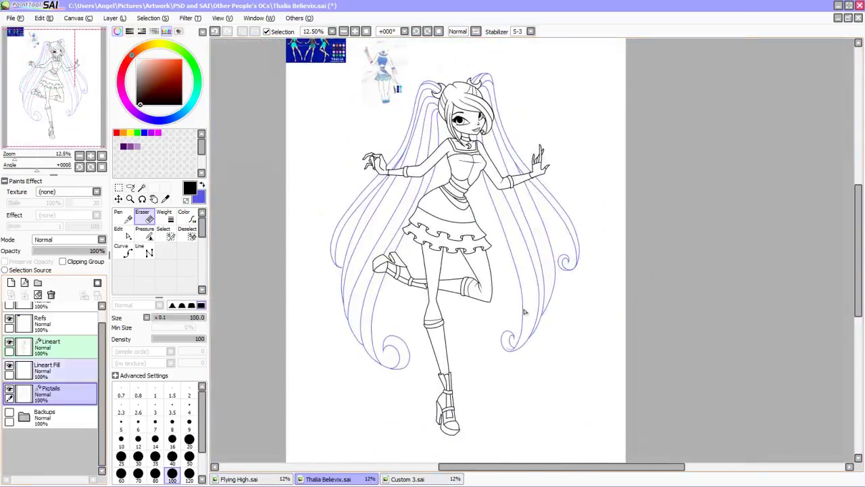
key(e)
click(524, 311)
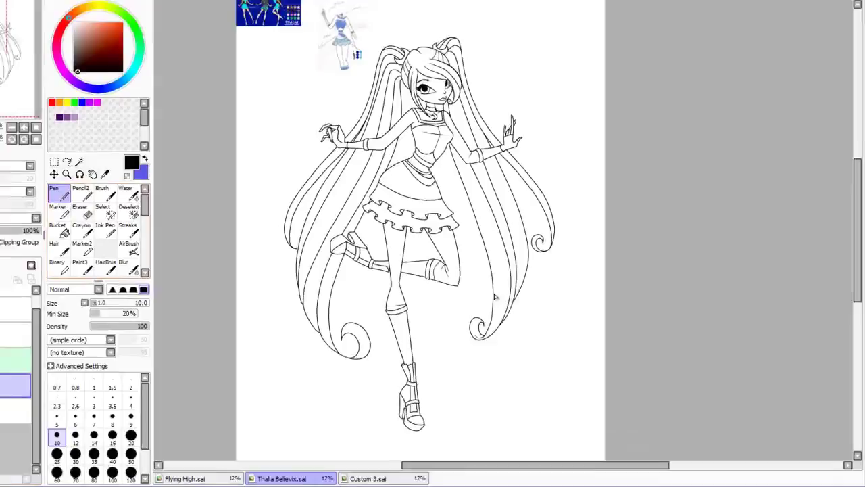
On Lineart Fill, draw thin tapering fold lines above the ruffles of both skirt tiers with a size 10 pen.
scroll(524, 311, up, 6)
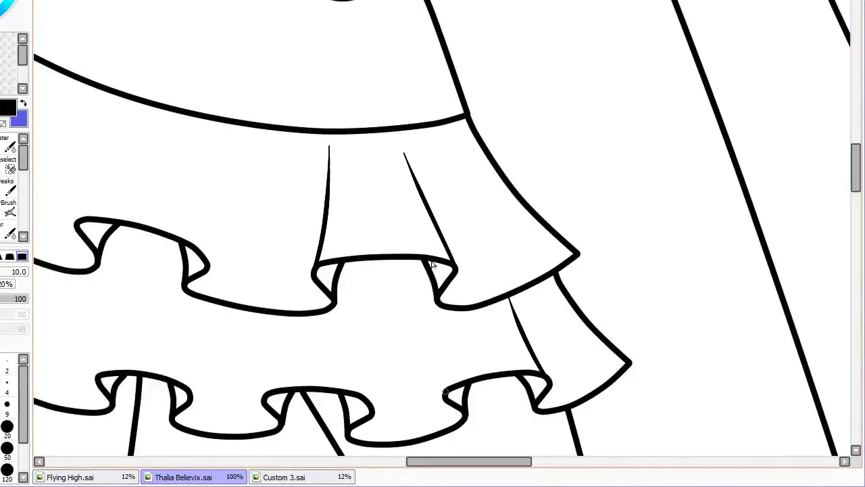
drag(271, 328, 477, 294)
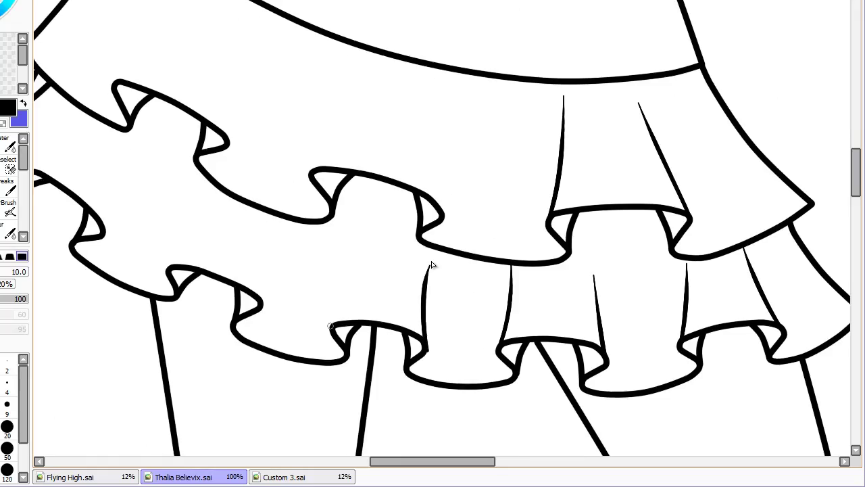
drag(536, 288, 464, 293)
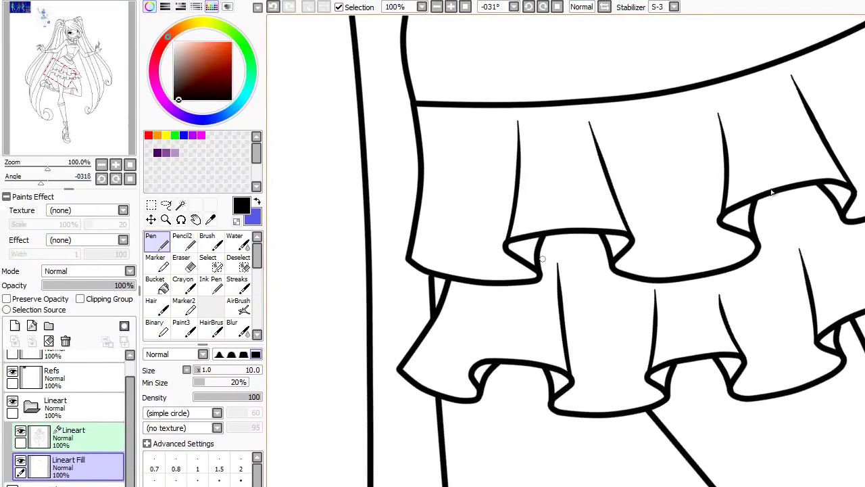
key(Home)
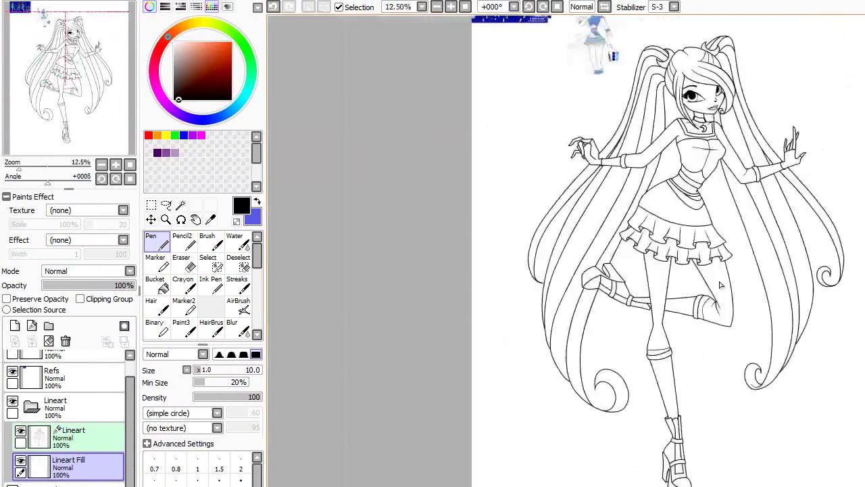
Create a layer folder named Colour and add a layer named Skin inside it.
scroll(720, 285, up, 6)
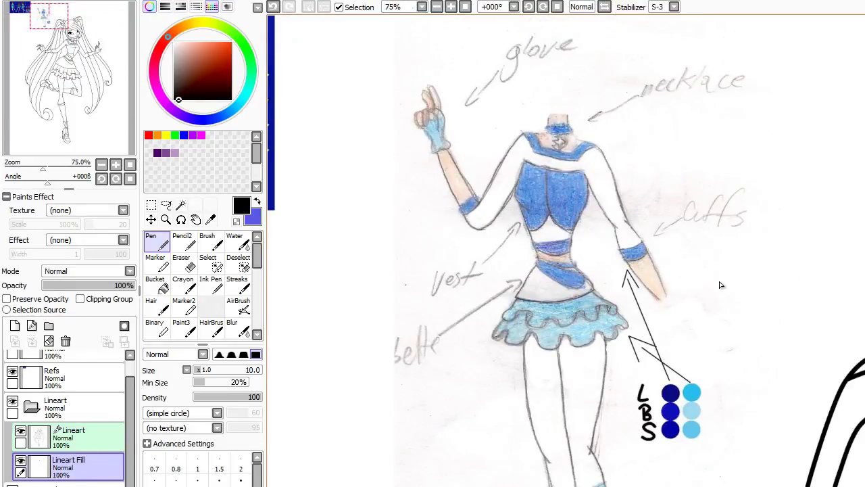
scroll(720, 284, down, 5)
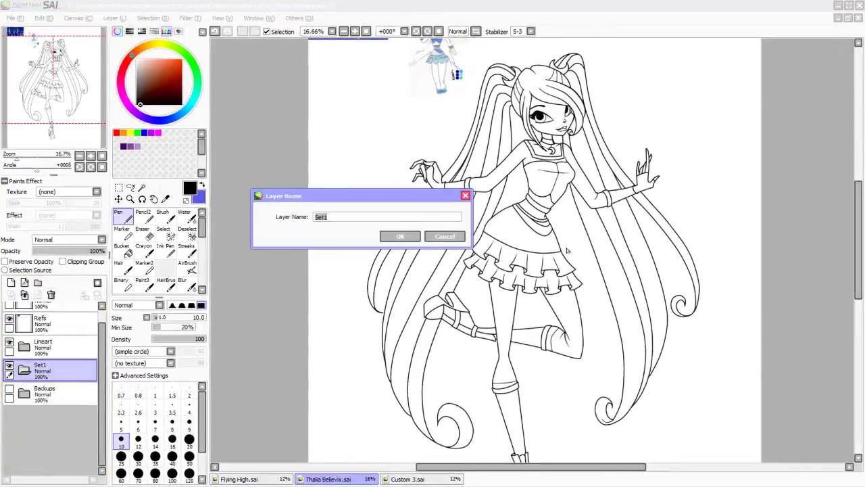
text(Colour)
key(Return)
key(ctrl+shift+n)
text(Skin)
key(Return)
Fill the character's exposed skin with peach on the Skin layer and add a new layer named Hair.
key(w)
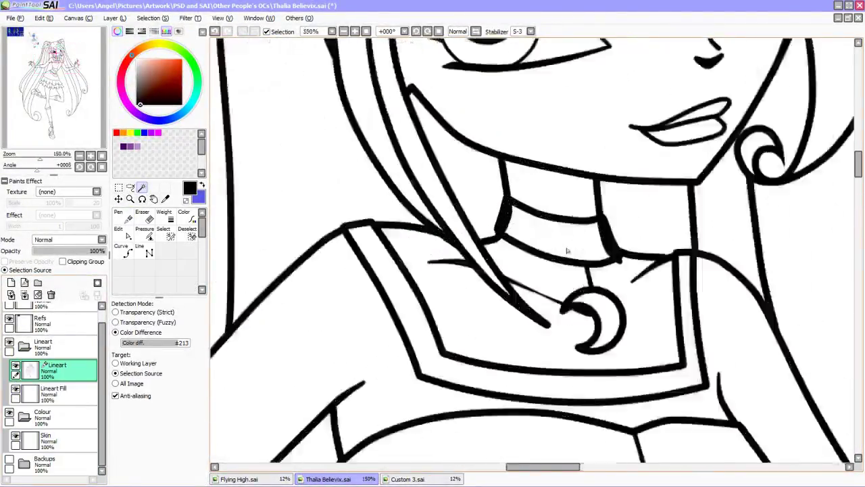
scroll(567, 251, up, 5)
key(e)
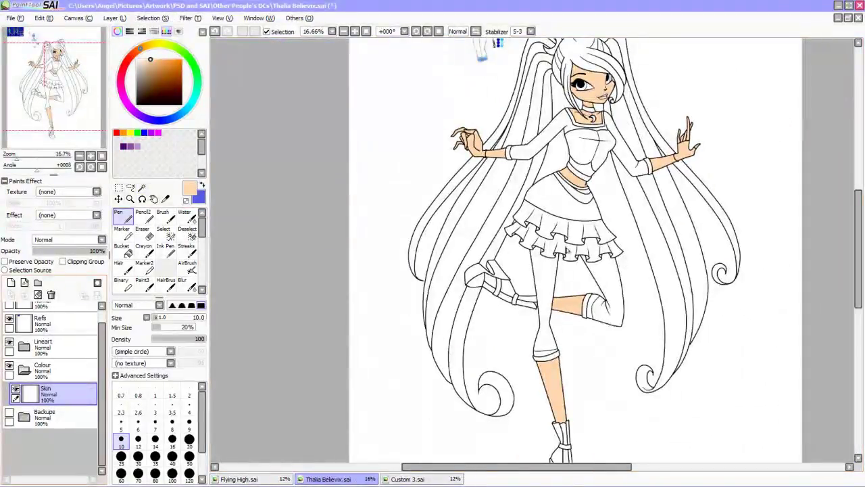
text(Hair)
key(Return)
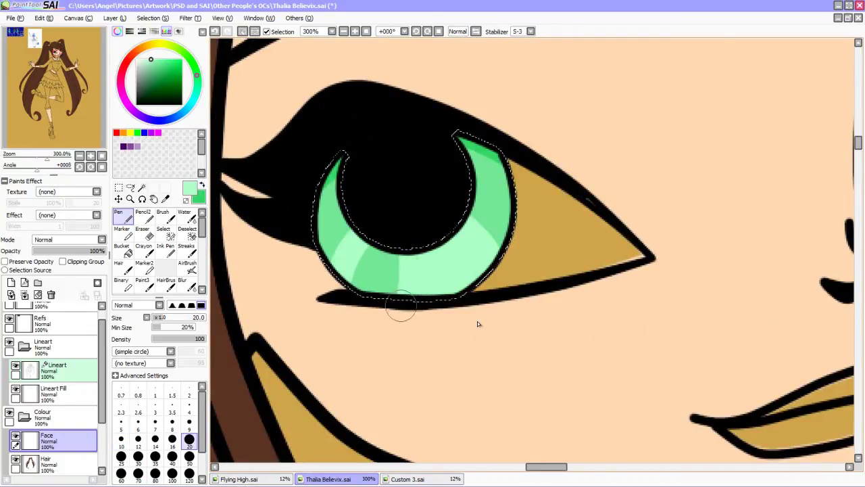
On the Face layer, select the whites of both eyes and fill them white with a light grey shadow along the lids.
key(w)
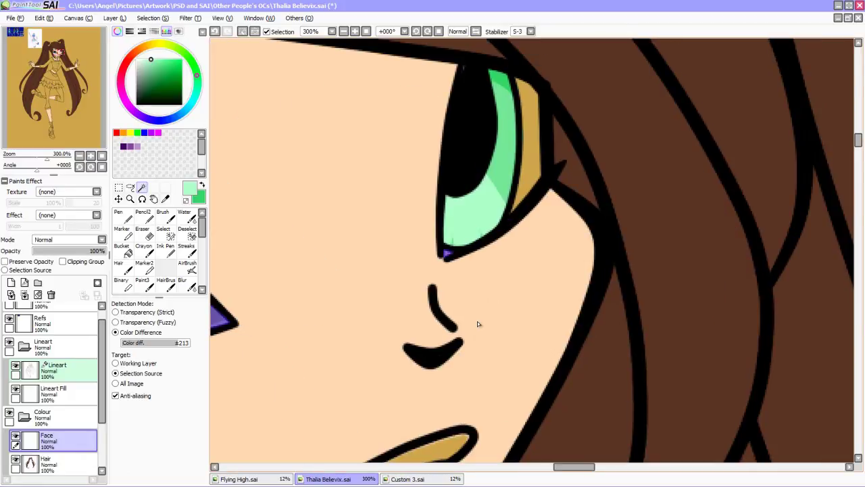
key(alt+s)
key(Escape)
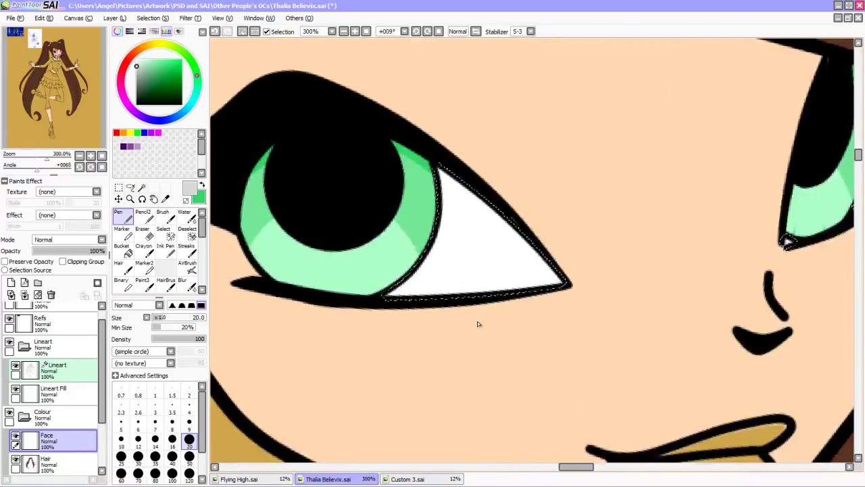
key(Home)
key(ctrl+minus)
key(ctrl+minus)
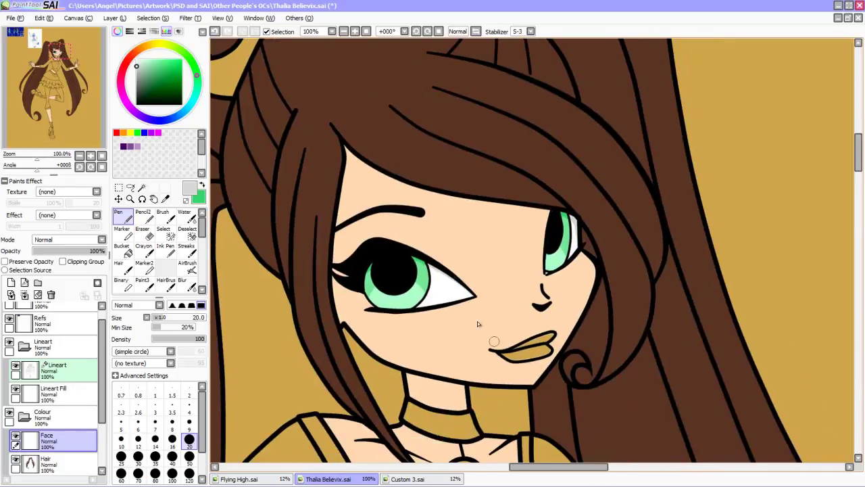
Create a new layer named Eyeshine above the Lineart layer.
key(ctrl+shift+n)
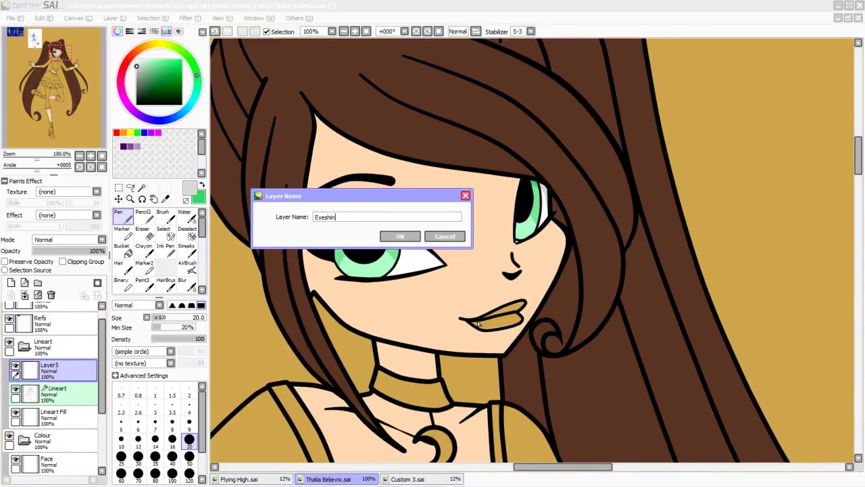
text(Eyeshin)
key(Return)
key(ctrl+plus)
key(ctrl+plus)
key(ctrl+plus)
key(ctrl+plus)
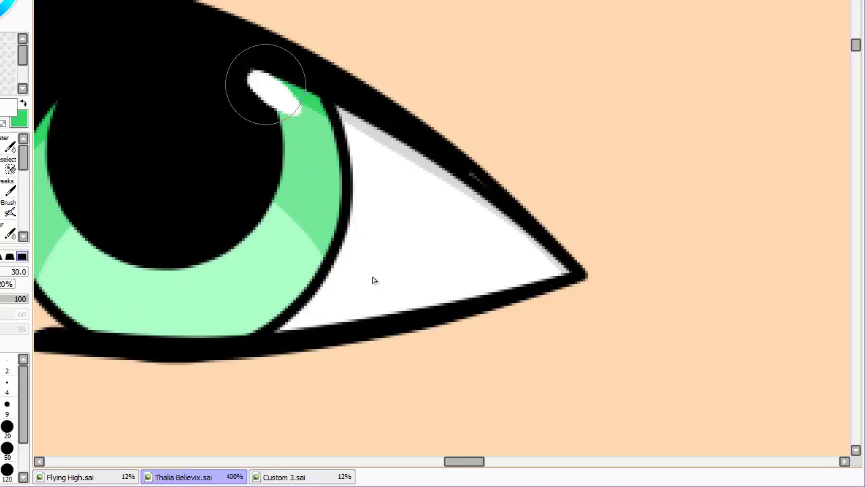
mouse_move(261, 77)
mouse_down()
mouse_move(287, 93)
mouse_move(241, 178)
mouse_up()
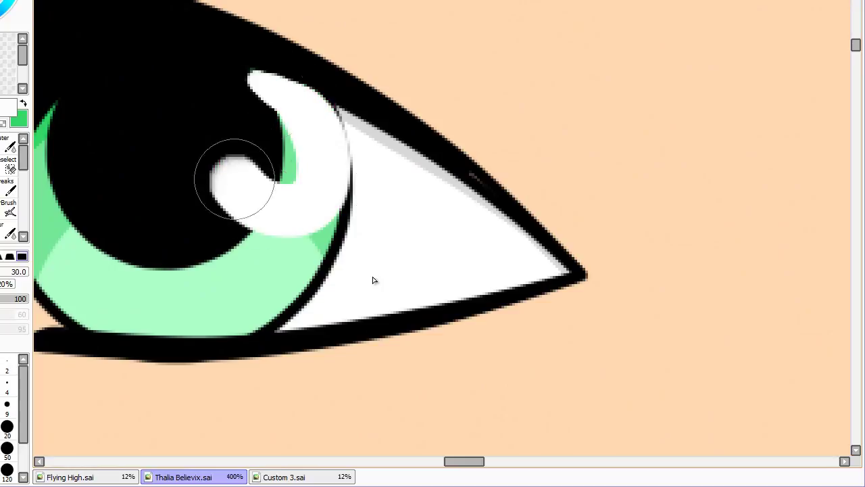
key(ctrl+z)
key(ctrl+z)
Paint a white oval highlight over the near eye's upper iris and a small round one below the pupil.
click(7, 404)
mouse_move(247, 68)
mouse_down()
mouse_move(315, 97)
mouse_move(263, 195)
mouse_up()
mouse_move(241, 73)
mouse_down()
mouse_move(236, 142)
mouse_move(247, 78)
mouse_move(317, 114)
mouse_move(298, 194)
mouse_move(250, 76)
mouse_move(277, 169)
mouse_up()
click(222, 232)
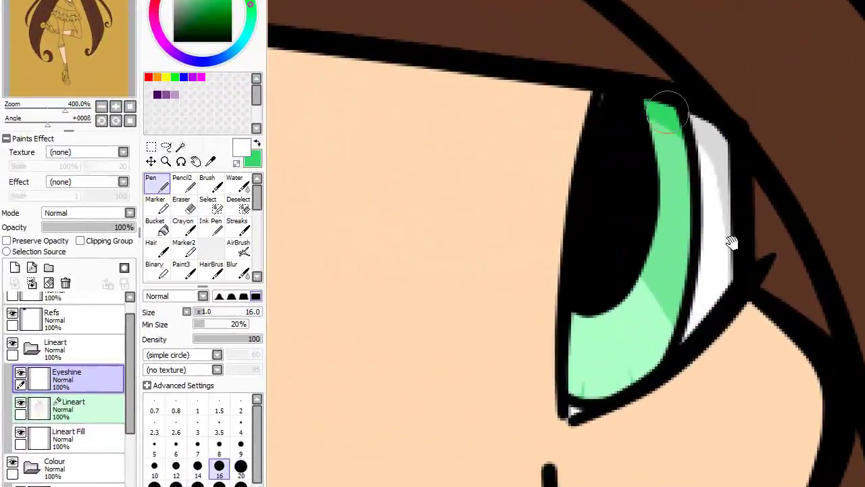
Outline a white oval highlight over the far eye's upper iris, reducing the pen to size 9.
mouse_move(657, 103)
mouse_down()
mouse_move(679, 155)
mouse_move(665, 196)
mouse_up()
drag(618, 102, 659, 193)
key(bracketleft)
key(bracketleft)
key(bracketleft)
key(bracketleft)
drag(618, 135, 656, 203)
Tidy the outline of the far eye's oval highlight and fill it solid white.
key(e)
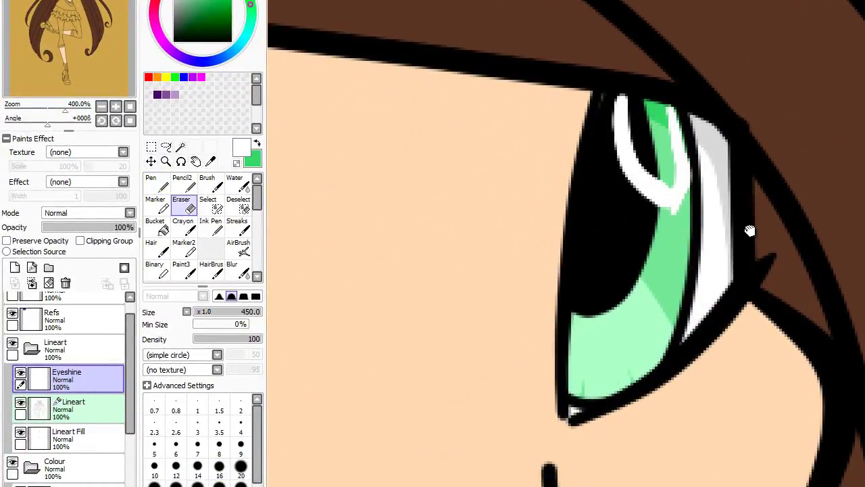
key(bracketleft)
key(bracketleft)
key(bracketleft)
key(bracketleft)
key(bracketleft)
key(n)
drag(669, 102, 676, 196)
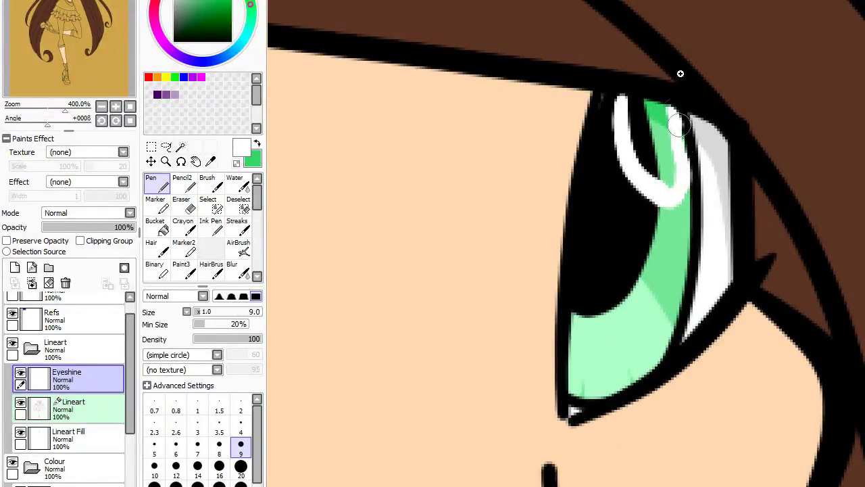
mouse_move(618, 91)
mouse_down()
mouse_move(673, 113)
mouse_move(637, 104)
mouse_move(672, 150)
mouse_move(636, 118)
mouse_up()
Add a small round white highlight at the lower pupil edge of the far eye with a size 14 pen.
key(bracketright)
key(bracketright)
key(bracketright)
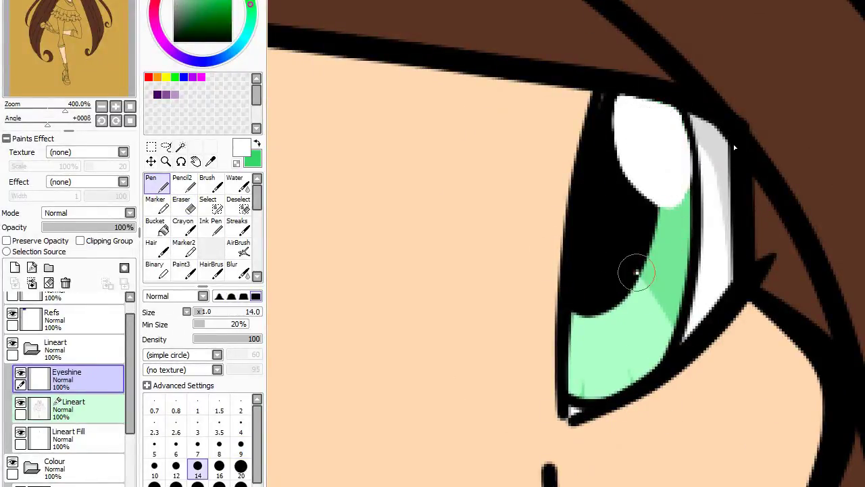
click(637, 272)
scroll(637, 272, down, 6)
scroll(637, 271, up, 2)
scroll(734, 144, up, 2)
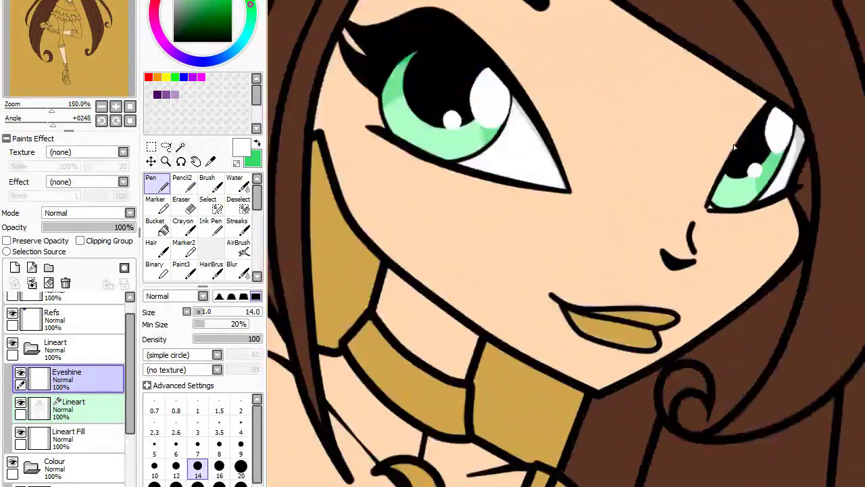
Add a clipped layer named Lineart Colour and recolour the near eye's iris outline beside the eye white in dark green.
key(ctrl+shift+n)
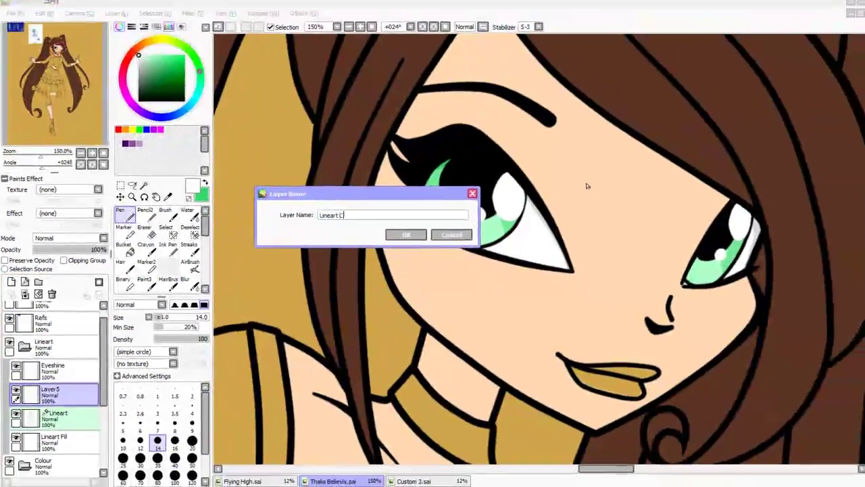
key(Return)
scroll(527, 184, down, 3)
scroll(500, 183, up, 2)
scroll(499, 183, up, 5)
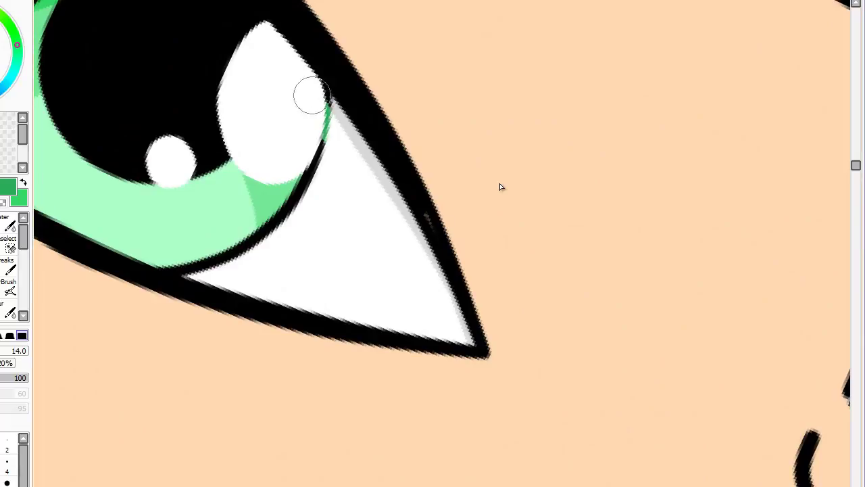
mouse_move(329, 102)
mouse_down()
mouse_move(294, 168)
mouse_move(192, 271)
mouse_up()
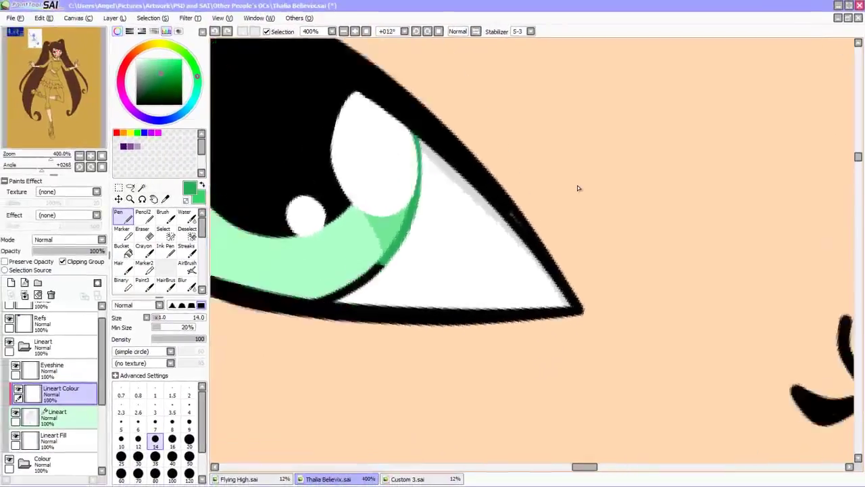
Recolour the rest of the iris outlines on both eyes in the same dark green.
key(Delete)
key(Delete)
key(Delete)
key(Delete)
key(Delete)
key(Delete)
key(Delete)
key(Delete)
key(Delete)
scroll(549, 188, up, 1)
scroll(577, 187, down, 3)
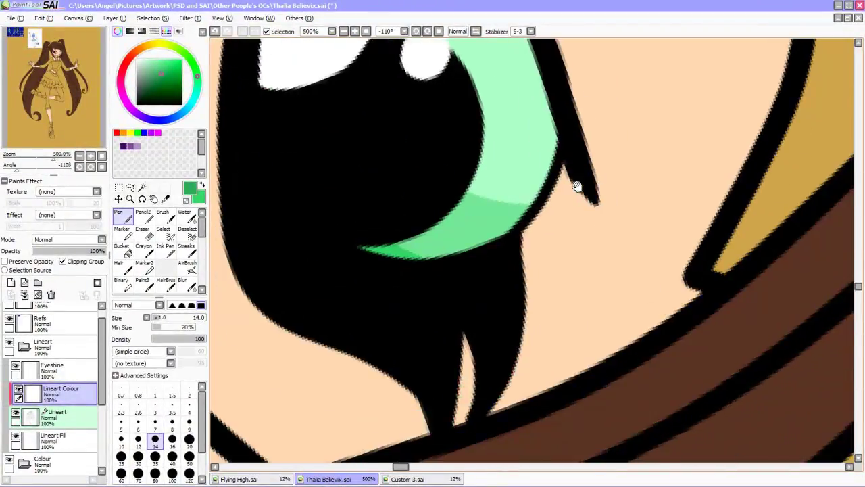
key(Home)
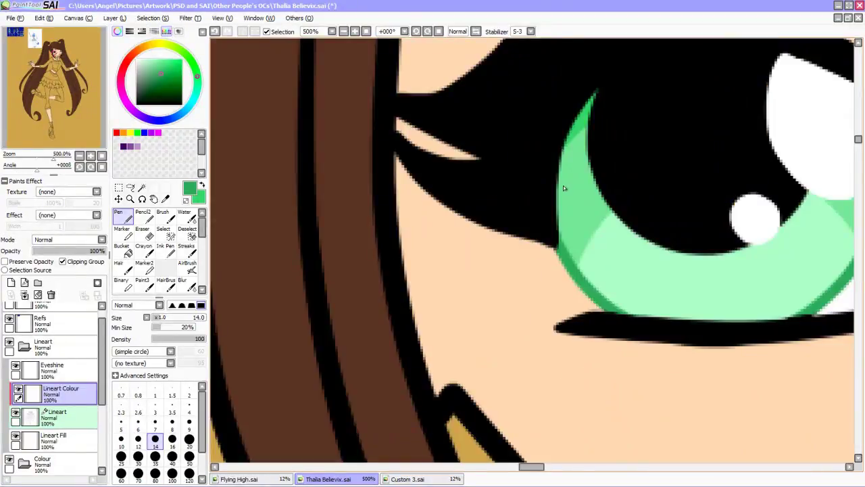
scroll(563, 185, down, 2)
scroll(563, 185, up, 2)
mouse_move(581, 267)
mouse_down()
mouse_move(585, 304)
mouse_move(559, 360)
mouse_up()
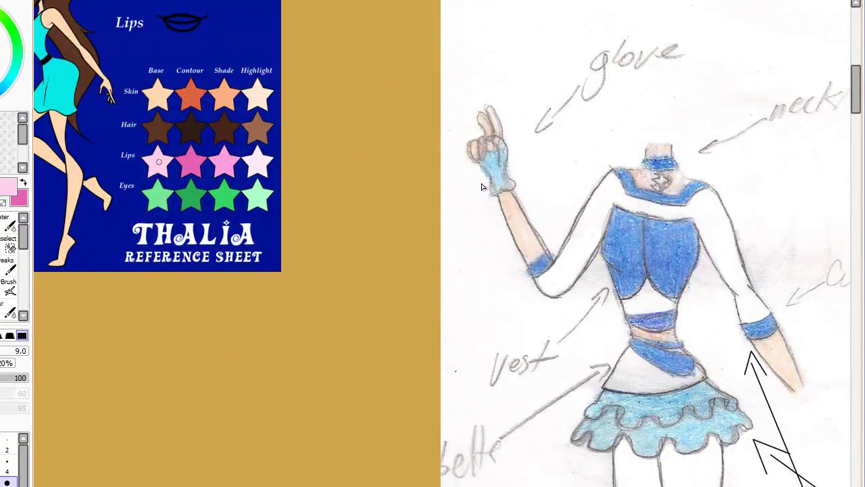
Recolour the lips' line art with the reference sheet's contour pink on the Lineart Colour layer.
key(x)
scroll(481, 183, up, 2)
mouse_move(602, 230)
mouse_down()
mouse_move(639, 237)
mouse_move(601, 328)
mouse_move(583, 205)
mouse_move(473, 311)
mouse_move(395, 290)
mouse_up()
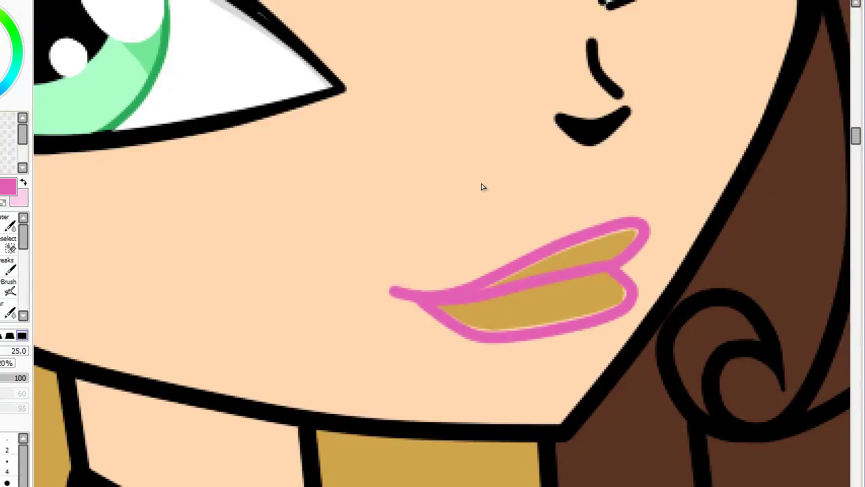
Select the upper and lower lip areas and fill them with the pale pink base colour on the Face layer.
click(527, 311)
click(575, 253)
key(x)
mouse_move(608, 304)
mouse_down()
mouse_move(555, 222)
mouse_move(426, 332)
mouse_up()
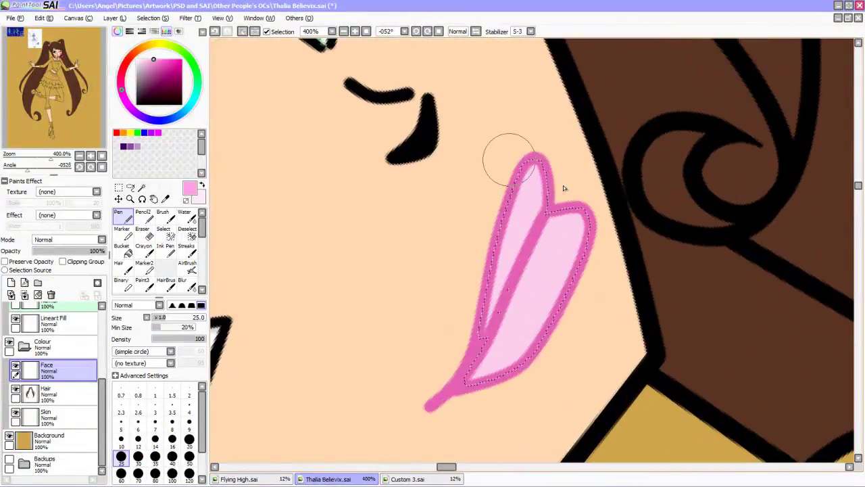
Shade the lips in mid pink and add near-white pink highlights with a size 9 pen.
key([)
key([)
key([)
key([)
key([)
key([)
mouse_move(567, 217)
mouse_down()
mouse_move(541, 237)
mouse_move(568, 223)
mouse_move(578, 270)
mouse_move(513, 189)
mouse_move(520, 179)
mouse_move(476, 351)
mouse_move(513, 202)
mouse_move(490, 365)
mouse_move(533, 320)
mouse_move(564, 251)
mouse_up()
key(x)
Add a clipped layer above Skin, pick the skin shade colour from the reference sheet and hide the Background layer.
key(Home)
scroll(564, 253, down, 4)
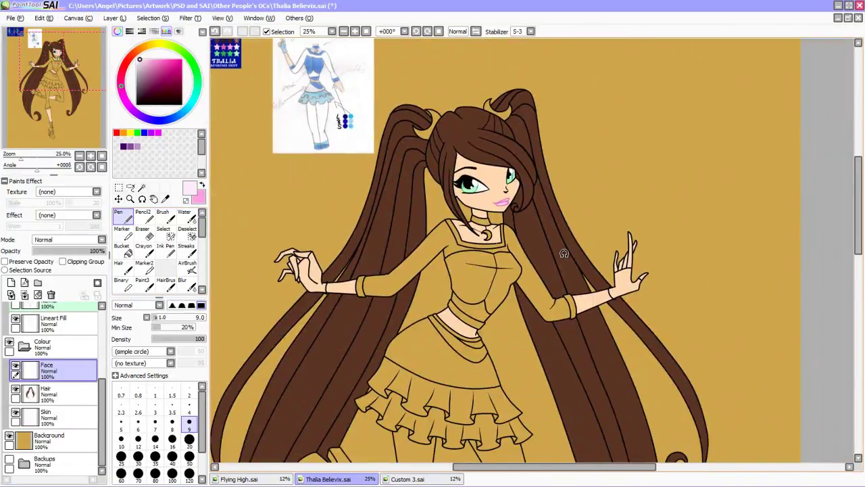
key(ctrl+shift+n)
scroll(544, 223, up, 2)
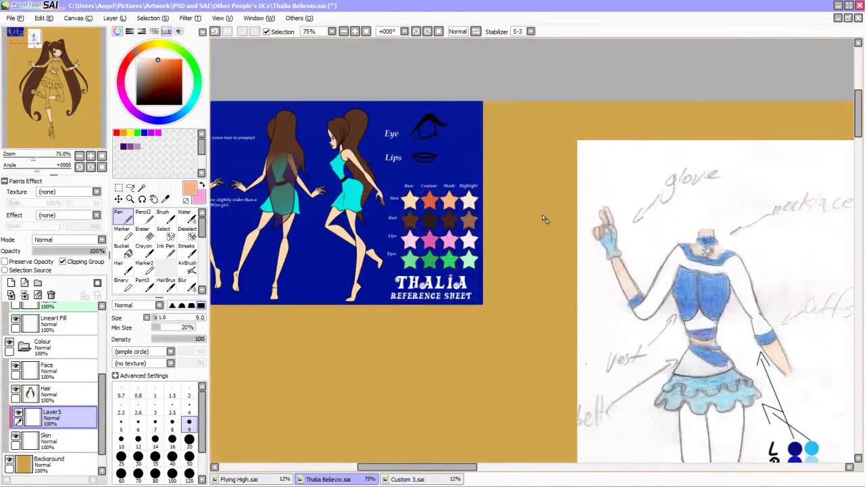
drag(31, 35, 54, 49)
click(9, 459)
scroll(533, 250, up, 2)
click(121, 456)
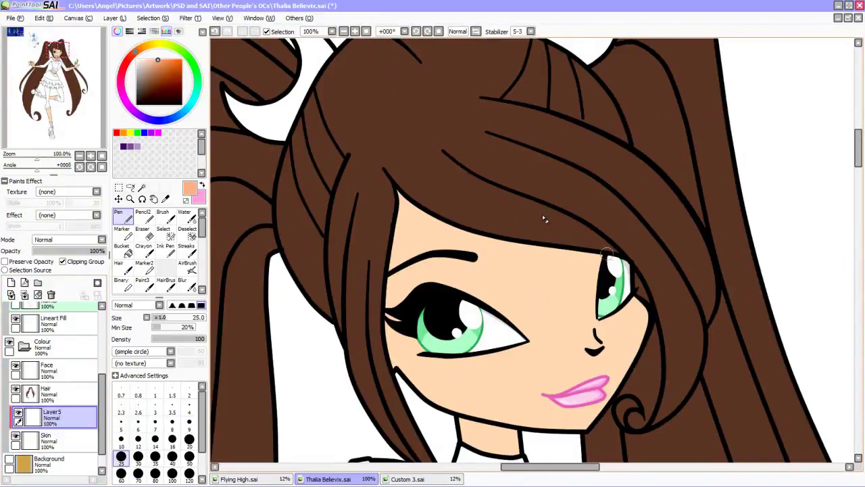
Paint skin shading along the face's edges and under the fringe with a size 35 pen, erasing the excess.
key(bracketright)
key(bracketright)
mouse_move(623, 284)
mouse_down()
mouse_move(634, 313)
mouse_move(629, 360)
mouse_up()
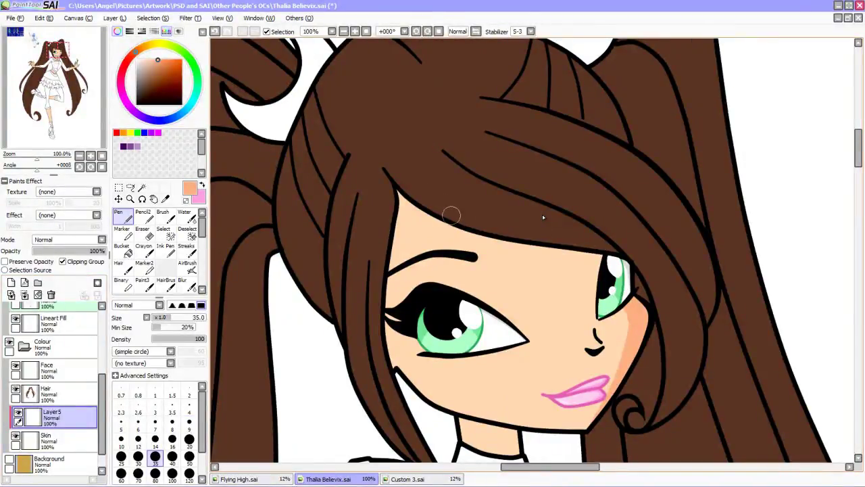
mouse_move(380, 177)
mouse_down()
mouse_move(397, 205)
mouse_move(402, 352)
mouse_up()
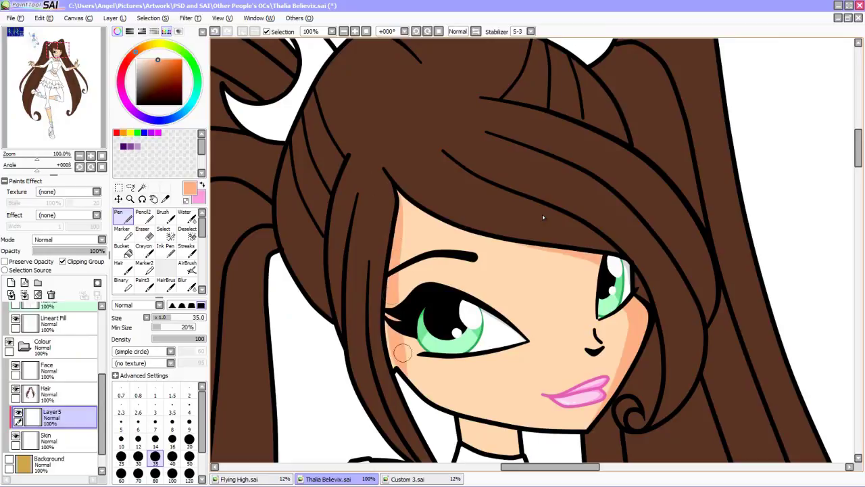
key(n)
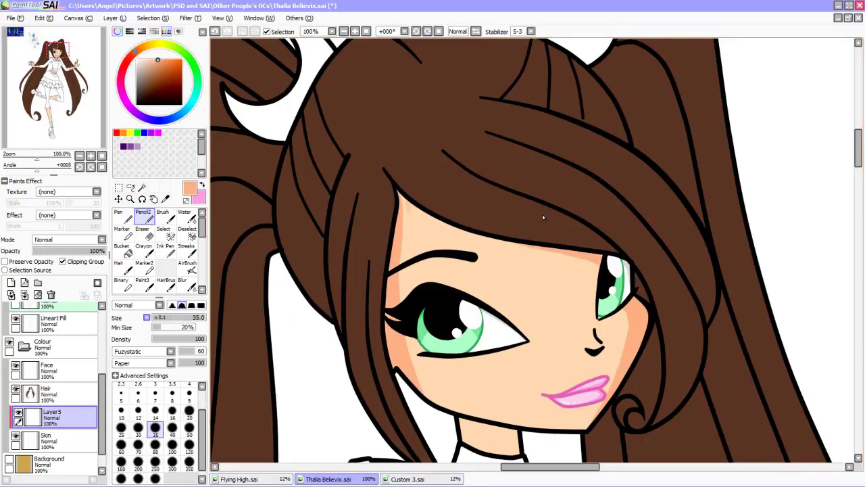
key(e)
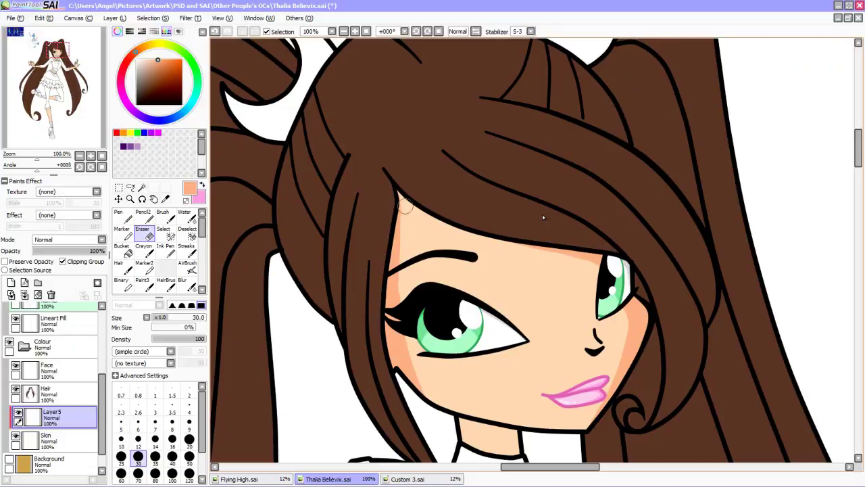
Shade the skin beside and under the nose with a size 16 pen and tidy it with the eraser.
key(n)
scroll(542, 217, up, 2)
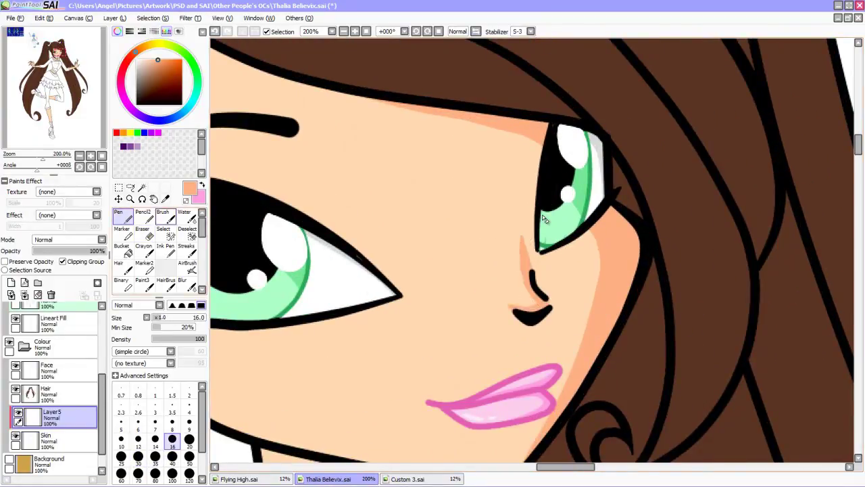
key(e)
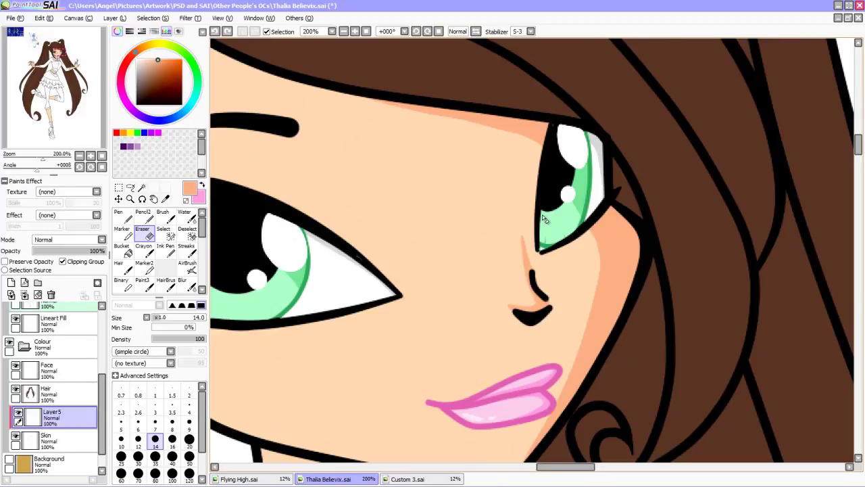
scroll(542, 217, down, 5)
scroll(544, 219, up, 5)
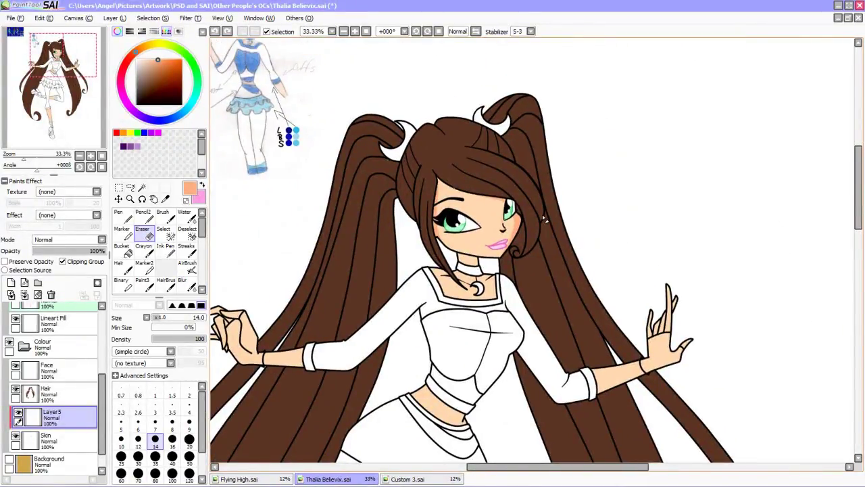
Add a clipped layer above Lineart Colour and recolour the crown, fringe and right ponytail lines pink with a size 160 pen.
scroll(455, 209, down, 3)
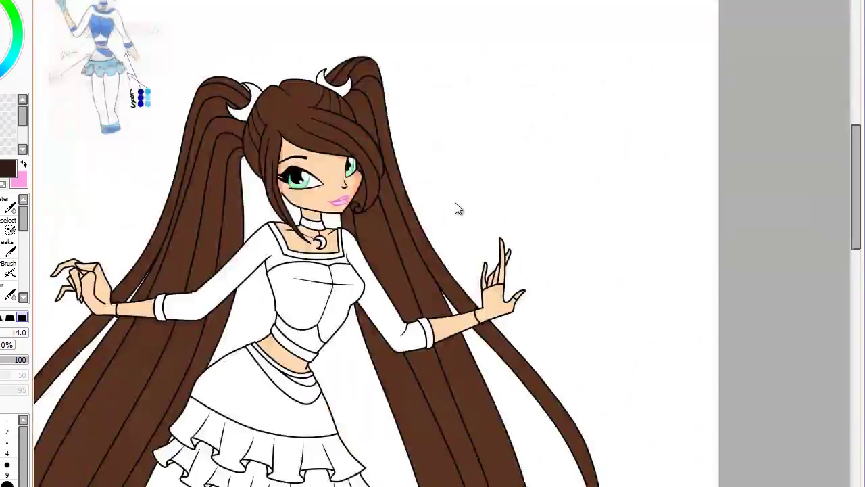
scroll(455, 209, up, 2)
key(ctrl+shift+n)
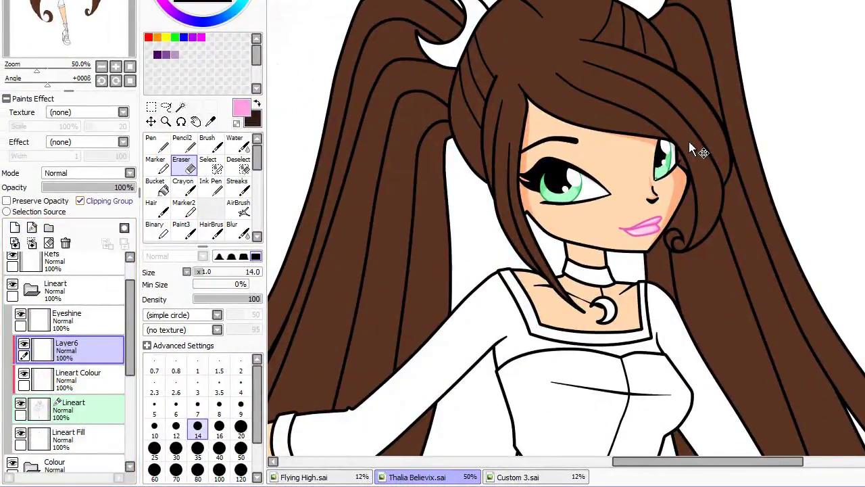
key(n)
mouse_move(750, 86)
mouse_down()
mouse_move(709, 6)
mouse_move(737, 155)
mouse_move(831, 358)
mouse_move(608, 101)
mouse_move(507, 126)
mouse_up()
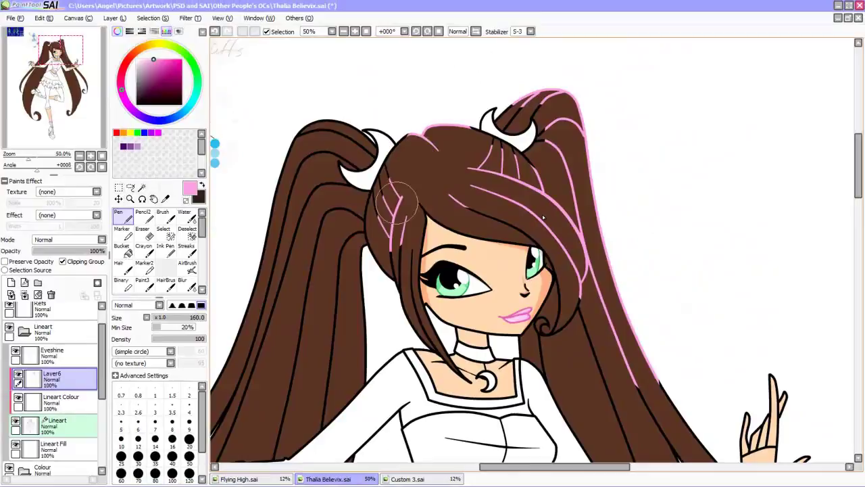
drag(399, 203, 406, 308)
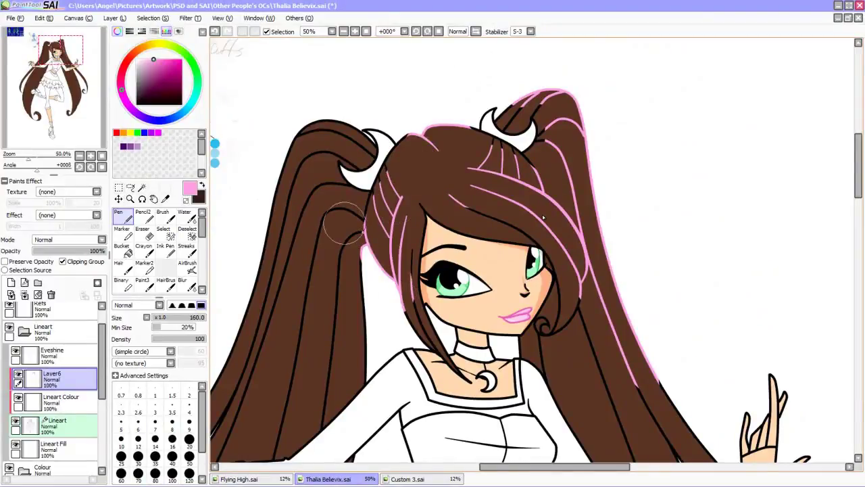
Recolour the left ponytail's outline and strand lines pink down towards the sleeve.
drag(297, 128, 297, 297)
drag(368, 281, 354, 344)
mouse_move(310, 270)
mouse_down()
mouse_move(288, 306)
mouse_move(267, 378)
mouse_up()
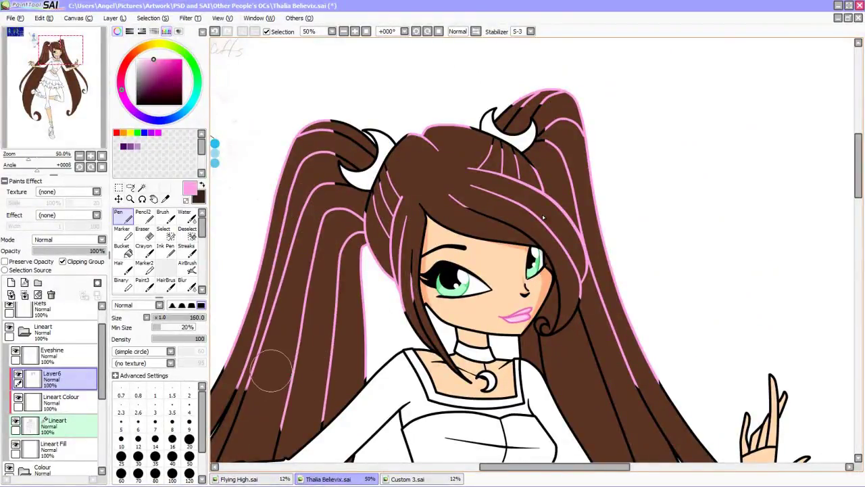
Recolour the ponytail's remaining black line ends beside the crescent hair clip pink with a size 30 pen.
key(ctrl+plus)
drag(582, 206, 575, 317)
key(bracketleft)
key(bracketleft)
key(bracketleft)
key(bracketleft)
mouse_move(581, 154)
mouse_down()
mouse_move(587, 267)
mouse_move(575, 342)
mouse_up()
drag(585, 196, 562, 97)
drag(703, 198, 666, 185)
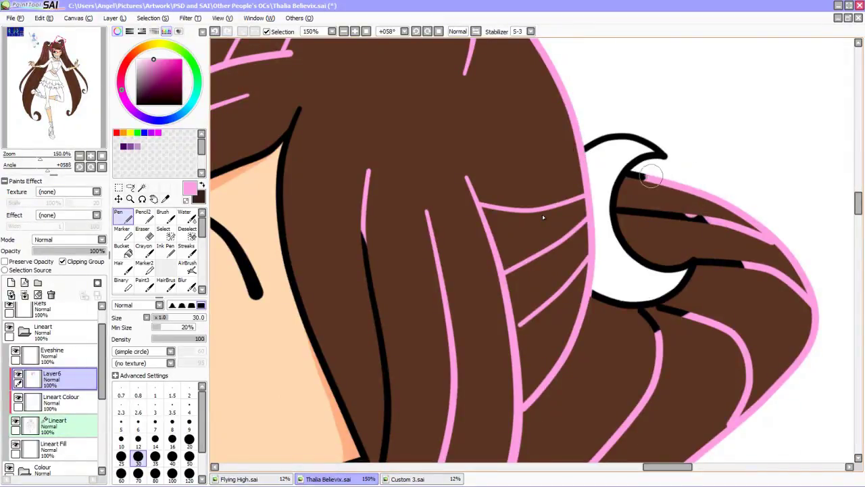
drag(635, 211, 710, 222)
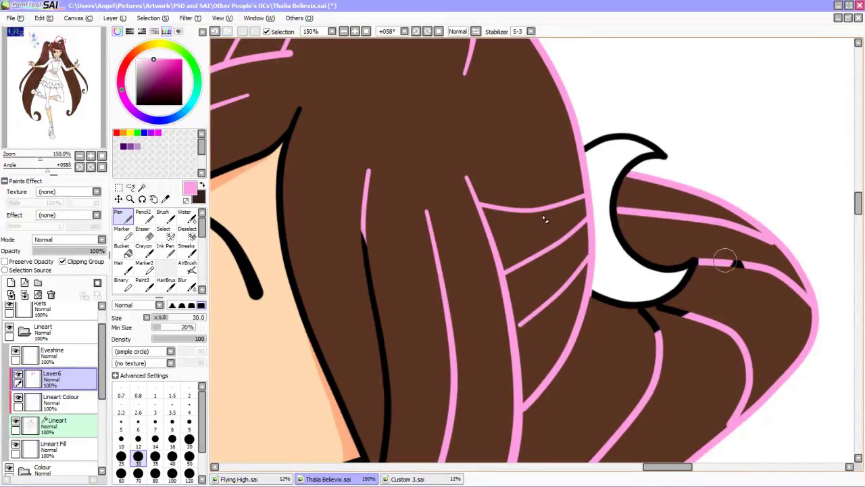
Recolour the finest hair line ends meeting the crescent clip's outline pink with a size 14 pen.
key(ctrl+plus)
key(ctrl+plus)
key(bracketleft)
key(bracketleft)
key(bracketleft)
key(bracketleft)
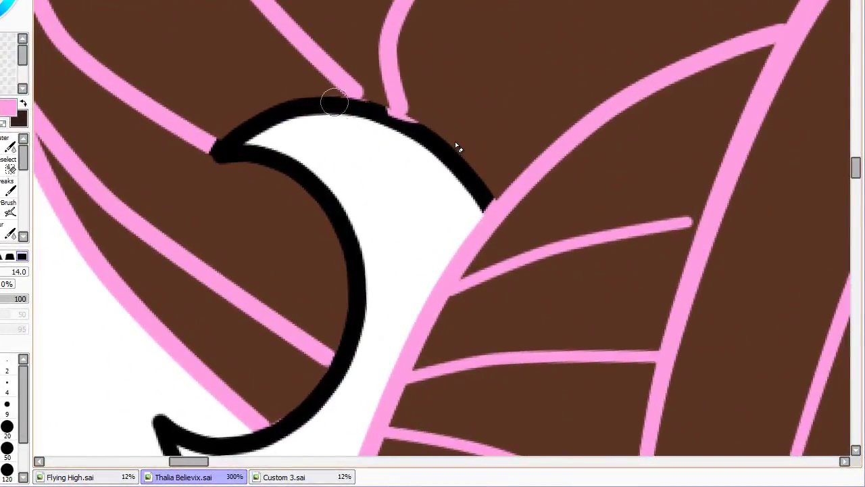
mouse_move(334, 103)
mouse_down()
mouse_move(386, 112)
mouse_move(453, 144)
mouse_up()
Recolour the curled lock beside the cheek and the hair lines below it pink with a size 50 pen.
key(ctrl+minus)
key(ctrl+minus)
key(ctrl+minus)
key(ctrl+minus)
key(ctrl+minus)
key(ctrl+plus)
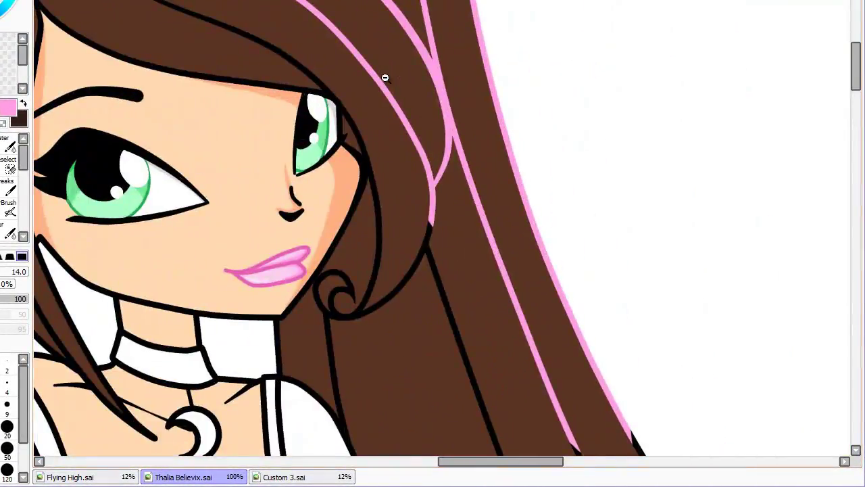
mouse_move(399, 181)
mouse_down()
mouse_move(365, 223)
mouse_move(338, 304)
mouse_move(347, 396)
mouse_up()
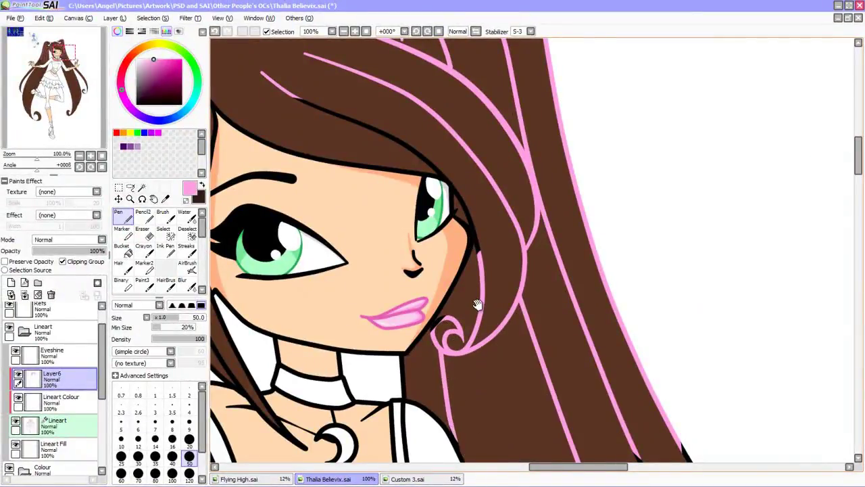
Recolour the hair line ends around the collar and shoulder pink with a size 16 pen.
key(ctrl+plus)
key(ctrl+plus)
key(bracketleft)
key(bracketleft)
key(bracketleft)
key(bracketleft)
key(bracketleft)
key(bracketleft)
key(bracketleft)
key(bracketleft)
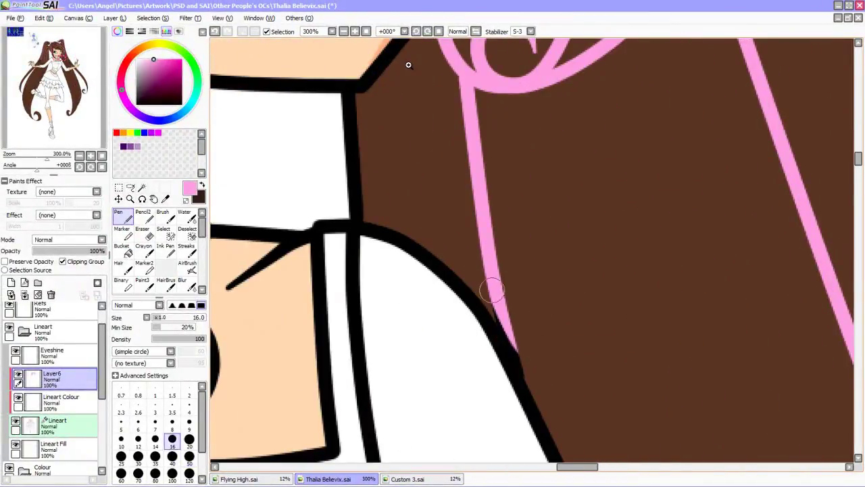
mouse_move(330, 100)
mouse_down()
mouse_move(360, 128)
mouse_move(344, 159)
mouse_move(361, 197)
mouse_up()
Recolour the right ponytail's inner strand lines and outer edge pink down to the forearm with a size 30 pen.
key(ctrl+minus)
drag(405, 270, 400, 97)
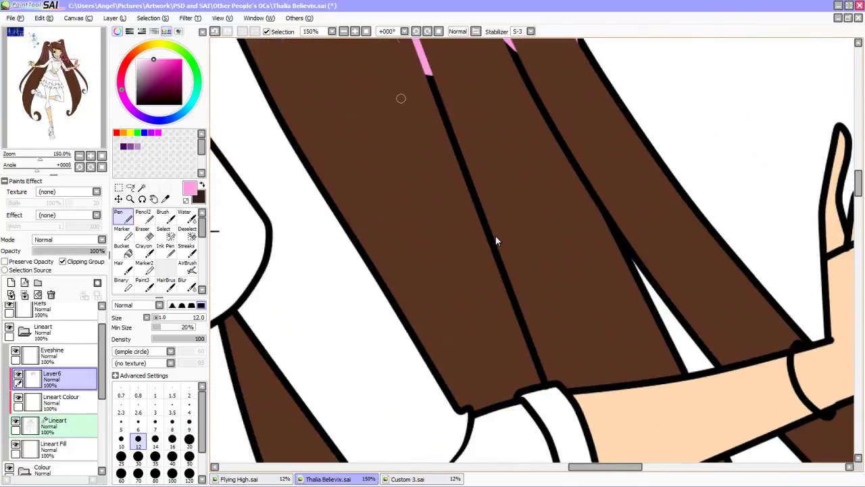
key(bracketright)
key(bracketright)
key(bracketright)
key(bracketright)
key(bracketright)
mouse_move(427, 67)
mouse_down()
mouse_move(472, 166)
mouse_move(531, 350)
mouse_move(546, 357)
mouse_move(544, 382)
mouse_up()
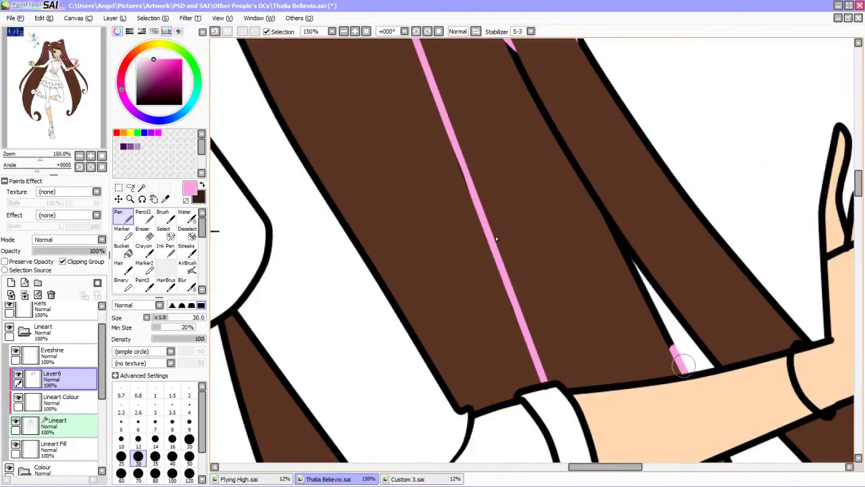
mouse_move(682, 365)
mouse_down()
mouse_move(703, 338)
mouse_move(541, 148)
mouse_move(511, 41)
mouse_up()
drag(550, 129, 510, 215)
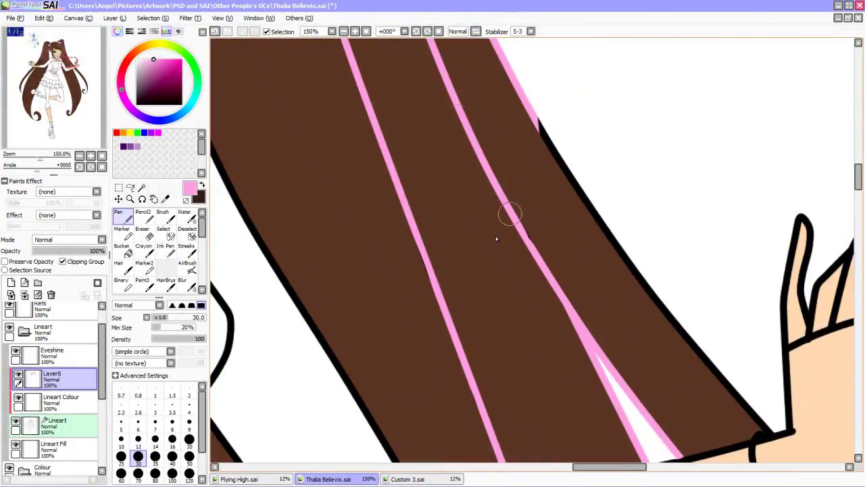
drag(529, 101, 728, 385)
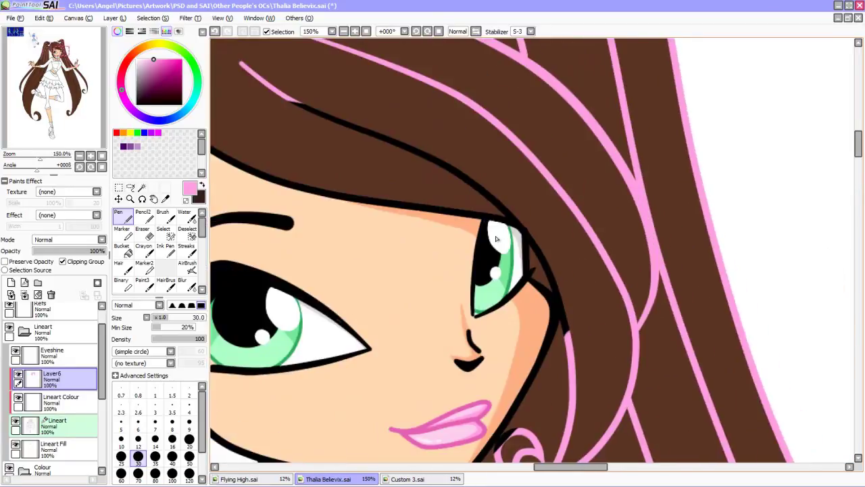
Recolour the fringe's strand line and lower edge above the eyes, plus the left eyebrow, pink with a size 30 pen.
drag(306, 106, 475, 179)
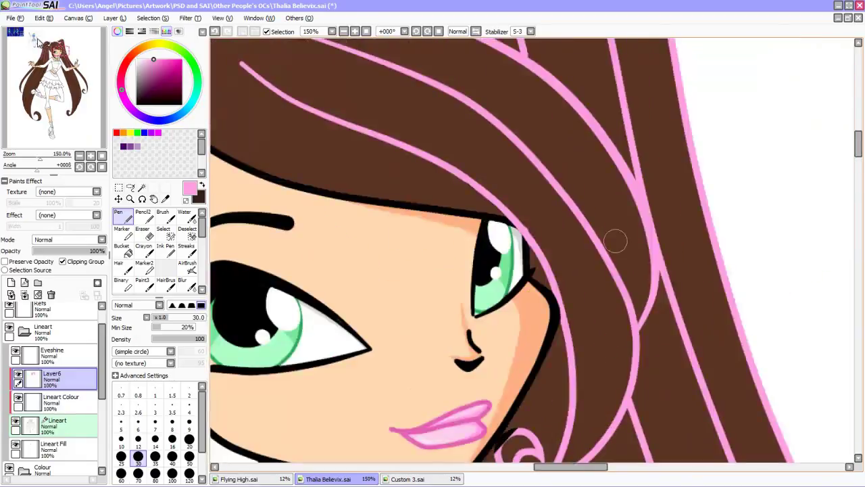
drag(570, 433, 493, 195)
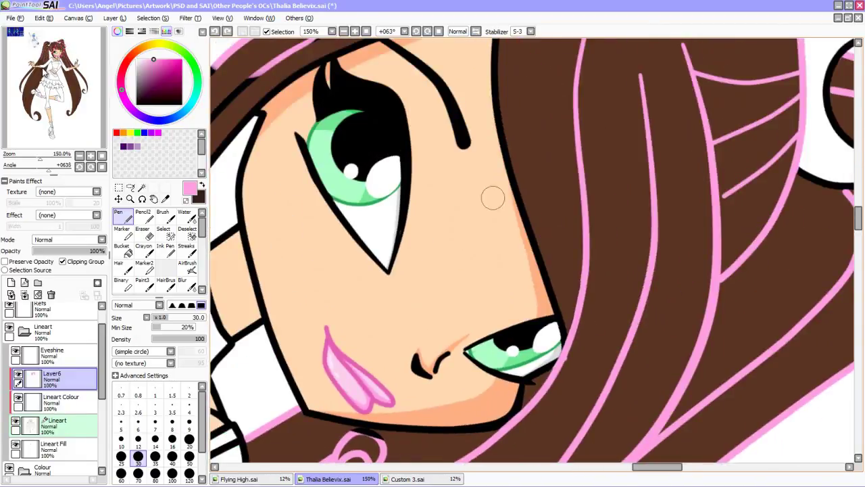
drag(500, 112, 544, 272)
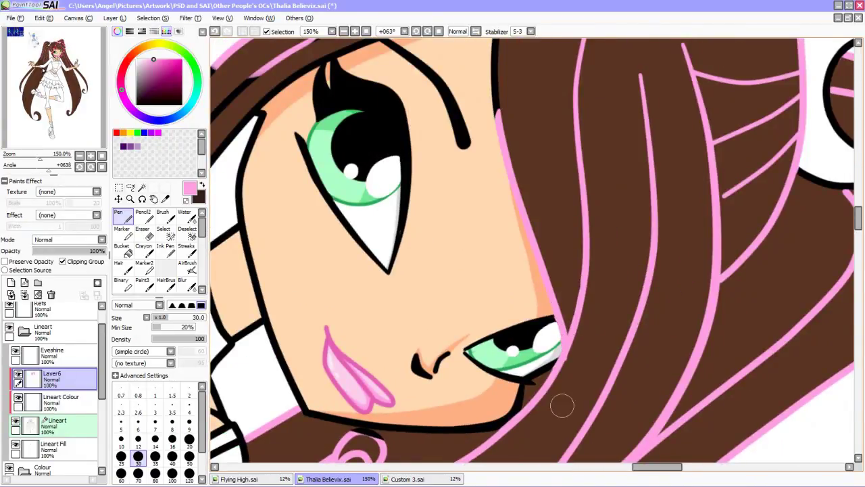
key(Delete)
drag(535, 74, 516, 203)
drag(393, 124, 471, 233)
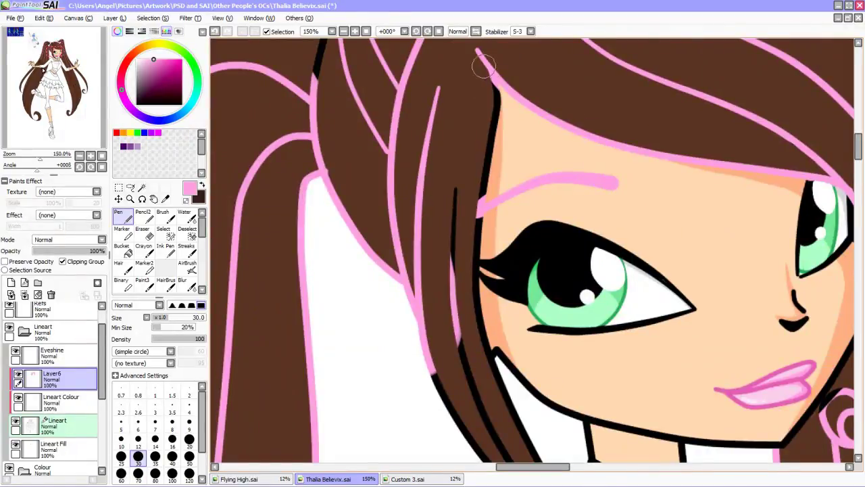
Recolour the hair lock beside the left cheek pink down to its tip on the chest, and clean the spill off the necklace chain.
mouse_move(483, 66)
mouse_down()
mouse_move(486, 180)
mouse_move(476, 235)
mouse_up()
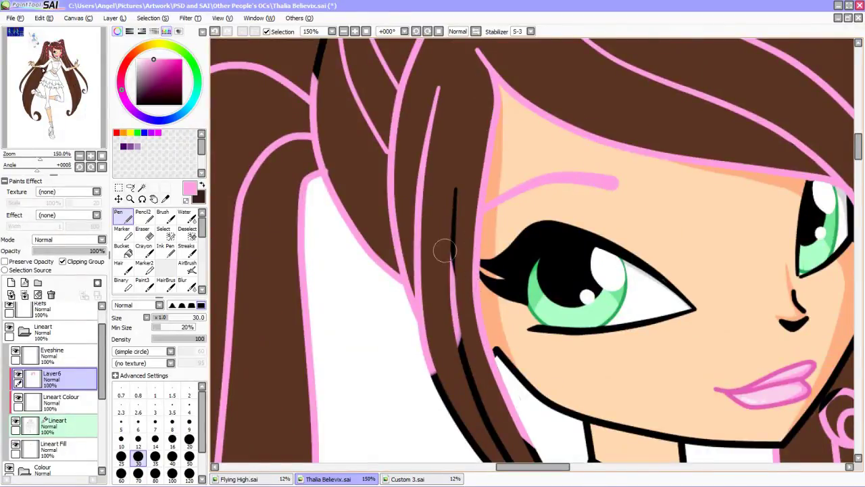
drag(432, 370, 488, 462)
scroll(487, 379, down, 5)
drag(423, 184, 497, 317)
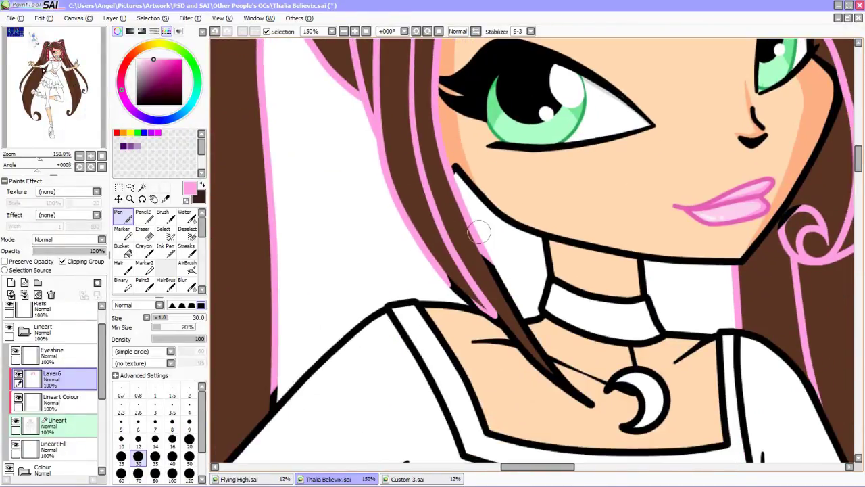
mouse_move(477, 228)
mouse_down()
mouse_move(571, 395)
mouse_move(446, 266)
mouse_up()
key(e)
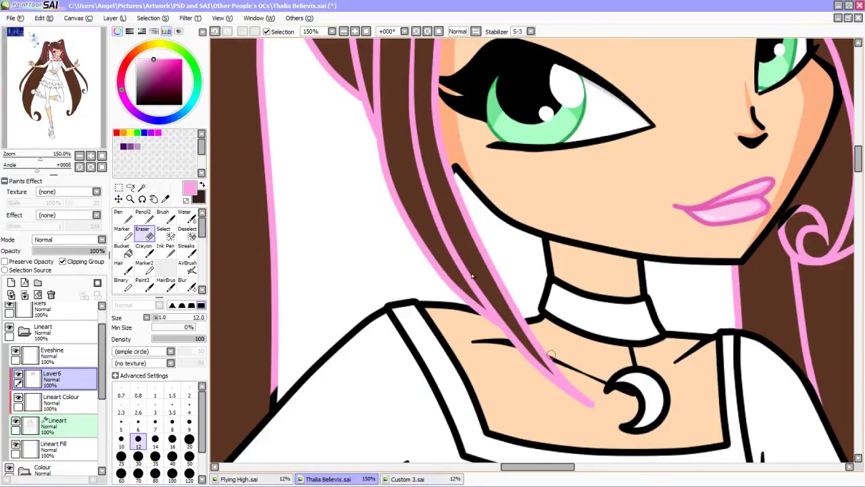
Recolour the crown's edge and the left ponytail's line ends around the crescent clip pink with a size 30 pen.
key(n)
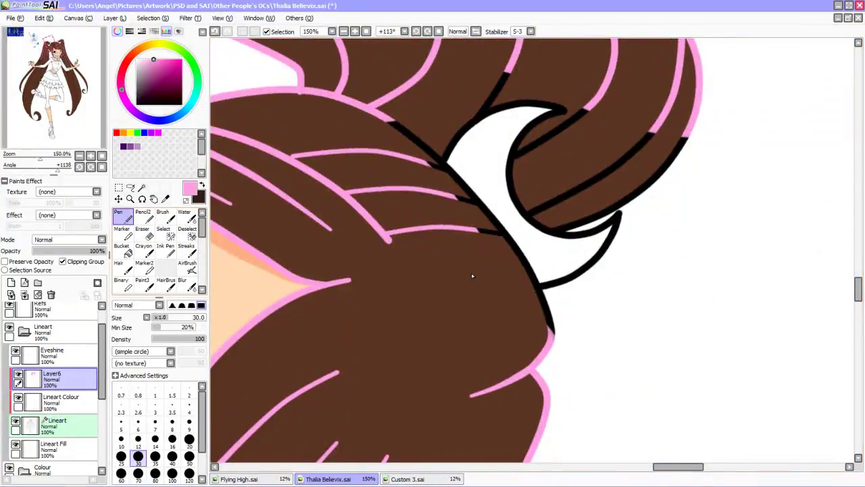
mouse_move(420, 154)
mouse_down()
mouse_move(476, 201)
mouse_move(534, 297)
mouse_up()
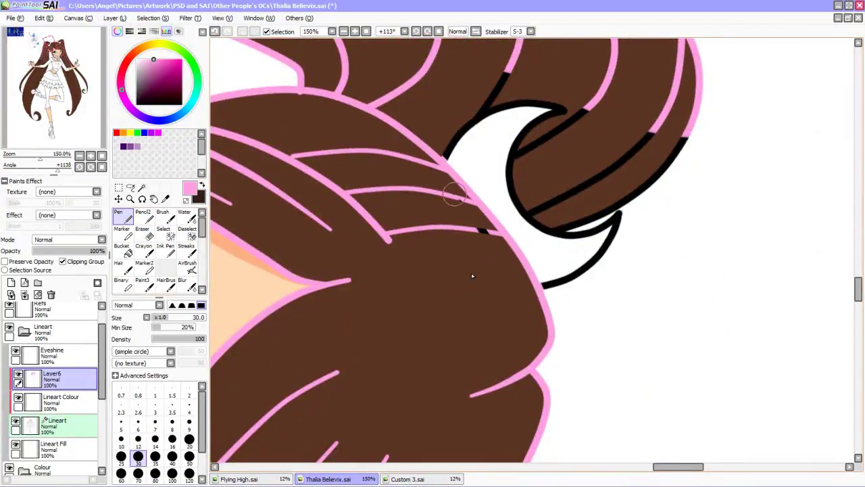
key(Delete)
key(Delete)
key(Delete)
key(Delete)
key(Delete)
key(Delete)
key(Delete)
scroll(473, 276, up, 1)
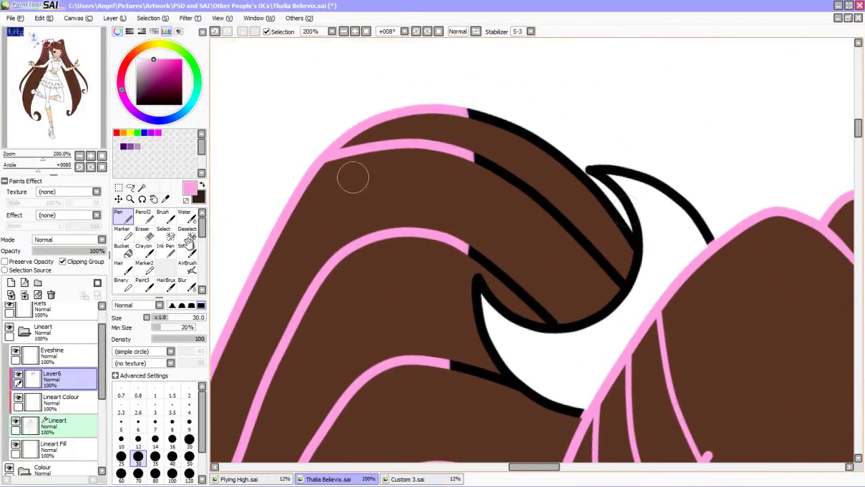
mouse_move(467, 110)
mouse_down()
mouse_move(617, 218)
mouse_move(620, 287)
mouse_up()
mouse_move(471, 255)
mouse_down()
mouse_move(523, 276)
mouse_move(561, 326)
mouse_up()
drag(449, 364, 504, 389)
Recolour the left ponytail's strand ends meeting the upper sleeve pink and erase the spill from the sleeve outline.
key(Home)
scroll(475, 231, down, 5)
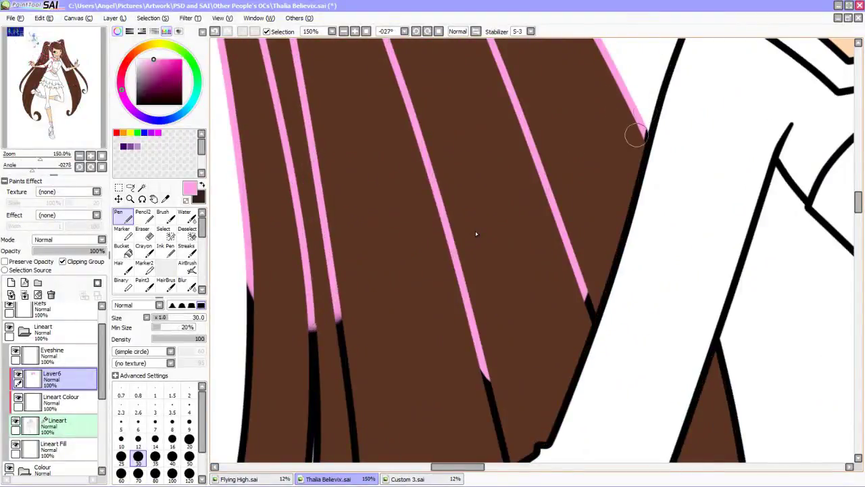
drag(580, 297, 588, 338)
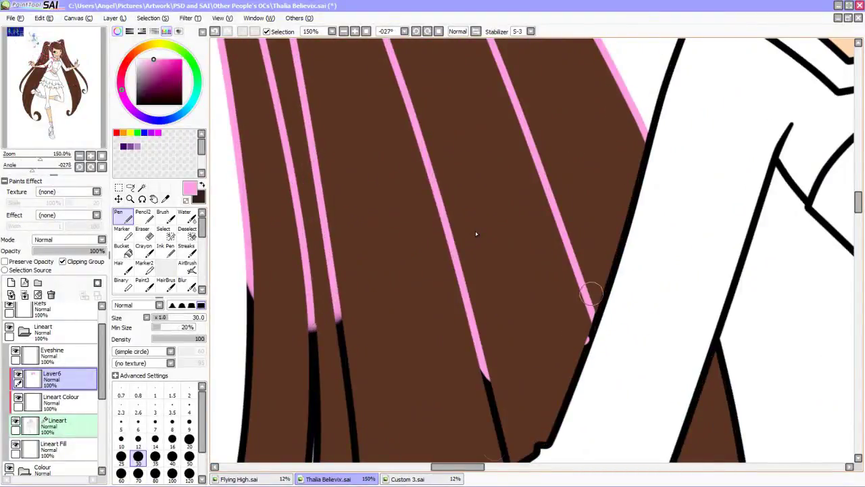
scroll(476, 231, down, 3)
click(143, 215)
key(ctrl+z)
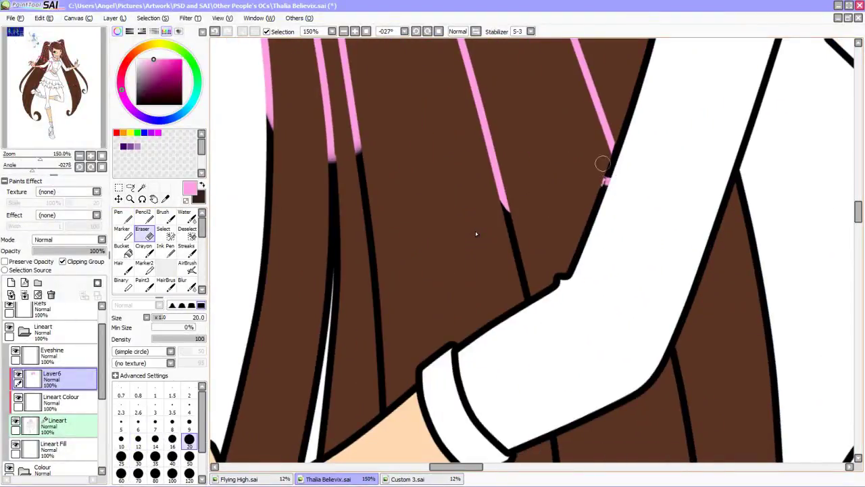
Recolour the left ponytail's strand lines and outer edge pink down to the forearm and hand with a size 30 pen.
click(118, 214)
drag(506, 202, 523, 284)
mouse_move(354, 142)
mouse_down()
mouse_move(369, 201)
mouse_move(382, 387)
mouse_up()
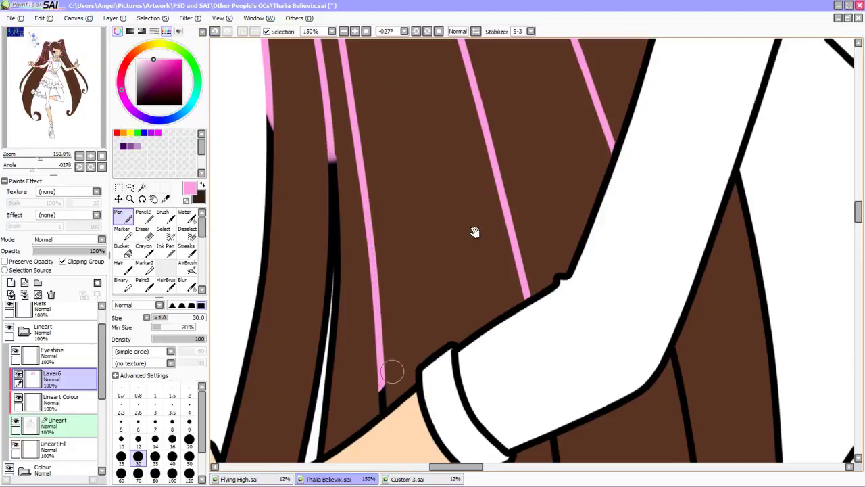
drag(267, 317, 430, 196)
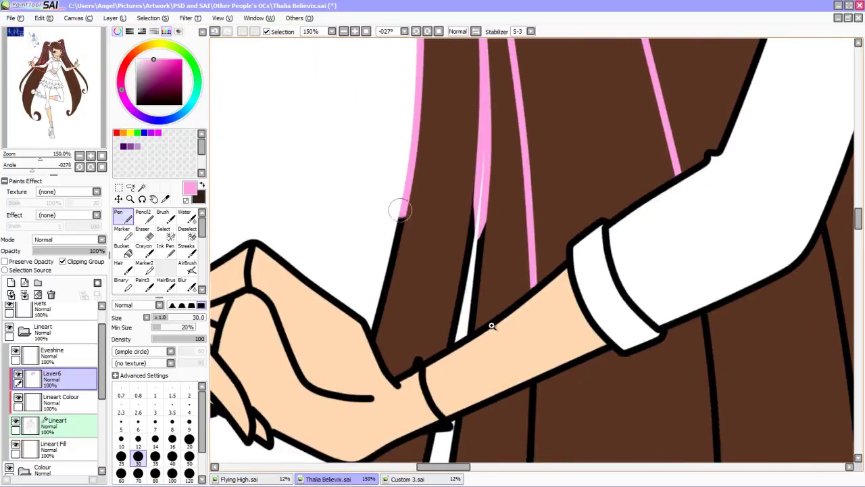
drag(457, 248, 464, 312)
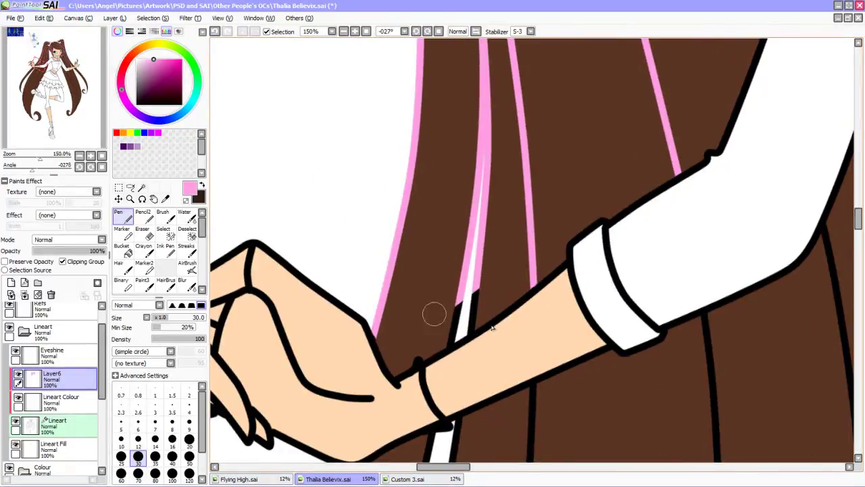
Recolour the strand line just below the left forearm and the hair edge beside the wrist pink, erasing spill from the arm outline.
scroll(451, 331, down, 5)
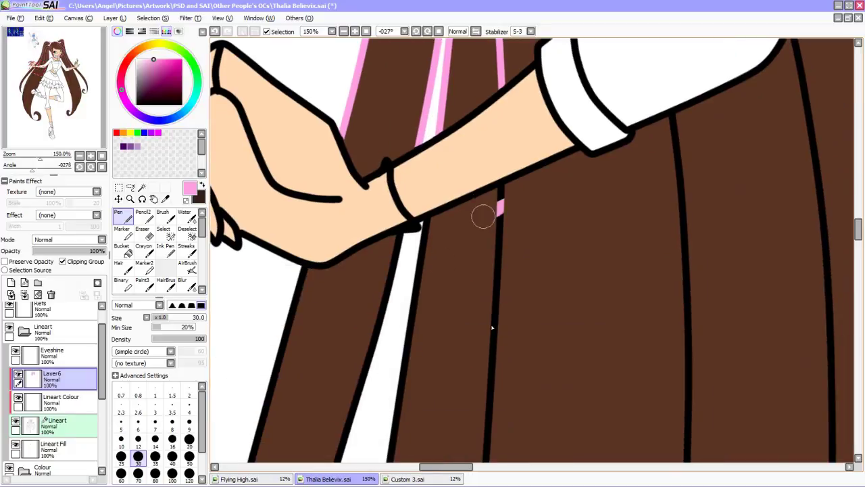
key(e)
key(n)
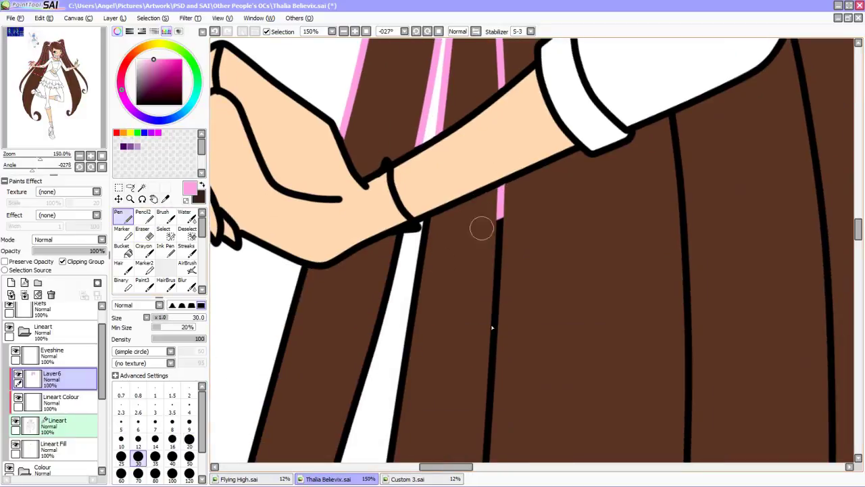
drag(500, 218, 487, 462)
key(bracketleft)
key(bracketleft)
drag(424, 220, 399, 405)
key(e)
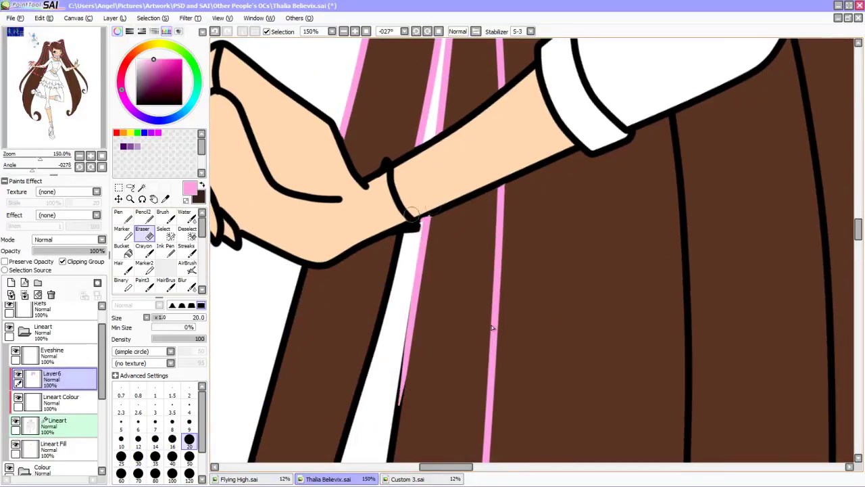
Recolour both edges of the outer lock below the left hand and the rest of the neighbouring hair edge pink with a size 30 pen.
key(n)
key(bracketright)
key(bracketright)
key(bracketright)
key(bracketright)
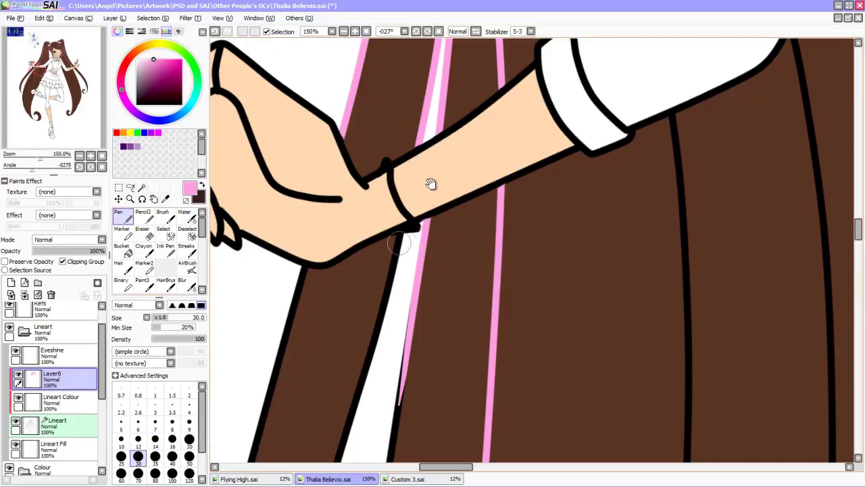
drag(400, 237, 342, 462)
mouse_move(297, 292)
mouse_down()
mouse_move(302, 272)
mouse_move(250, 463)
mouse_up()
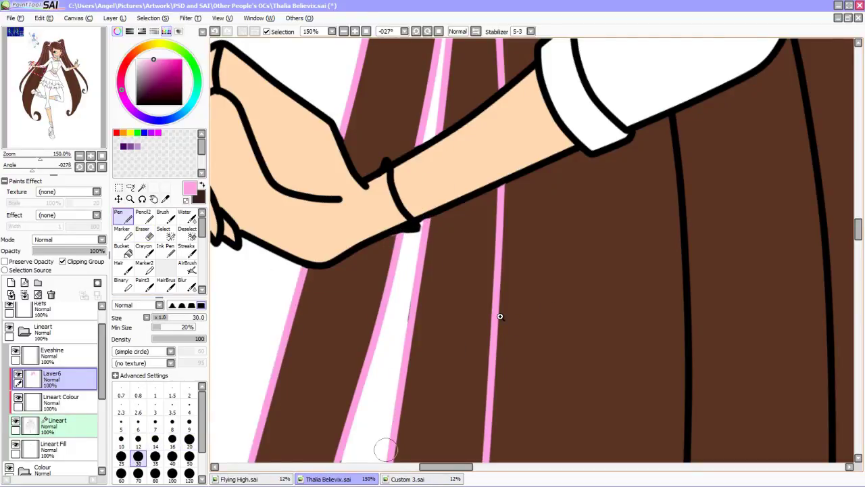
drag(408, 319, 389, 462)
Recolour the left ponytail's long strand lines below the arm pink, including their ends against the sleeve.
key(Home)
scroll(500, 316, down, 5)
scroll(500, 316, up, 2)
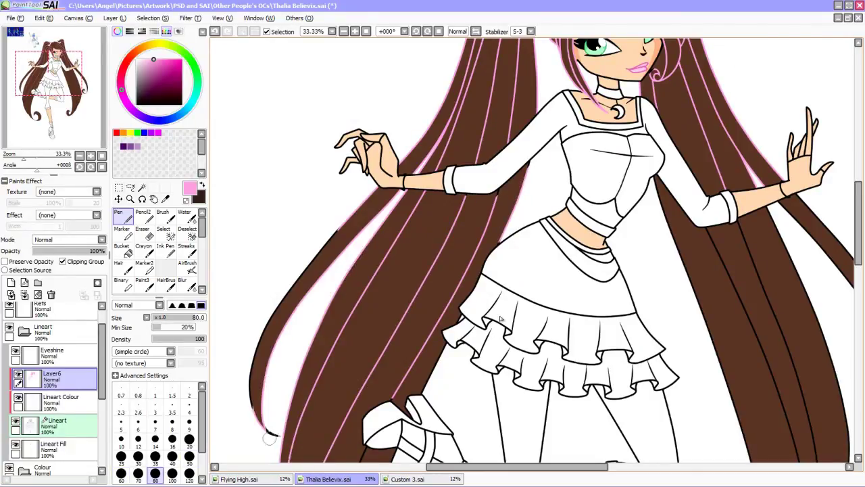
scroll(291, 336, up, 4)
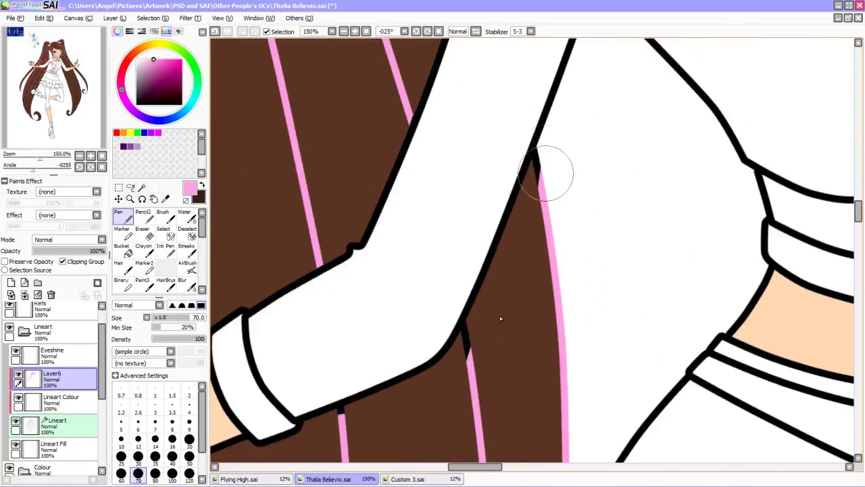
mouse_move(347, 417)
mouse_down()
mouse_move(560, 240)
mouse_move(633, 223)
mouse_up()
Recolour the left ponytail's inner edge pink from the skirt ruffles to the raised shoe, finishing the strand end with a size 14 pen.
scroll(640, 233, down, 5)
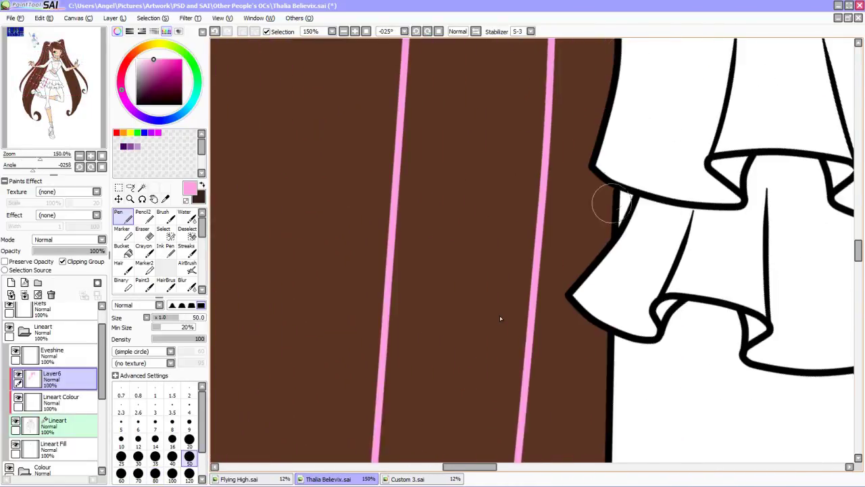
drag(594, 336, 612, 460)
scroll(633, 160, up, 3)
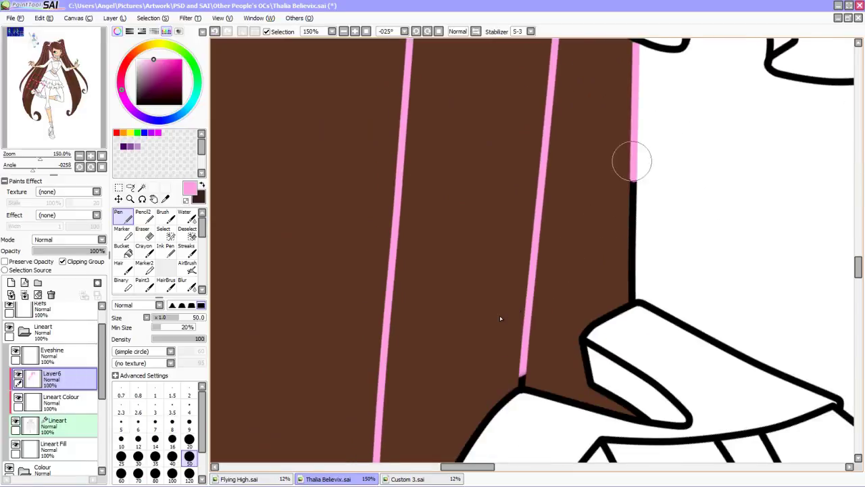
drag(633, 160, 627, 287)
key(bracketleft)
key(bracketleft)
key(bracketleft)
key(bracketleft)
key(bracketleft)
key(bracketleft)
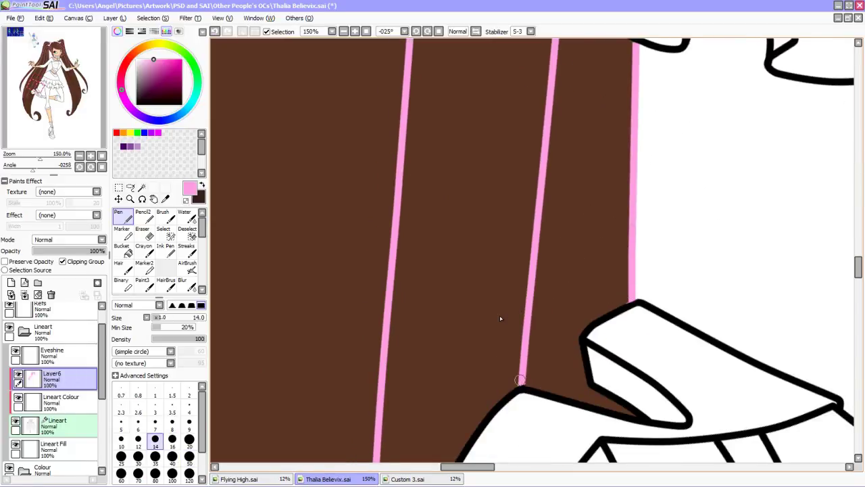
Recolour the left ponytail's lower strand lines and outer edges below the raised shoe pink with a size 250 pen.
key(Home)
key(Page_Down)
key(Page_Down)
key(Page_Down)
key(Page_Down)
key(bracketright)
key(bracketright)
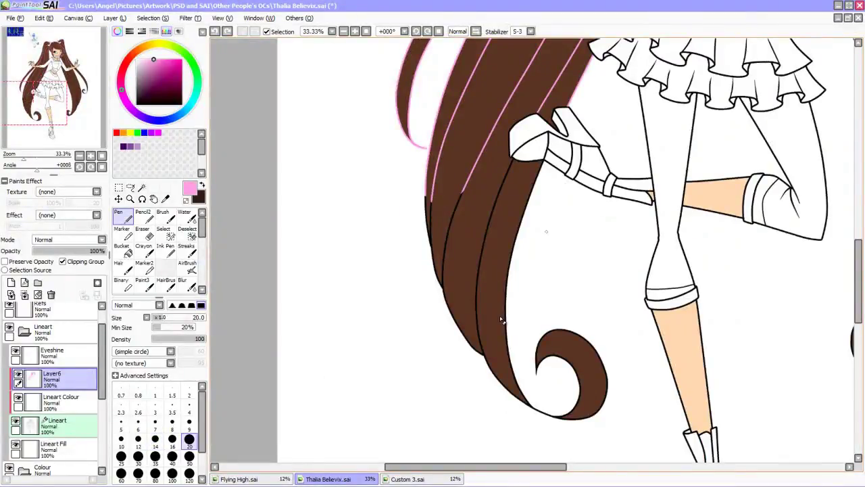
key(bracketright)
key(bracketright)
key(bracketright)
key(bracketright)
key(bracketright)
key(bracketright)
key(bracketright)
key(bracketright)
key(bracketright)
key(bracketright)
key(bracketright)
key(bracketright)
key(bracketright)
mouse_move(540, 324)
mouse_down()
mouse_move(608, 412)
mouse_move(521, 194)
mouse_move(502, 284)
mouse_move(463, 203)
mouse_move(425, 216)
mouse_up()
Recolour the two hair line ends touching the raised shoe pink with a size 25 pen.
key(Page_Up)
key(Page_Up)
key(Page_Up)
key(Page_Up)
key(Page_Up)
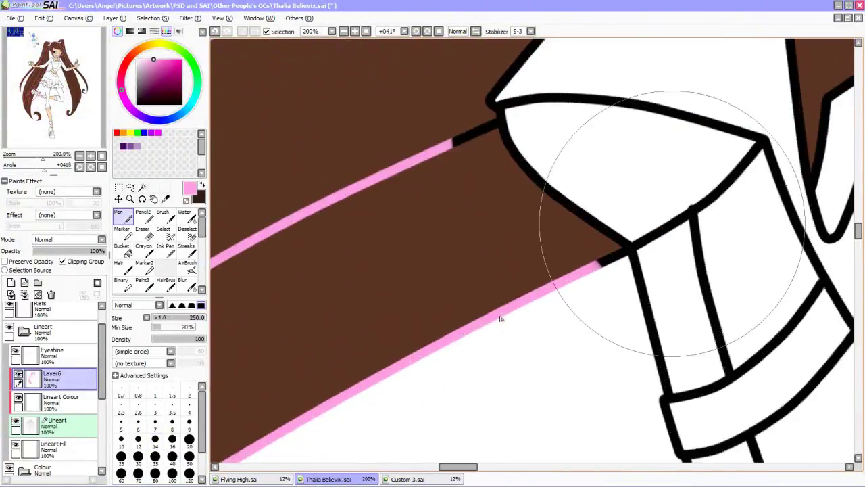
key(bracketleft)
key(bracketleft)
key(bracketleft)
key(bracketleft)
key(bracketleft)
key(bracketleft)
key(bracketleft)
key(bracketleft)
key(bracketleft)
key(bracketleft)
key(bracketleft)
key(bracketleft)
drag(596, 265, 625, 250)
drag(449, 144, 465, 138)
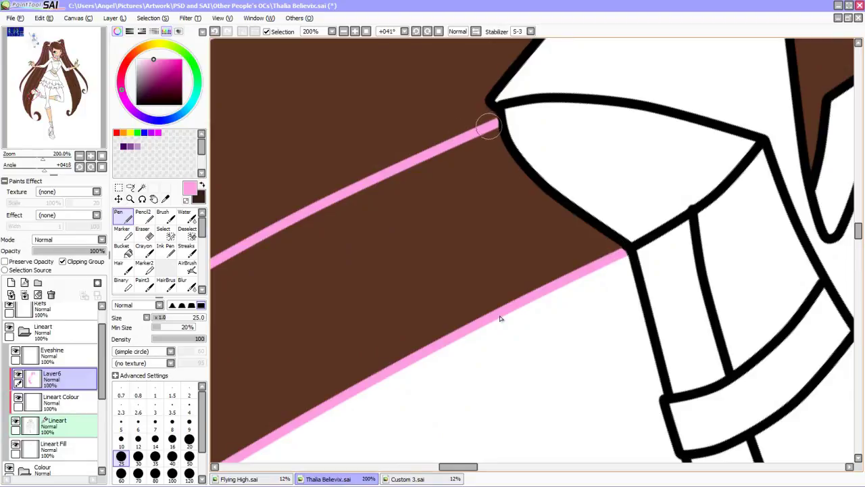
Recolour the right ponytail's inner edge and strand lines below the arm pink with a size 200 pen.
key(Page_Down)
key(Page_Down)
key(Page_Down)
key(Page_Down)
key(Page_Down)
key(Page_Down)
key(Page_Down)
key(Home)
key(bracketright)
key(bracketright)
key(bracketright)
key(bracketright)
key(bracketright)
key(bracketright)
key(bracketright)
key(bracketright)
key(bracketright)
key(bracketright)
key(bracketright)
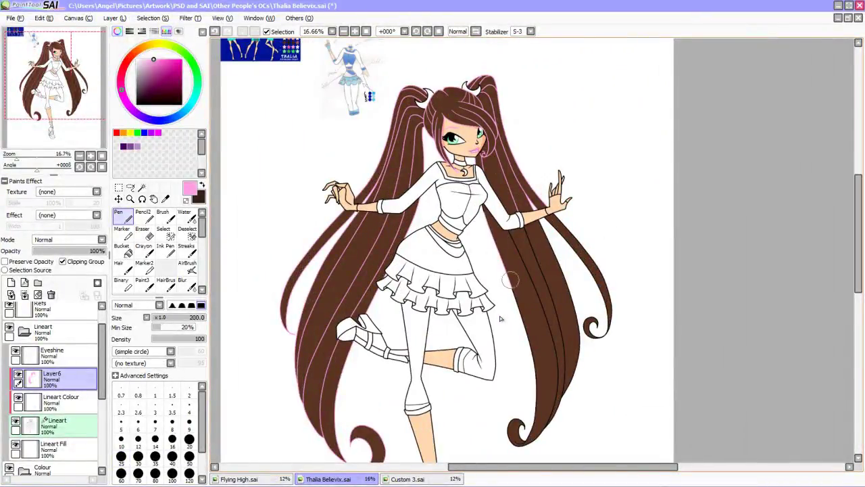
drag(534, 241, 565, 284)
drag(541, 257, 561, 432)
Recolour the right ponytail's outer edge and the separate curled lock below the hand pink with a size 350 pen.
key(bracketright)
key(bracketright)
key(bracketright)
drag(571, 287, 579, 385)
drag(568, 233, 588, 263)
drag(588, 264, 608, 334)
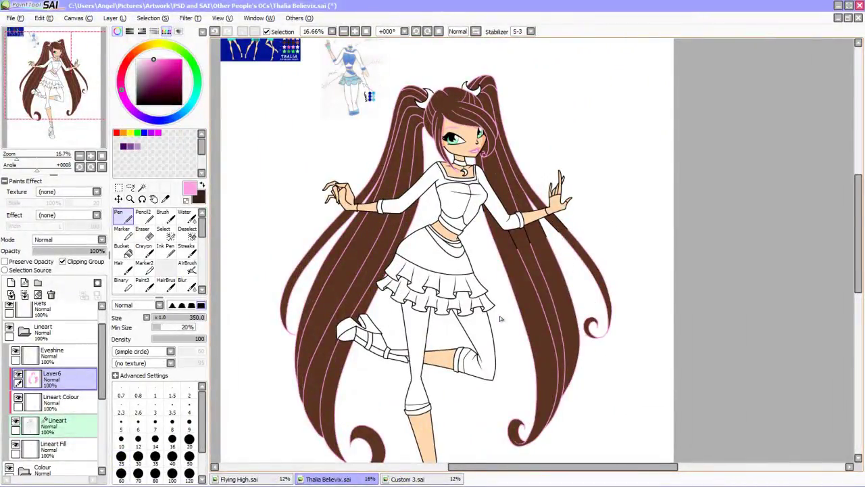
Recolour the right ponytail's remaining line ends just below the sleeve cuff and forearm pink with a size 80 pen.
key(Page_Up)
key(Page_Up)
key(Page_Up)
key(Page_Up)
drag(500, 315, 440, 101)
key(bracketleft)
key(bracketleft)
key(bracketleft)
key(bracketleft)
key(bracketleft)
key(bracketleft)
key(bracketleft)
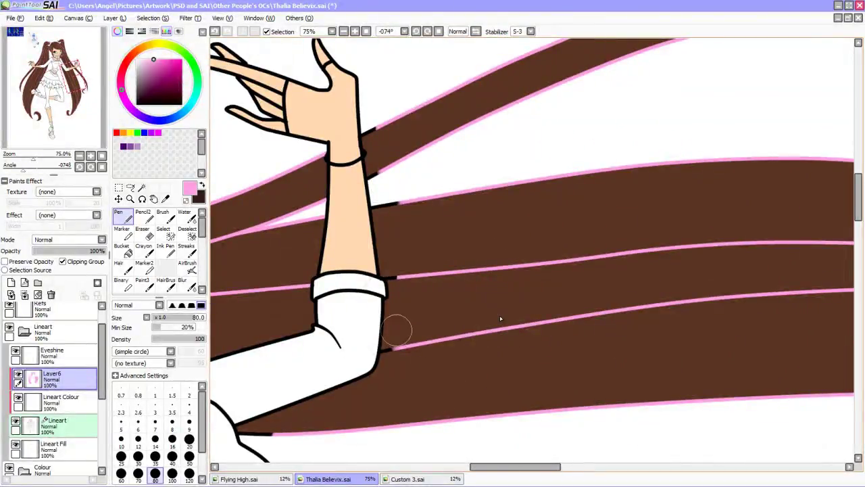
mouse_move(500, 318)
mouse_down()
mouse_move(440, 303)
mouse_move(511, 184)
mouse_move(520, 233)
mouse_move(544, 257)
mouse_up()
Recolour the small leftover hair line ends against the right forearm and wrist pink with a size 14 pen.
key(bracketright)
key(Page_Up)
key(Page_Up)
key(Page_Up)
key(Page_Up)
key(bracketleft)
key(bracketleft)
key(bracketleft)
key(bracketleft)
key(bracketleft)
key(bracketleft)
key(bracketleft)
key(bracketleft)
key(bracketleft)
key(bracketleft)
key(bracketleft)
scroll(583, 277, up, 3)
drag(578, 308, 632, 406)
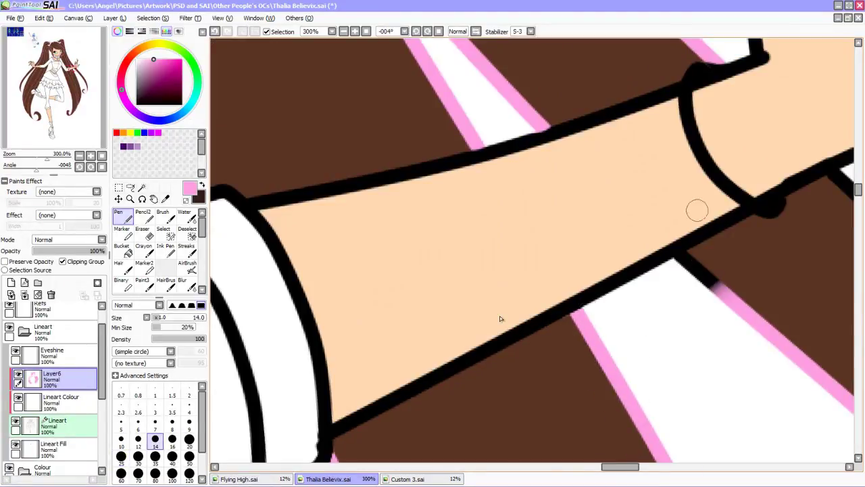
drag(696, 255, 716, 299)
scroll(716, 299, right, 5)
drag(581, 172, 620, 216)
Recolour the remaining black stretch of the right ponytail's inner edge beside the torso pink with the size 14 pen.
scroll(620, 216, down, 3)
scroll(493, 173, up, 3)
drag(482, 168, 536, 300)
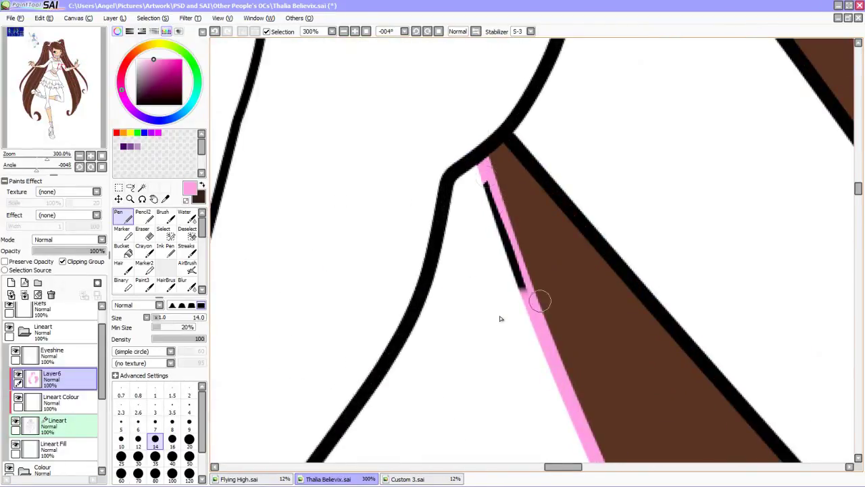
drag(482, 182, 528, 295)
scroll(498, 372, down, 6)
key(Home)
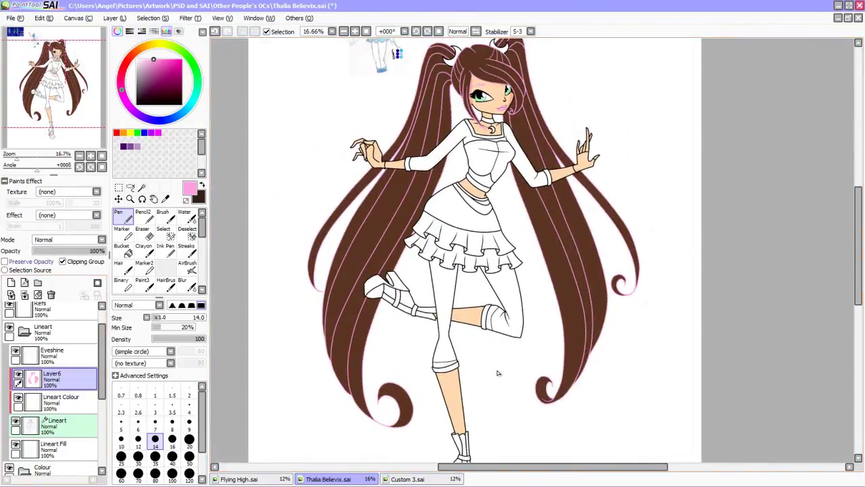
Recolour all the pink hair lines dark brown on Layer6 with its opacity preserved.
key(x)
key(ctrl+e)
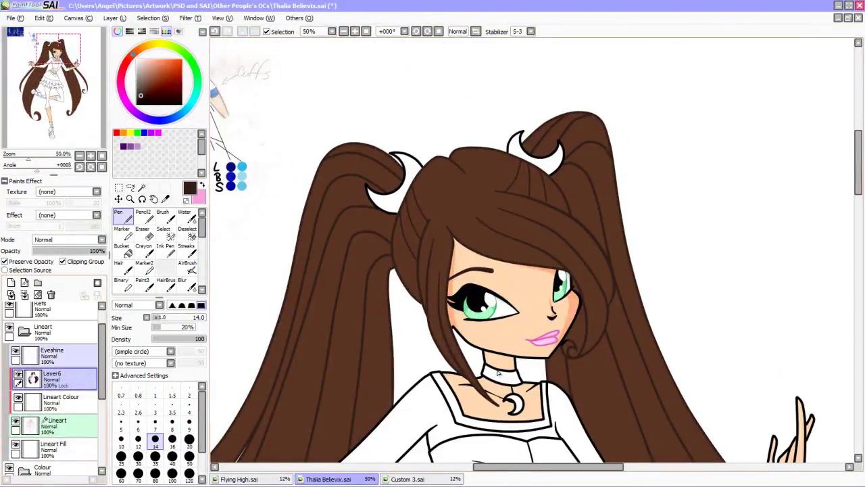
key(Page_Down)
key(Page_Down)
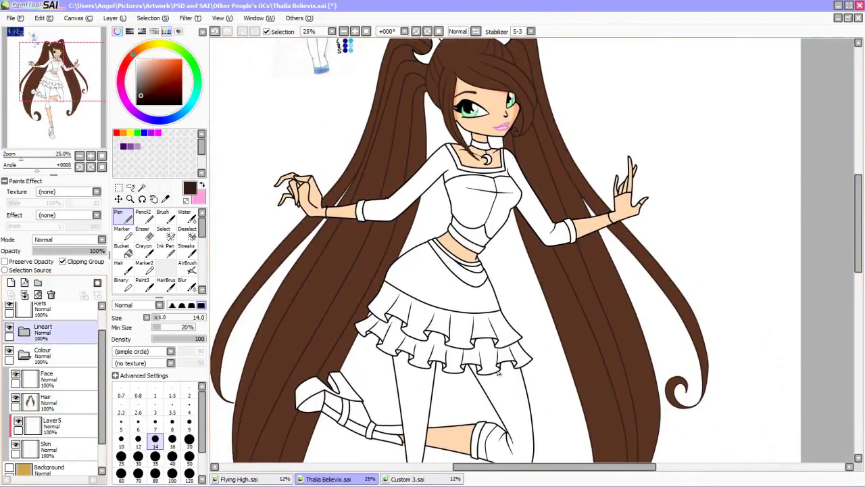
Add a new layer named Outfit White at the top of the Colour folder.
key(ctrl+shift+n)
text(Outfit Whit)
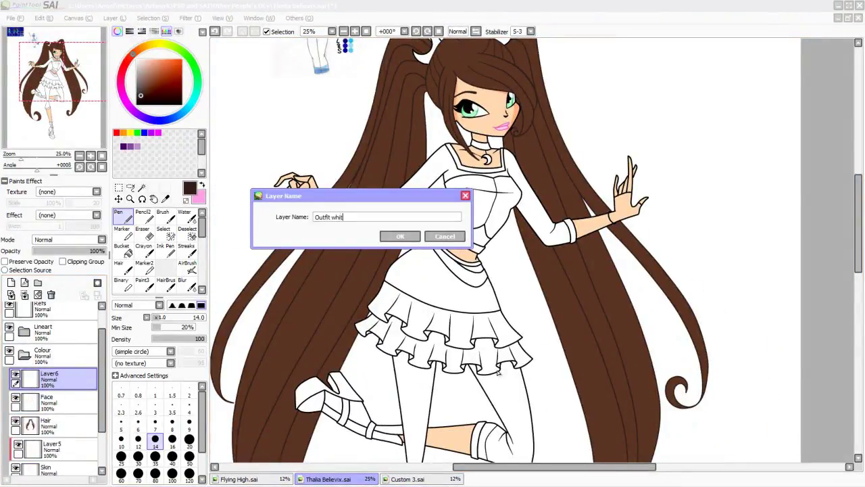
text(e)
key(Return)
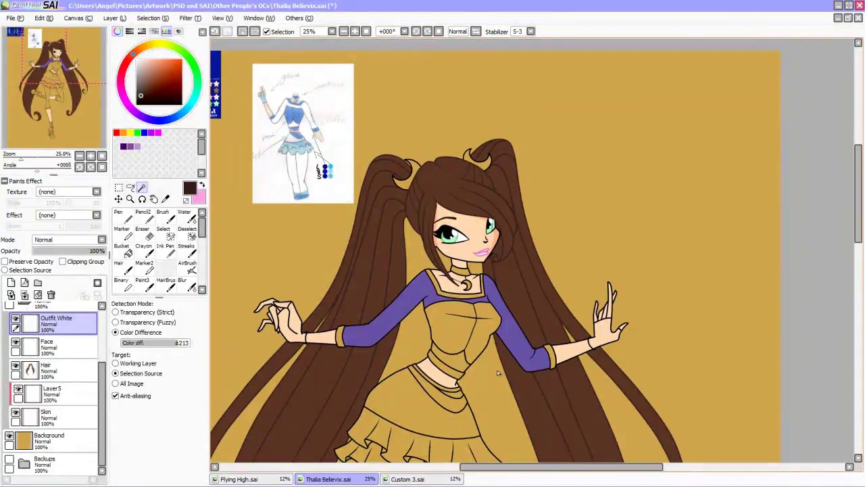
Select the sleeves, midriff panel, upper skirt, leggings and crescent hair ornaments, fill them white, and clear the selection.
scroll(498, 373, down, 5)
click(497, 370)
scroll(496, 370, up, 5)
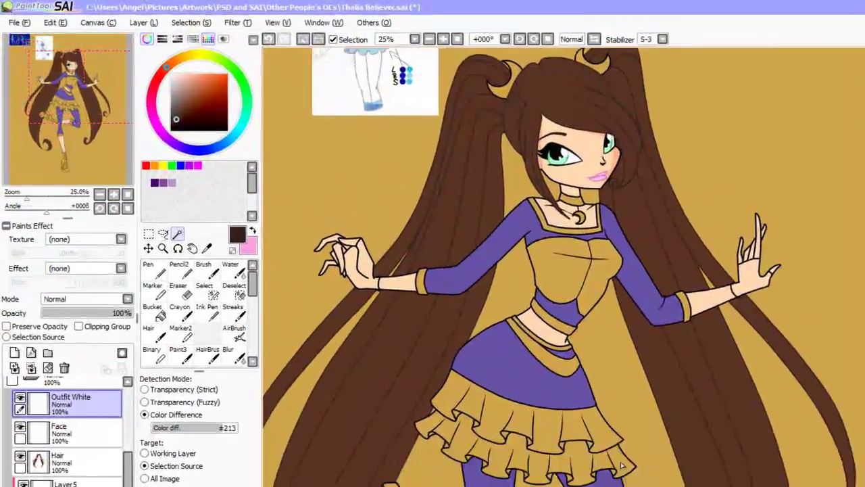
scroll(622, 465, down, 2)
scroll(622, 465, up, 3)
scroll(623, 465, down, 1)
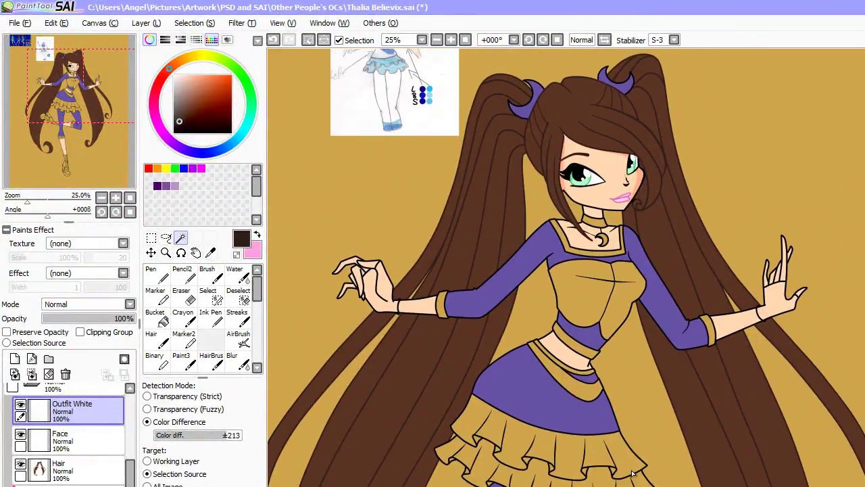
key(ctrl+d)
key(Down)
key(Escape)
key(ctrl+d)
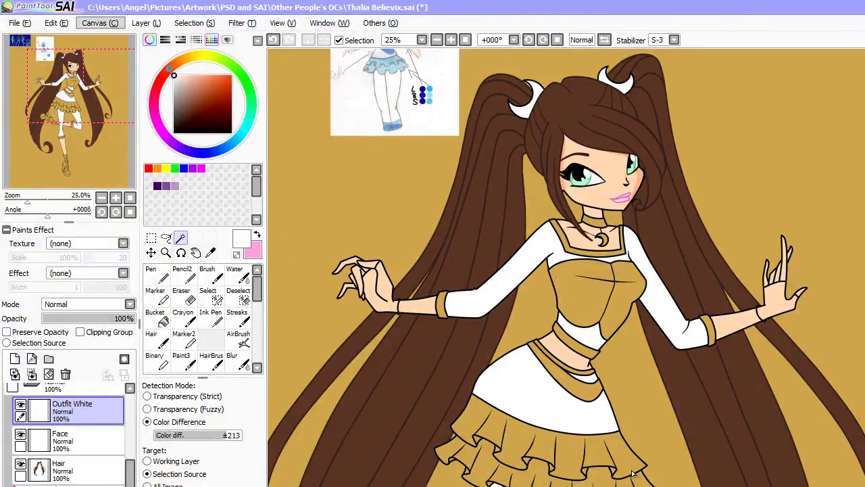
Add a layer named Outfit D.Blue and sample the dark blue base colour from the outfit reference.
text(Outfit D.Blue)
key(Return)
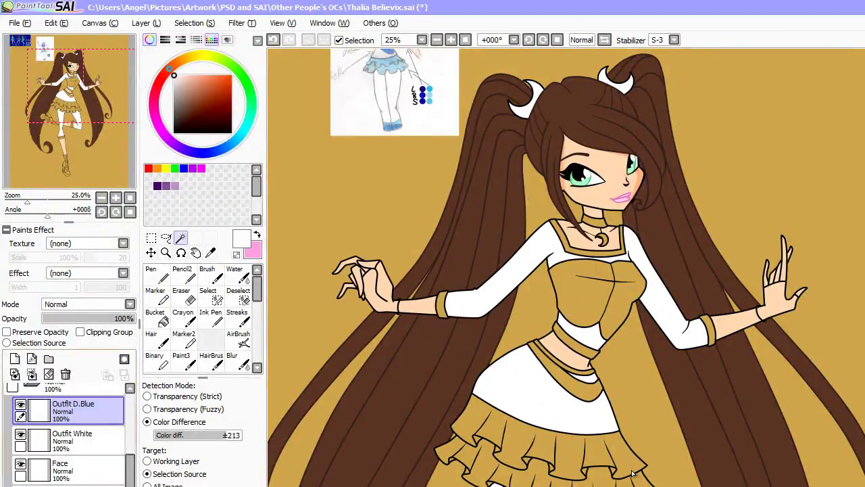
key(alt)
click(426, 94)
Select the choker, neckline, cuffs, vest, waist bands, belt and knee bands, and fill them dark blue.
scroll(568, 270, up, 3)
click(180, 238)
click(710, 324)
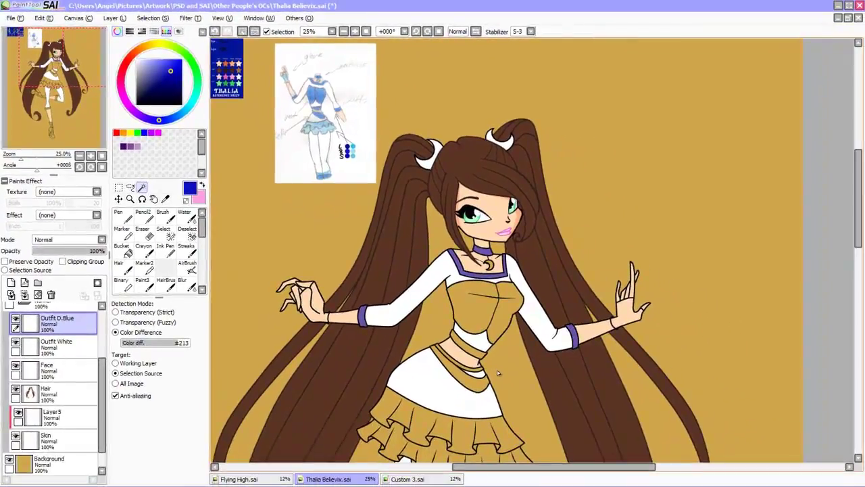
click(555, 415)
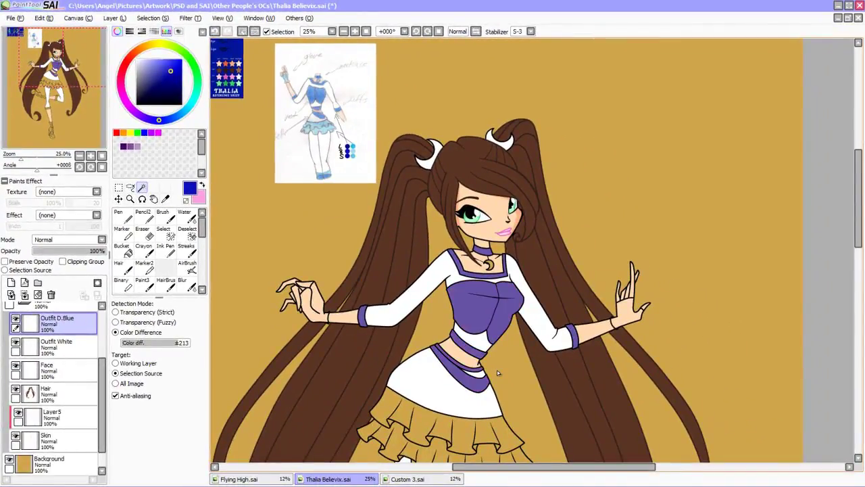
scroll(556, 415, down, 3)
scroll(513, 385, down, 2)
key(alt+s)
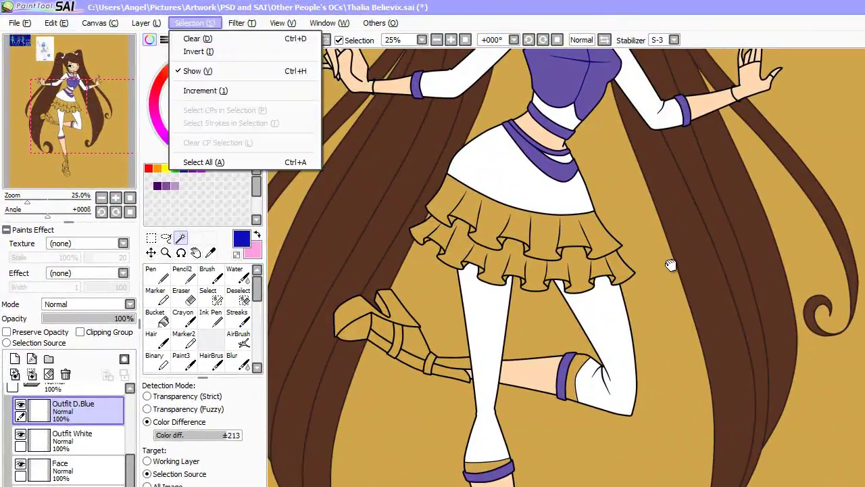
key(Escape)
Add a new layer named Outfit L. Blue above Outfit D.Blue.
key(ctrl+shift+n)
text(Outfit L)
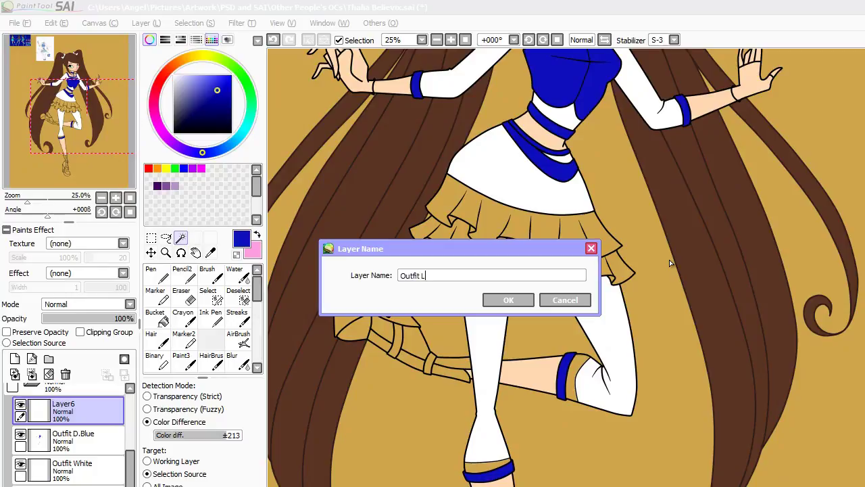
text(. Blue)
key(Return)
Select the ruffled skirt, gloves and upper knee trims, and fill them with the reference's light blue base colour.
scroll(669, 260, up, 3)
scroll(669, 259, up, 1)
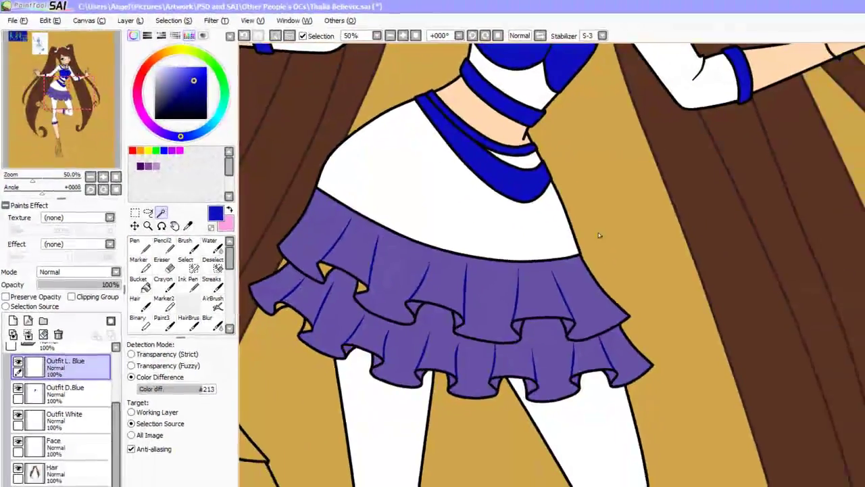
scroll(527, 208, down, 3)
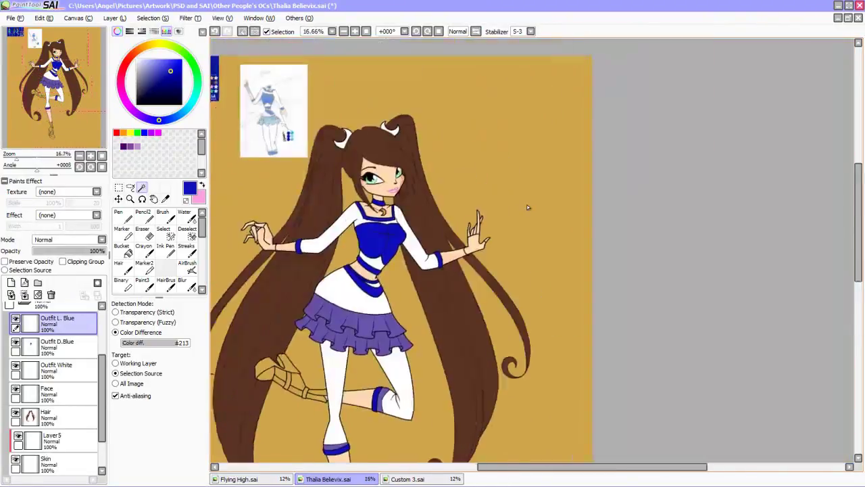
key(alt+s)
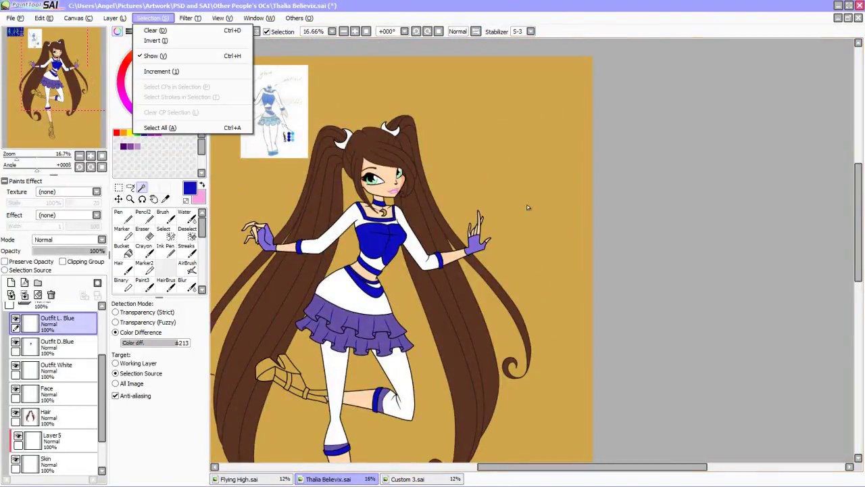
key(Escape)
scroll(528, 207, up, 4)
key(b)
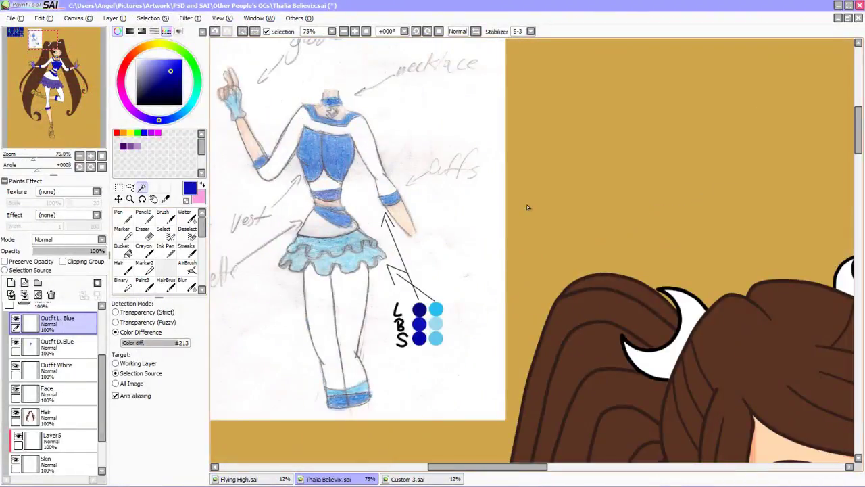
key(n)
scroll(527, 207, down, 5)
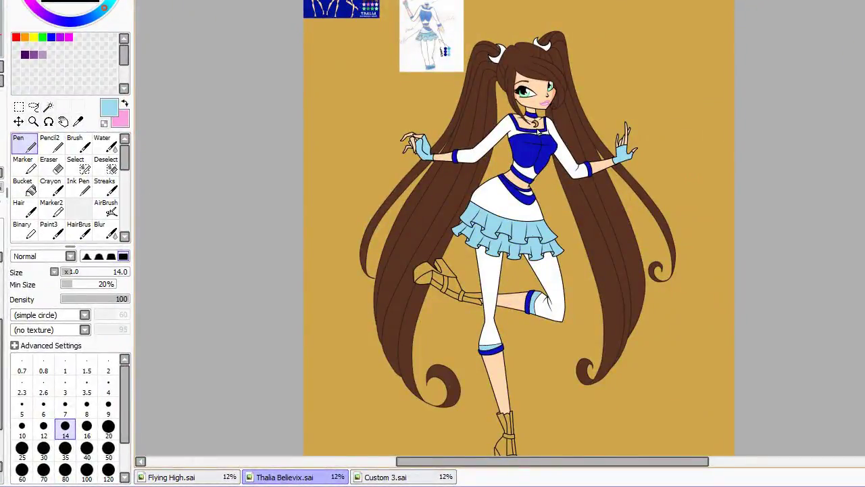
Select the main panels of both boots and fill them dark blue on the Outfit D.Blue layer.
key(w)
scroll(538, 131, up, 1)
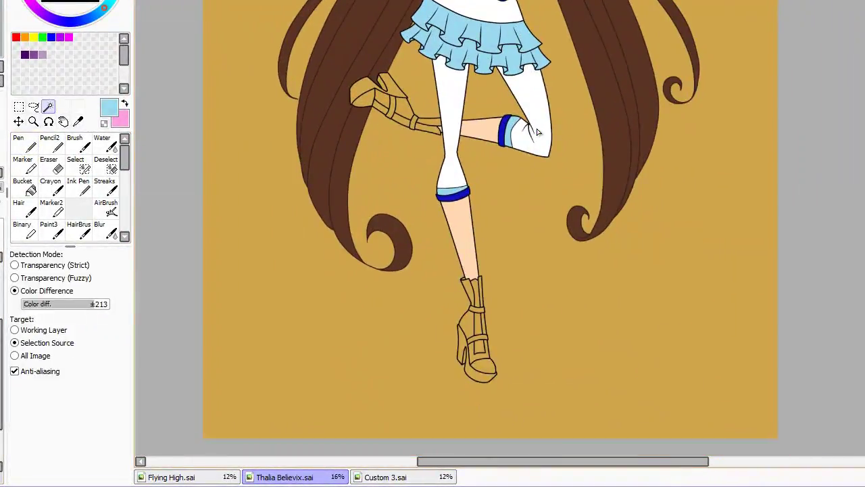
scroll(536, 131, up, 2)
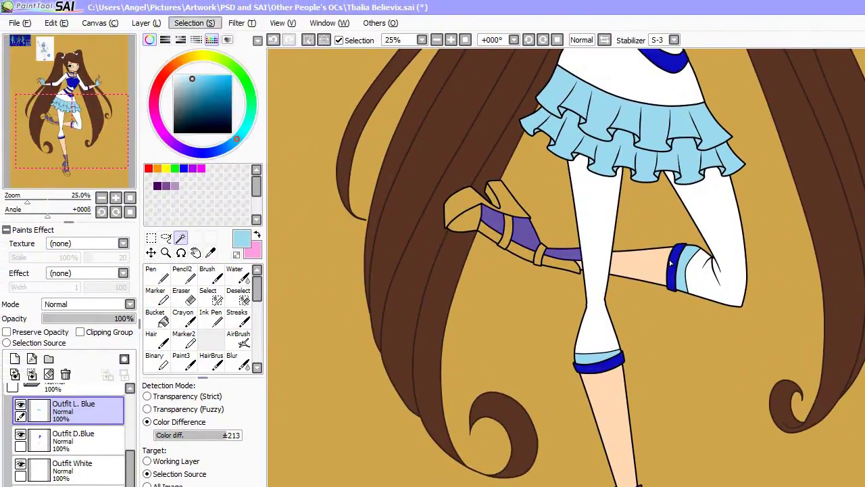
key(n)
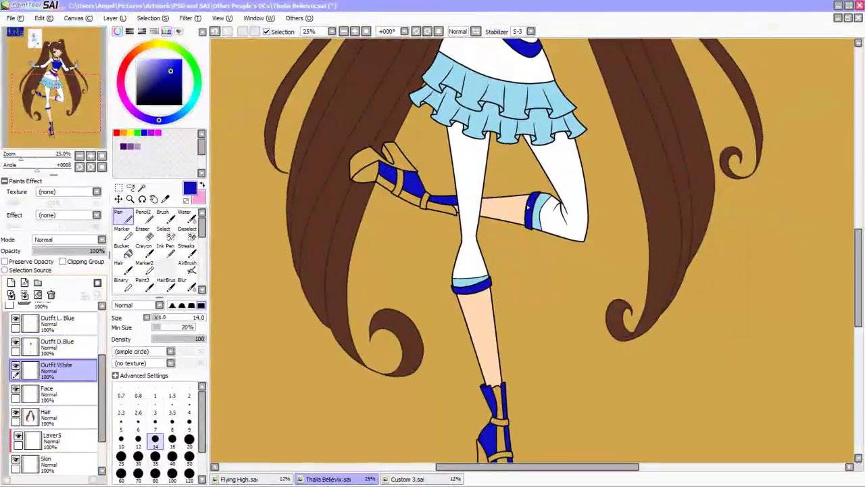
Select the straps and toe caps of both boots and fill them white on the Outfit White layer.
key(w)
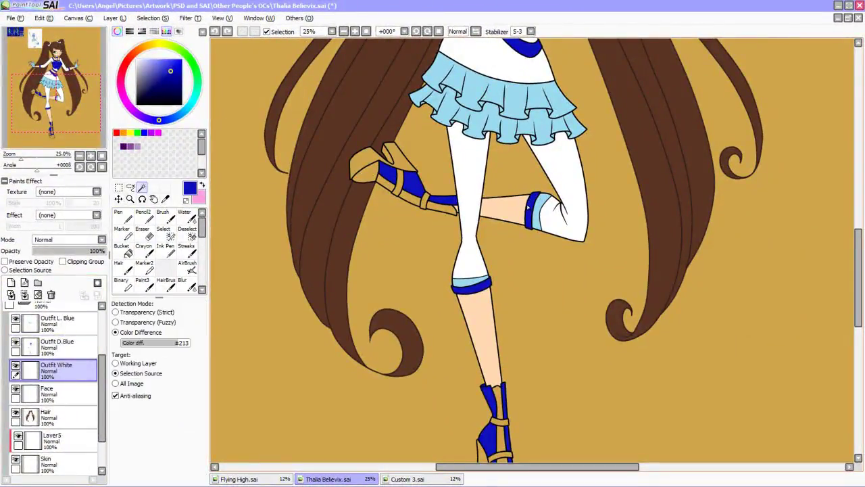
drag(608, 362, 528, 207)
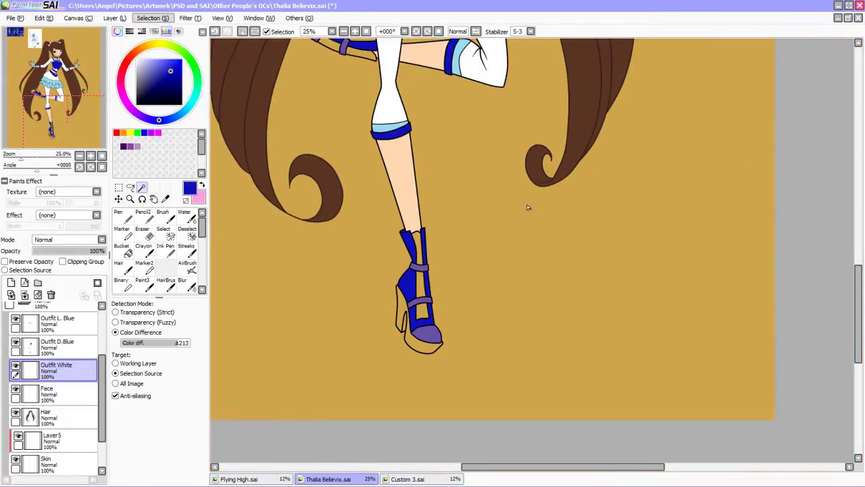
key(d)
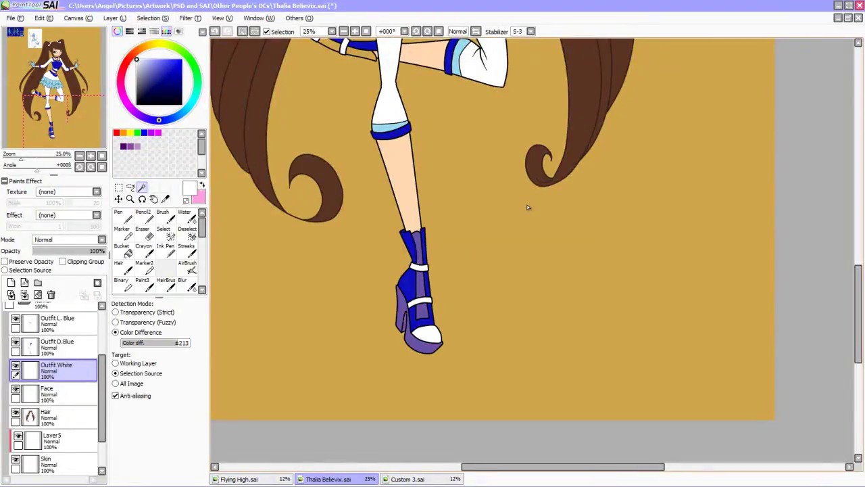
Fill the boots' heels, soles and remaining panels light blue, clear the selection, and save the drawing.
scroll(528, 207, up, 3)
key(alt+s)
key(Escape)
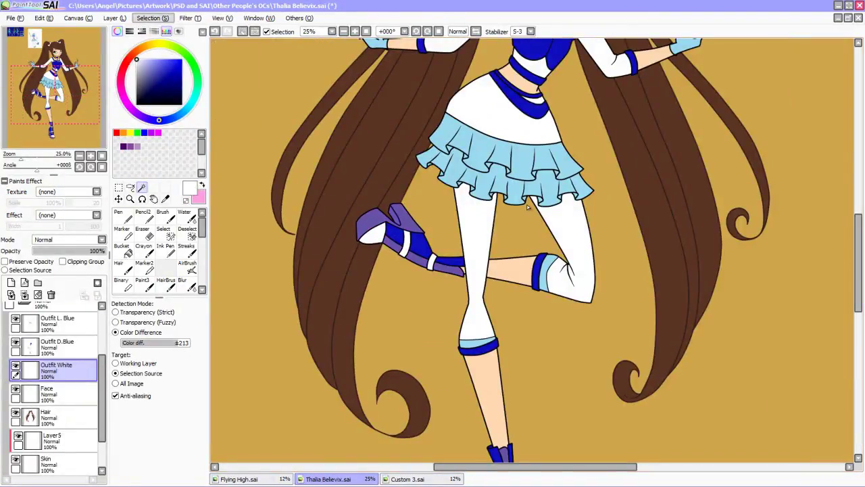
key(n)
alt+click(528, 207)
key(ctrl+d)
key(minus)
key(ctrl+s)
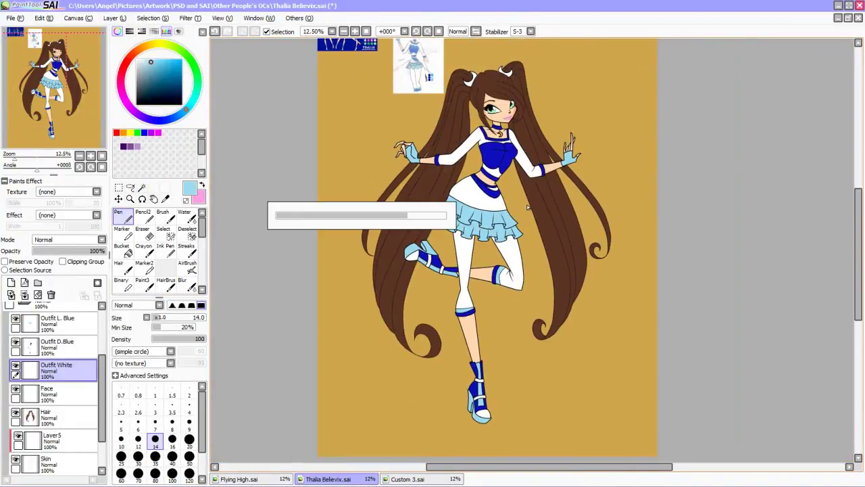
Switch to Firefox to check the head sketch and outfit reference scans against the coloured drawing.
key(alt+Tab)
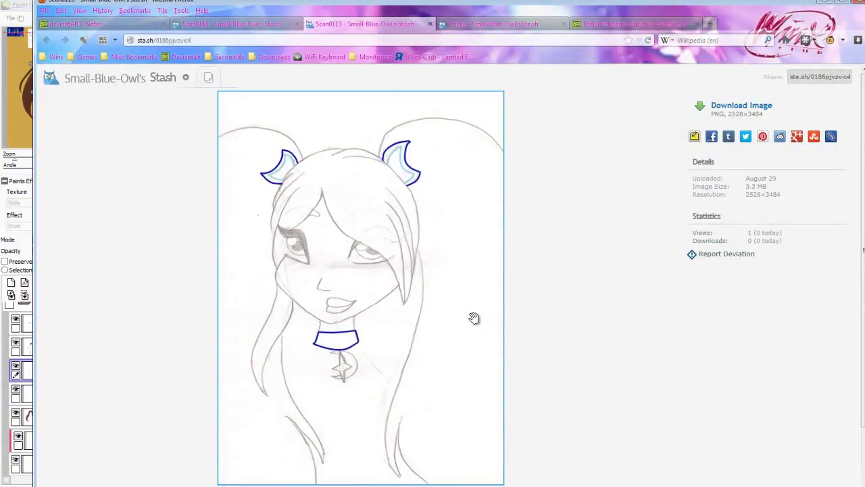
key(ctrl+shift+Tab)
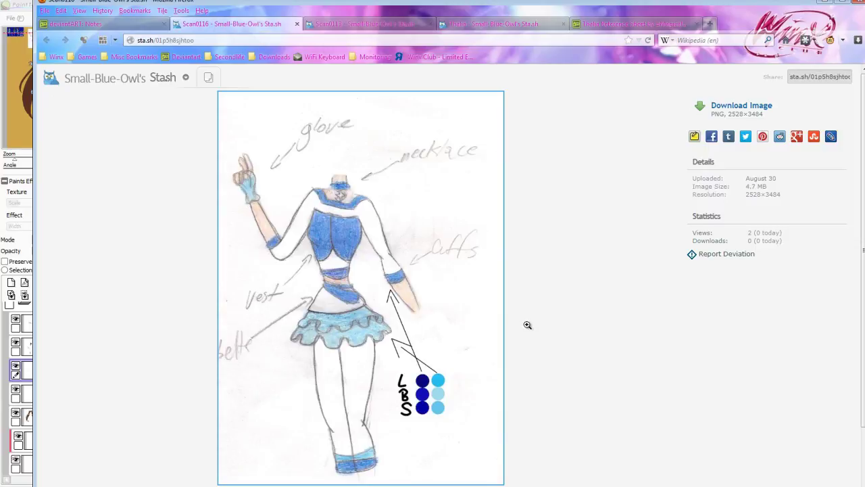
key(alt+Tab)
scroll(549, 226, up, 7)
scroll(590, 271, down, 5)
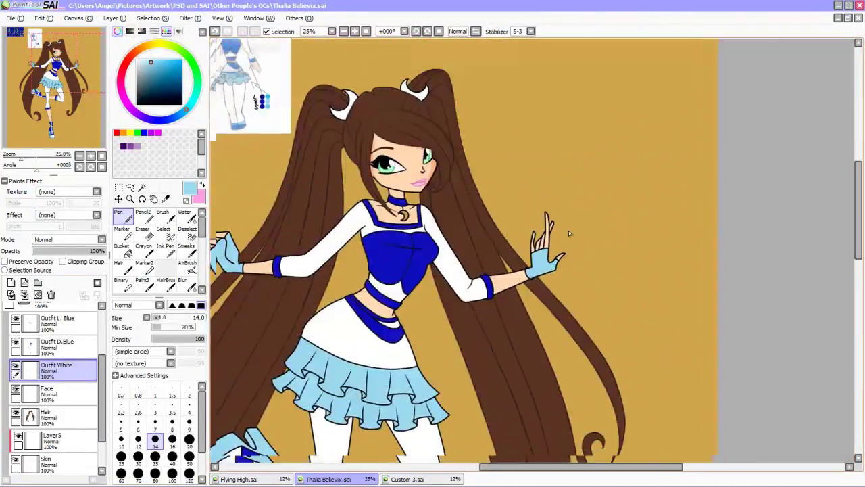
key(alt+Tab)
key(alt+Tab)
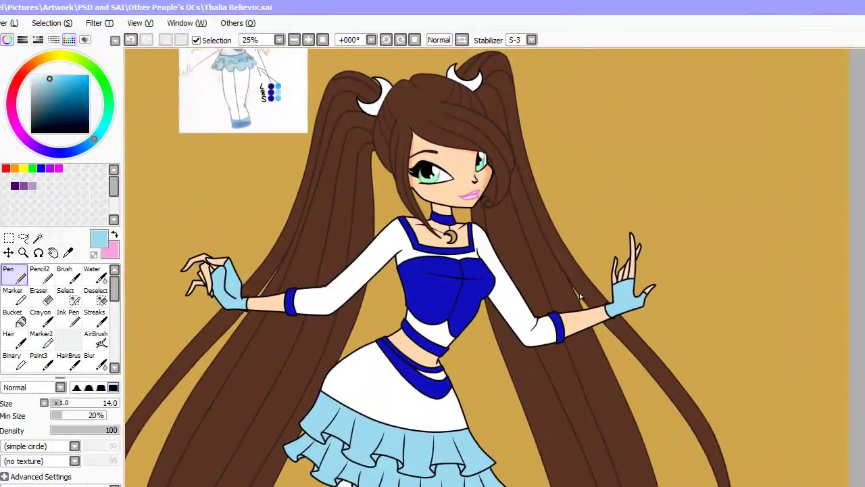
Select the necklace's crescent pendant and fill it light blue on the Outfit L. Blue layer.
scroll(579, 294, up, 5)
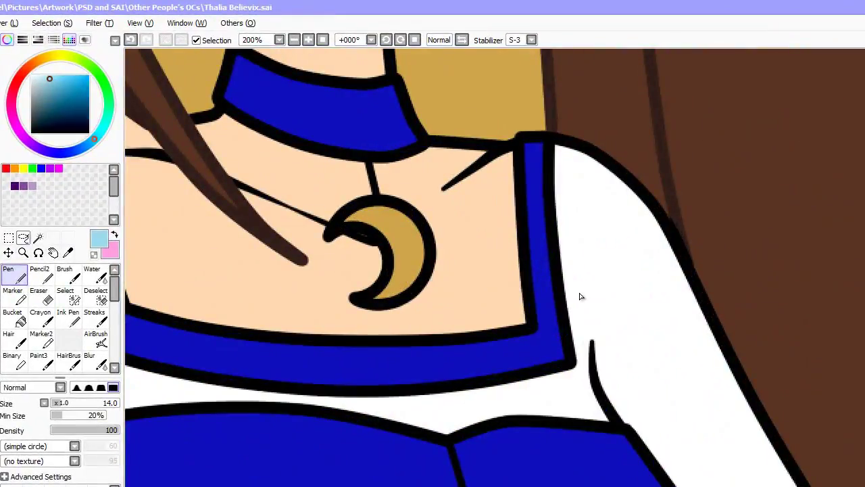
key(w)
scroll(608, 257, down, 7)
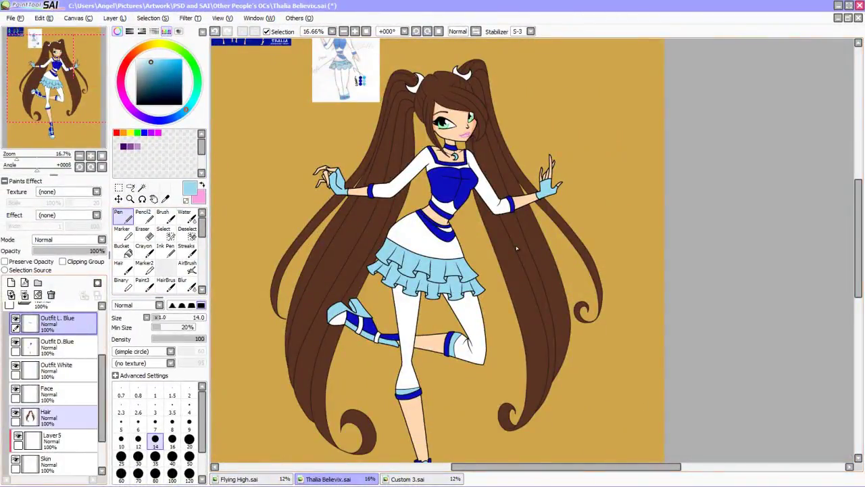
Shade the neck and chest on clipped Layer5 above Skin, using a darker skin tone and a size 25 pen.
click(56, 368)
click(52, 438)
scroll(468, 106, up, 4)
alt+click(453, 223)
scroll(516, 248, up, 1)
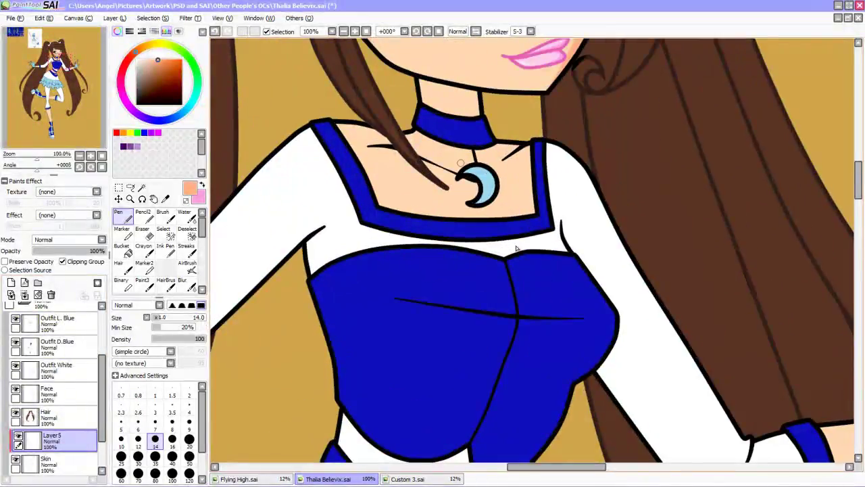
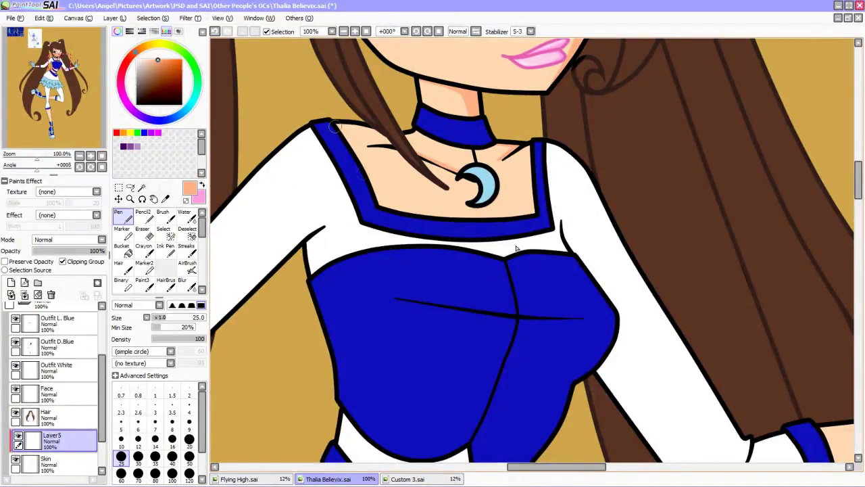
mouse_move(455, 289)
mouse_down()
mouse_move(419, 203)
mouse_move(440, 135)
mouse_up()
Shade the lower edge of the forearm leading to the upright open hand, raising the pen size to 40.
key(bracketright)
key(bracketright)
key(bracketright)
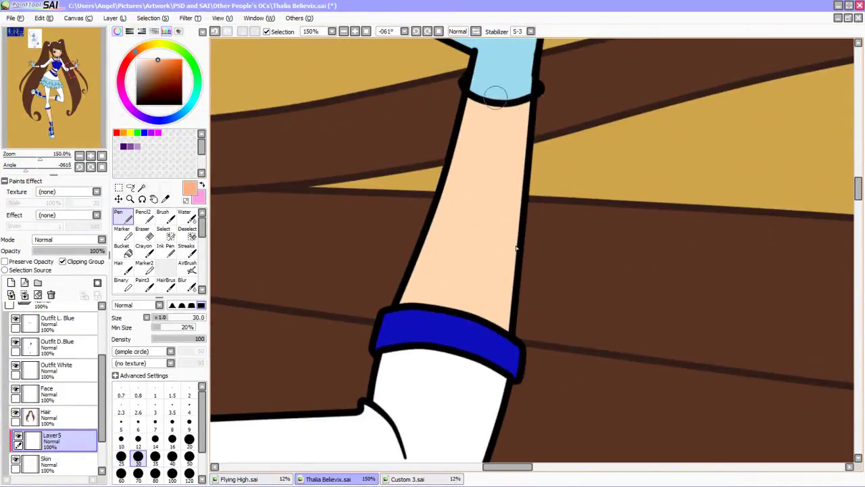
drag(510, 325, 497, 108)
key(Delete)
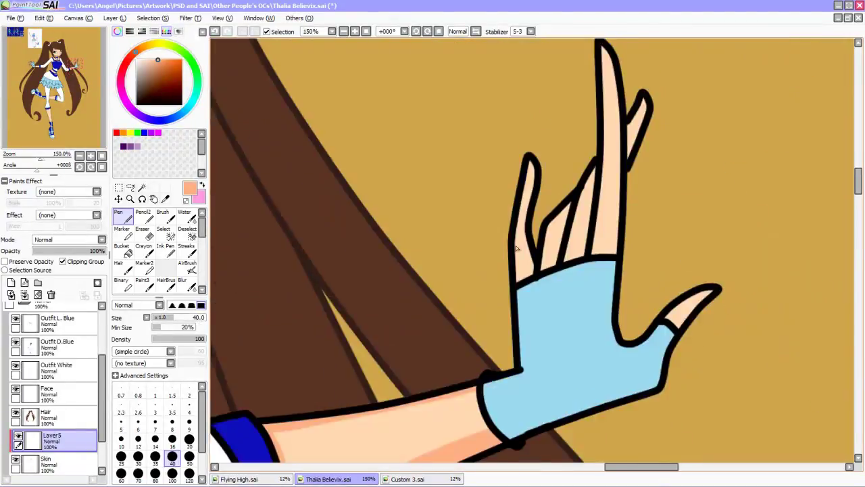
Shade the fingers and thumb of the open hand with the pen reduced to size 25.
key(ctrl+plus)
key(bracketleft)
scroll(687, 355, up, 3)
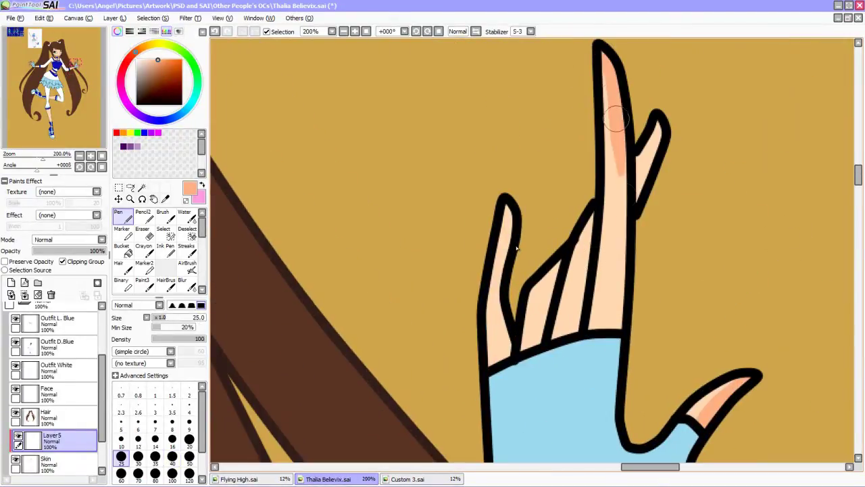
drag(616, 119, 620, 167)
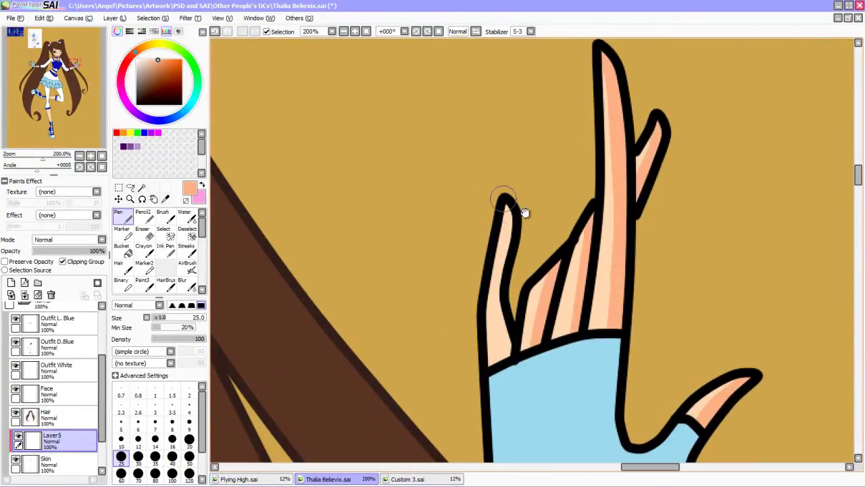
Shade the bare midriff beneath the top's lower band and at the far side of the waist.
key(ctrl+minus)
key(ctrl+minus)
key(ctrl+minus)
key(ctrl+minus)
key(ctrl+minus)
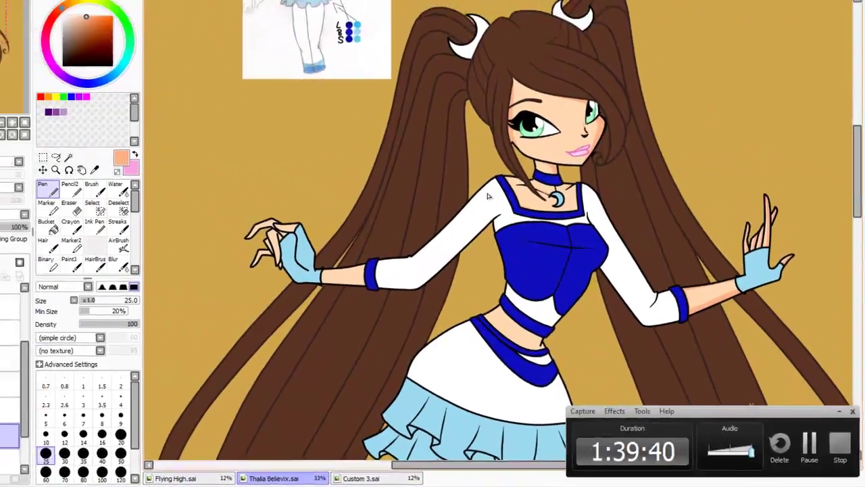
key(ctrl+plus)
key(ctrl+plus)
key(ctrl+plus)
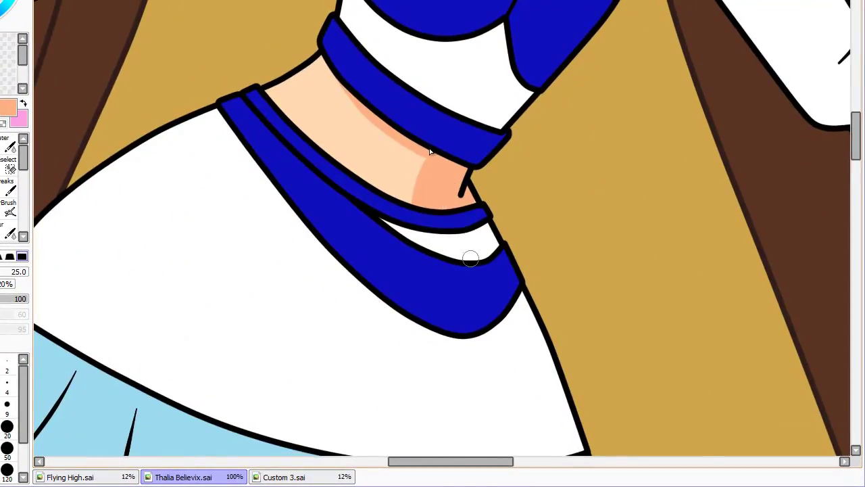
Shade the other forearm and the curled fingers of its hand, using a size 14 pen on the fingers.
key(ctrl+minus)
key(ctrl+minus)
key(ctrl+minus)
key(ctrl+plus)
key(ctrl+plus)
key(ctrl+plus)
key(ctrl+plus)
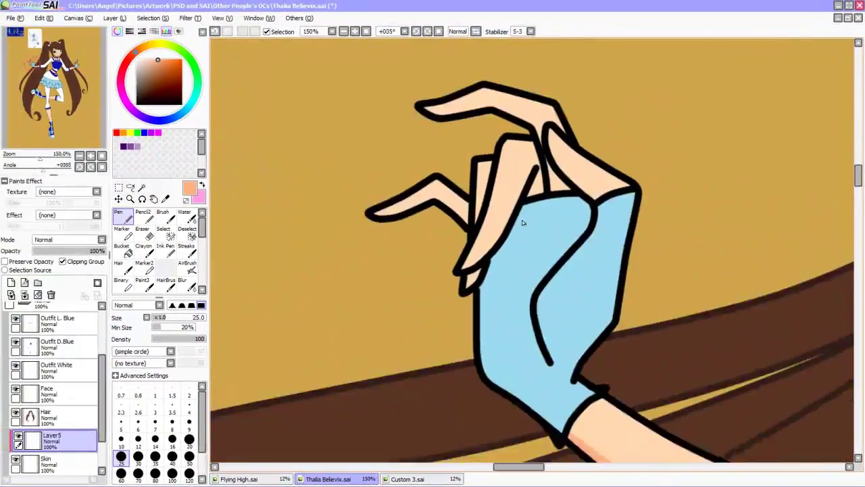
key(ctrl+plus)
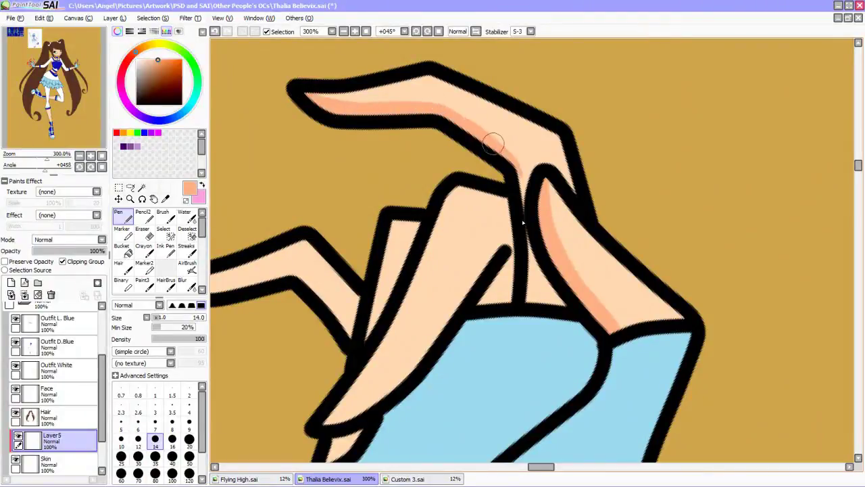
drag(504, 250, 500, 304)
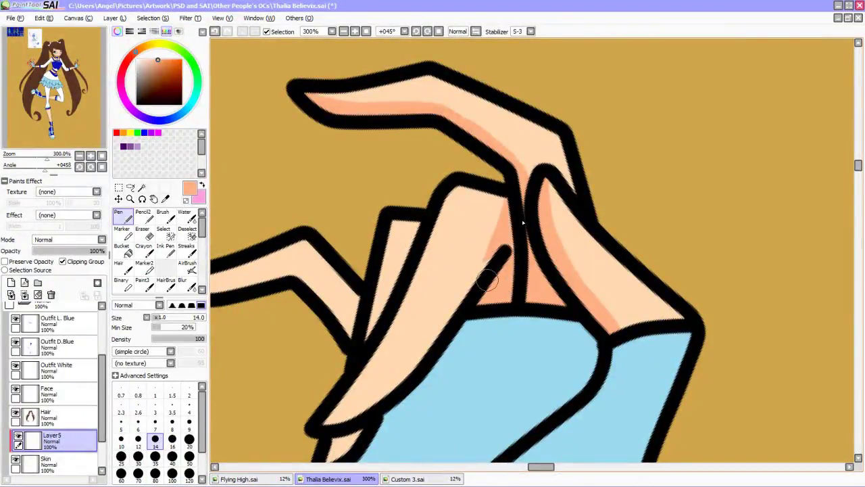
key(Home)
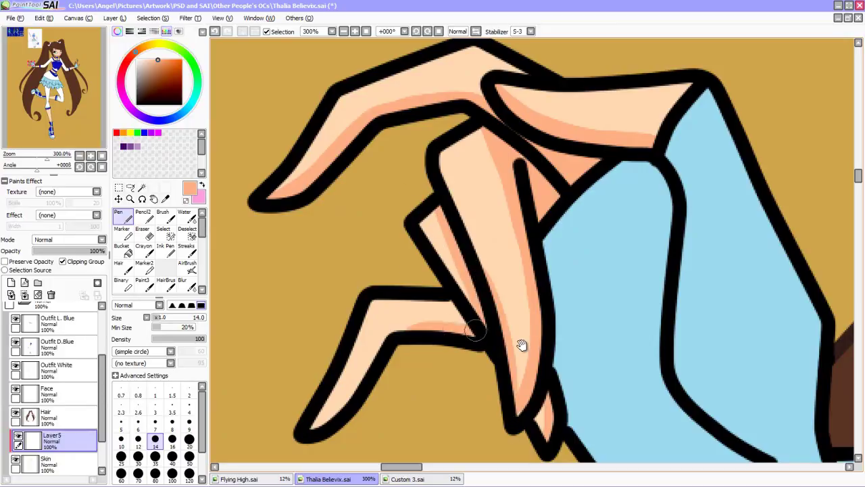
mouse_move(475, 329)
mouse_down()
mouse_move(430, 324)
mouse_move(369, 359)
mouse_up()
Shade the bare calf of the raised leg along one edge with a size 60 pen.
scroll(519, 273, down, 5)
drag(519, 272, 511, 125)
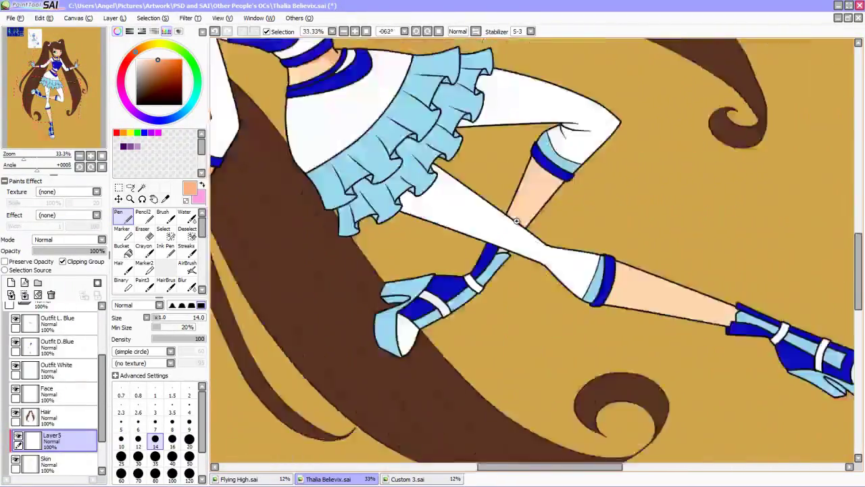
scroll(511, 125, up, 4)
drag(514, 64, 507, 237)
drag(507, 41, 504, 244)
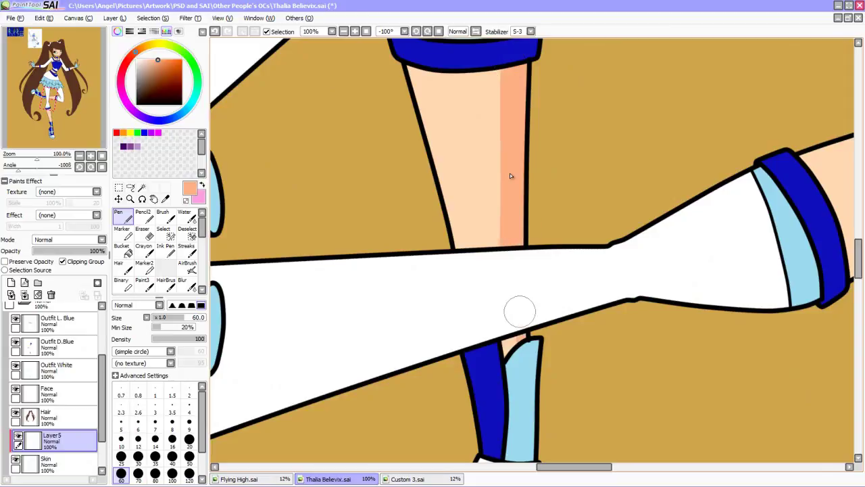
key(Home)
Shade the bare calf of the standing leg beneath the knee cuff and down its outer edge.
drag(549, 177, 537, 240)
scroll(537, 240, down, 2)
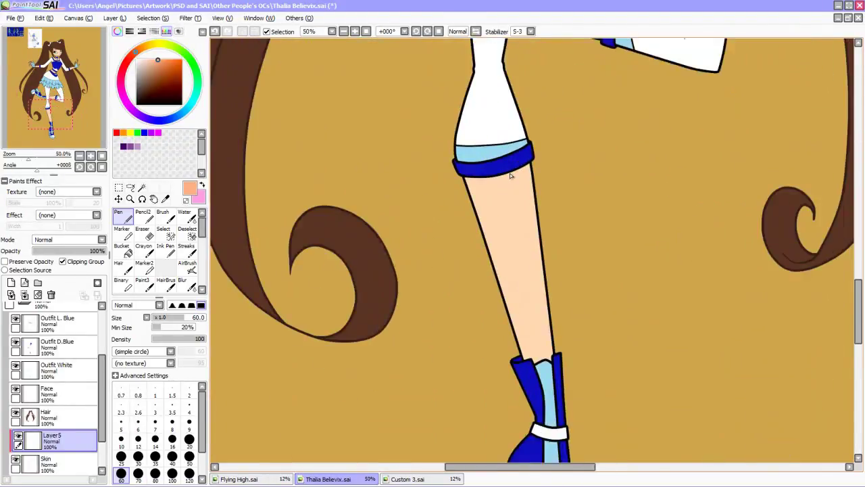
drag(520, 135, 551, 297)
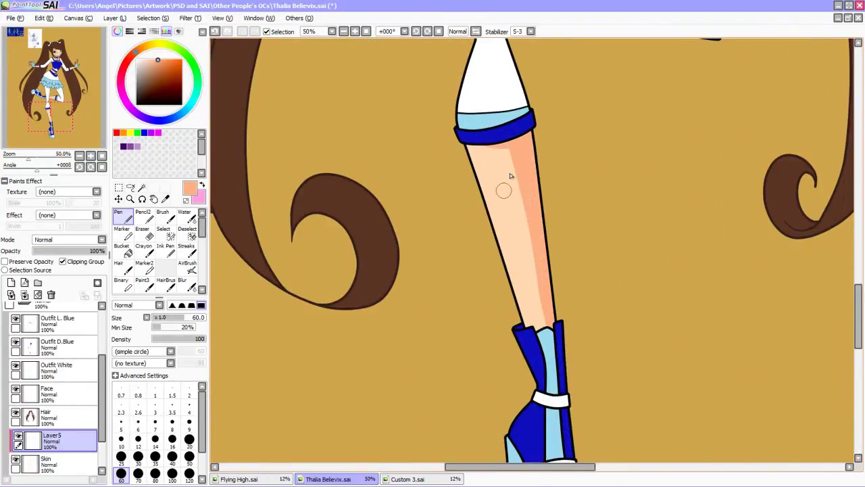
scroll(509, 173, down, 3)
scroll(509, 173, up, 1)
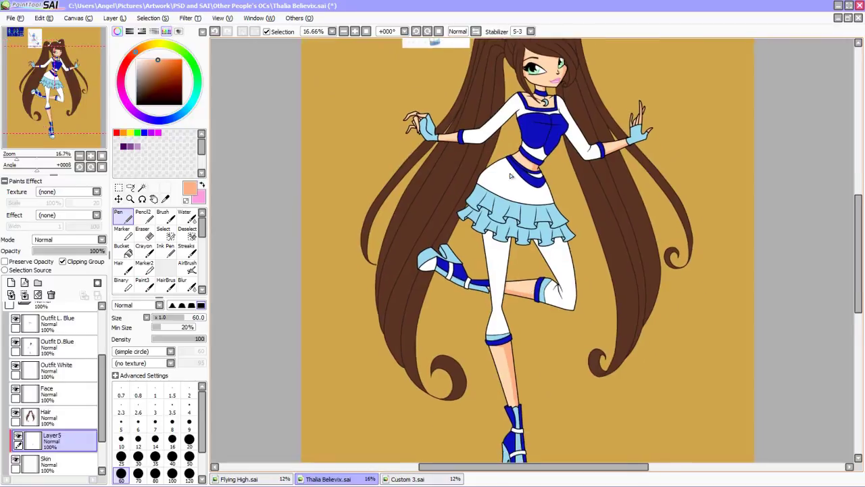
scroll(510, 173, down, 1)
scroll(509, 173, up, 1)
drag(510, 176, 508, 247)
Make Outfit D.Blue the active layer and open the SAI Glitter Stripes image from the Resources folder.
click(57, 369)
click(58, 345)
click(15, 18)
click(25, 40)
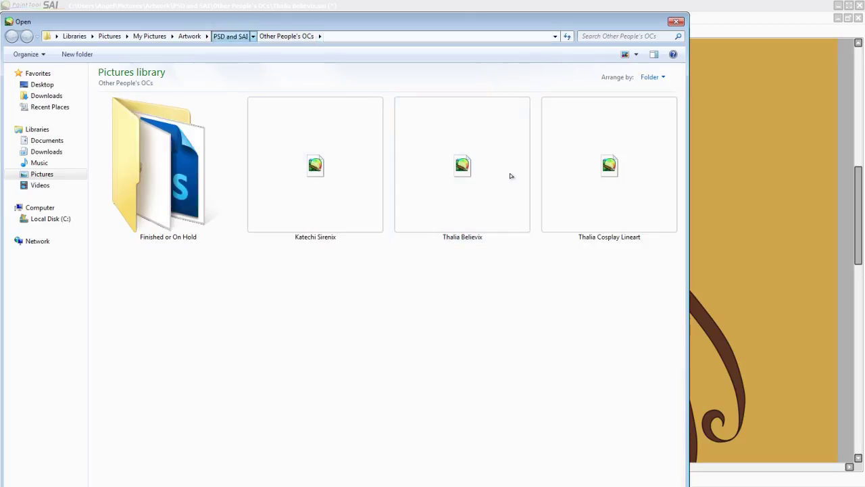
click(187, 33)
double_click(598, 172)
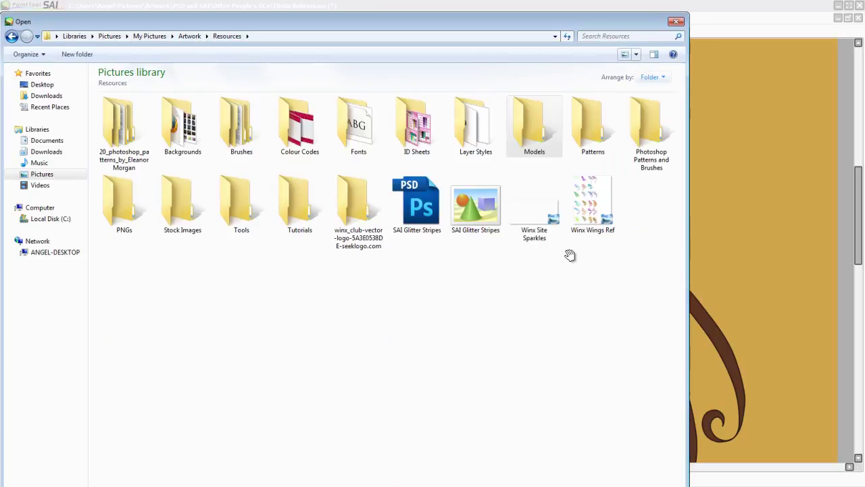
double_click(477, 203)
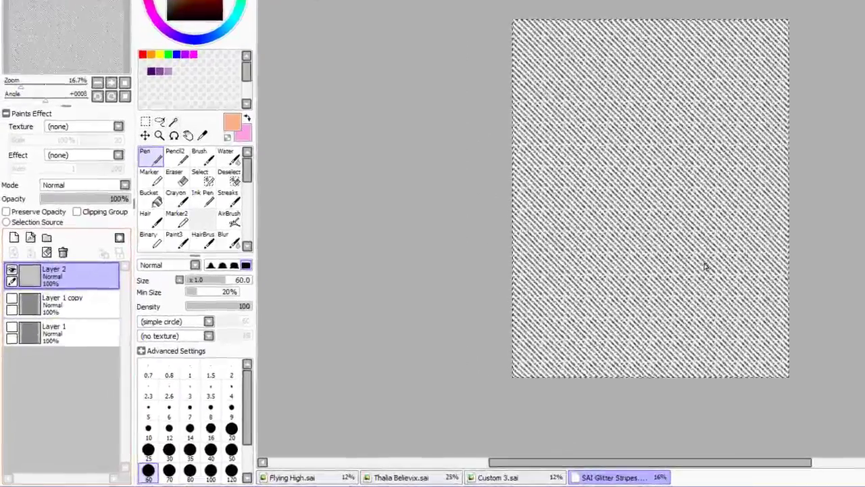
Paste the glitter stripes into Thalia Believix.sai above Outfit D.Blue and position them over the upper body.
key(ctrl+Tab)
key(ctrl+Tab)
key(ctrl+v)
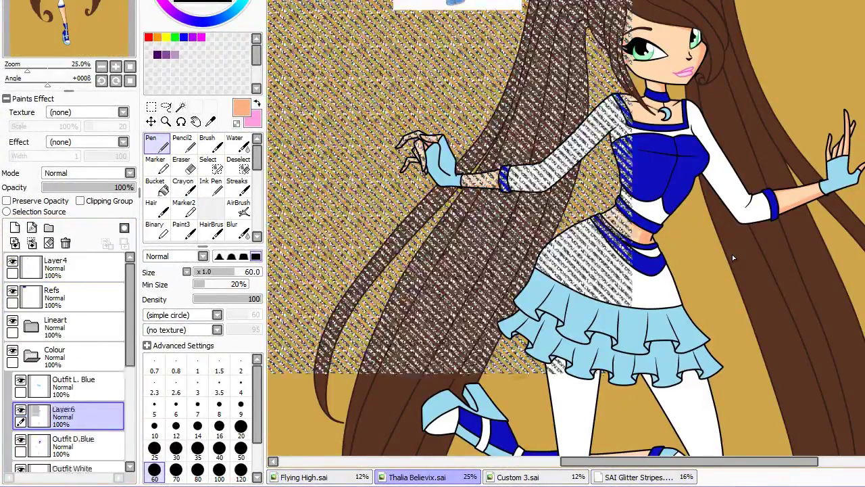
scroll(732, 255, down, 3)
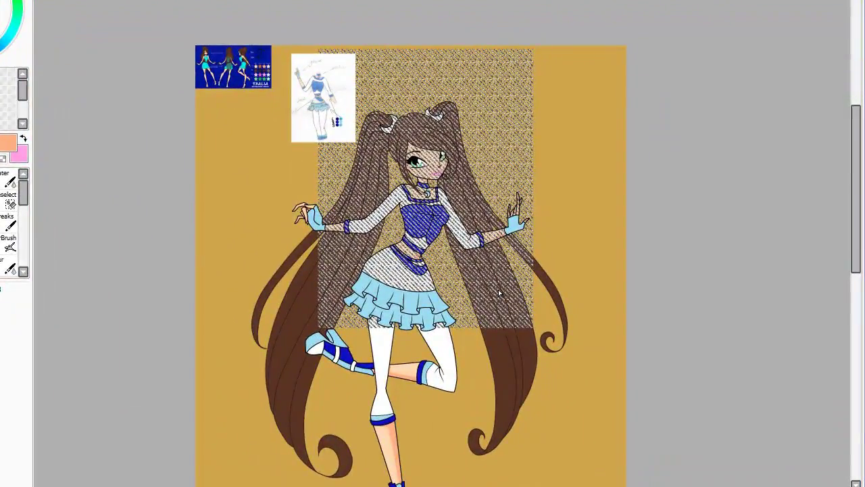
Place a rotated piece of the glitter stripes over the raised boot.
scroll(498, 289, up, 4)
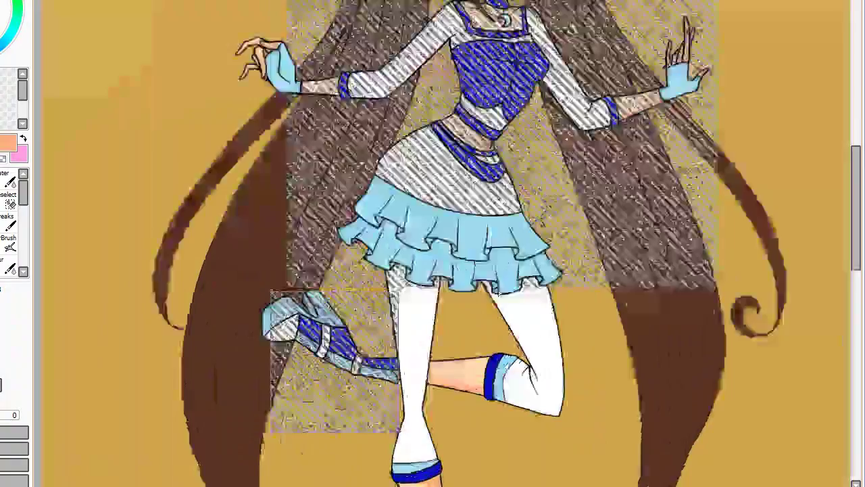
scroll(498, 289, down, 2)
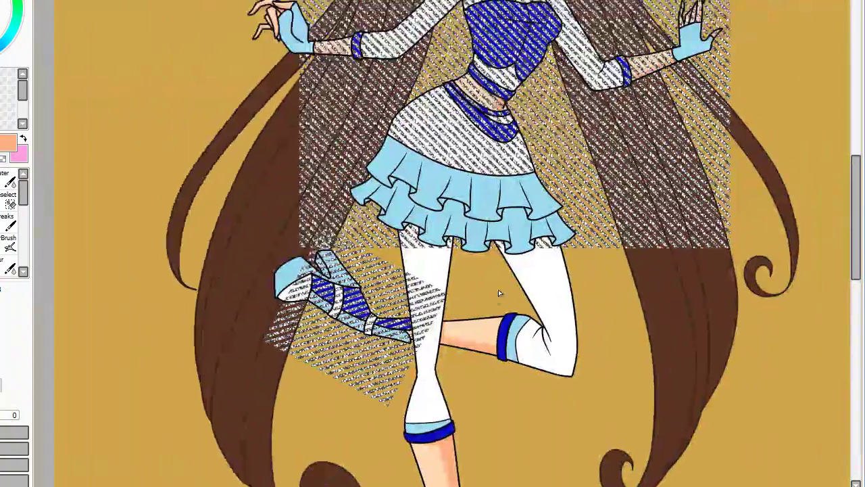
scroll(498, 290, down, 3)
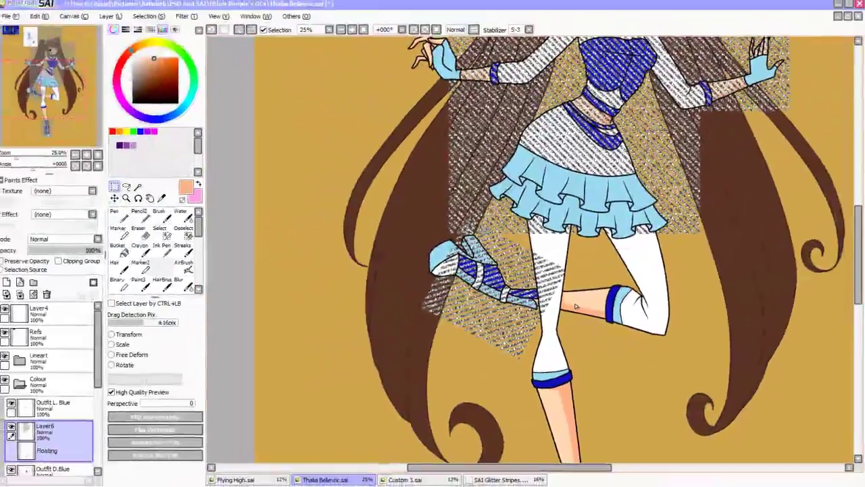
scroll(498, 289, up, 2)
Paste another piece of the glitter stripes and transform it into place over the bent leg's knee cuff.
key(ctrl+v)
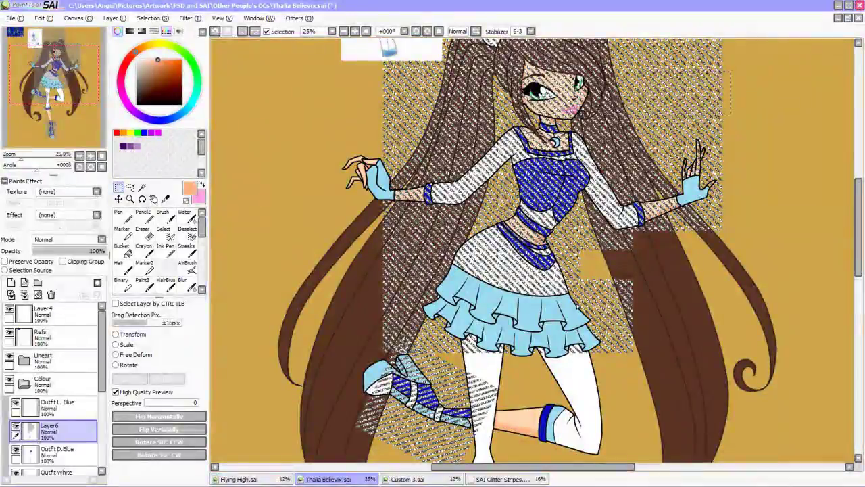
key(ctrl+t)
scroll(534, 250, down, 2)
key(Return)
scroll(514, 264, up, 4)
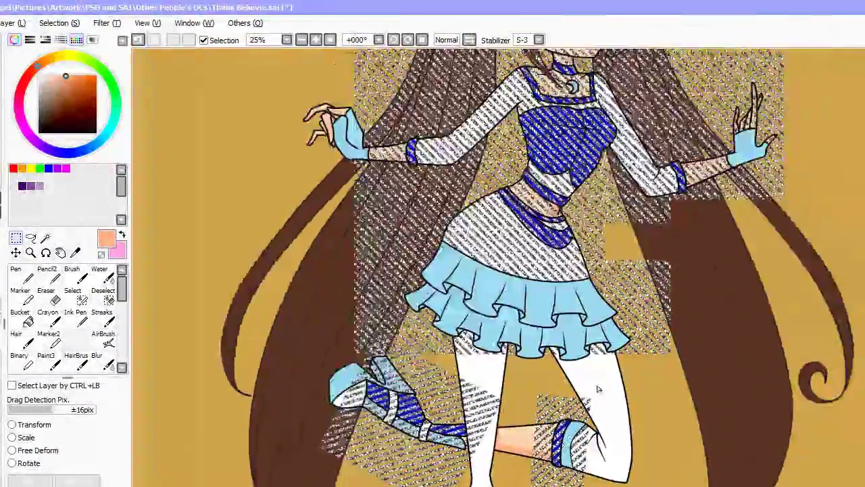
Select the bodice panels with the Magic Wand, remove the glitter stripes from them, and clear the selection.
scroll(585, 352, down, 1)
scroll(597, 385, up, 3)
click(46, 237)
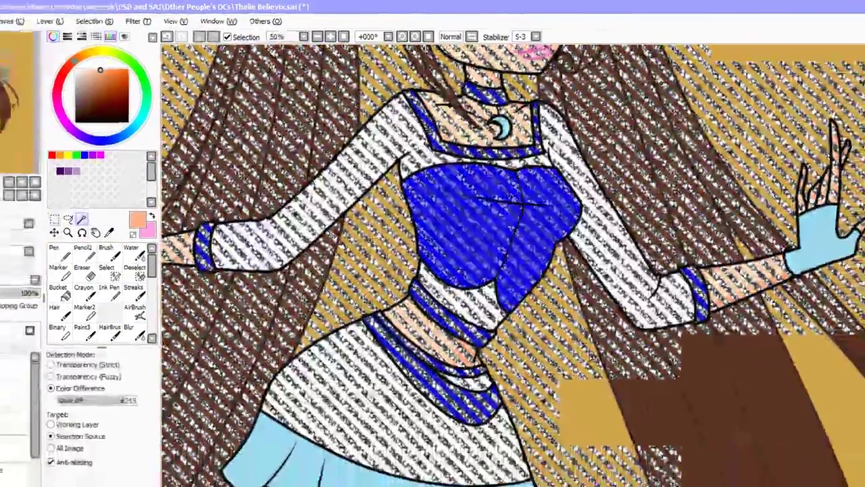
click(59, 23)
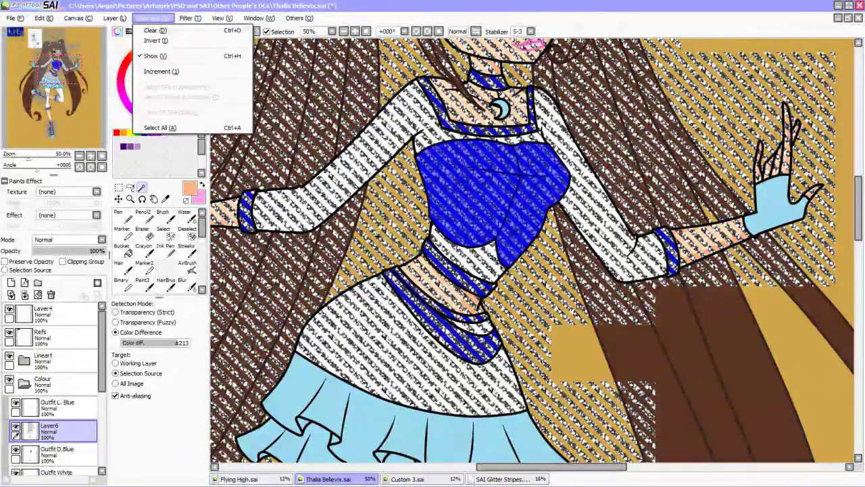
click(119, 213)
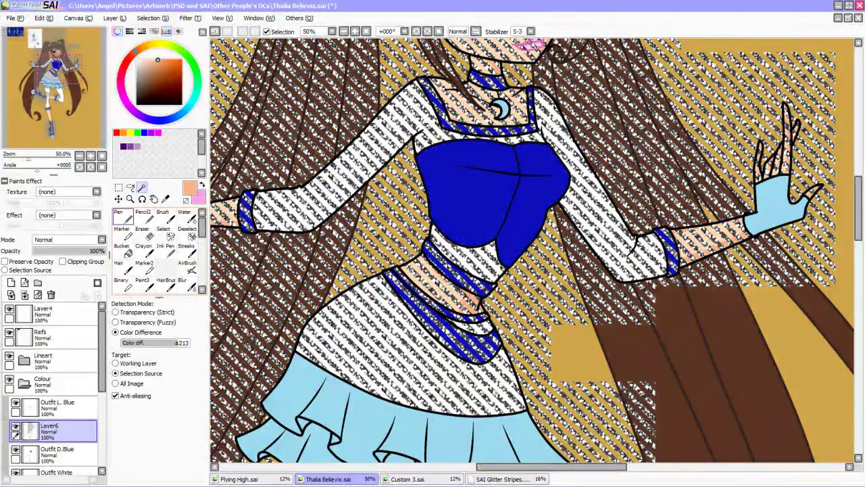
Clip the glitter stripes layer to Outfit D.Blue and set its blending mode to Lumi & Shade.
click(63, 261)
click(67, 239)
click(68, 296)
scroll(518, 243, down, 3)
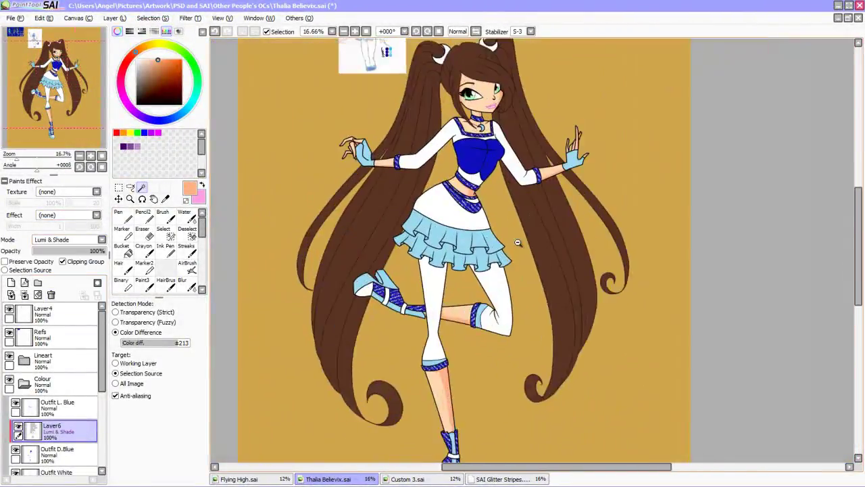
drag(582, 294, 571, 345)
Try to open the Winx Sparkles 2 file from the PNGs folder in Resources.
key(ctrl+o)
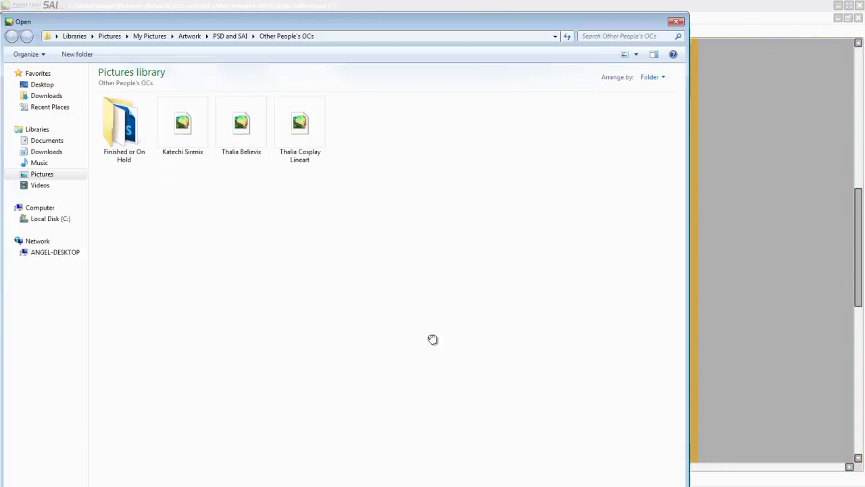
click(201, 36)
click(230, 74)
double_click(124, 203)
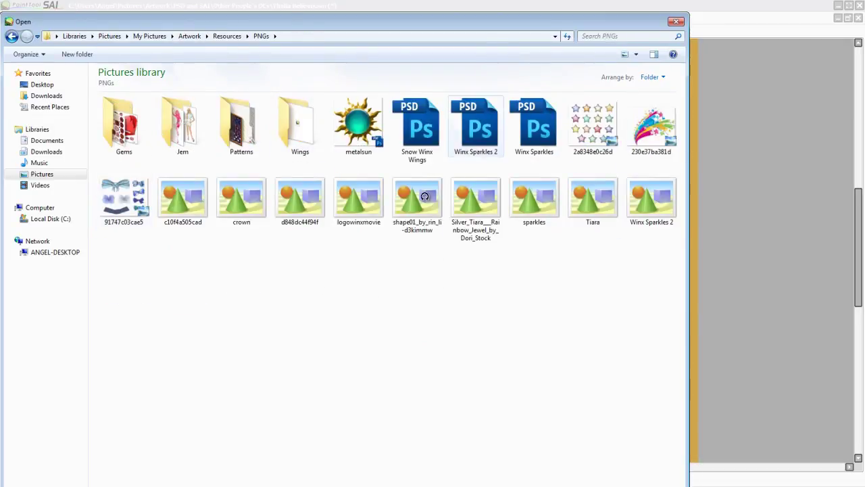
double_click(475, 123)
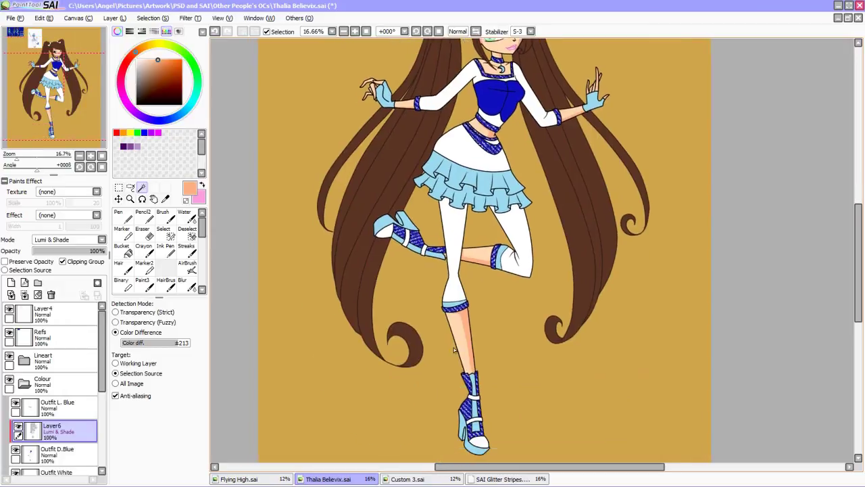
Merge the glitter stripes layer down into the Outfit D.Blue layer.
scroll(454, 349, up, 2)
key(ctrl+e)
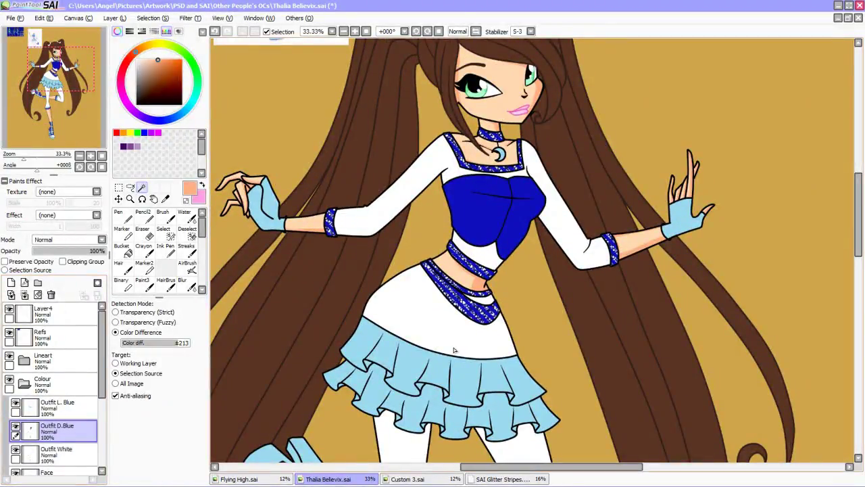
Select the bodice panels with the Magic Wand and shade their right-hand outer edge in darker blue using a size 60 Pen.
click(494, 203)
key(n)
scroll(493, 203, up, 3)
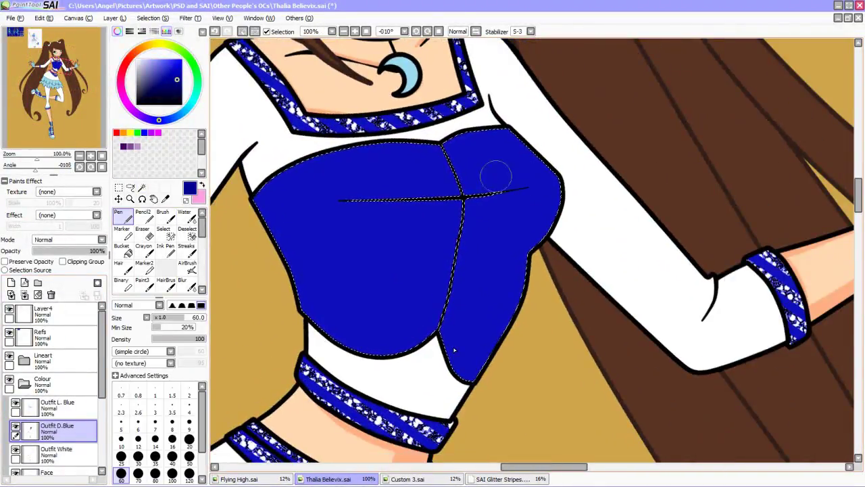
mouse_move(542, 162)
mouse_down()
mouse_move(546, 207)
mouse_move(518, 247)
mouse_up()
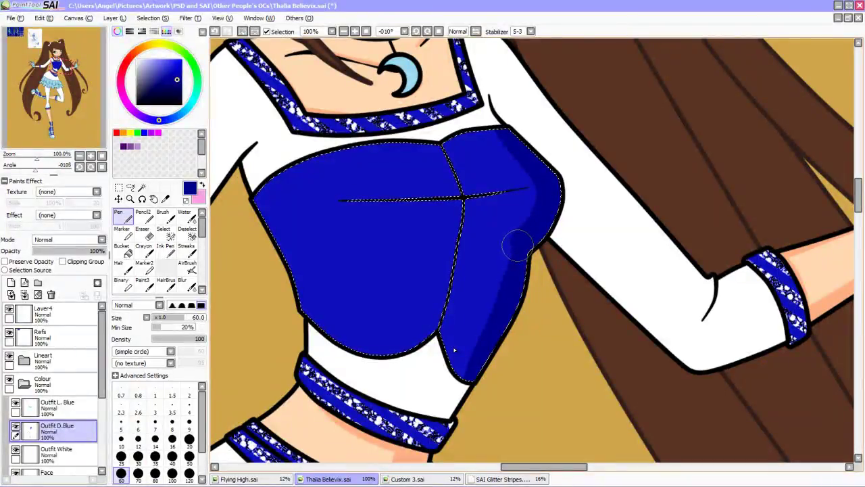
Shade the upper outer edge of the bodice and outline the bust fold shadow in darker blue with a size 30 Pen.
scroll(454, 349, up, 2)
key(Delete)
key(Delete)
key(Delete)
key(Delete)
key(Delete)
key(bracketleft)
key(bracketleft)
key(bracketleft)
key(bracketleft)
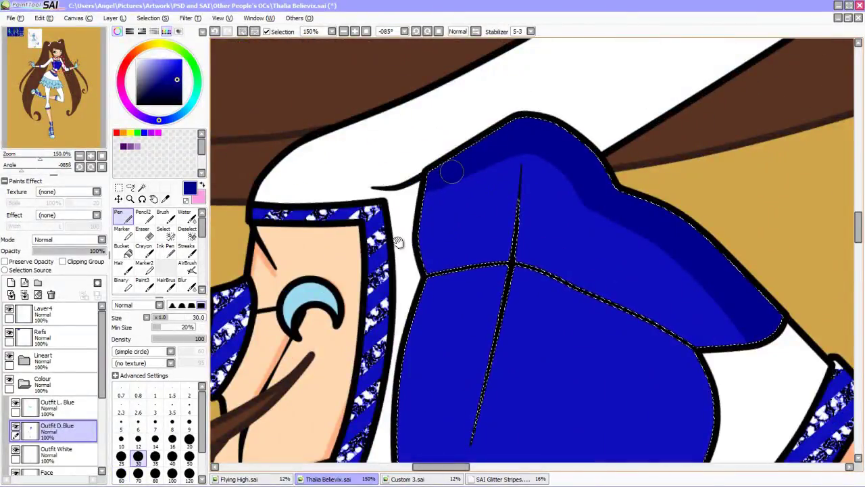
drag(604, 187, 525, 408)
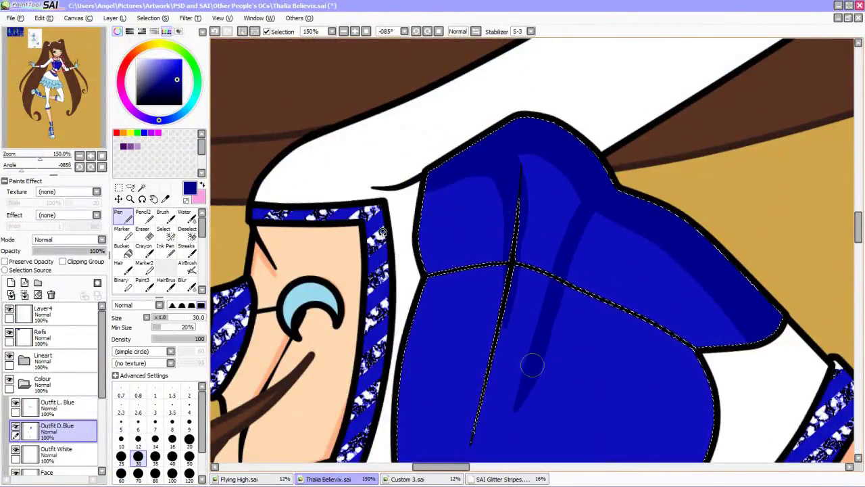
Fill in the dark blue shadow around the bust crease and across the bodice's centre seam.
drag(533, 363, 427, 367)
mouse_move(445, 122)
mouse_down()
mouse_move(491, 310)
mouse_move(477, 382)
mouse_up()
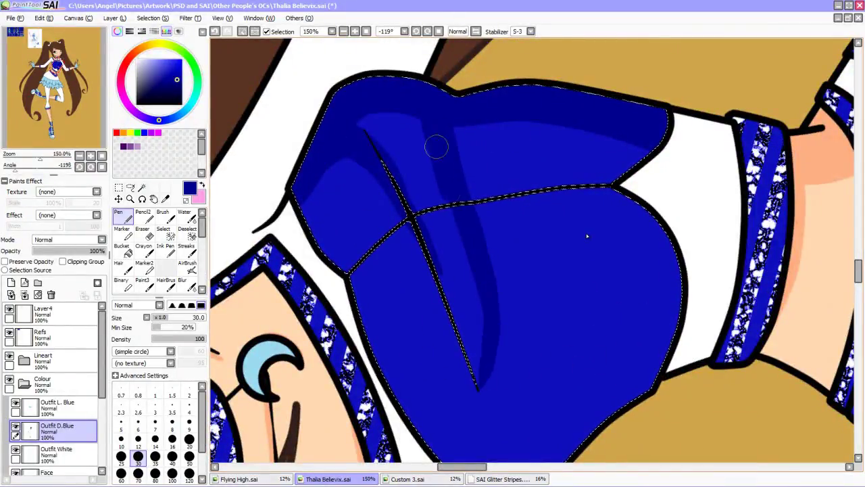
drag(437, 143, 379, 135)
mouse_move(429, 223)
mouse_down()
mouse_move(428, 241)
mouse_move(467, 308)
mouse_up()
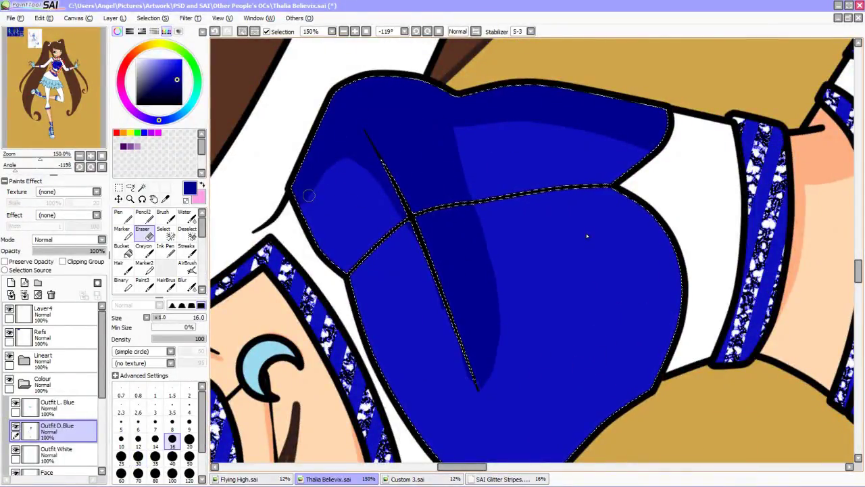
Trim the shadow at the bodice's upper edge and repaint that spot with the lighter base blue.
drag(324, 180, 302, 205)
key(x)
alt+click(318, 181)
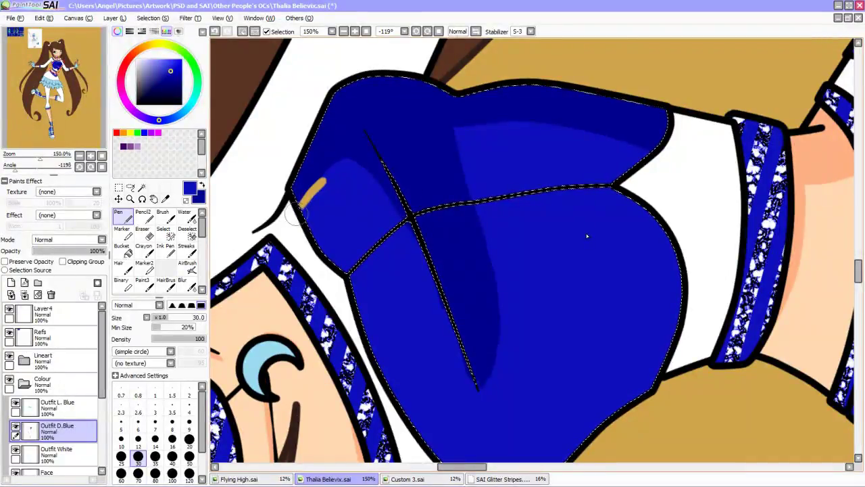
drag(323, 177, 287, 200)
key(Delete)
scroll(587, 236, down, 4)
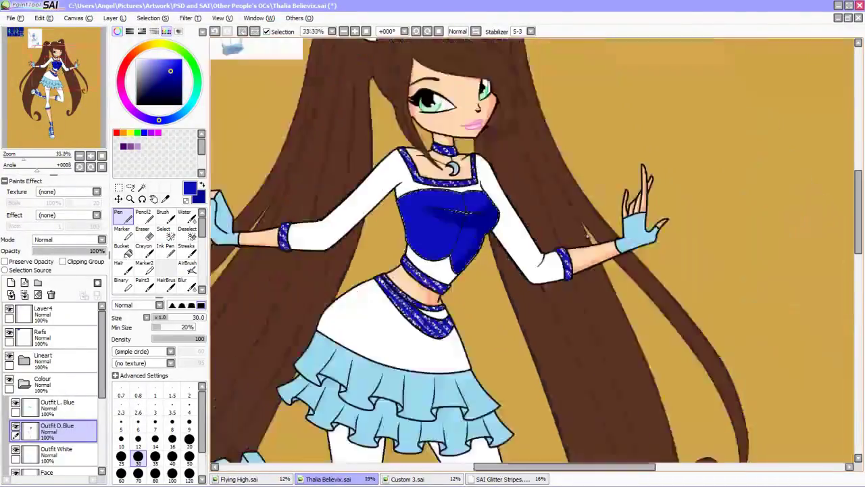
Clear the selection, then reshape and widen the dark blue bust fold shadow beneath the crease line.
scroll(586, 233, up, 3)
key(Delete)
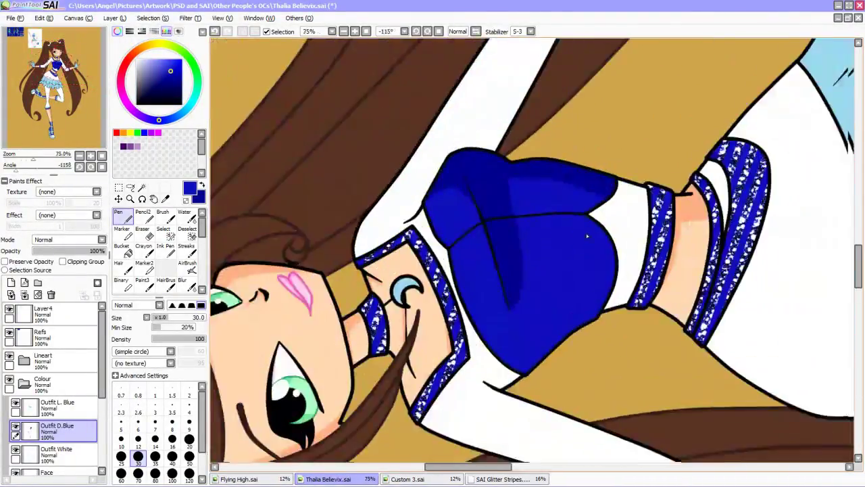
drag(462, 256, 474, 334)
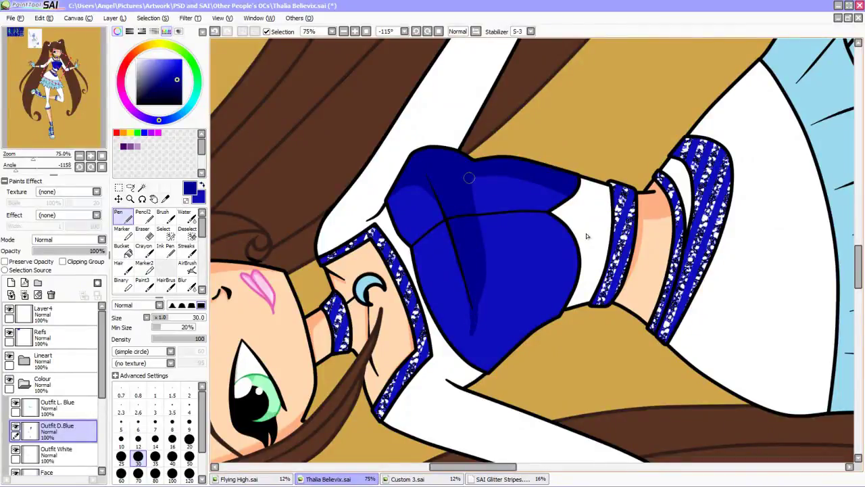
mouse_move(468, 173)
mouse_down()
mouse_move(488, 267)
mouse_move(481, 314)
mouse_move(485, 283)
mouse_up()
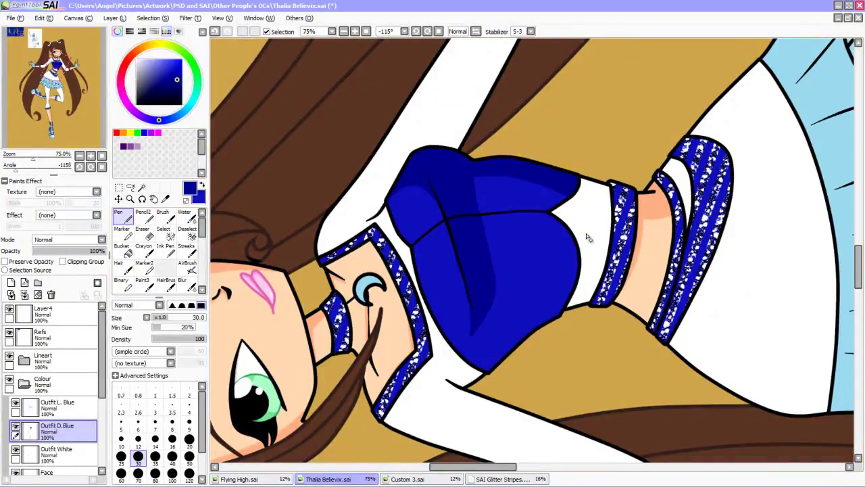
key(Delete)
On the Outfit White layer, shade the gap between the belts and the skirt's right-hand side in light grey, using size 60 for the skirt.
scroll(586, 233, down, 6)
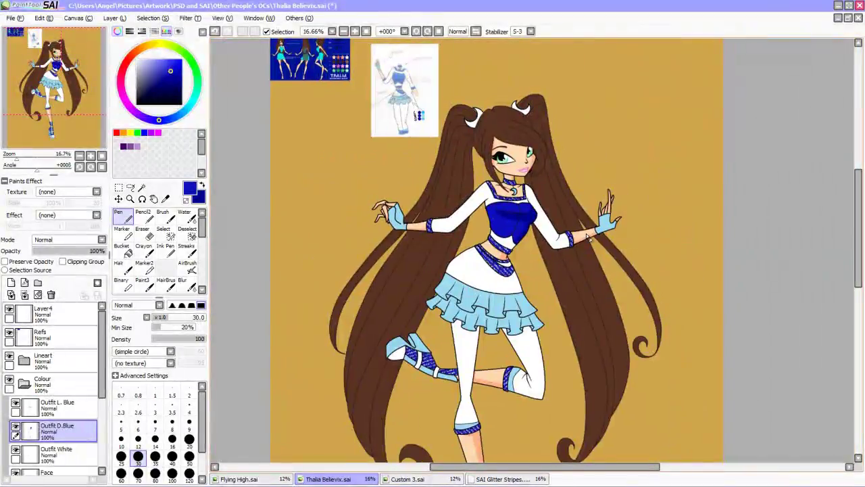
scroll(586, 233, up, 2)
click(57, 452)
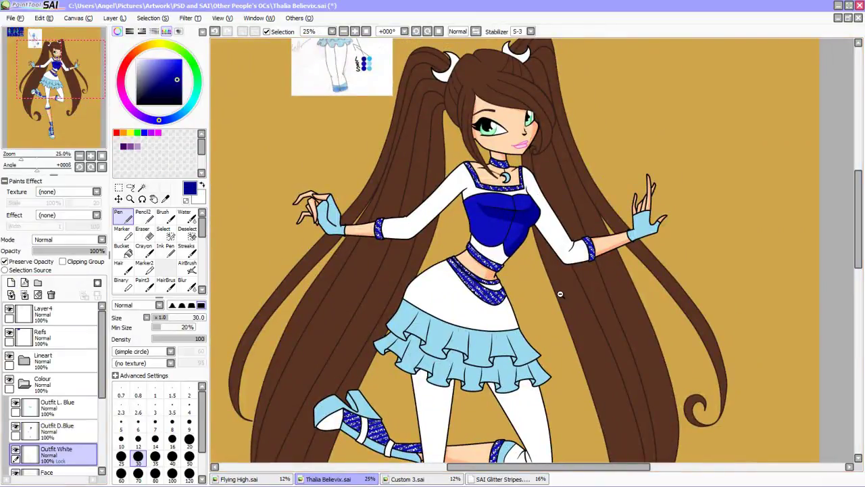
scroll(521, 222, up, 3)
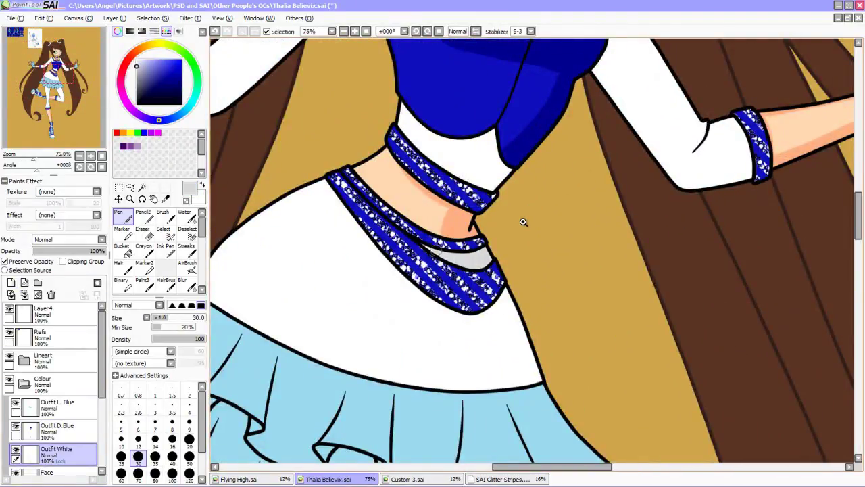
key(bracketright)
key(bracketright)
key(bracketright)
drag(523, 222, 519, 211)
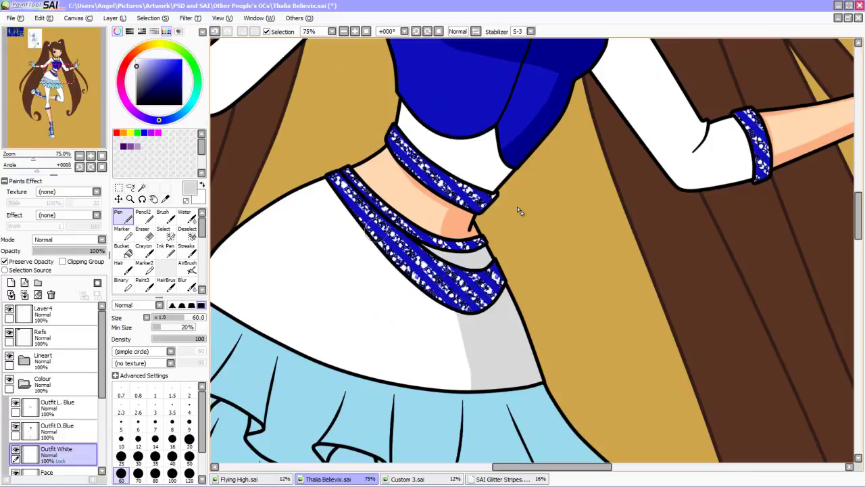
Shade the edges of the right-hand white sleeve in light grey, undoing and trimming the strokes that are too wide.
scroll(486, 255, up, 5)
drag(537, 289, 622, 406)
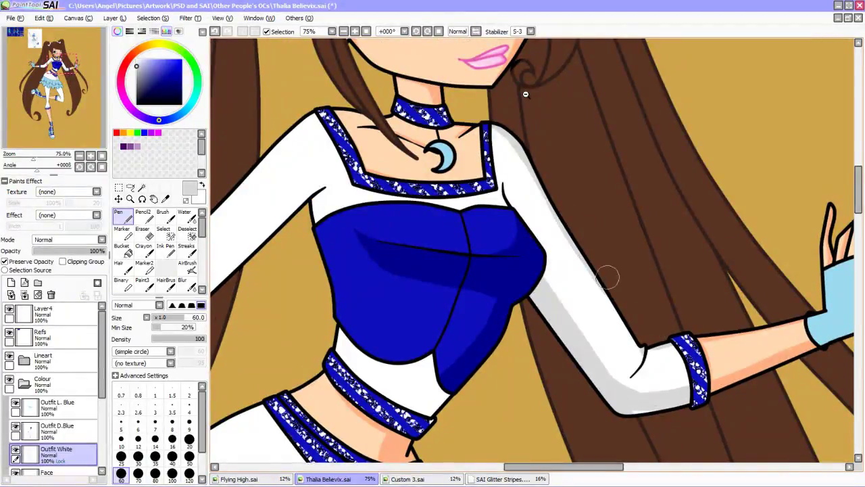
key(ctrl+z)
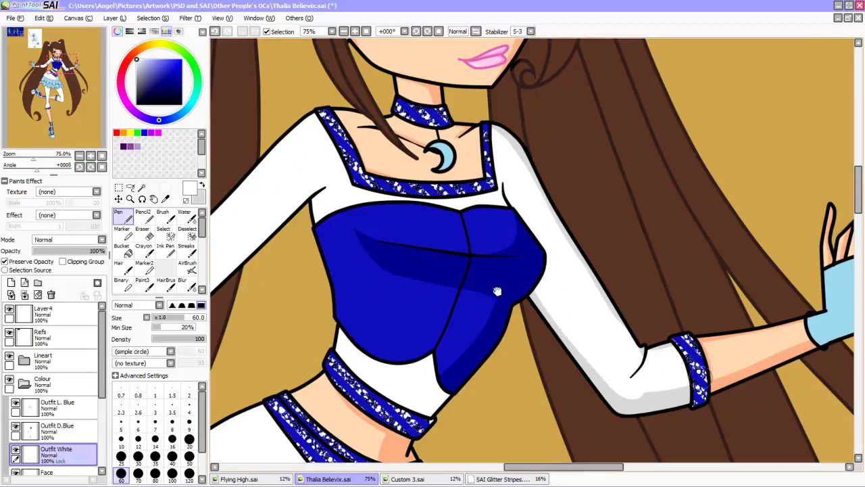
key(ctrl+z)
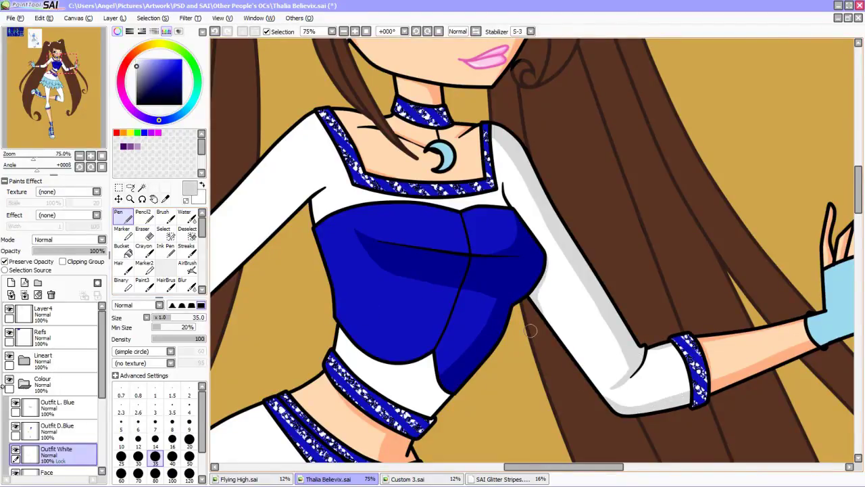
Shade the white band below the bodice and the underside of the left-hand sleeve in light grey, using size 40 for the sleeve.
key(h)
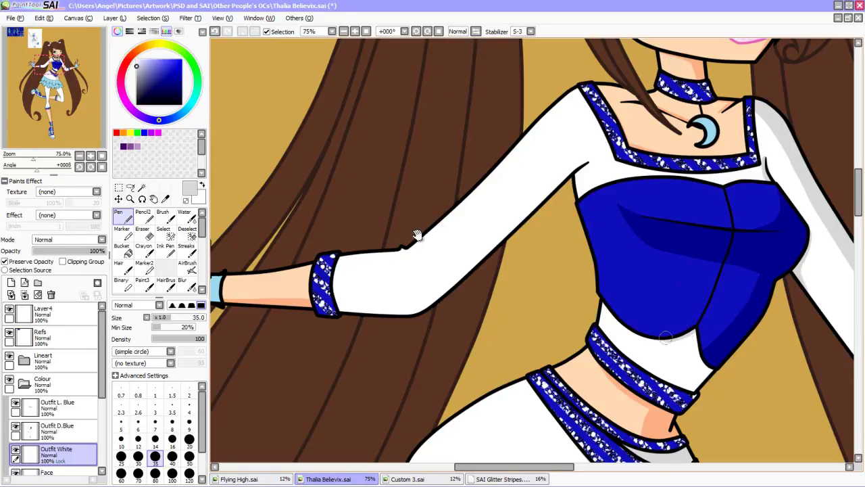
drag(581, 161, 497, 233)
key(bracketright)
drag(557, 182, 429, 306)
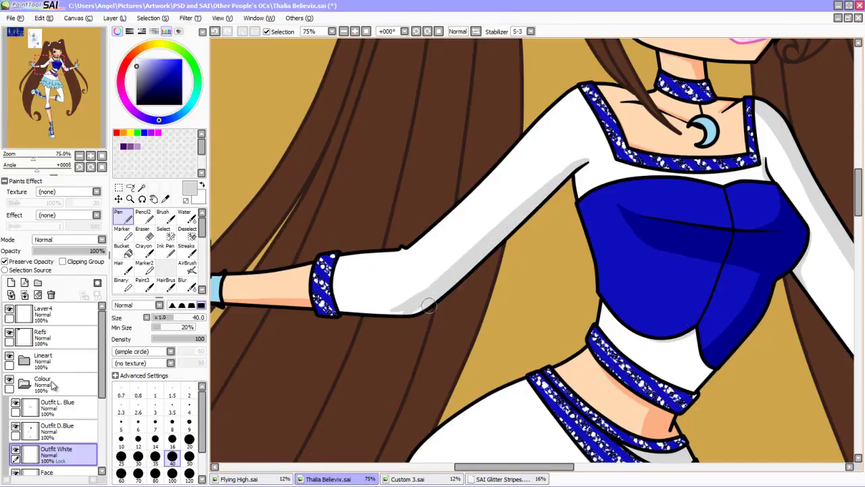
scroll(473, 203, down, 4)
scroll(457, 138, up, 5)
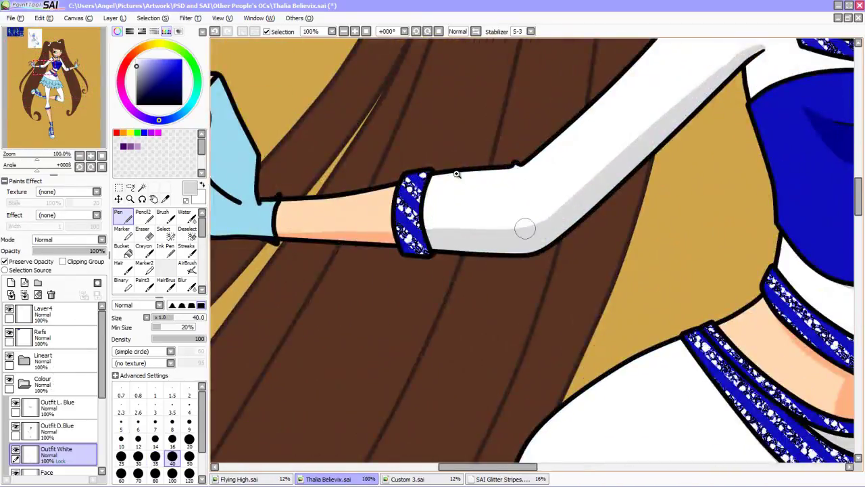
Try thin light grey fold strokes on the white part of the skirt with a size 20 Pen.
key(bracketleft)
key(bracketleft)
key(bracketleft)
key(bracketleft)
scroll(457, 138, down, 4)
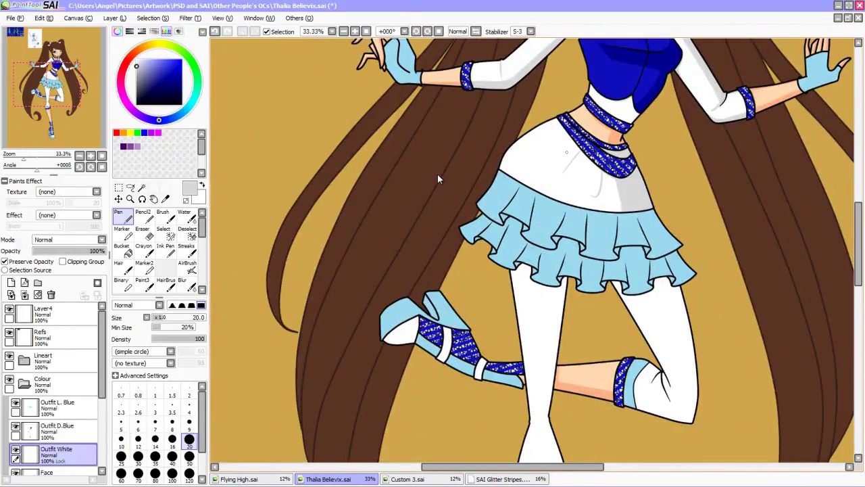
Shade the bent leg's outer edge and the area under the skirt hem in light grey with a size 70 Pen.
key(Down)
key(bracketright)
key(bracketright)
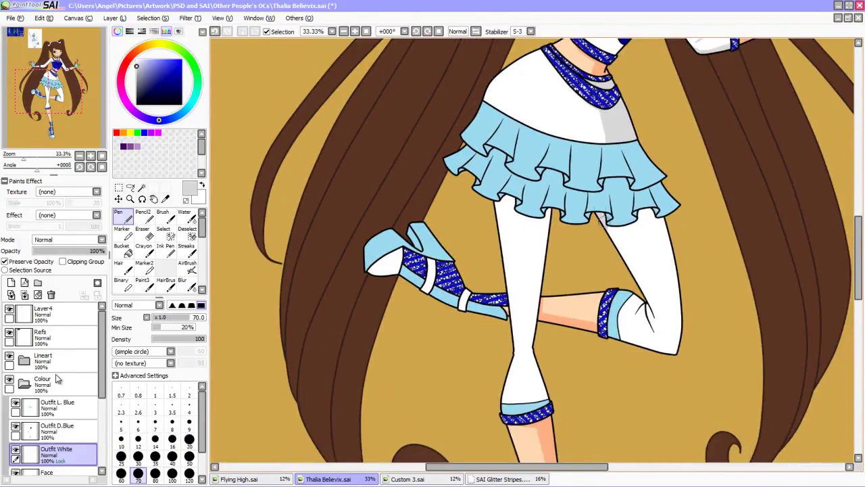
drag(670, 301, 671, 273)
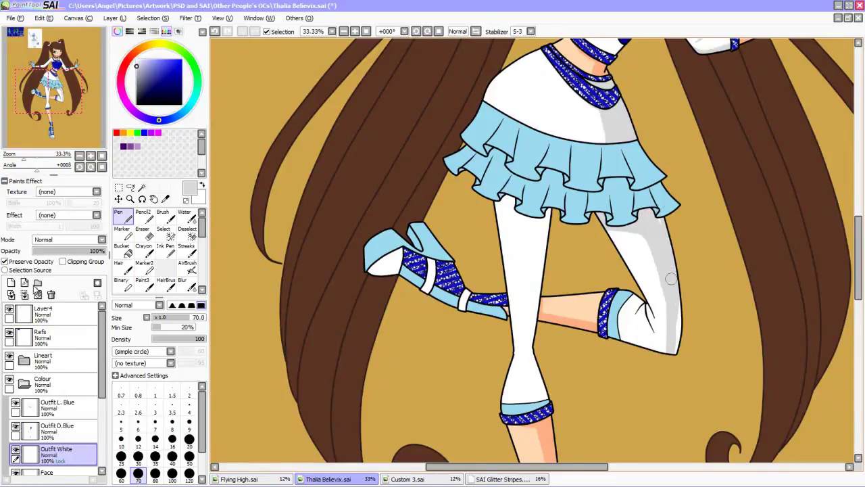
key(Delete)
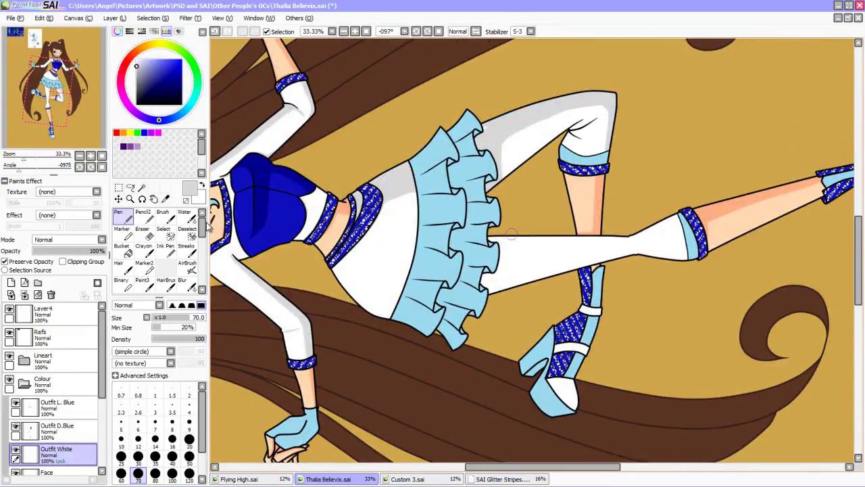
Refine the inner edge of the bent leg's shadow with white and reshape the shading around the knee at size 40.
key(Home)
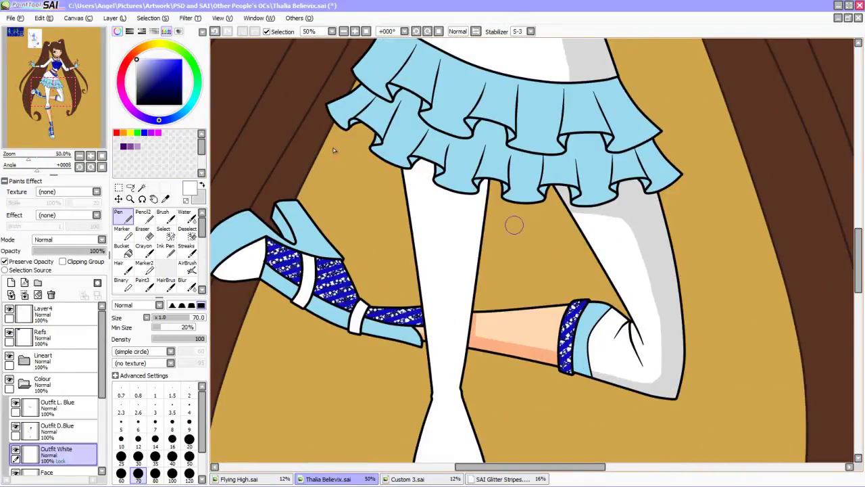
mouse_move(618, 221)
mouse_down()
mouse_move(654, 321)
mouse_move(644, 370)
mouse_up()
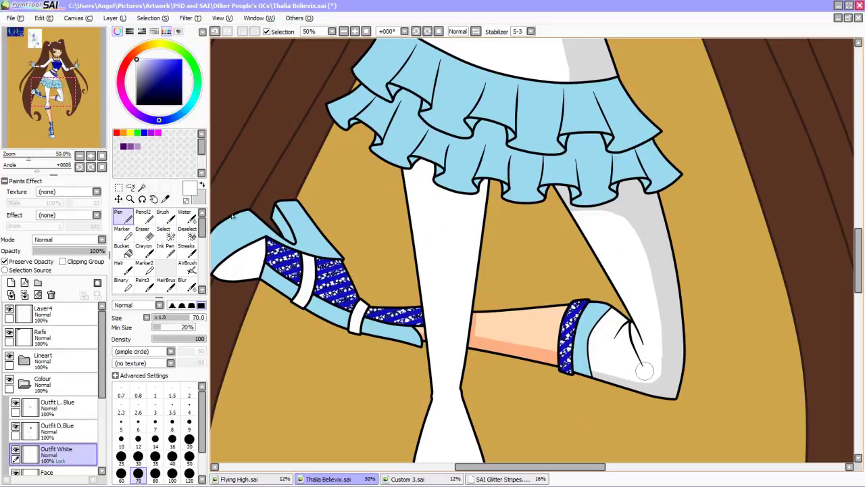
key(Delete)
key(Page_Up)
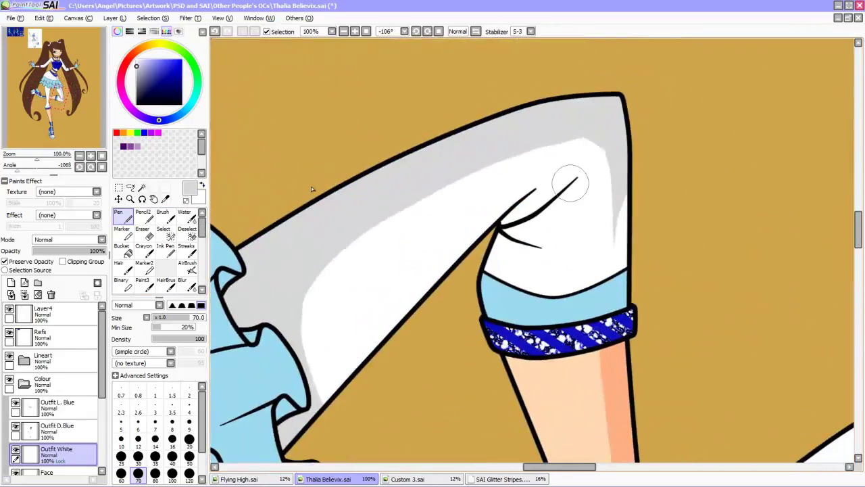
key(ctrl+z)
key(bracketleft)
key(bracketleft)
key(bracketleft)
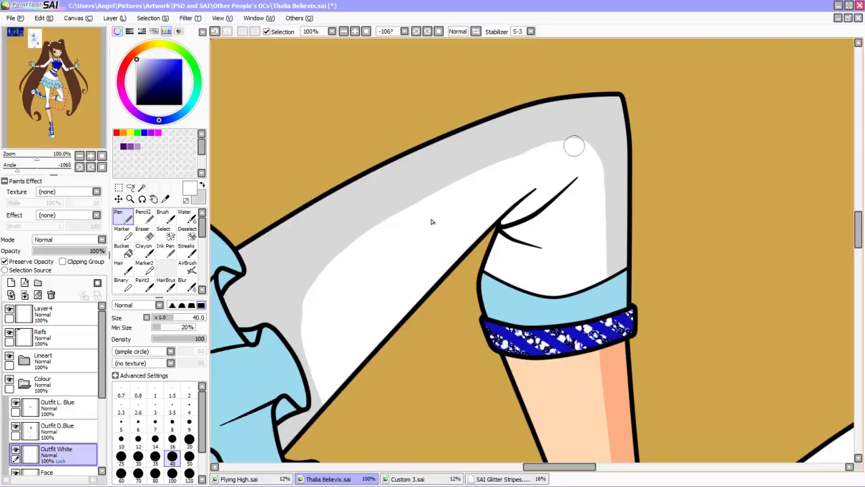
Add thin light grey fold shadows beside the crease lines behind the bent knee with a size 20 Pen.
key(Home)
key(Page_Up)
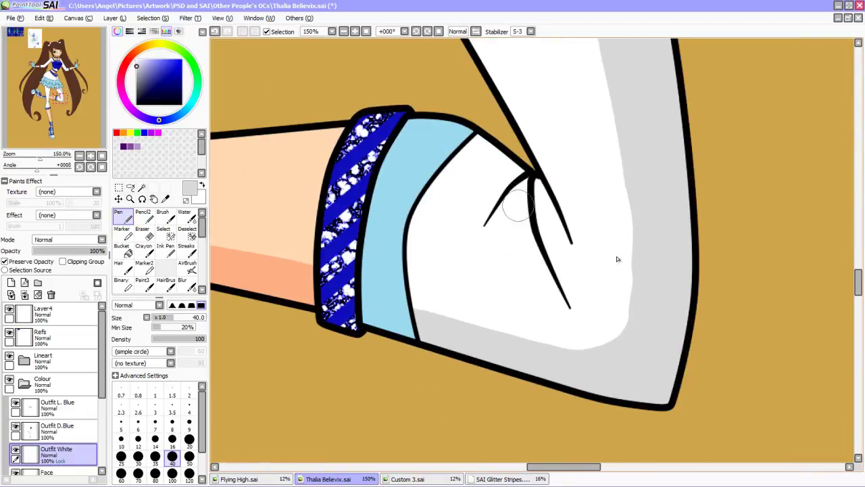
key(Page_Down)
key(Page_Down)
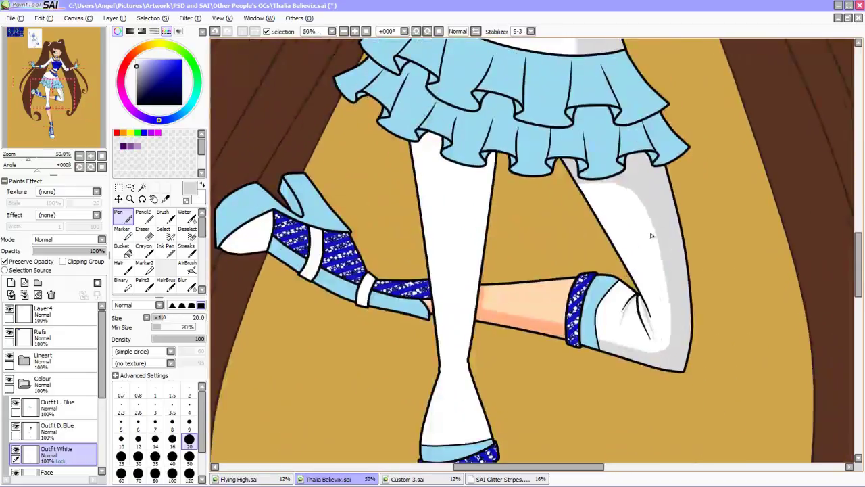
Shade the standing leg's right-hand side from skirt hem to cuff in light grey at size 50, detailing the knee at size 25.
key(bracketright)
key(bracketright)
key(bracketright)
key(bracketright)
key(bracketright)
drag(485, 160, 459, 364)
scroll(507, 205, down, 3)
key(Page_Up)
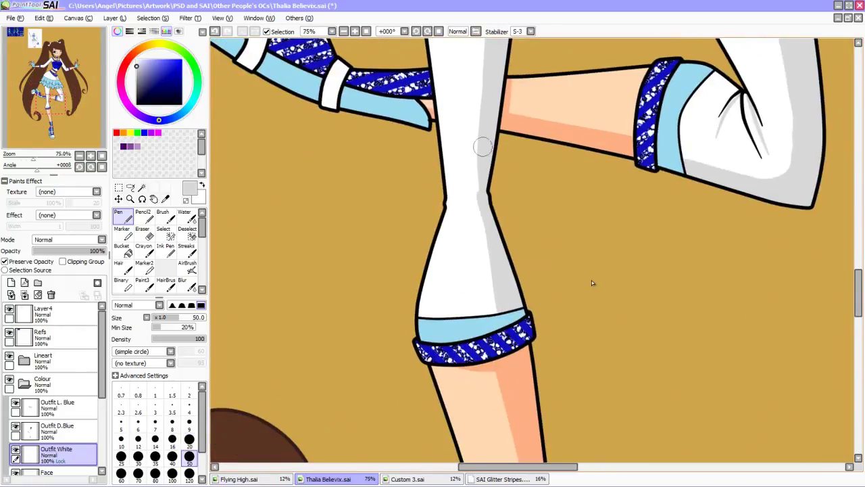
mouse_move(488, 63)
mouse_down()
mouse_move(482, 182)
mouse_move(493, 311)
mouse_up()
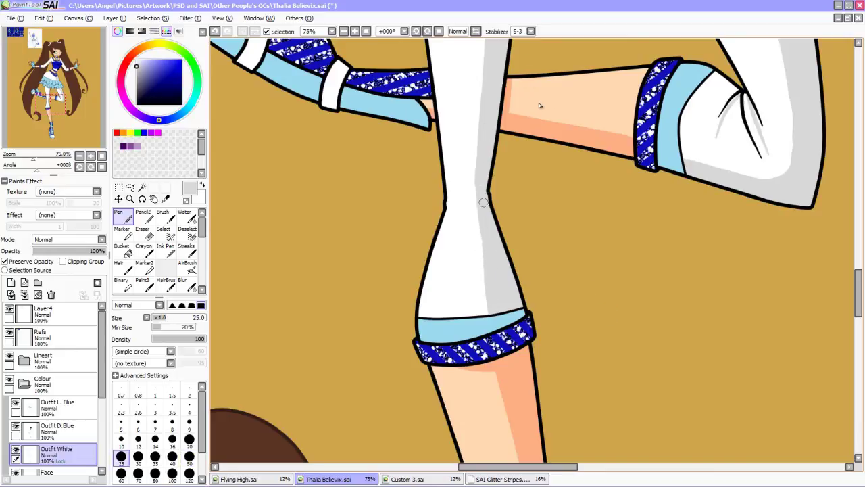
drag(539, 103, 532, 244)
Select the light blue parts of both shoes with the Magic Wand and put them on the Outfit L. Blue layer.
key(bracketright)
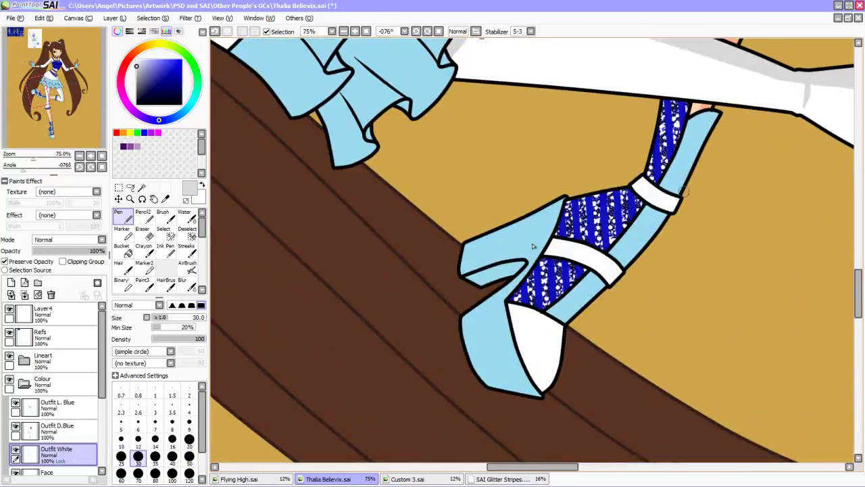
key(w)
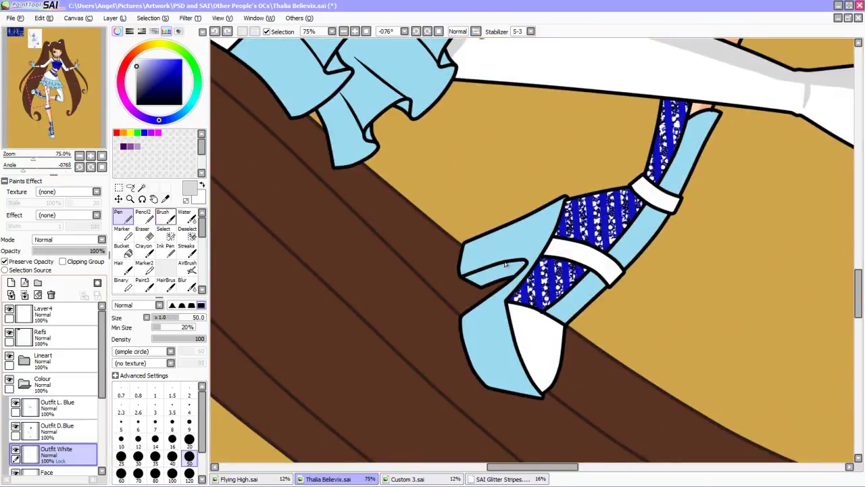
click(493, 254)
scroll(490, 241, down, 1)
key(Home)
scroll(500, 229, down, 3)
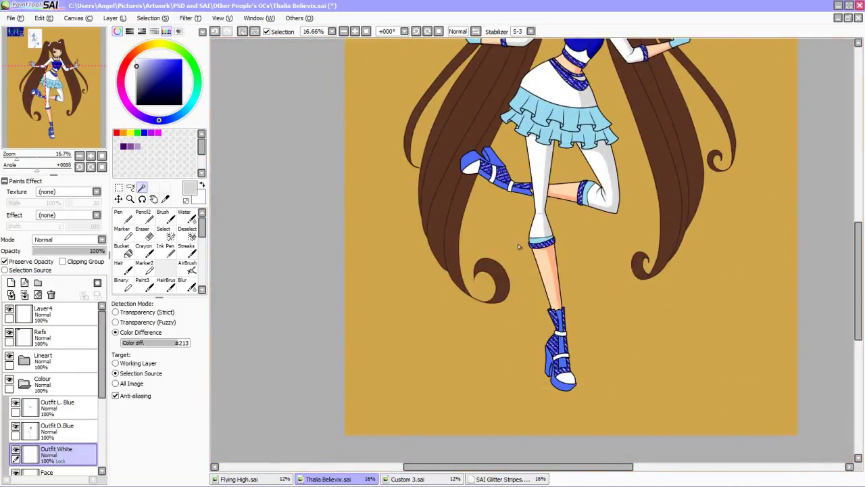
key(alt+s)
key(Escape)
key(ctrl+d)
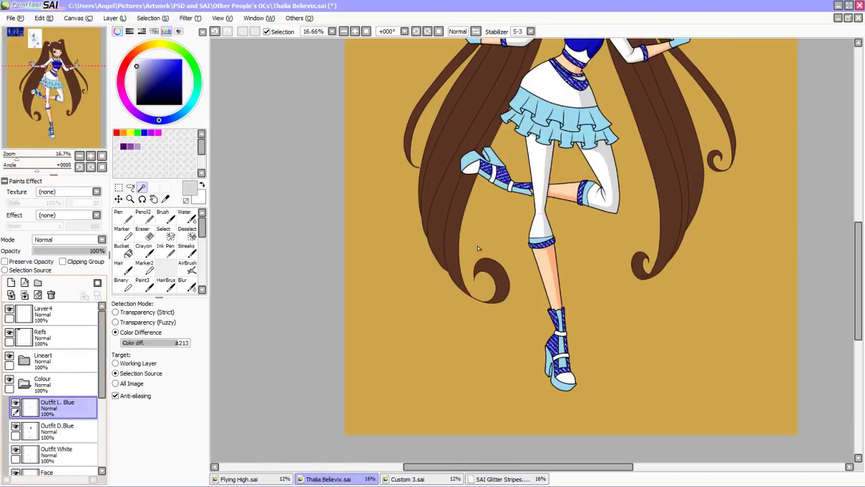
Shade the white straps and toe caps of both shoes in light grey on Outfit White with a size 50 Pen.
scroll(558, 351, up, 5)
key(n)
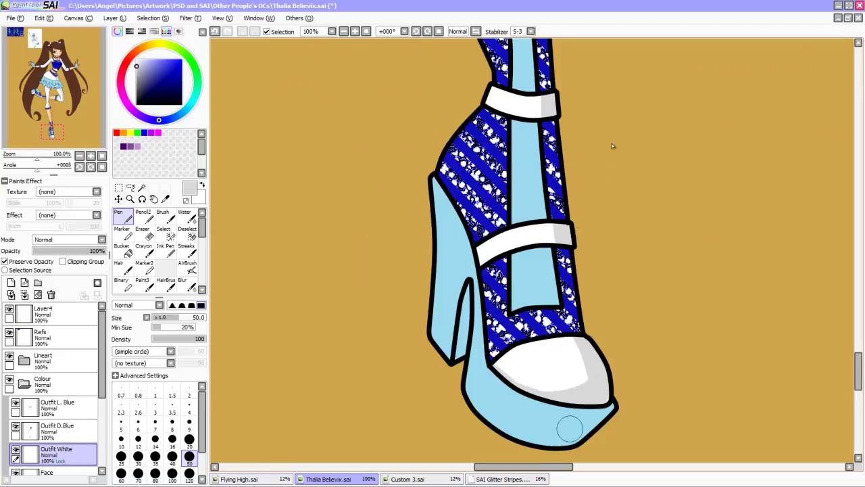
scroll(612, 145, down, 1)
drag(611, 145, 637, 232)
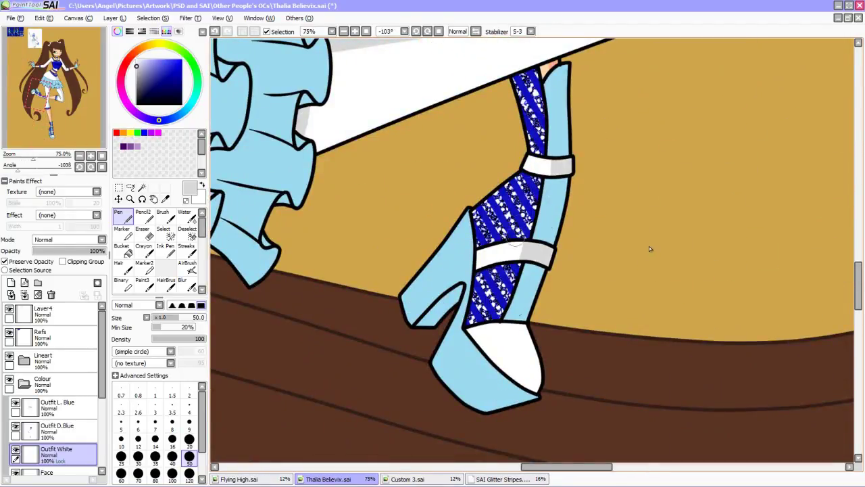
mouse_move(493, 319)
mouse_down()
mouse_move(522, 357)
mouse_move(530, 395)
mouse_up()
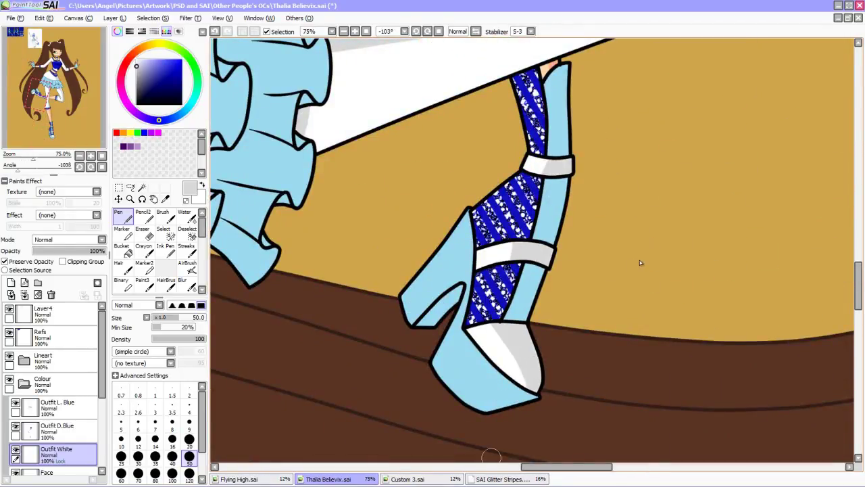
Colour the crescent hair clip on the far pigtail beside the reference sketch light blue with dark blue edges using a size 50 Pen.
key(Home)
scroll(566, 169, down, 4)
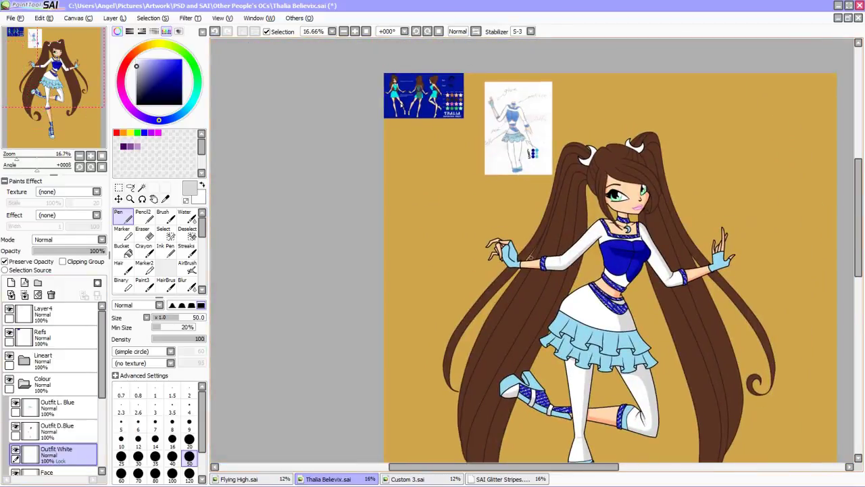
scroll(676, 250, up, 2)
alt+click(232, 257)
scroll(492, 223, up, 2)
mouse_move(439, 135)
mouse_down()
mouse_move(491, 223)
mouse_move(379, 263)
mouse_move(518, 160)
mouse_move(470, 216)
mouse_up()
key(x)
drag(351, 233, 439, 304)
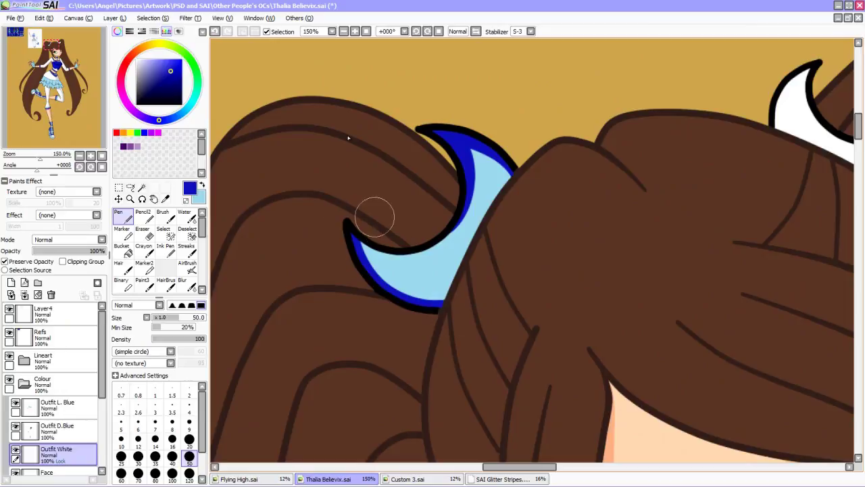
drag(371, 169, 353, 227)
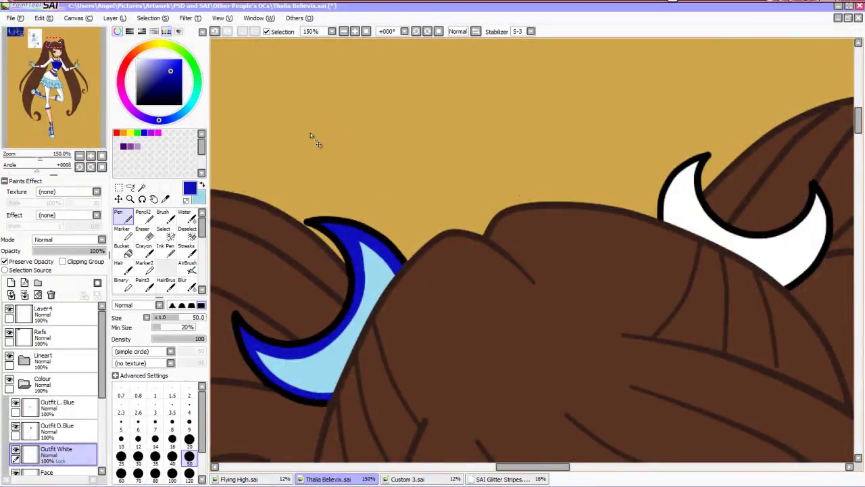
Colour the other pigtail's white crescent hair clip light blue with matching dark blue edges.
key(x)
drag(536, 210, 378, 264)
mouse_move(615, 238)
mouse_down()
mouse_move(608, 308)
mouse_move(480, 234)
mouse_move(619, 301)
mouse_up()
key(x)
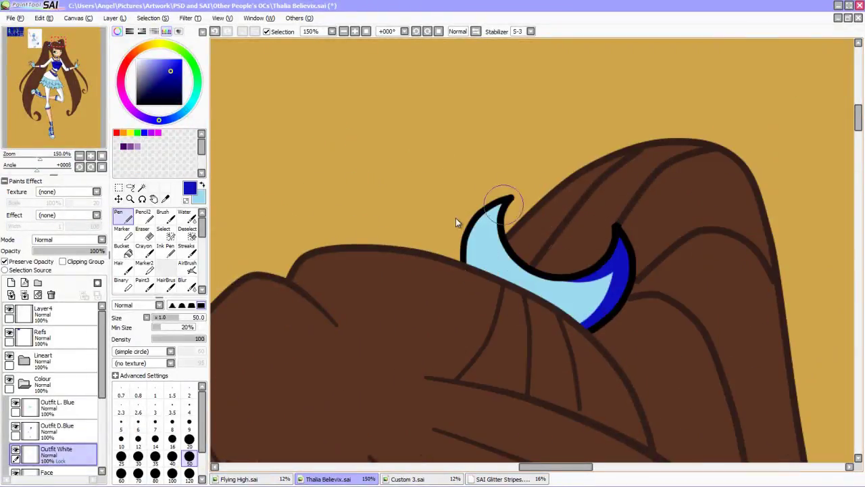
mouse_move(503, 203)
mouse_down()
mouse_move(504, 236)
mouse_move(613, 242)
mouse_move(510, 225)
mouse_move(457, 283)
mouse_up()
scroll(602, 294, down, 6)
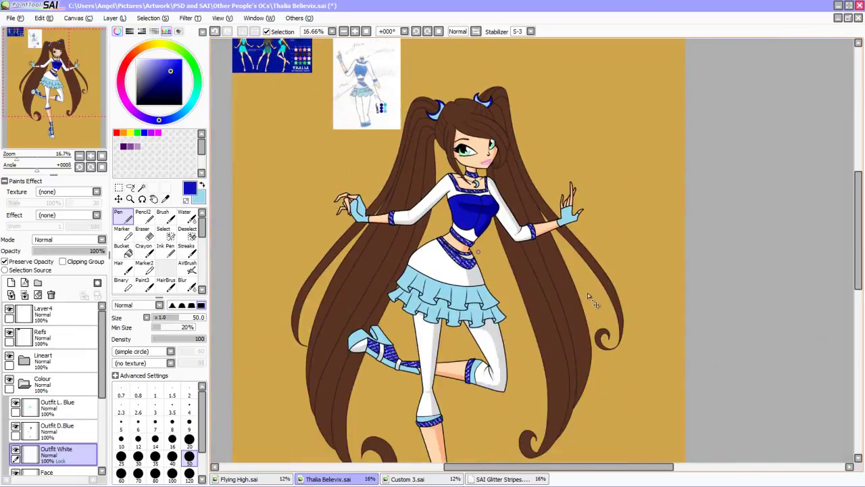
Target the working layer with a Magic Wand colour difference of 81 and place the hair clip colours on a new layer above Outfit D.Blue.
scroll(406, 108, up, 6)
key(w)
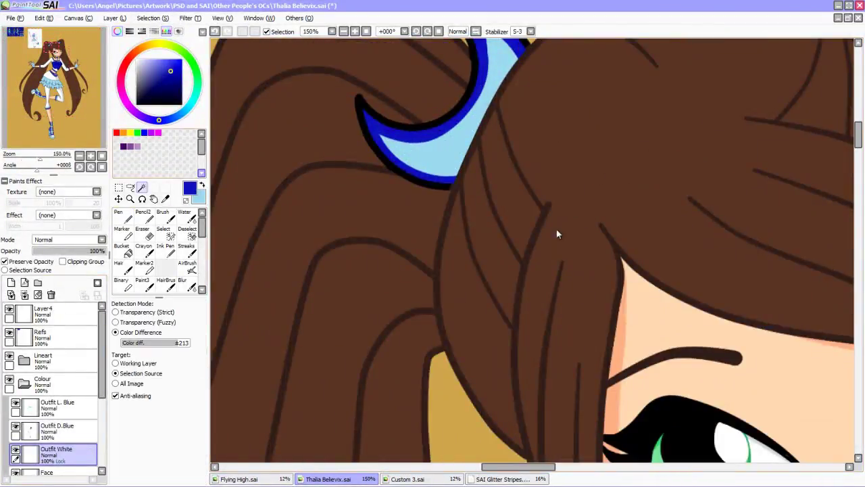
click(545, 163)
key(ctrl+d)
drag(175, 342, 157, 316)
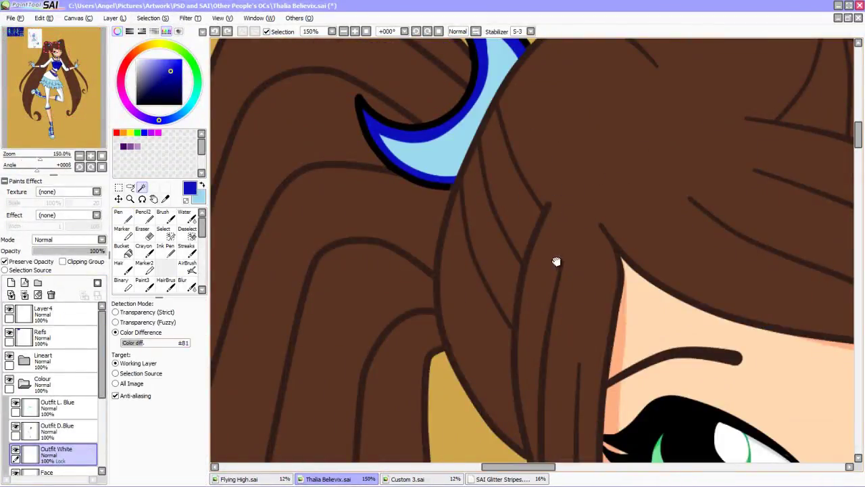
scroll(556, 261, down, 2)
scroll(628, 368, down, 3)
key(ctrl+shift+n)
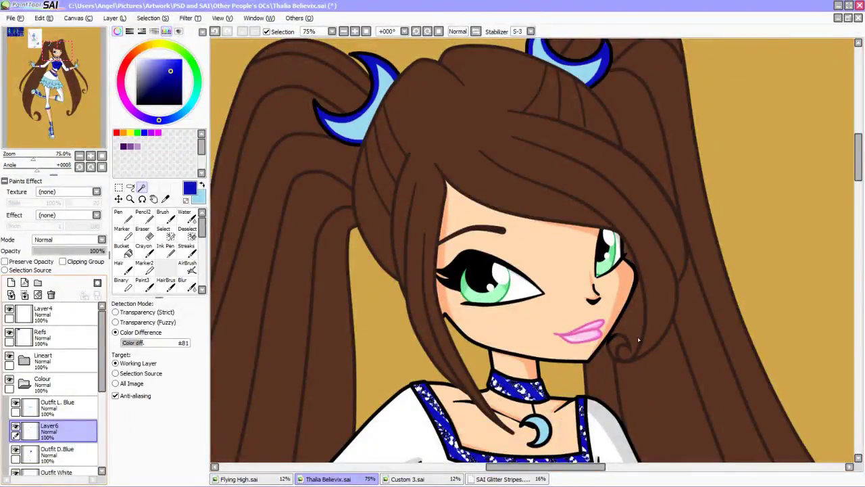
Paint the glittered trims solid dark blue on Outfit D.Blue with Preserve Opacity and a size 160 Pen.
scroll(609, 331, down, 4)
scroll(207, 230, up, 4)
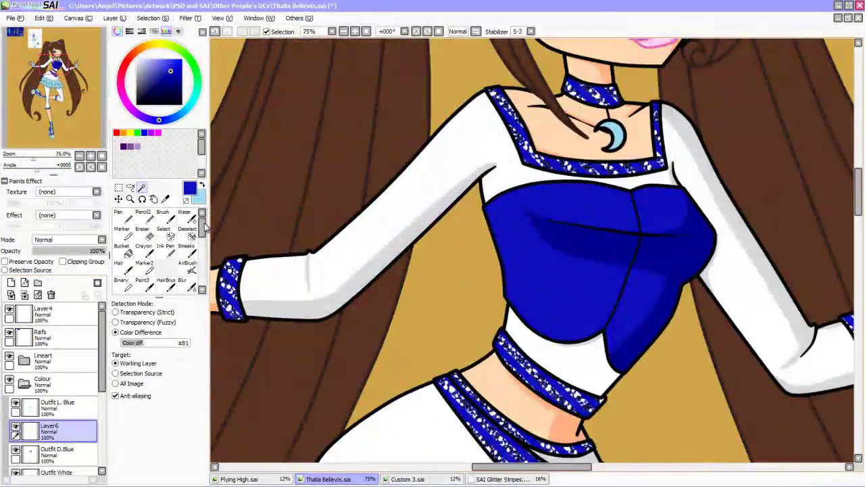
scroll(207, 230, down, 2)
scroll(206, 230, up, 1)
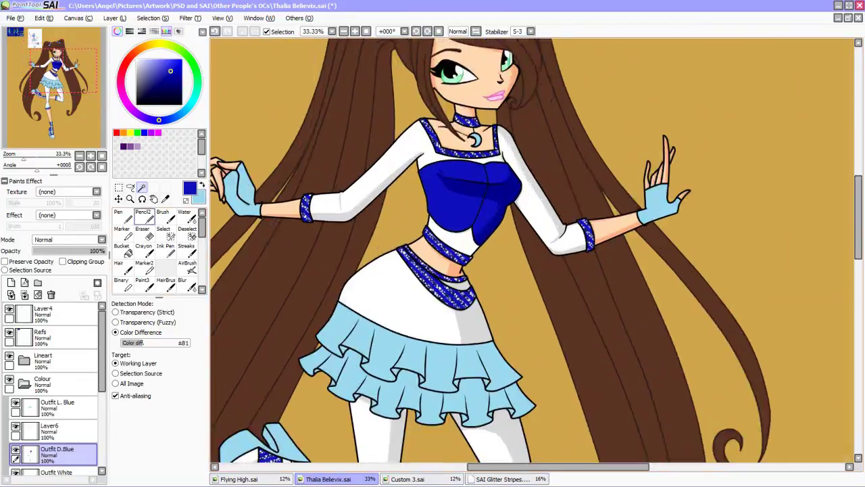
click(118, 215)
click(6, 261)
drag(588, 200, 595, 280)
key(ctrl+z)
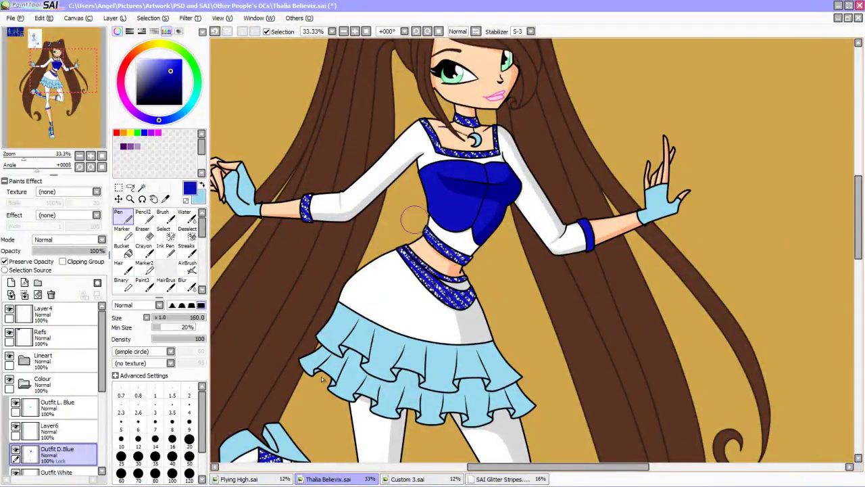
key(ctrl+z)
scroll(470, 140, up, 1)
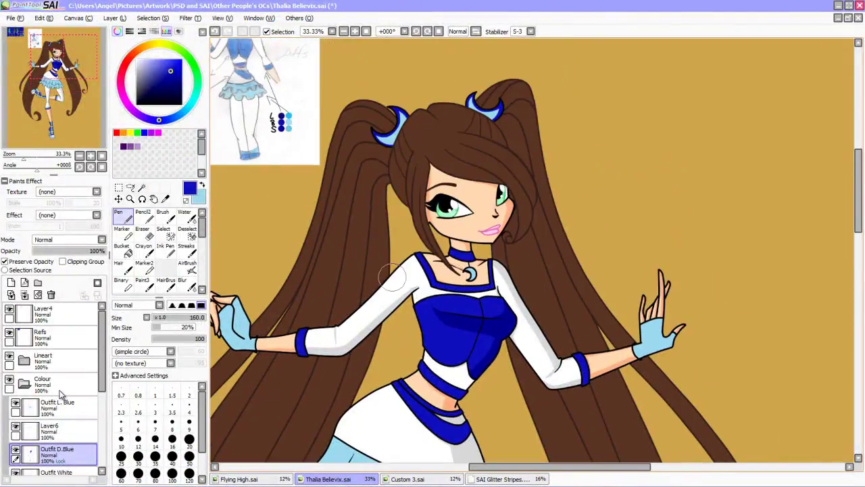
Place the glitter stripe pattern on a new layer above Outfit D.Blue and scale it down over the character's upper body.
scroll(506, 139, down, 5)
scroll(507, 301, down, 5)
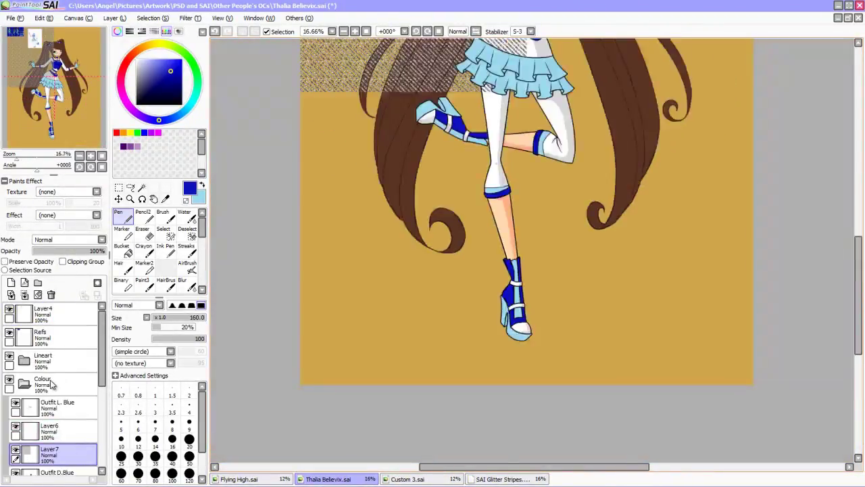
key(ctrl+t)
drag(257, 243, 364, 243)
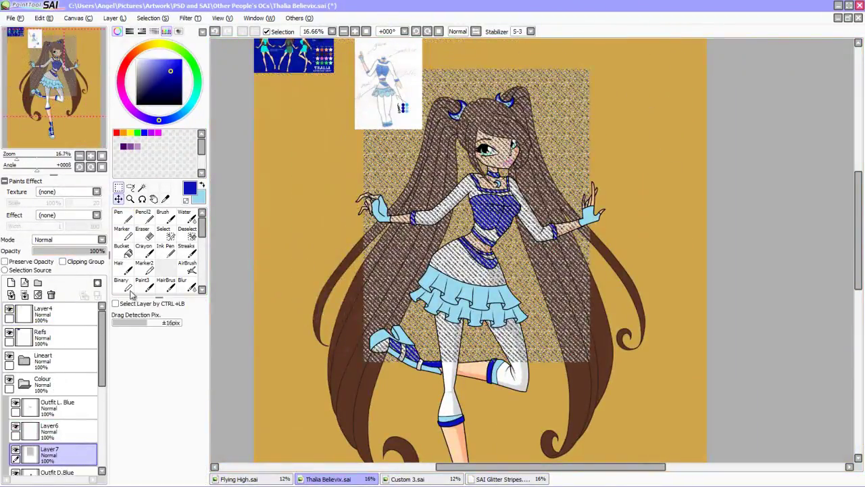
drag(476, 415, 476, 362)
key(Return)
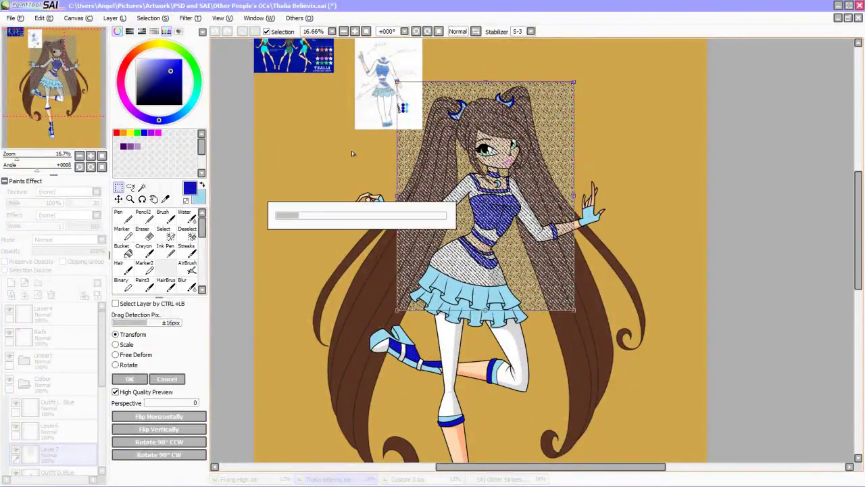
Duplicate the glitter pattern layer, move the copy over the legs and shoes, and merge both pattern pieces into one layer.
key(alt+l)
key(d)
scroll(473, 250, down, 3)
drag(501, 121, 476, 338)
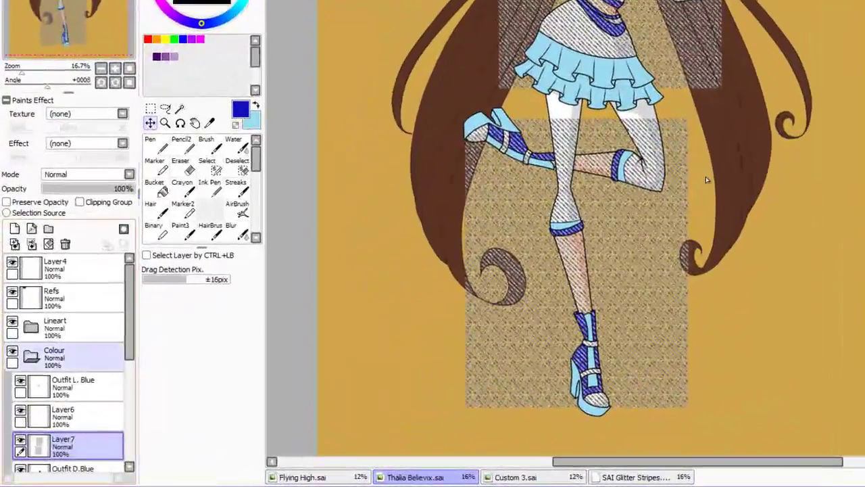
key(ctrl+e)
Clip the glitter pattern to Outfit D.Blue and set it to Lumi & Shade at 72% opacity.
scroll(712, 247, up, 3)
key(e)
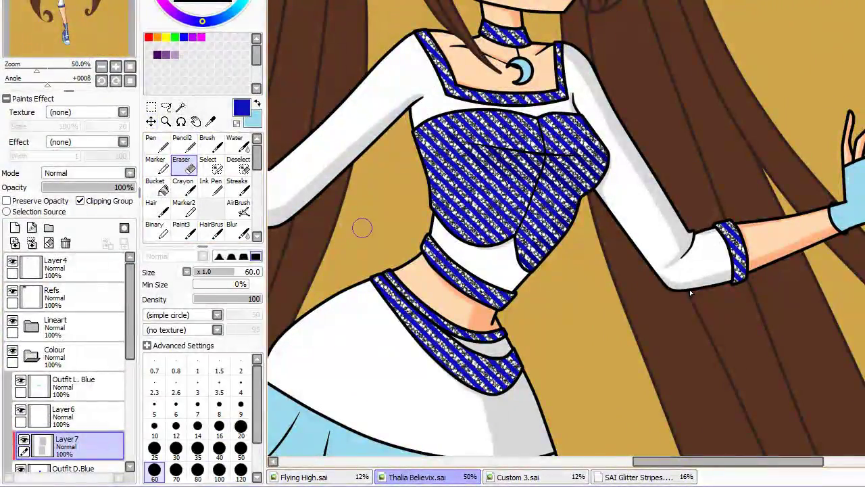
key(Down)
key(Down)
key(Down)
key(Down)
key(Down)
key(Down)
key(Return)
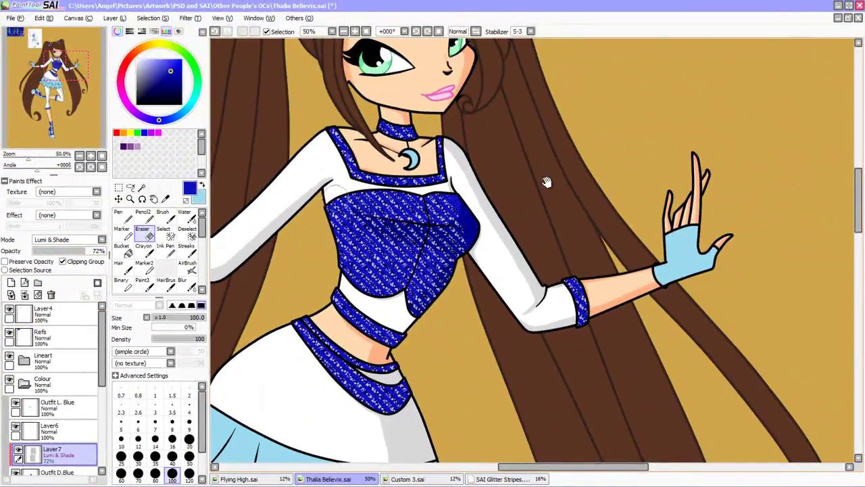
Erase the glitter pattern from the dark blue bodice with a size 100 Eraser.
drag(439, 156, 478, 126)
drag(460, 233, 399, 202)
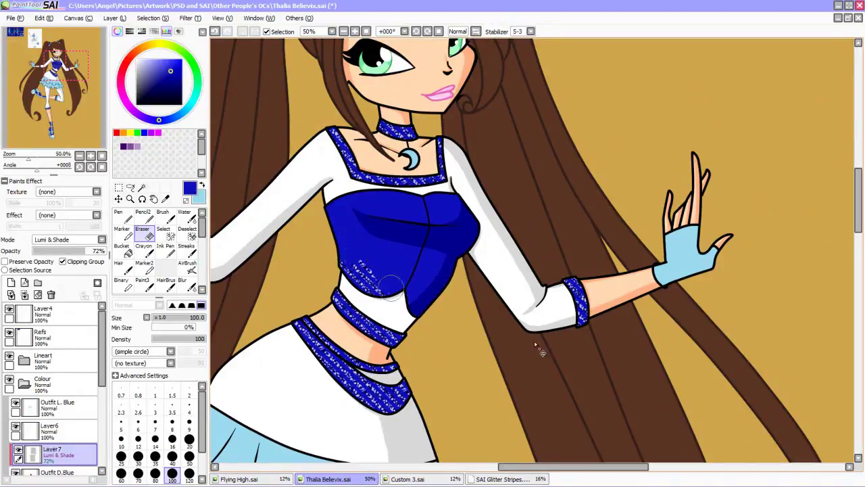
scroll(620, 323, down, 3)
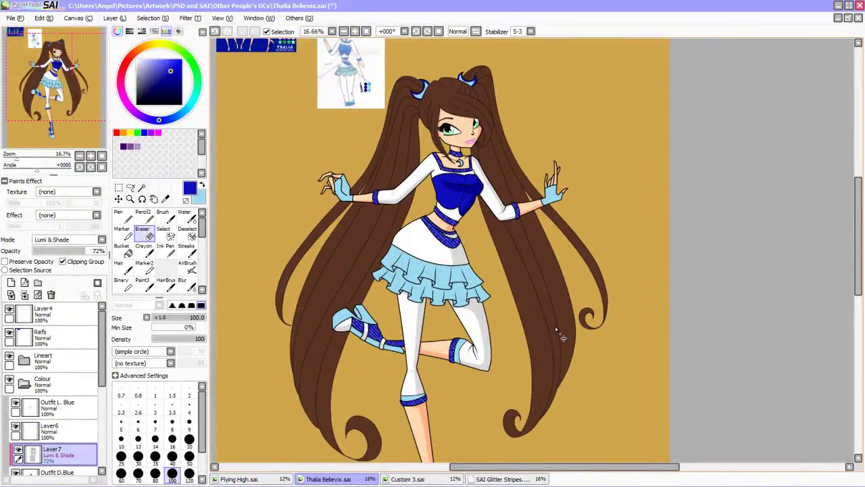
scroll(617, 203, up, 2)
scroll(626, 347, down, 1)
Merge the hair clip layer into Outfit D.Blue and transfer the clips' light blue areas to Outfit L. Blue with the Magic Wand.
ctrl+click(653, 367)
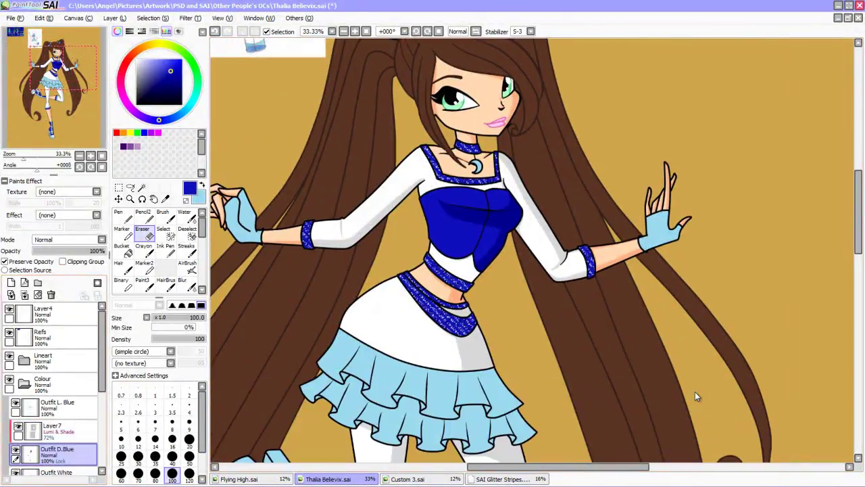
ctrl+click(695, 391)
scroll(692, 388, up, 1)
key(w)
ctrl+click(369, 163)
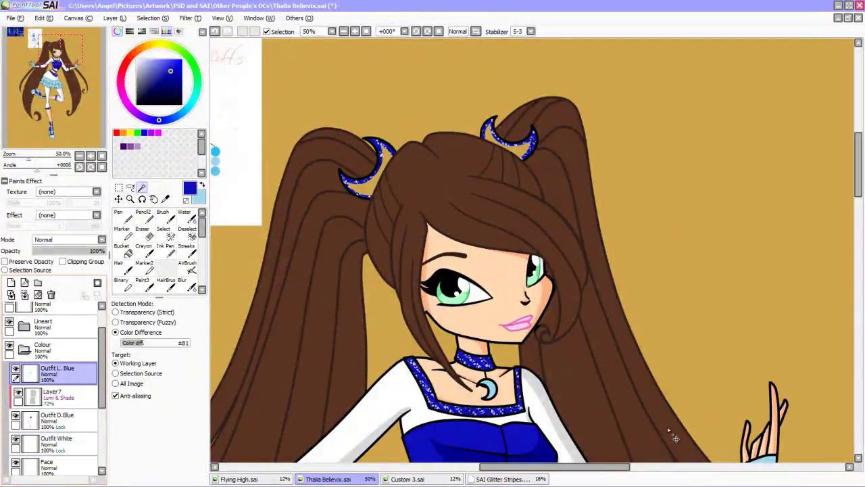
scroll(686, 320, down, 3)
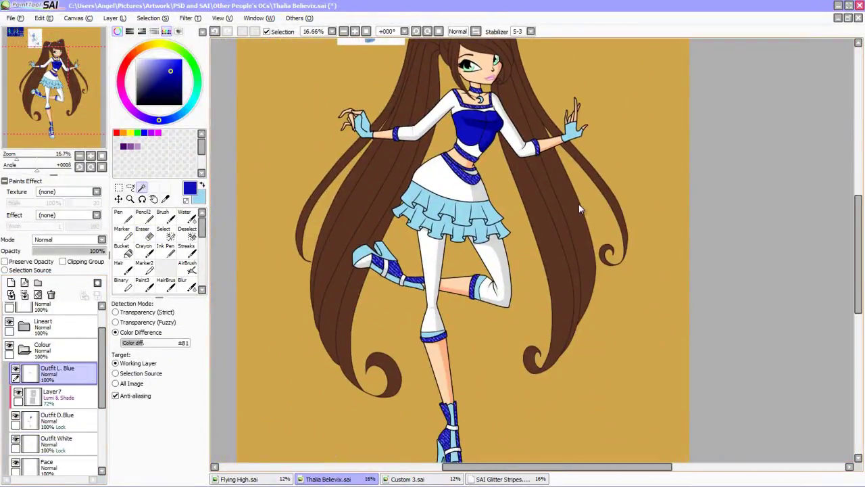
Add a new layer clipped to Outfit L. Blue and switch the Pen to the light blue colour.
drag(579, 204, 562, 258)
key(ctrl+shift+n)
key(ctrl+alt+g)
key(n)
key(x)
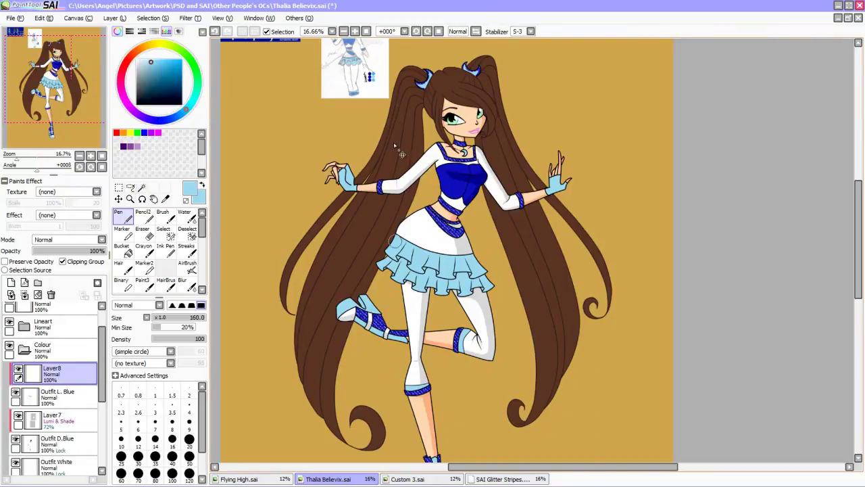
Try to isolate the underside folds of both skirt frills with a Magic Wand selection for the size 70 Pen.
scroll(438, 182, up, 3)
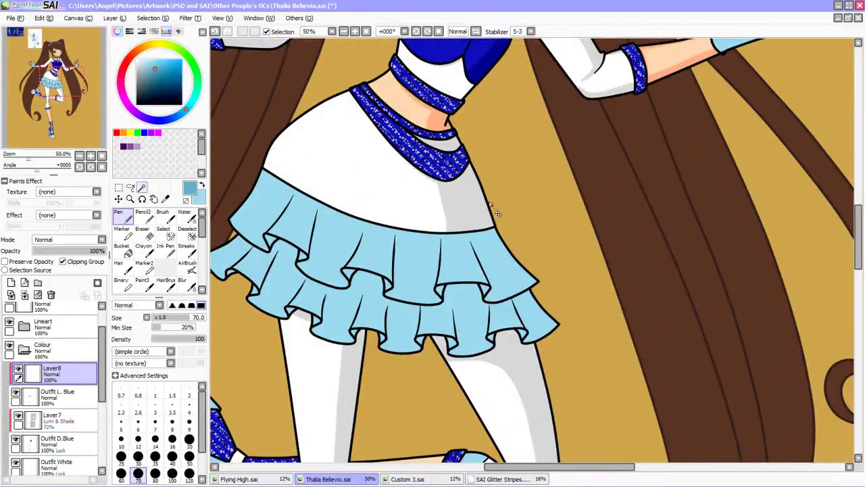
key(w)
click(485, 201)
key(ctrl+d)
click(404, 152)
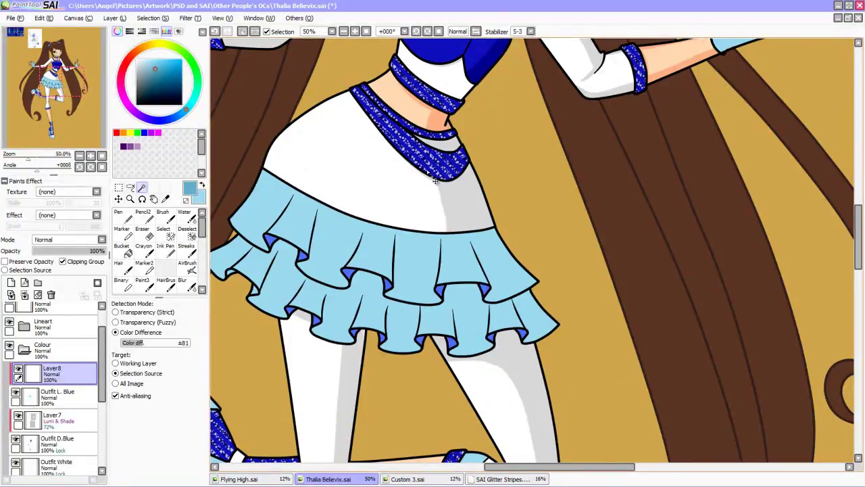
key(n)
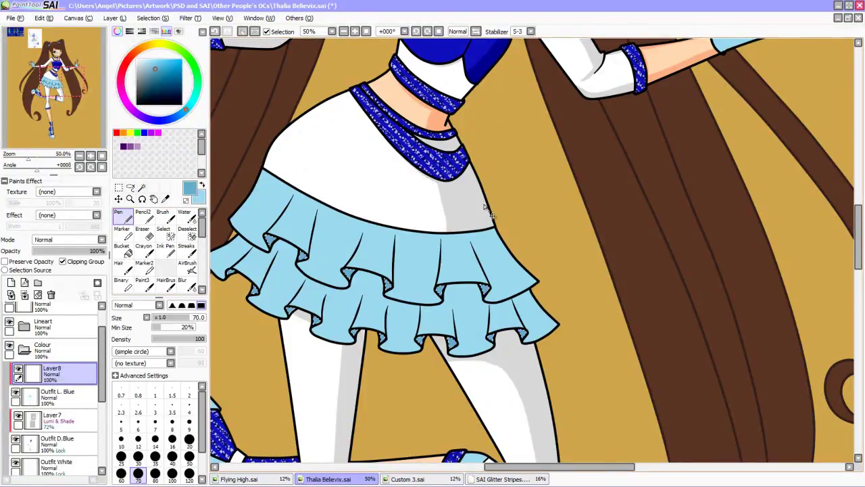
key(ctrl+z)
Select the upper skirt frill with the Magic Wand and paint darker blue shadows beside its folds with the size 70 Pen.
key(w)
click(473, 257)
key(n)
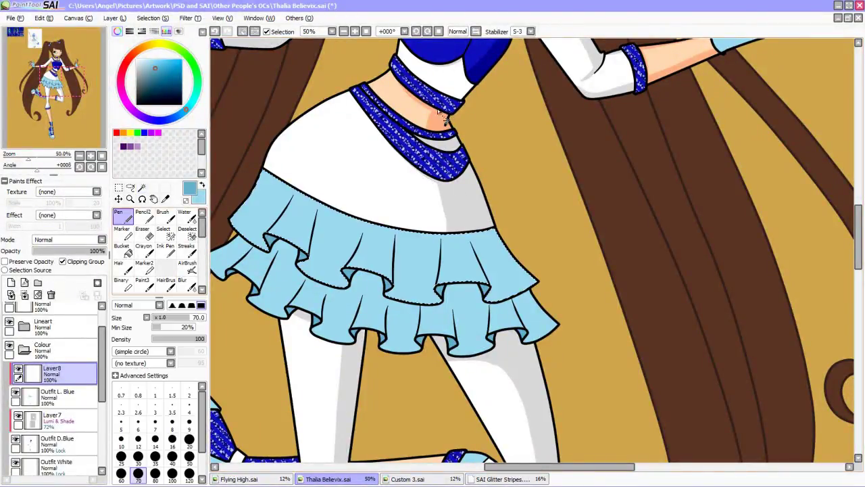
mouse_move(459, 223)
mouse_down()
mouse_move(454, 304)
mouse_move(463, 232)
mouse_move(498, 274)
mouse_move(531, 270)
mouse_up()
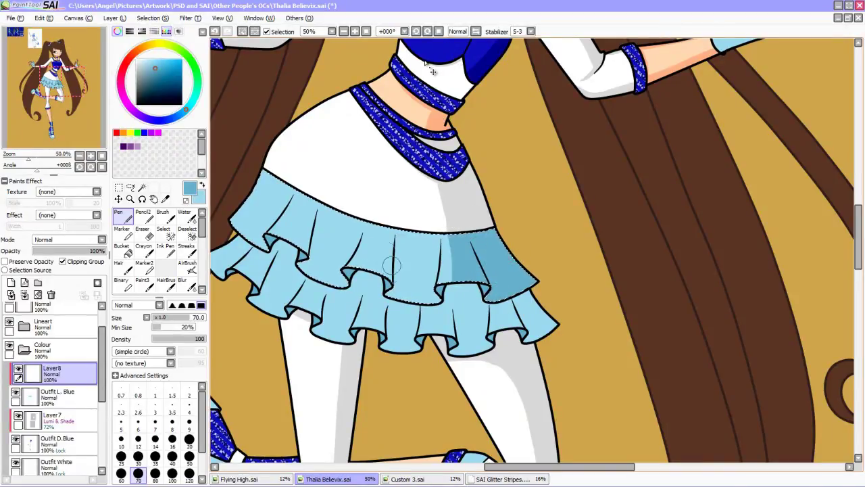
drag(389, 233, 385, 271)
drag(317, 187, 297, 246)
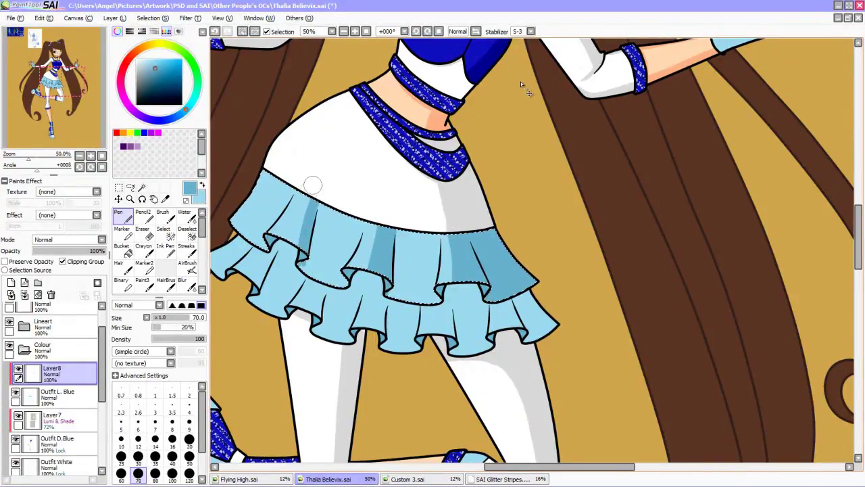
Narrow the upper frill's fold shadows with a size 50 Eraser and shade the hem's curled corners with a size 30 Pen.
key(e)
scroll(405, 223, up, 2)
mouse_move(473, 203)
mouse_down()
mouse_move(514, 135)
mouse_move(496, 77)
mouse_up()
key(bracketleft)
key(bracketleft)
key(bracketleft)
key(bracketleft)
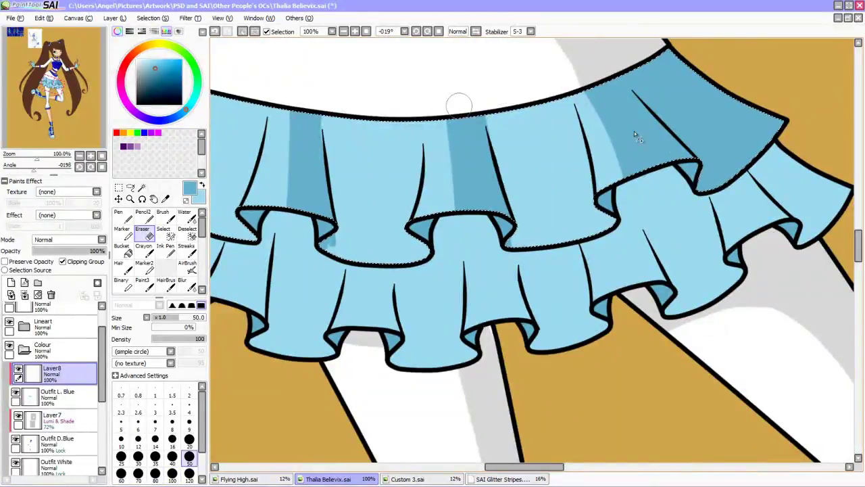
mouse_move(459, 101)
mouse_down()
mouse_move(450, 232)
mouse_move(450, 135)
mouse_up()
drag(500, 243, 331, 239)
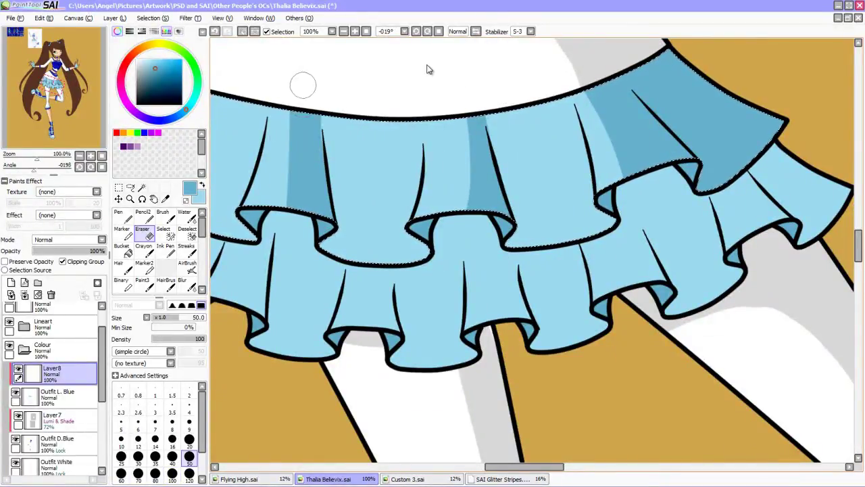
drag(303, 83, 291, 77)
key(n)
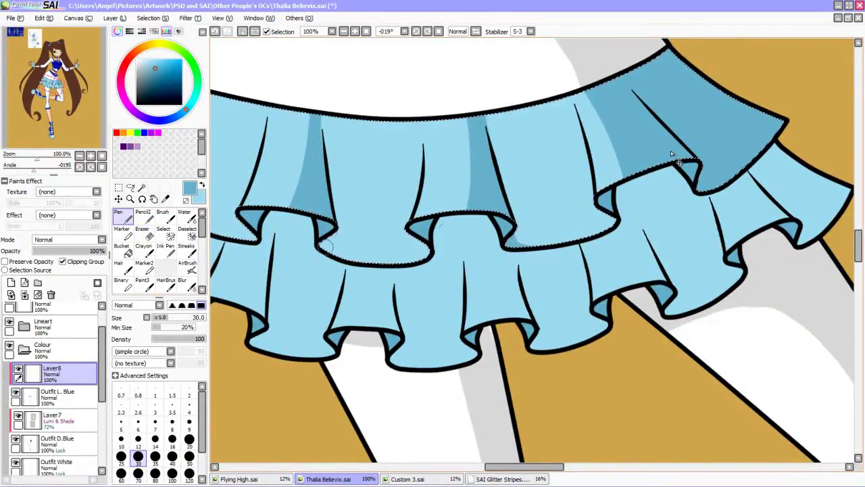
Try to draw gather lines down from the upper frill's waist seam with the size 30 Pen.
drag(554, 206, 757, 250)
drag(783, 145, 777, 203)
mouse_move(757, 148)
mouse_down()
mouse_move(750, 210)
mouse_move(729, 216)
mouse_up()
drag(716, 159, 713, 213)
drag(682, 162, 676, 203)
drag(652, 165, 649, 199)
drag(609, 169, 605, 240)
drag(575, 169, 571, 230)
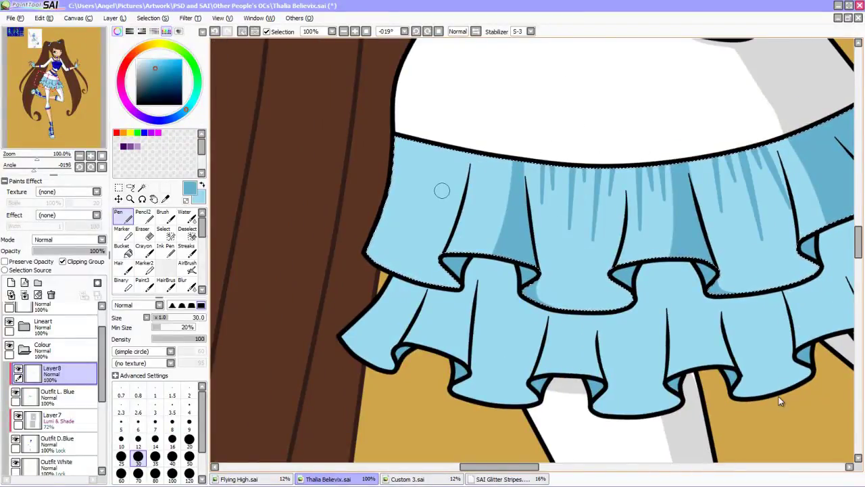
key(ctrl+z)
key(ctrl+z)
key(ctrl+z)
key(ctrl+z)
key(ctrl+z)
key(ctrl+z)
key(ctrl+z)
key(ctrl+z)
Draw thin gather lines down from the upper frill's waist seam with the size 16 Pen.
key(bracketleft)
key(bracketleft)
key(bracketleft)
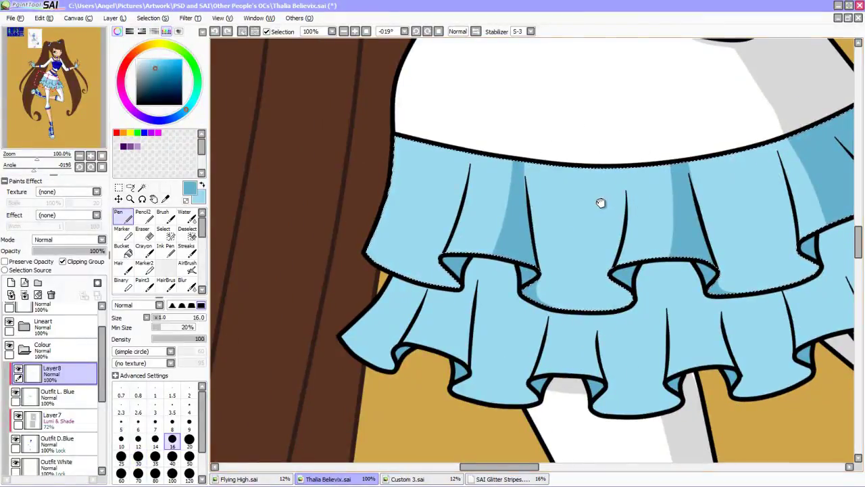
drag(777, 144, 740, 250)
drag(735, 152, 706, 216)
drag(675, 162, 642, 210)
drag(678, 162, 601, 244)
drag(610, 166, 573, 248)
drag(568, 165, 546, 254)
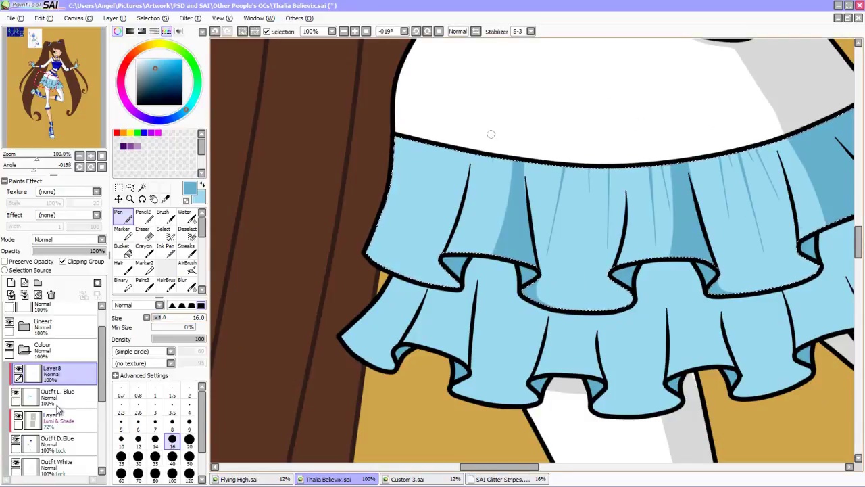
drag(495, 146, 438, 221)
drag(487, 147, 432, 222)
drag(420, 151, 406, 194)
Select the lower skirt frill with the Magic Wand and paint its large shadow area with the size 70 Pen.
key(End)
key(Page_Down)
key(w)
click(569, 291)
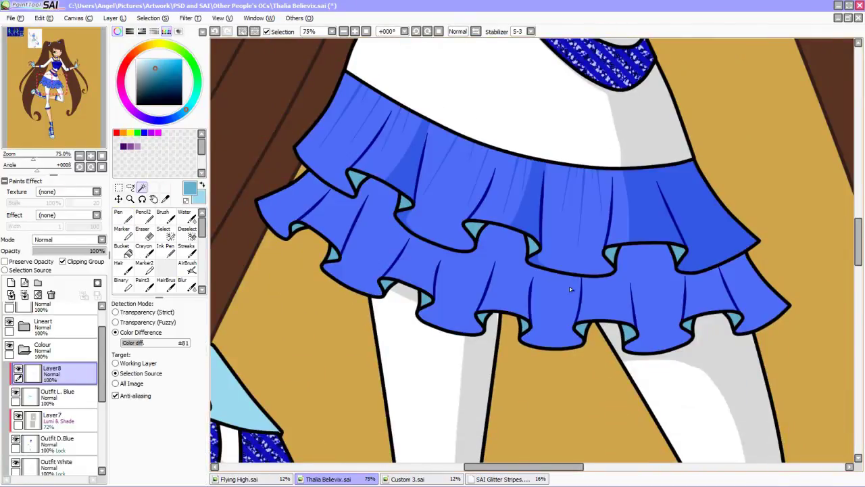
key(n)
key(bracketright)
key(bracketright)
key(bracketright)
key(bracketright)
mouse_move(628, 244)
mouse_down()
mouse_move(625, 330)
mouse_move(609, 328)
mouse_move(632, 318)
mouse_up()
key(bracketright)
key(bracketright)
key(bracketright)
key(bracketright)
drag(777, 297, 716, 331)
drag(743, 260, 709, 325)
mouse_move(676, 247)
mouse_down()
mouse_move(669, 321)
mouse_move(645, 348)
mouse_up()
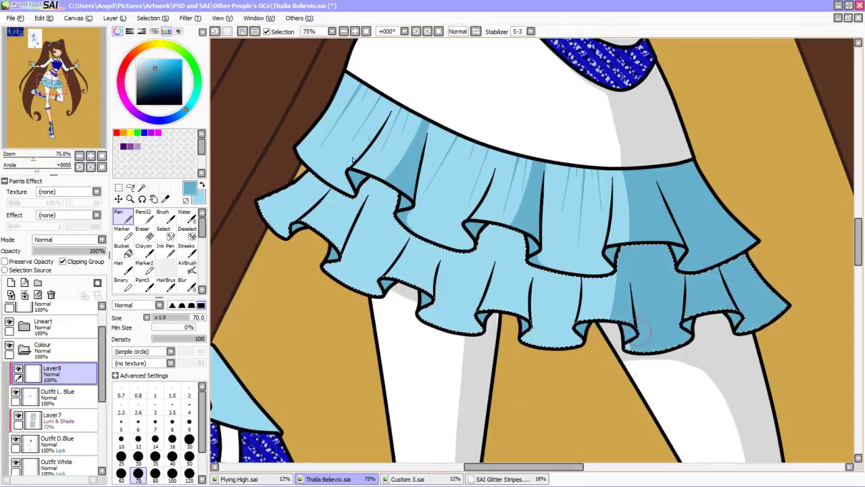
Paint the upper frill's cast shadow along the top edge of the lower frill with the size 35 Pen.
key(bracketleft)
key(bracketleft)
key(bracketleft)
key(bracketleft)
drag(524, 226, 485, 249)
drag(397, 178, 365, 204)
drag(612, 140, 533, 72)
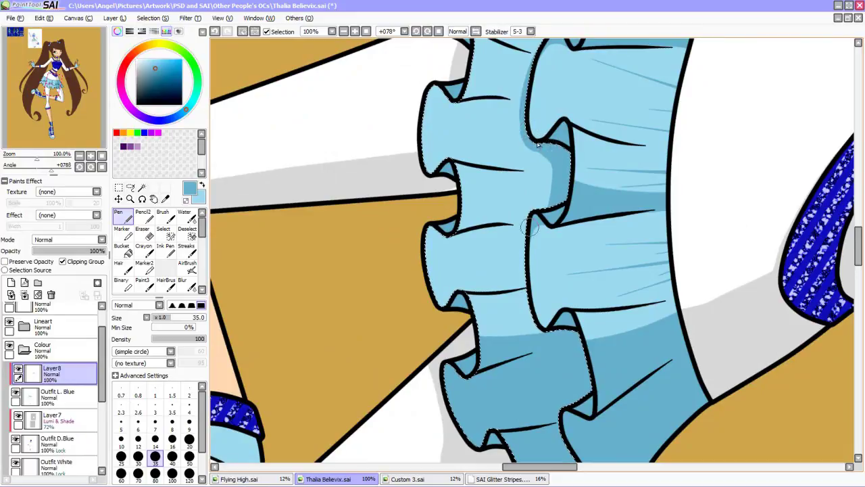
mouse_move(531, 226)
mouse_down()
mouse_move(523, 283)
mouse_move(540, 331)
mouse_up()
drag(524, 211, 517, 299)
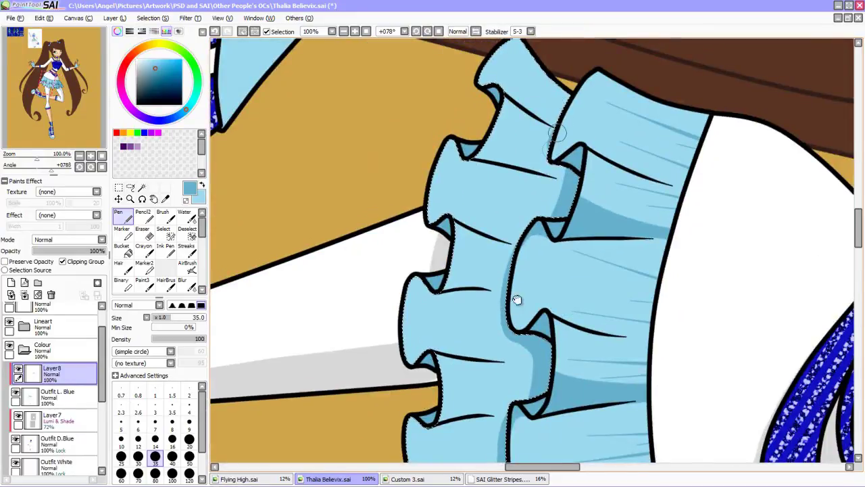
key(Home)
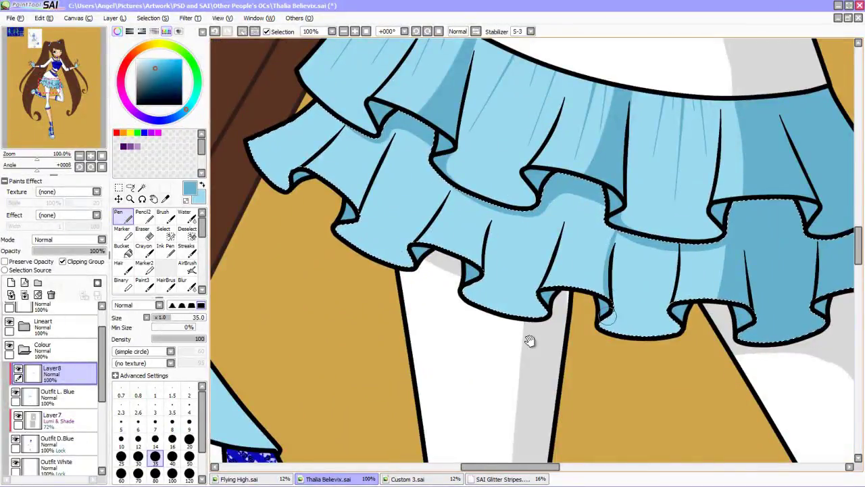
Shade beside the lower frill's folds and in its hem curls with the size 20 Pen.
key(bracketleft)
key(bracketleft)
key(bracketleft)
key(bracketleft)
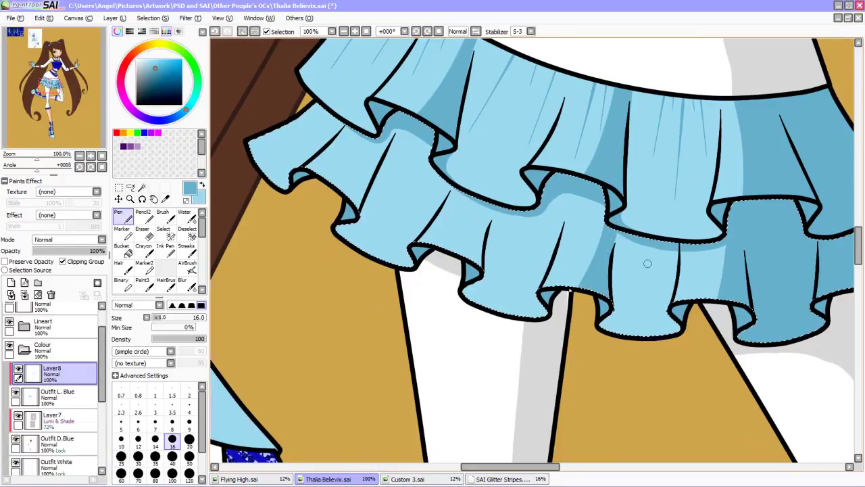
key(bracketright)
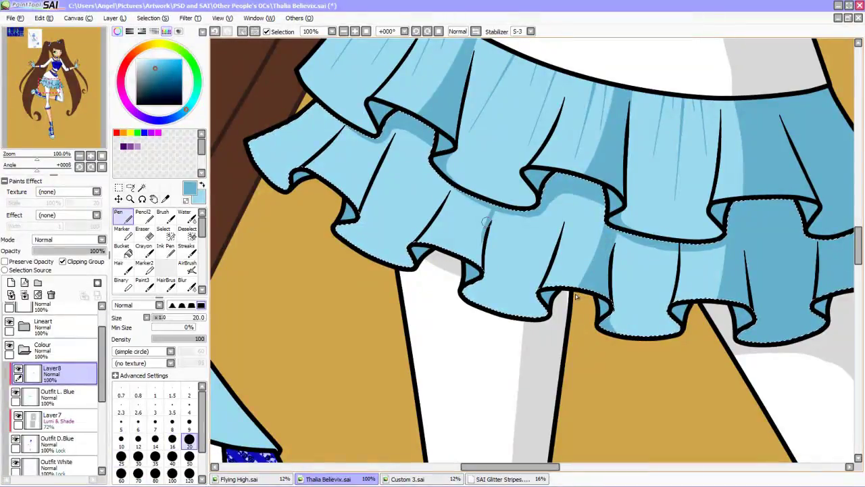
drag(485, 221, 477, 270)
drag(473, 193, 476, 307)
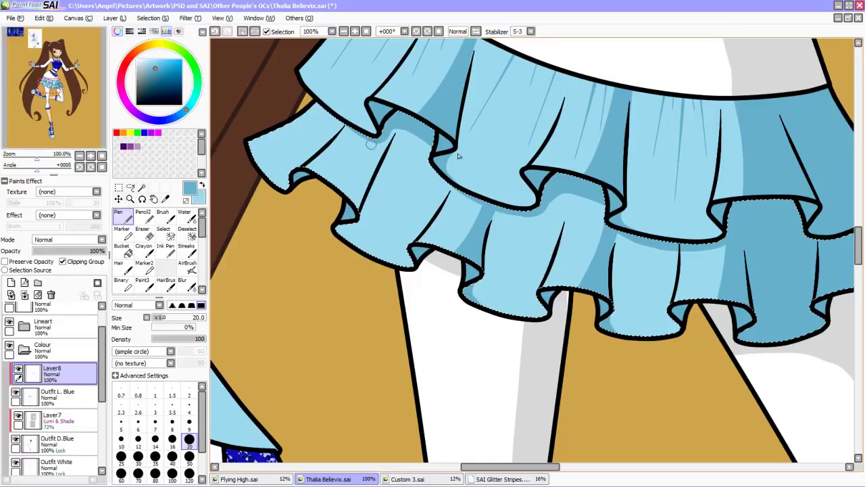
mouse_move(370, 144)
mouse_down()
mouse_move(355, 200)
mouse_move(366, 162)
mouse_up()
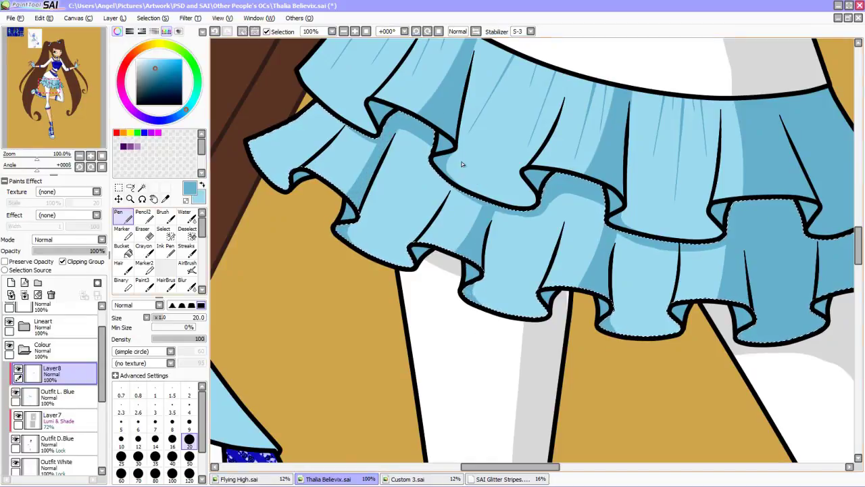
Draw thin gather lines across the lower frill with the size 10 Pen.
key(bracketleft)
key(bracketleft)
key(bracketleft)
key(bracketleft)
drag(583, 218, 574, 270)
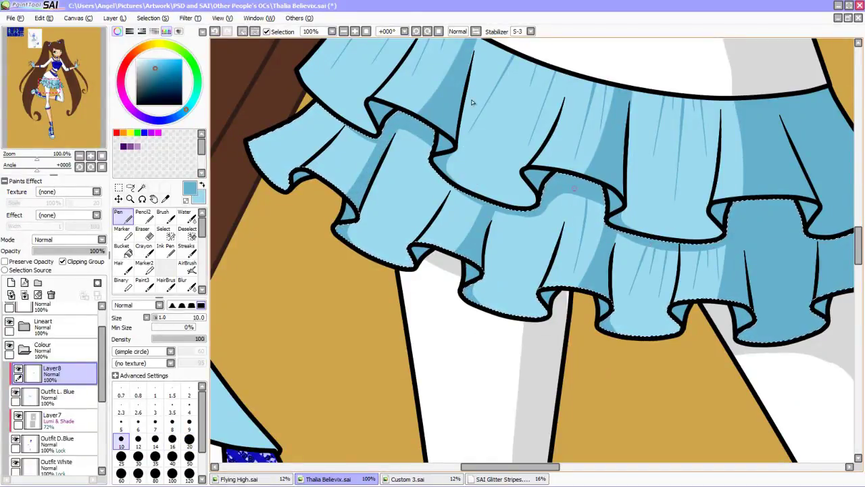
drag(554, 200, 535, 291)
drag(432, 114, 395, 165)
drag(469, 150, 446, 181)
scroll(428, 266, down, 6)
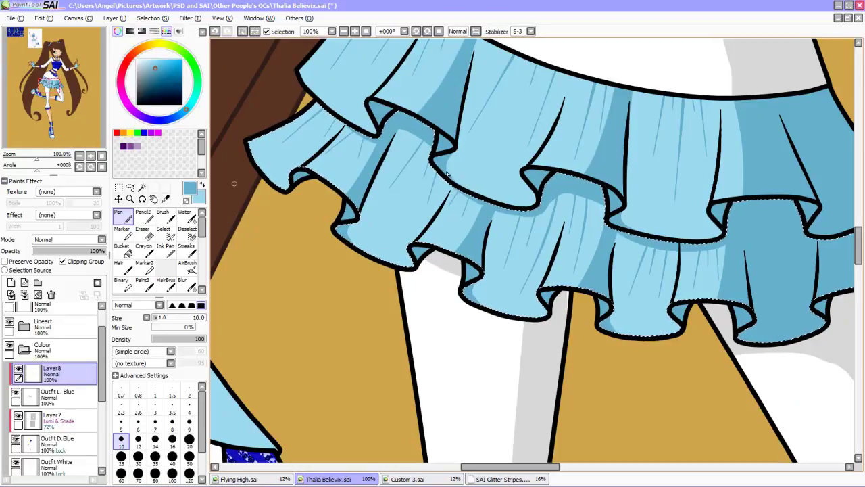
Shade the light blue bands at the ends of both white stockings with the size 30 Pen.
scroll(481, 154, up, 5)
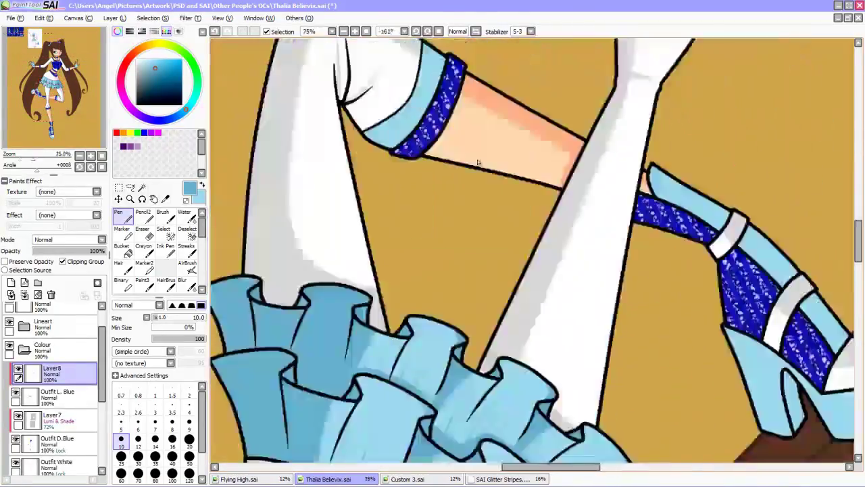
drag(480, 154, 482, 225)
key(Home)
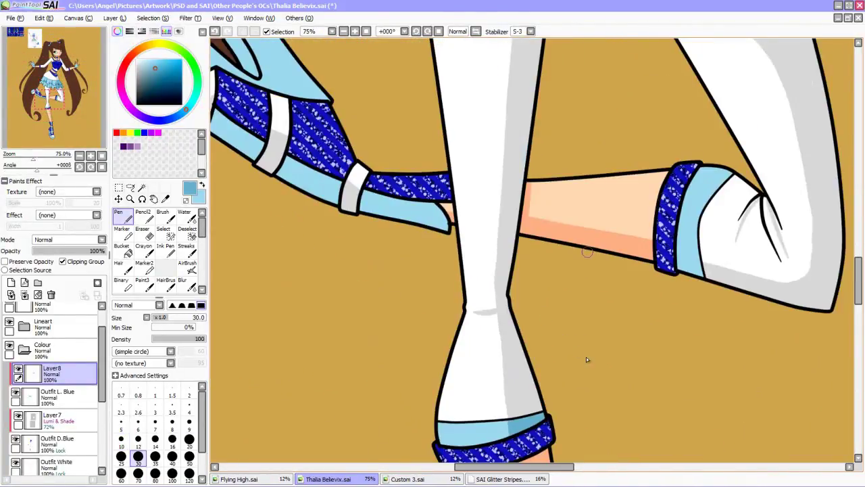
drag(459, 132, 484, 143)
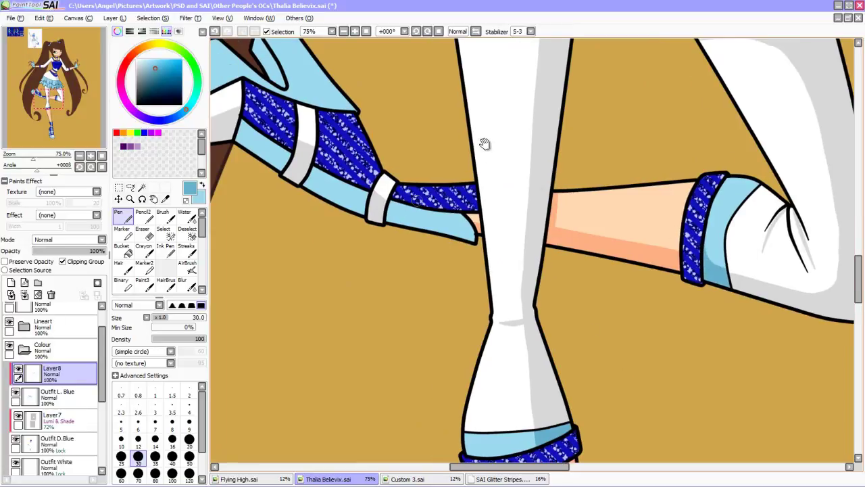
Shade the light blue strip of the raised foot's boot with the size 35 Pen.
drag(485, 290, 543, 247)
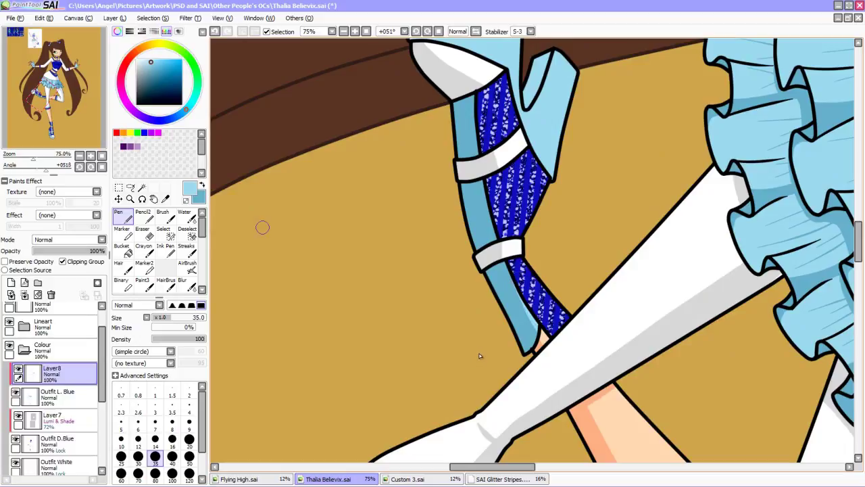
drag(479, 355, 493, 392)
key(Home)
Shade the light blue strip, inner heel and platform sole of the standing foot's boot with the size 35 Pen.
scroll(493, 391, down, 3)
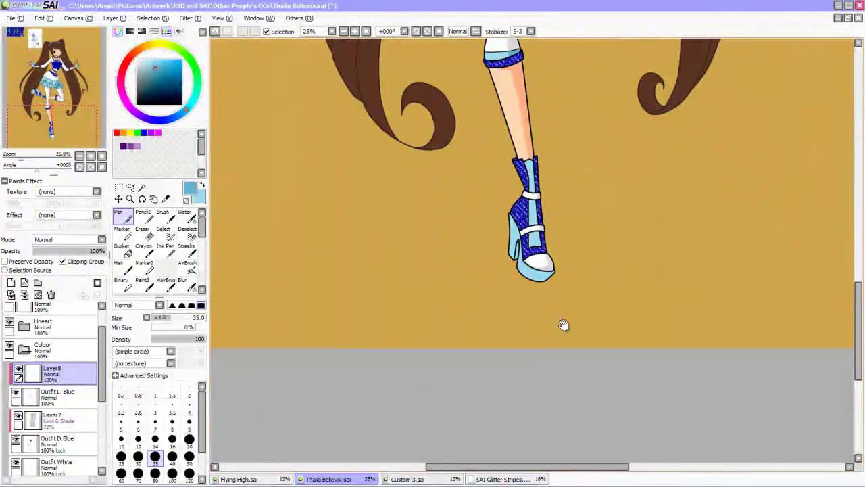
scroll(564, 325, up, 3)
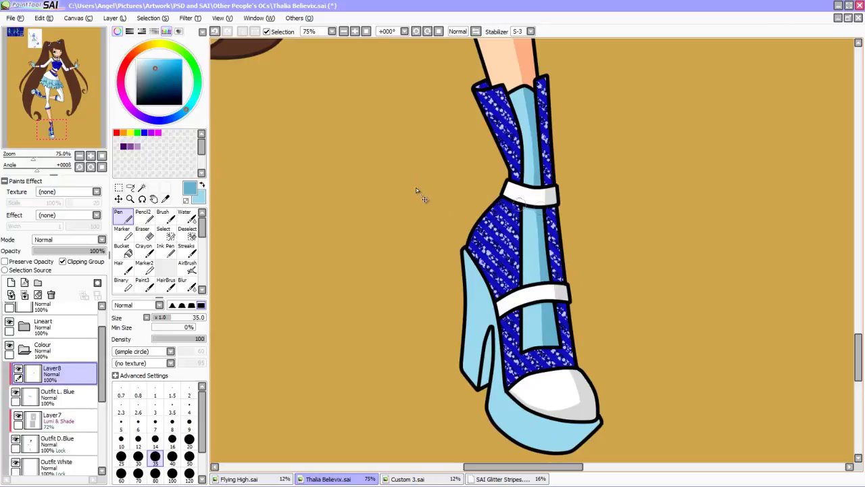
scroll(420, 194, up, 2)
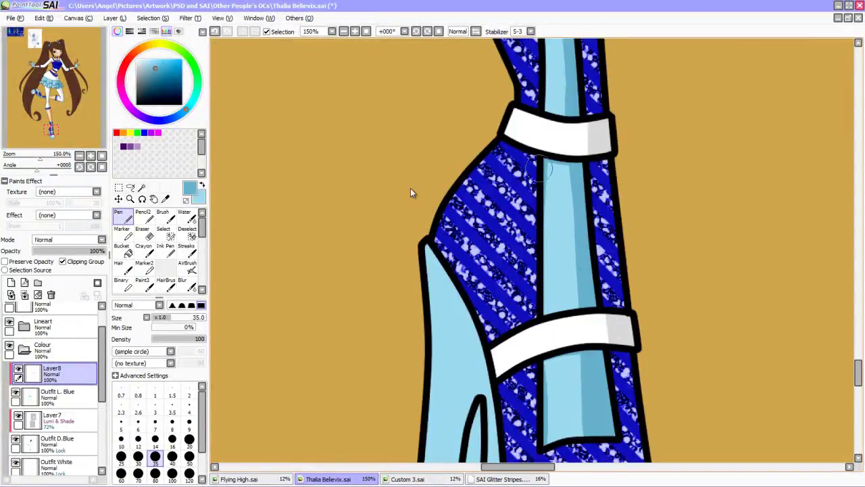
scroll(411, 188, down, 2)
scroll(401, 144, down, 2)
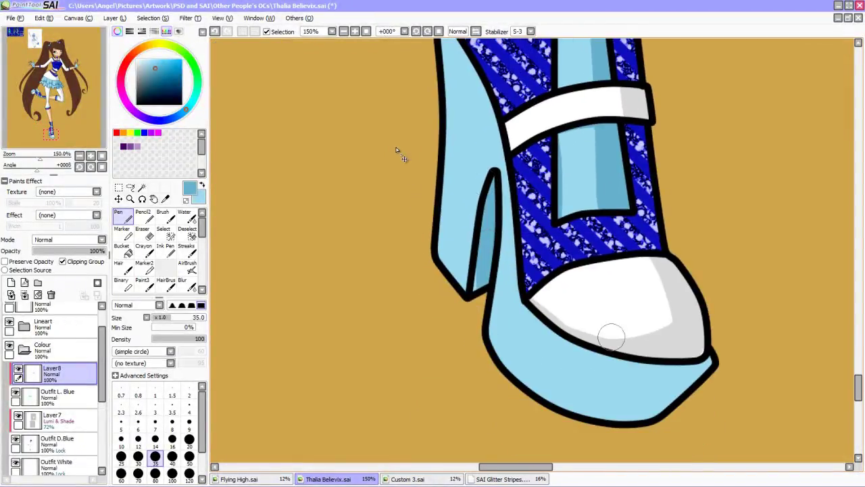
drag(534, 399, 706, 355)
scroll(382, 91, down, 6)
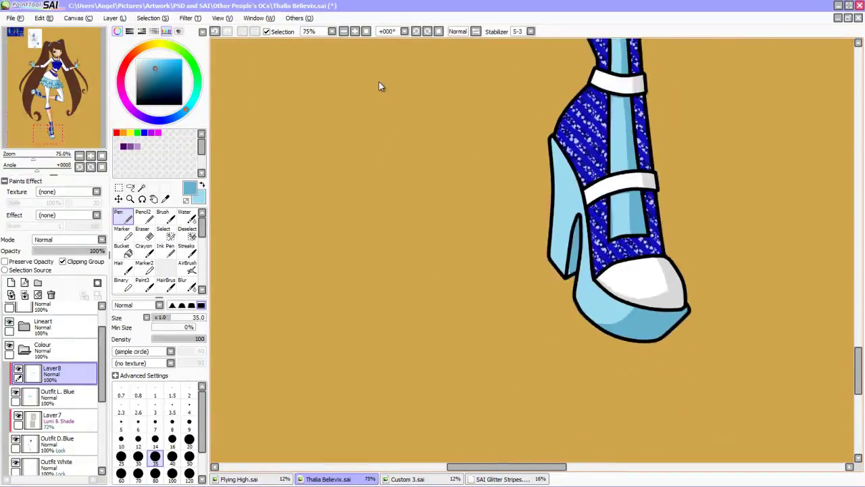
Shade the light blue glove on the hand with curled fingers, covering the palm with the size 35 Pen.
scroll(354, 77, up, 6)
mouse_move(473, 112)
mouse_down()
mouse_move(488, 229)
mouse_move(481, 130)
mouse_move(534, 271)
mouse_move(549, 277)
mouse_up()
key(bracketleft)
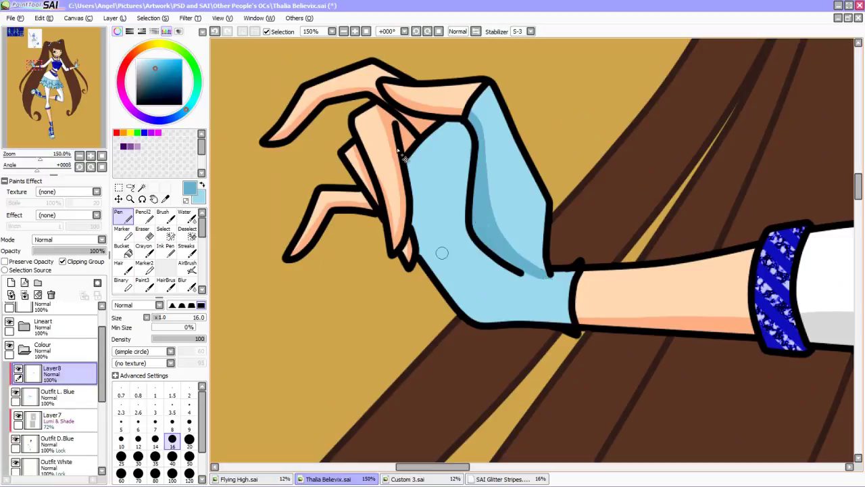
key(bracketright)
key(bracketright)
key(bracketright)
key(bracketright)
drag(591, 318, 453, 309)
mouse_move(437, 115)
mouse_down()
mouse_move(433, 271)
mouse_move(513, 301)
mouse_move(585, 298)
mouse_up()
Trim the curled hand's glove shading with a size 40 to 50 Eraser and shade the other glove with the size 25 Pen.
key(e)
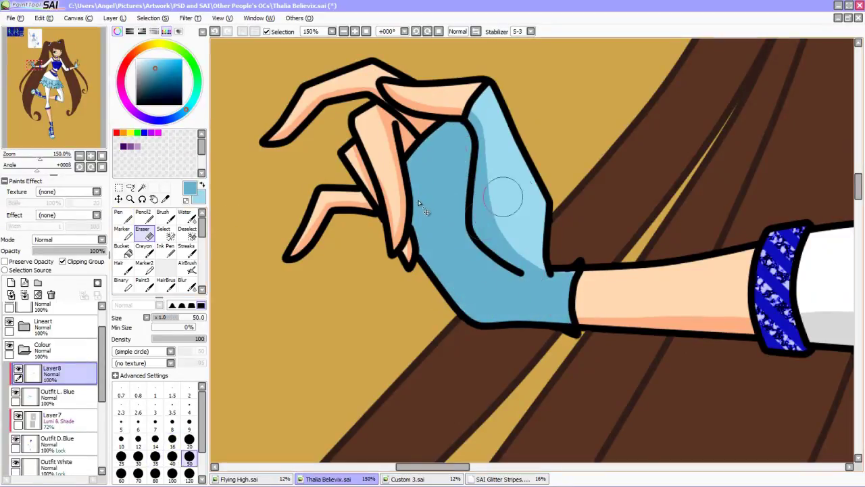
mouse_move(507, 193)
mouse_down()
mouse_move(507, 232)
mouse_move(537, 271)
mouse_up()
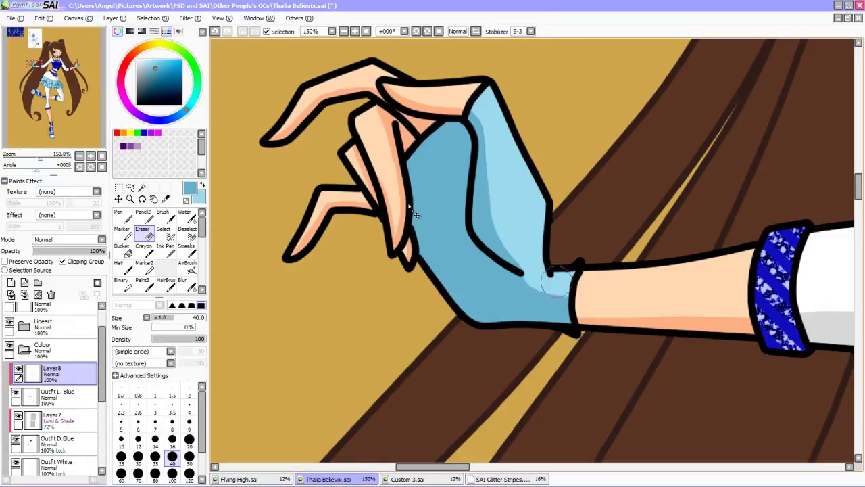
drag(416, 214, 546, 217)
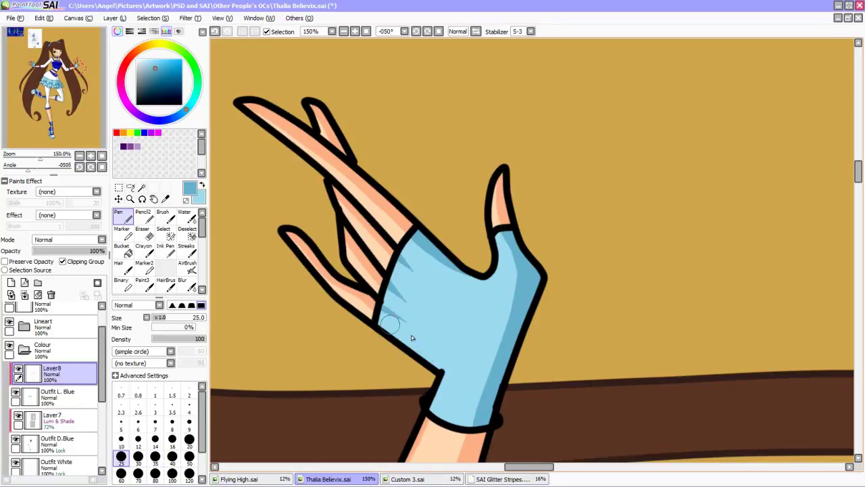
key(Home)
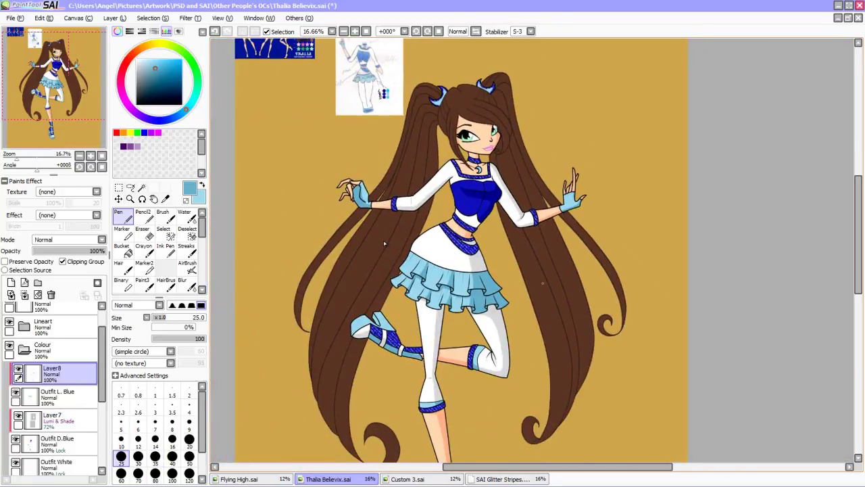
Add a new clipping layer above the Hair layer and sample a darker brown for the shading.
scroll(54, 378, down, 4)
click(49, 418)
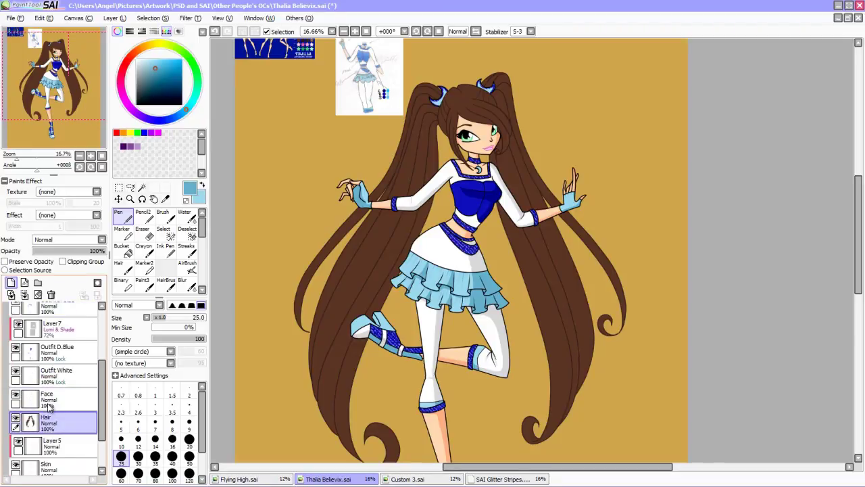
scroll(446, 244, up, 2)
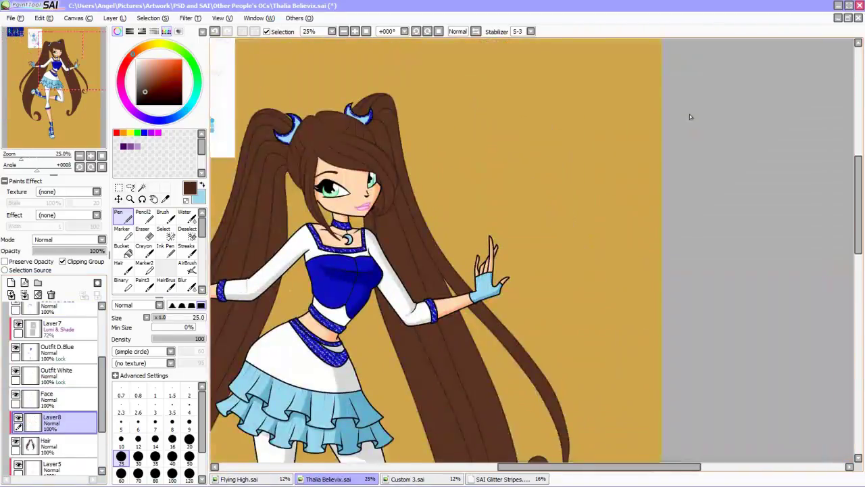
Select the ponytail strands behind the raised open hand with the Magic Wand and expand the selection by one increment.
key(w)
click(534, 379)
click(446, 325)
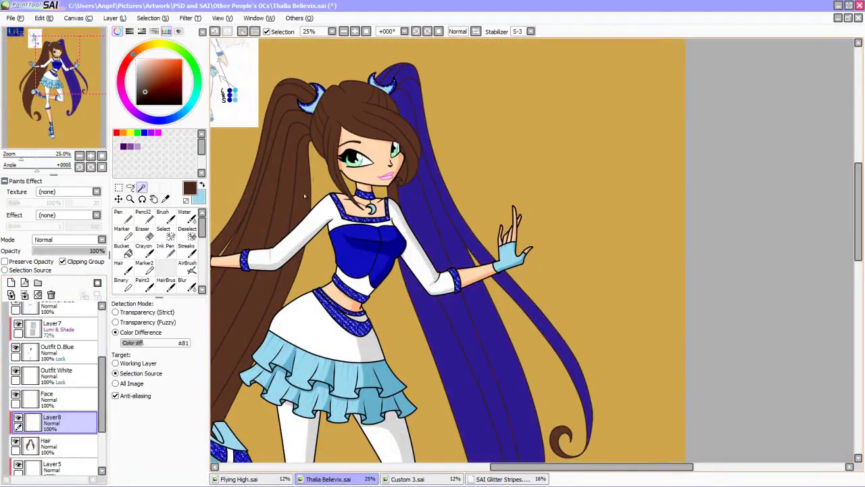
scroll(446, 250, down, 3)
scroll(446, 250, up, 2)
key(n)
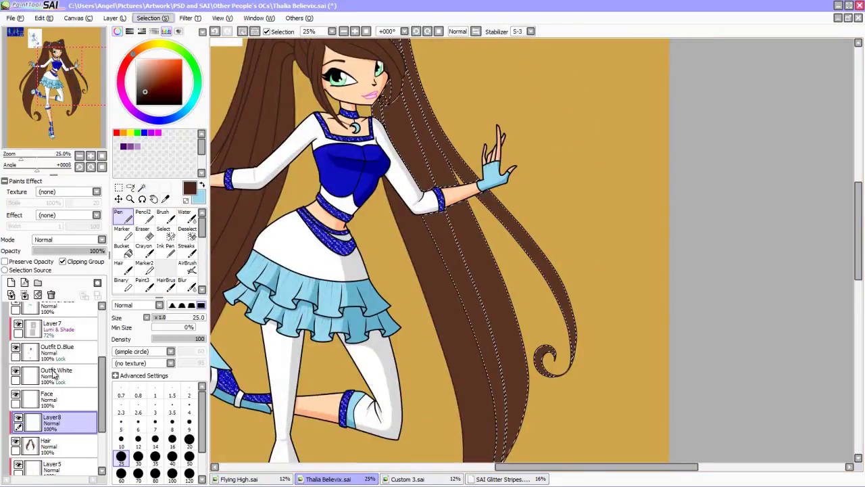
key(alt+s)
key(Escape)
key(Down)
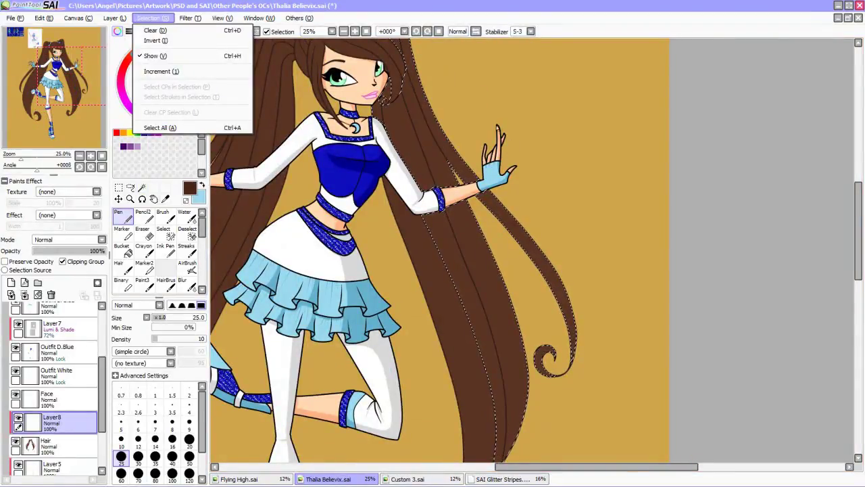
key(Escape)
scroll(473, 135, up, 1)
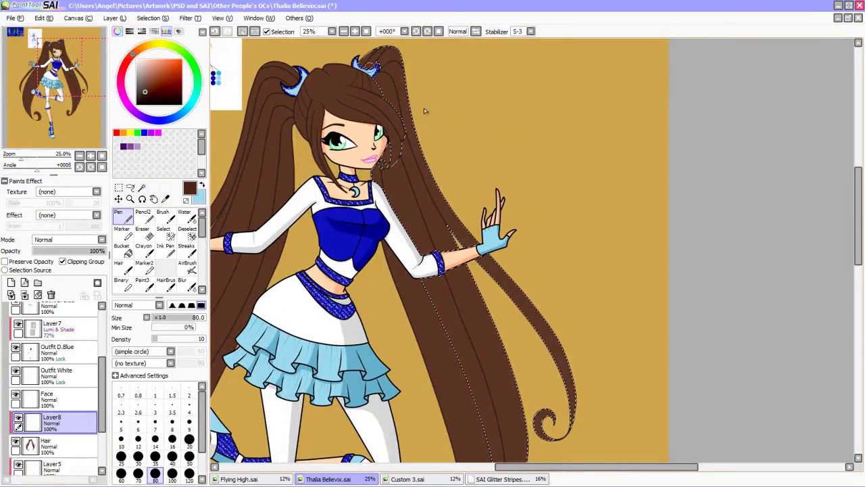
scroll(386, 117, up, 1)
scroll(387, 118, up, 4)
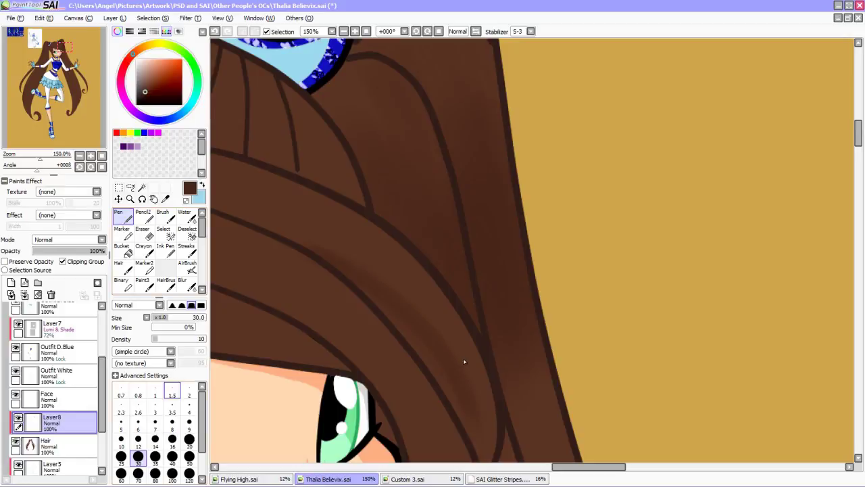
key(ctrl+z)
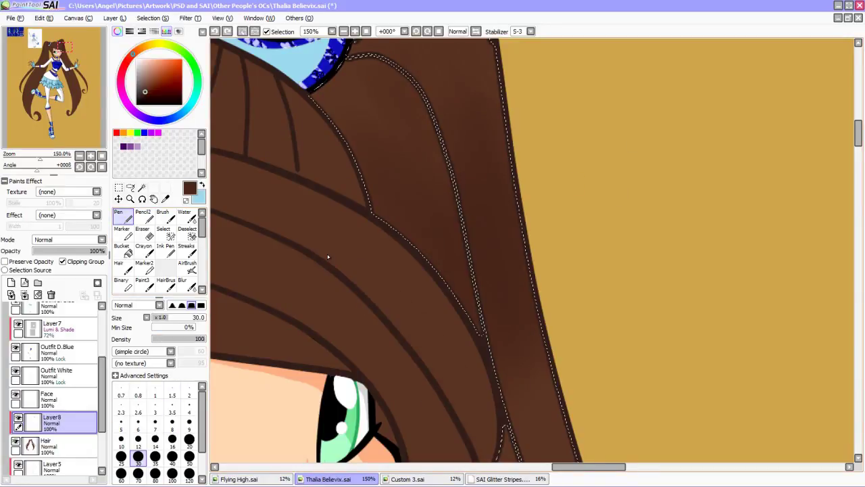
Shade the top and thin outer strand of the ponytail behind the open hand with the size 80 to 100 Pen at density 100.
scroll(327, 254, down, 4)
key(bracketright)
key(bracketright)
key(bracketright)
key(bracketright)
key(bracketright)
key(bracketright)
key(bracketright)
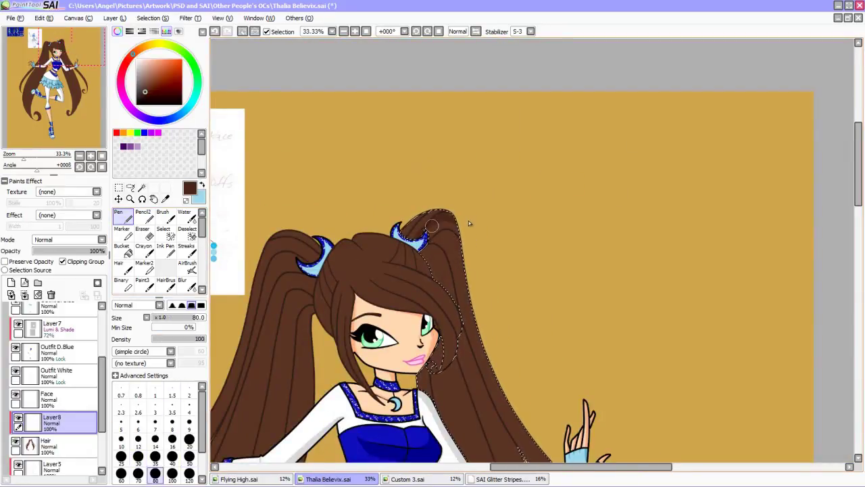
mouse_move(432, 230)
mouse_down()
mouse_move(331, 67)
mouse_move(392, 250)
mouse_up()
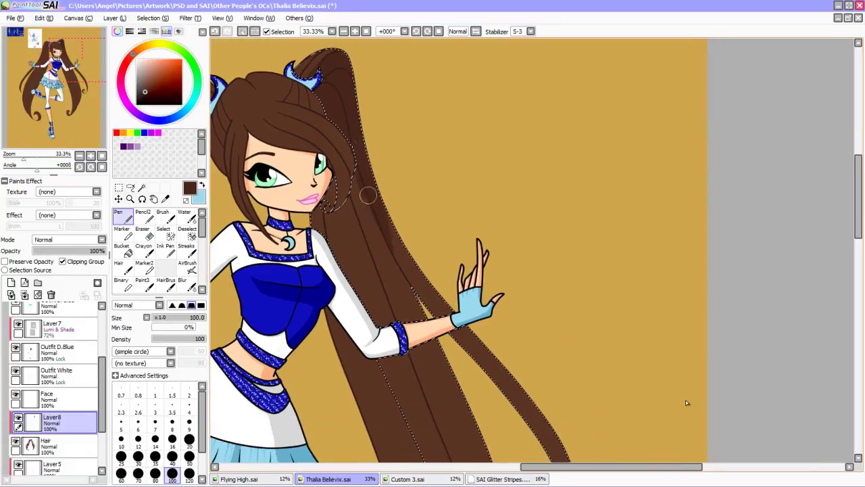
drag(365, 169, 426, 318)
mouse_move(392, 250)
mouse_down()
mouse_move(493, 379)
mouse_move(476, 135)
mouse_up()
drag(561, 297, 528, 176)
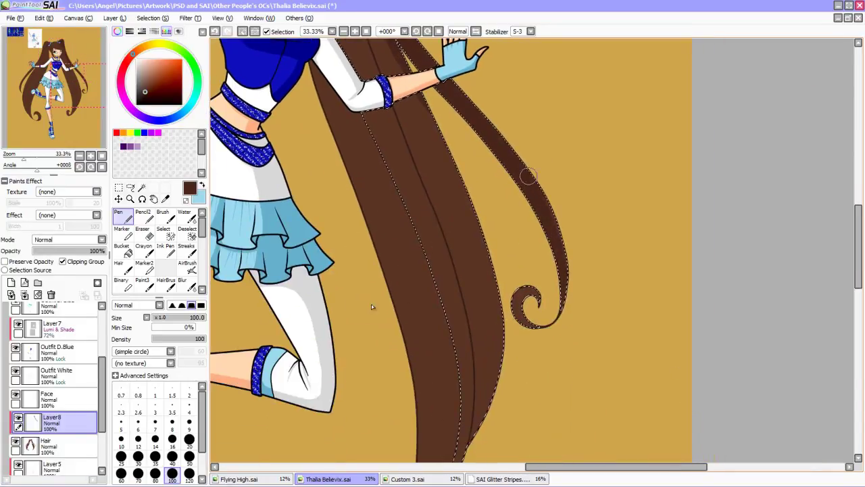
Shade the ponytail's wide strands with the size 100 Pen and the area beside the sleeve with the size 35 Pen.
mouse_move(411, 146)
mouse_down()
mouse_move(471, 265)
mouse_move(373, 77)
mouse_move(460, 280)
mouse_move(461, 234)
mouse_move(476, 257)
mouse_move(484, 249)
mouse_move(521, 264)
mouse_move(481, 305)
mouse_move(479, 278)
mouse_move(496, 274)
mouse_move(466, 382)
mouse_up()
scroll(467, 382, up, 5)
mouse_move(473, 250)
mouse_down()
mouse_move(399, 121)
mouse_move(453, 243)
mouse_move(390, 130)
mouse_up()
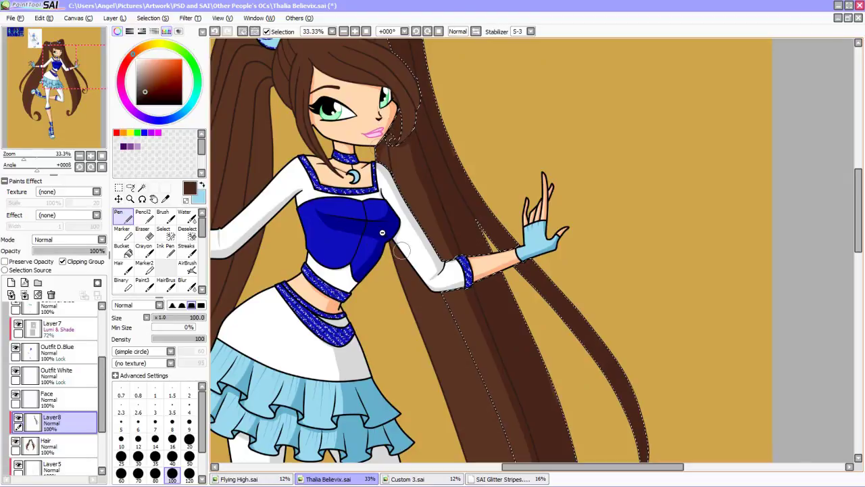
scroll(398, 152, up, 1)
key(bracketleft)
key(bracketleft)
key(bracketleft)
key(bracketleft)
key(bracketleft)
key(bracketleft)
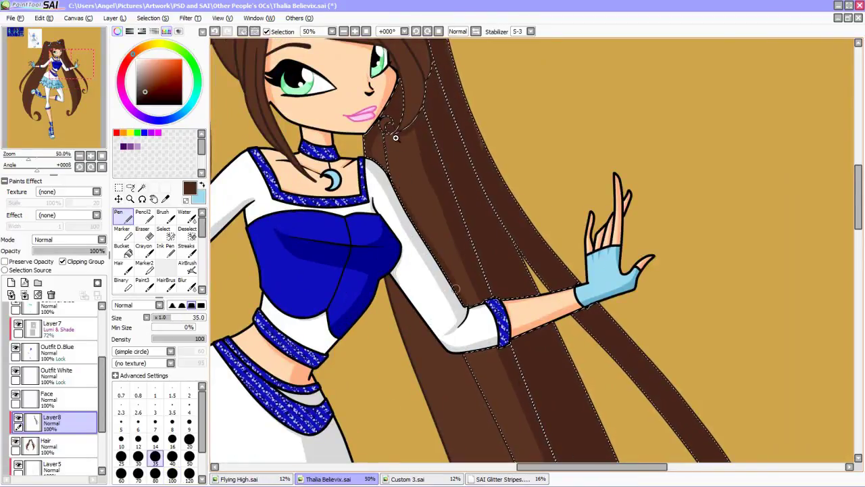
Select the ponytail's innermost strand and shade it down to its curled tip with the size 80 Pen.
scroll(420, 185, down, 3)
scroll(444, 197, up, 1)
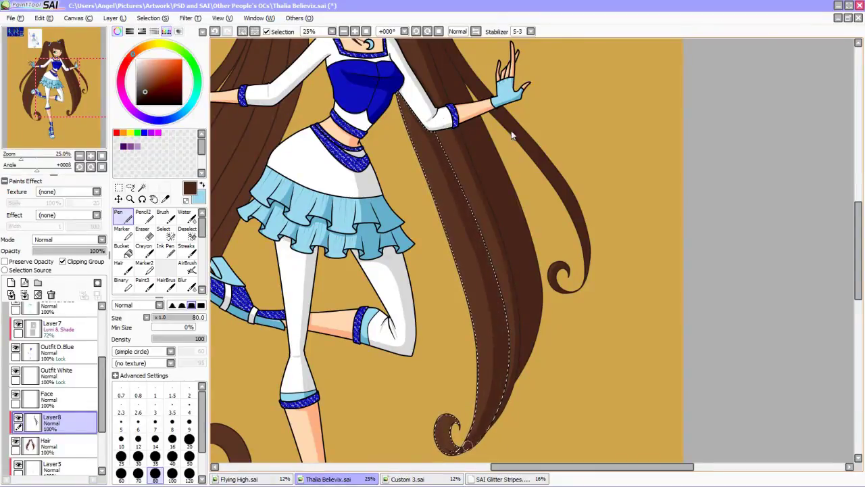
scroll(512, 135, up, 4)
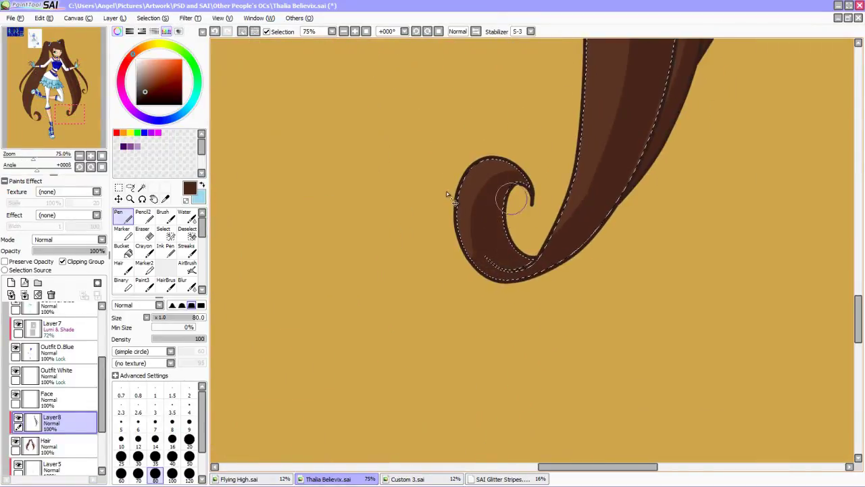
scroll(407, 169, down, 5)
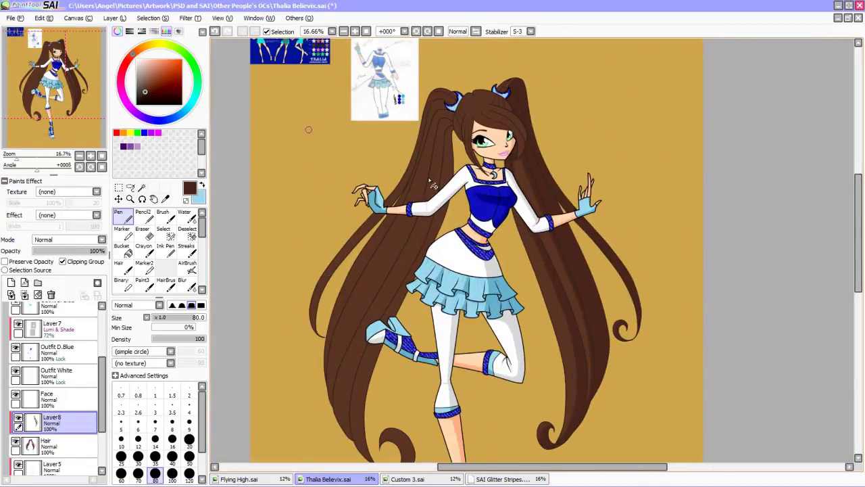
Select the fringe and crown hair with the Magic Wand and shade the back of the crown with the size 80 Pen.
key(w)
click(476, 122)
scroll(476, 122, up, 4)
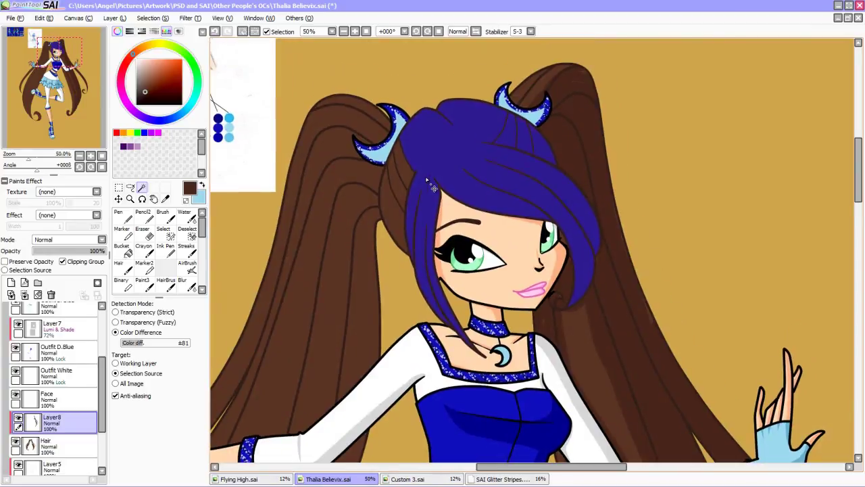
key(n)
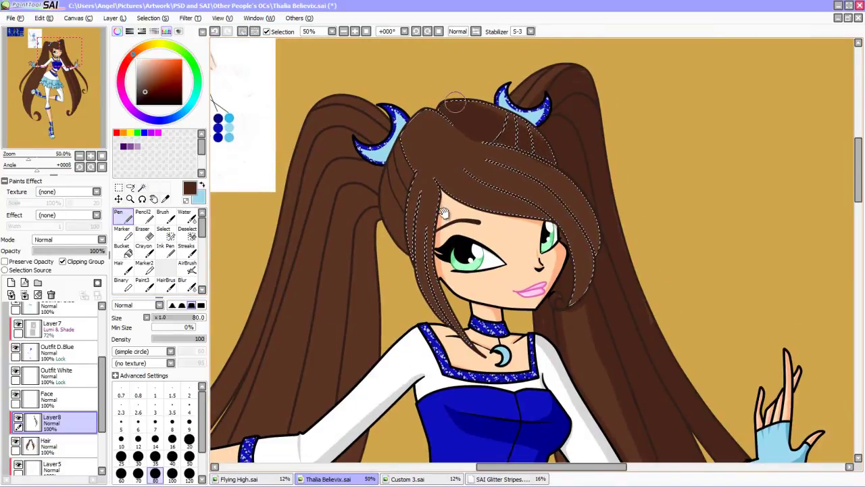
scroll(401, 217, up, 1)
drag(401, 216, 572, 123)
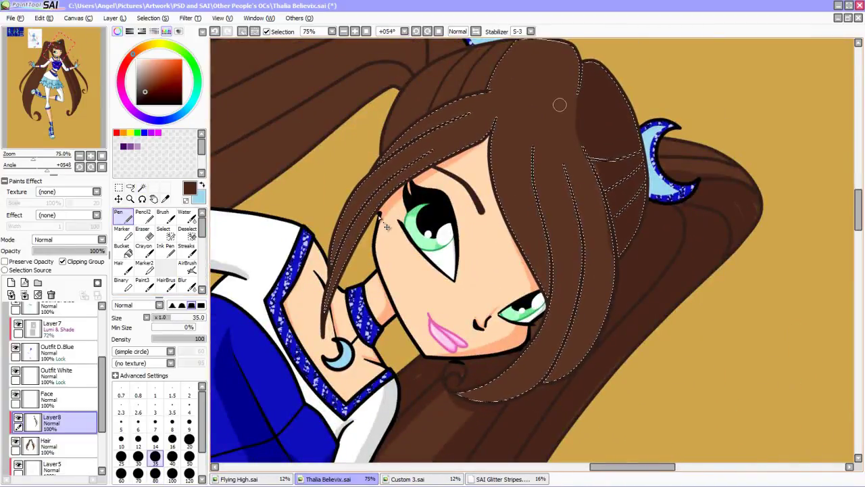
Shade the crown's parting and the outer strands of the fringe with the size 35 Pen.
key(bracketleft)
key(bracketleft)
key(bracketleft)
key(bracketleft)
key(bracketleft)
key(bracketleft)
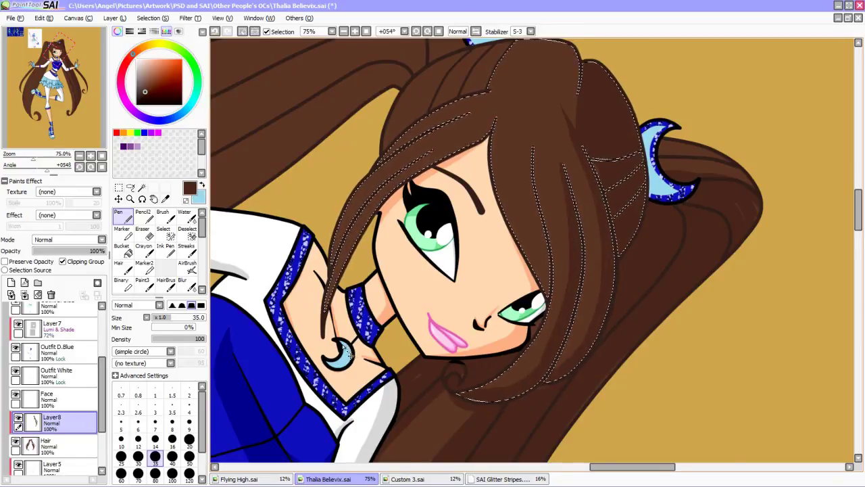
drag(324, 236, 342, 344)
Trim the fringe shading with the size 40 Eraser and return to the Pen.
scroll(342, 344, up, 1)
key(e)
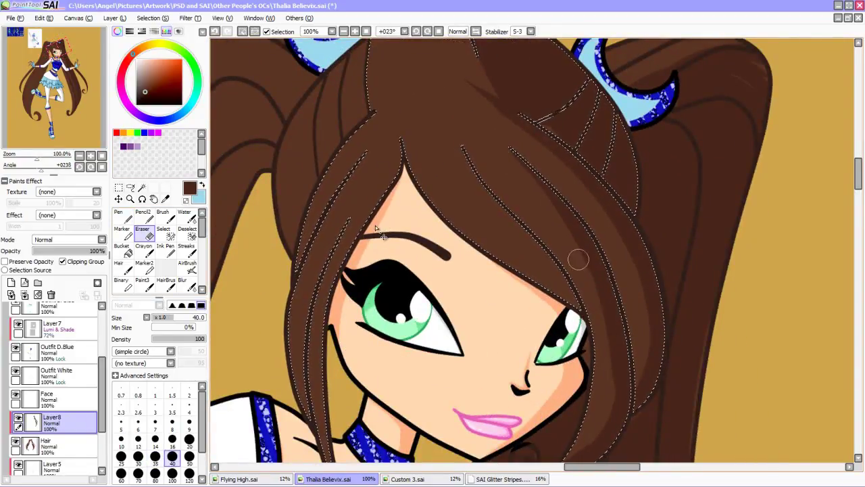
drag(378, 251, 412, 202)
key(n)
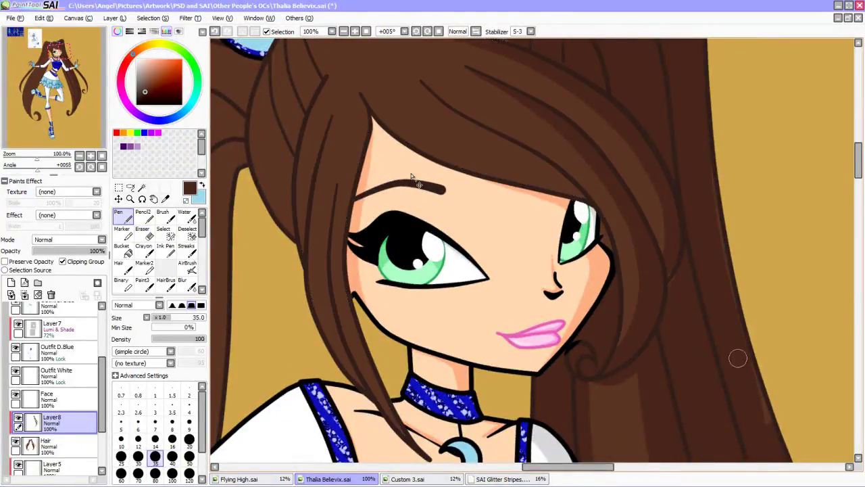
Reselect the fringe and side strands and shade along their edges and strand lines with the size 35 Pen.
drag(412, 182, 411, 178)
key(w)
key(n)
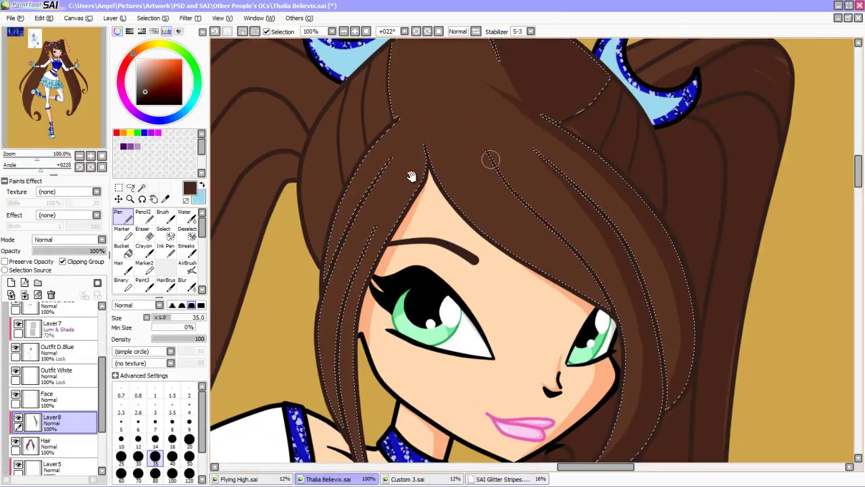
key(Home)
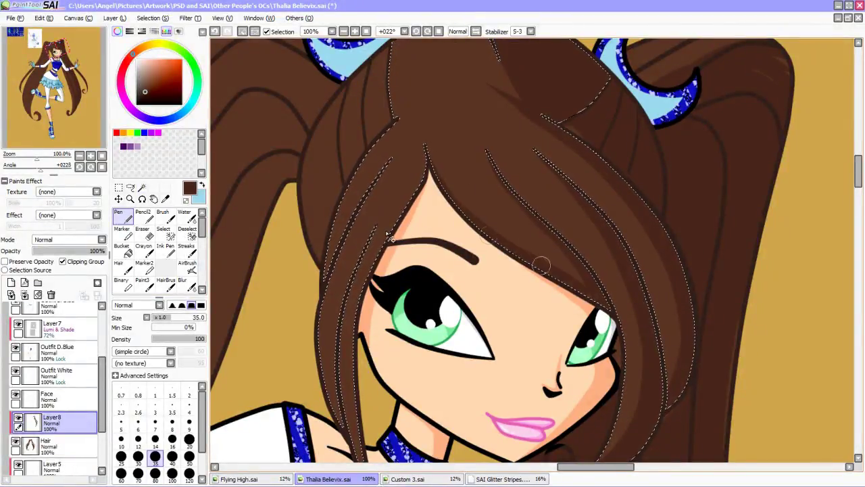
scroll(399, 226, up, 2)
scroll(392, 229, down, 3)
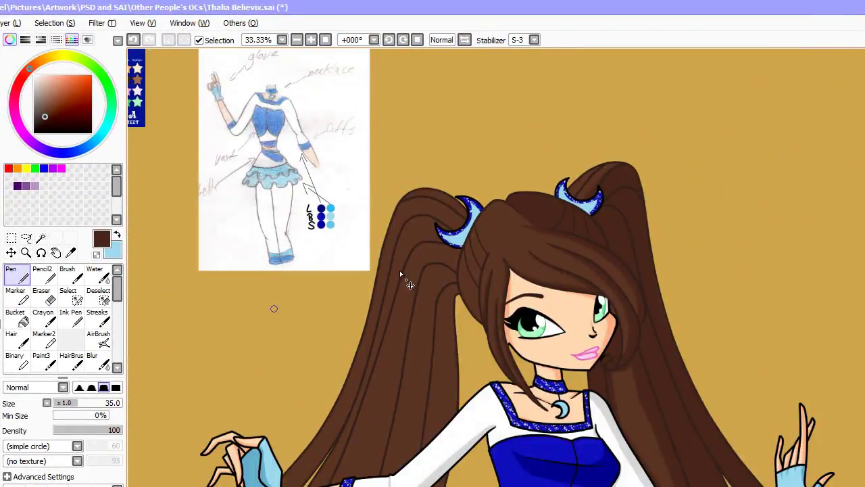
Select the strands of the ponytail behind the curled hand with the Magic Wand and expand the selection by one increment.
key(w)
drag(415, 262, 382, 335)
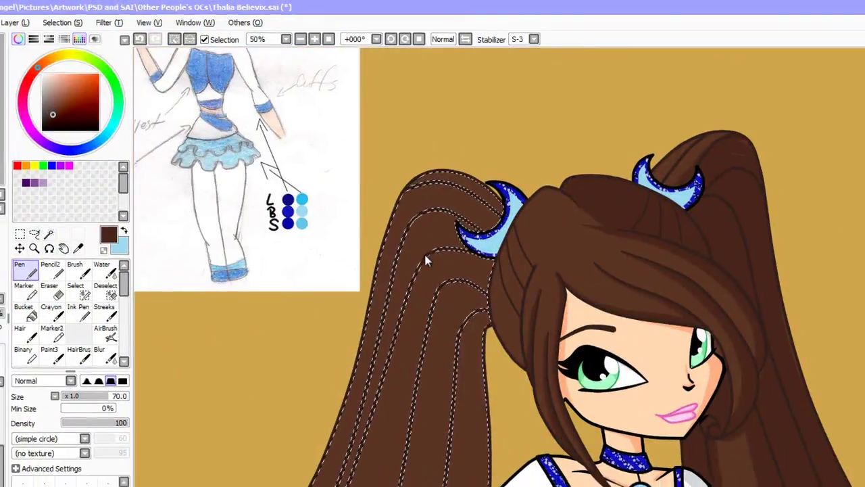
key(alt+s)
key(i)
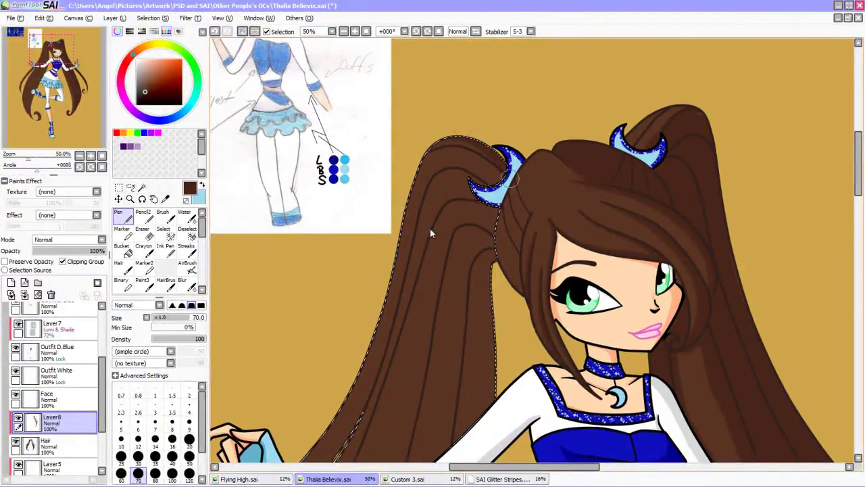
Shade the inner strands of the ponytail behind the curled hand, from the hair clip to the sleeve, with the size 70 Pen.
drag(499, 223, 462, 241)
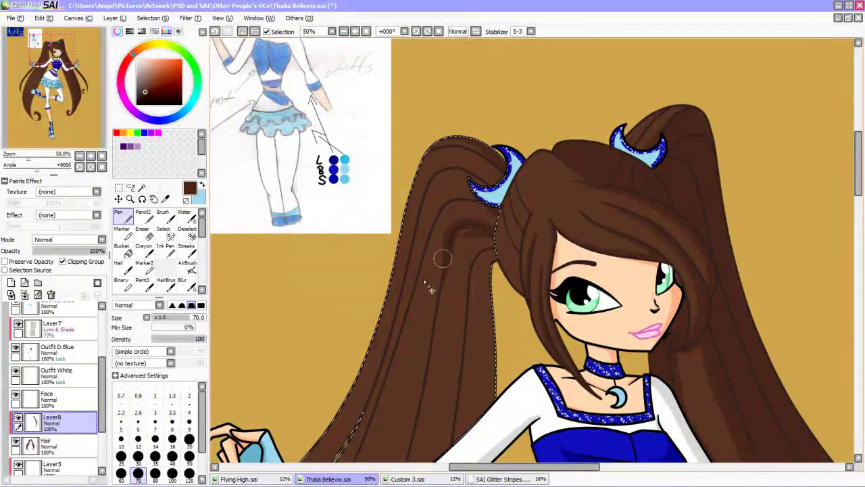
scroll(473, 250, down, 3)
drag(479, 163, 427, 399)
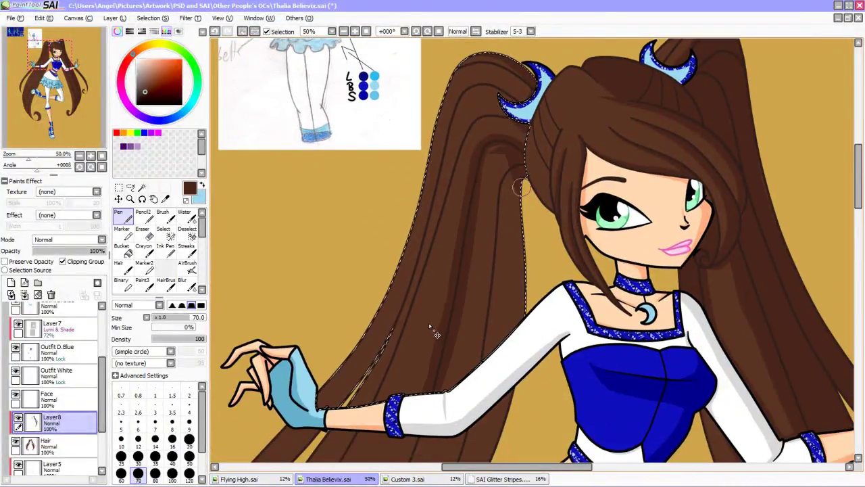
mouse_move(522, 145)
mouse_down()
mouse_move(493, 193)
mouse_move(492, 351)
mouse_up()
scroll(467, 385, down, 2)
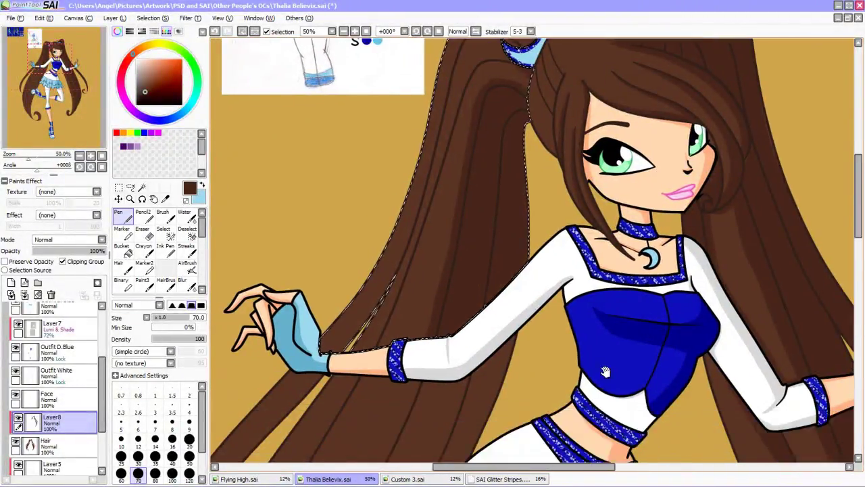
Clear the selection and shade the lower part of this ponytail down to its curled tip with the size 160 Pen.
key(ctrl+d)
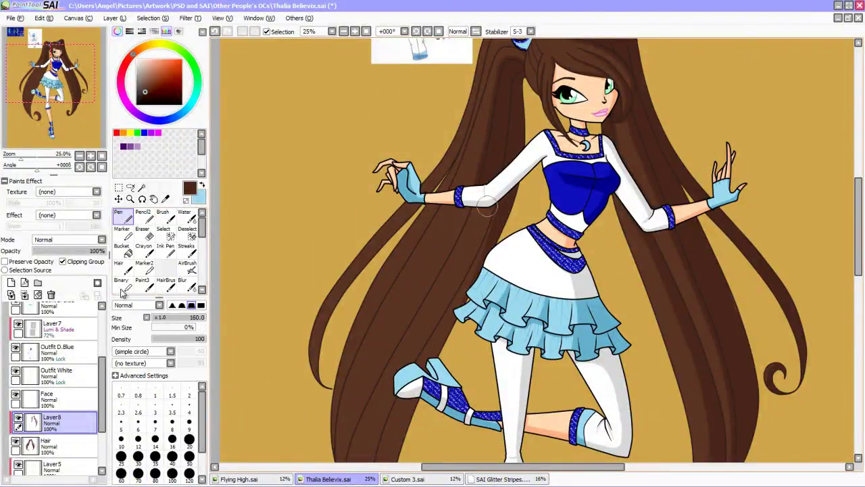
scroll(441, 270, down, 5)
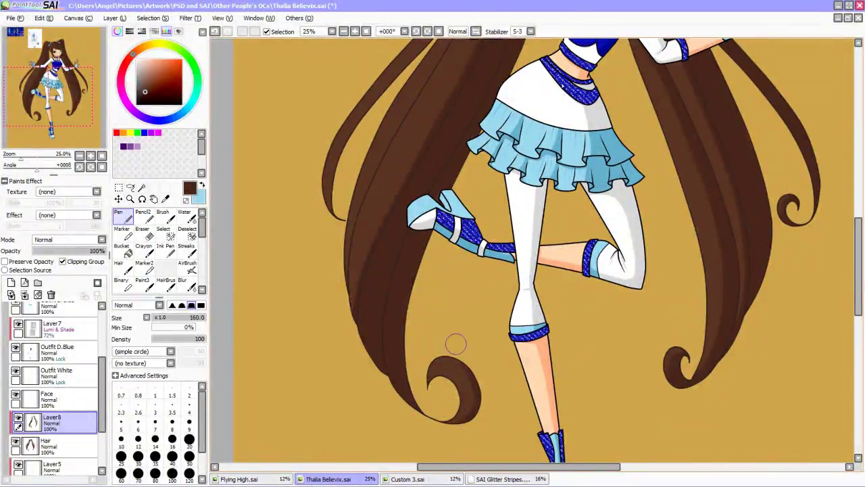
scroll(580, 122, up, 8)
Select the long strand running from the hair clip behind the curled hand's wrist and shade its upper bend with the size 60 Pen.
key(w)
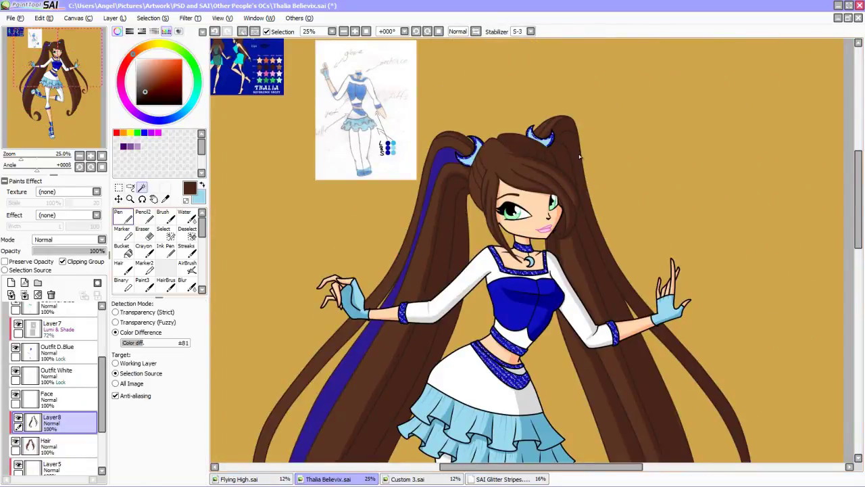
key(n)
key(Page_Up)
key(Page_Up)
key(End)
key(End)
key(End)
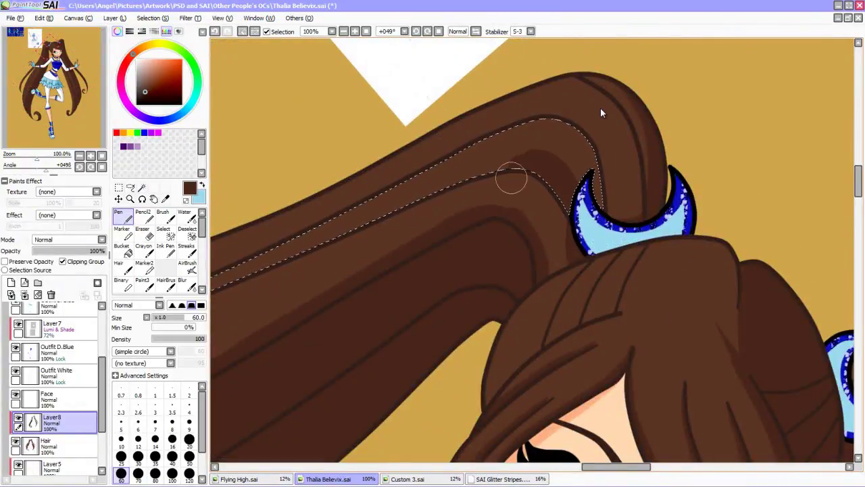
key(Home)
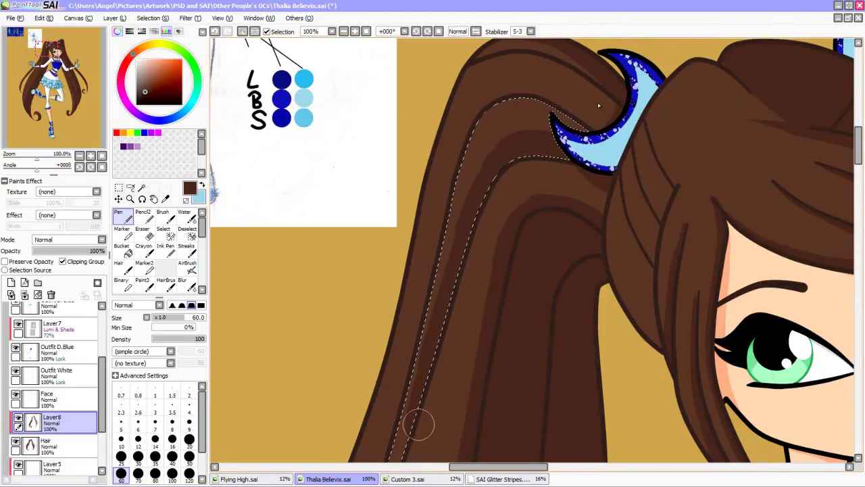
Extend the dark brown shading along the inner edge of the selected strand, from the hair clip to below the wrist.
scroll(598, 105, down, 5)
key(bracketleft)
mouse_move(414, 432)
mouse_down()
mouse_move(638, 91)
mouse_move(507, 338)
mouse_up()
key(bracketright)
key(bracketright)
drag(591, 182, 467, 380)
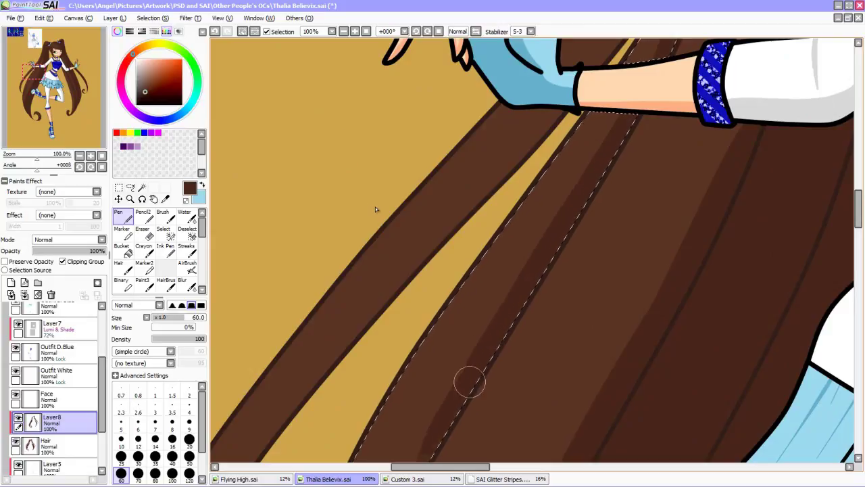
Shade the lower part of the strand beside the raised shoe with the size 60 Pen and clear the selection.
mouse_move(375, 207)
mouse_down()
mouse_move(340, 176)
mouse_move(345, 156)
mouse_move(332, 158)
mouse_move(354, 228)
mouse_up()
mouse_move(534, 131)
mouse_down()
mouse_move(546, 196)
mouse_move(553, 179)
mouse_move(460, 350)
mouse_up()
drag(361, 244, 209, 272)
mouse_move(450, 222)
mouse_down()
mouse_move(433, 304)
mouse_move(438, 168)
mouse_up()
drag(428, 264, 432, 351)
drag(422, 113, 353, 287)
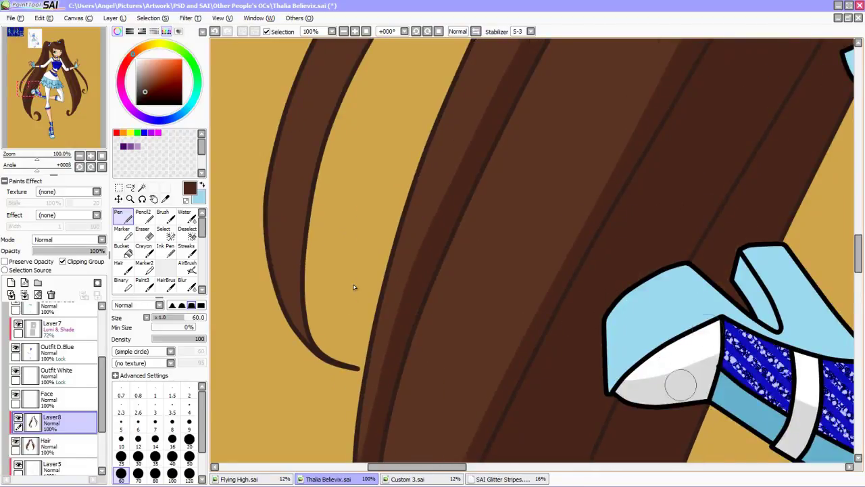
Paint light brown highlight streaks near the hair clips with the size 60 Pen and along both ponytails with the size 100 Pen.
scroll(353, 287, down, 10)
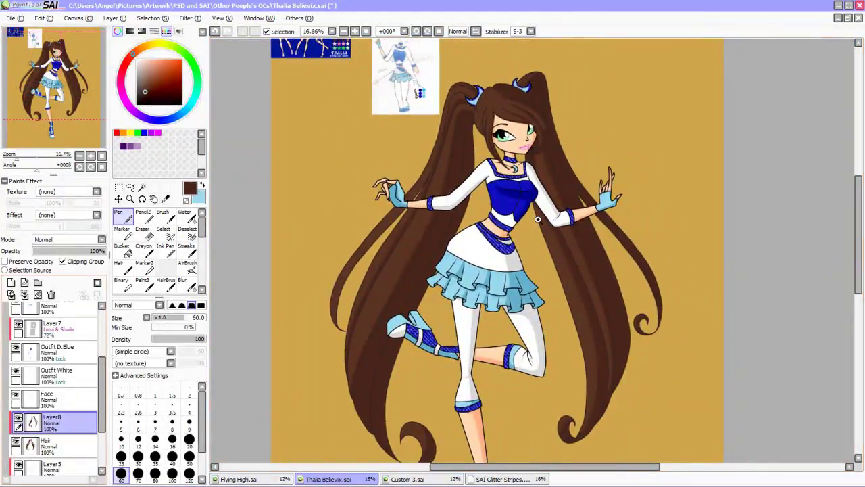
scroll(384, 247, up, 4)
scroll(384, 246, down, 2)
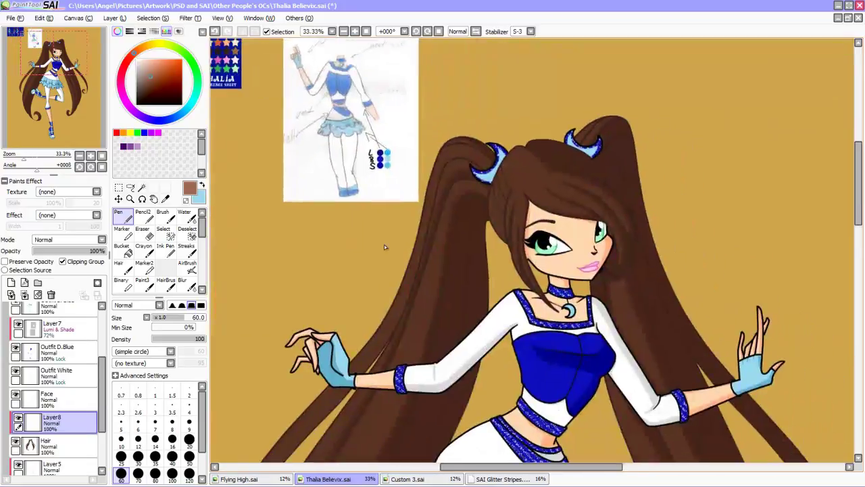
mouse_move(438, 156)
mouse_down()
mouse_move(473, 154)
mouse_move(506, 189)
mouse_up()
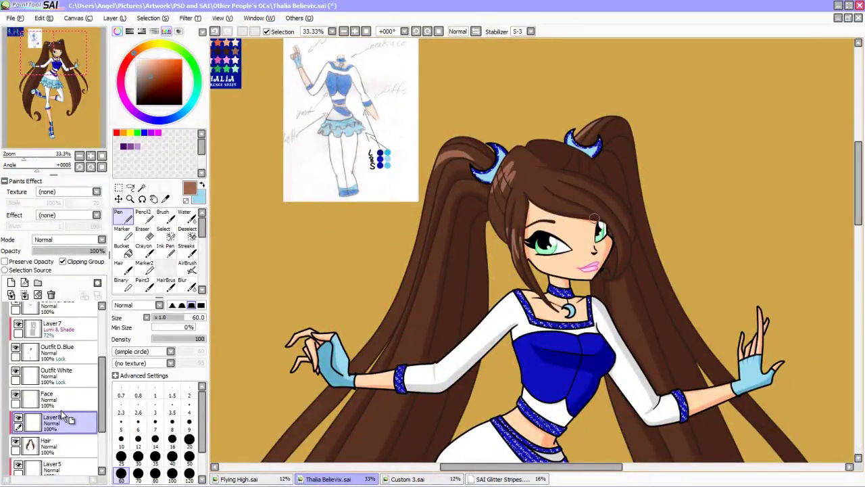
scroll(386, 286, down, 2)
scroll(386, 286, up, 1)
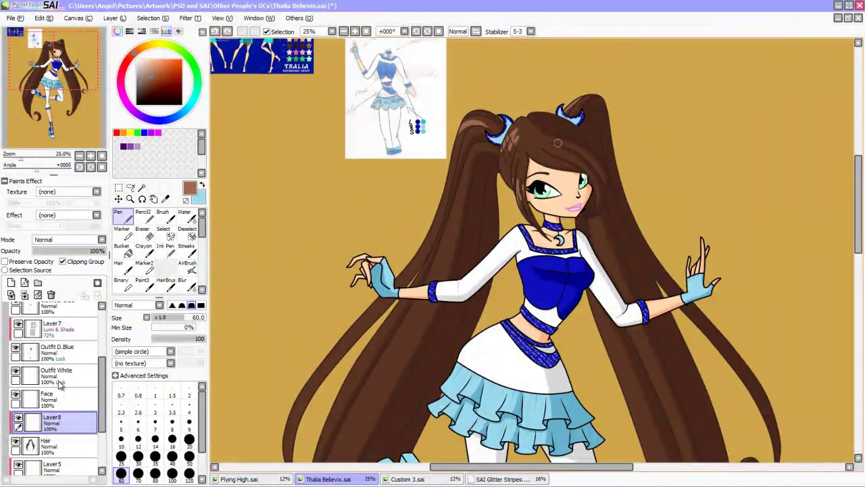
scroll(422, 234, down, 1)
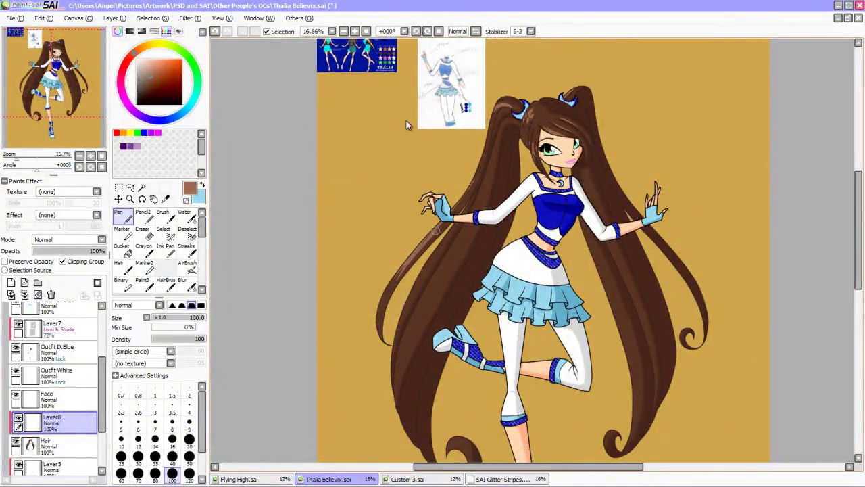
drag(436, 230, 471, 226)
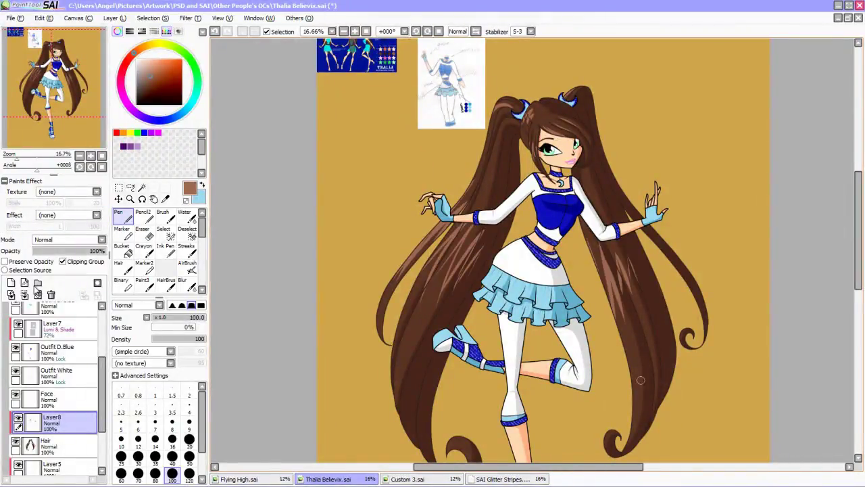
scroll(377, 179, down, 1)
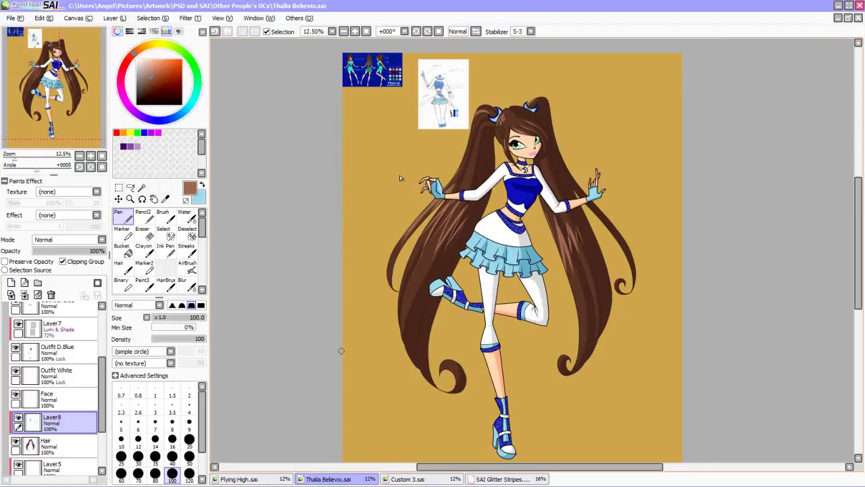
Save a copy of the drawing in Photoshop format as Thalia Believix.psd.
key(ctrl+shift+s)
key(Tab)
key(Down)
key(Return)
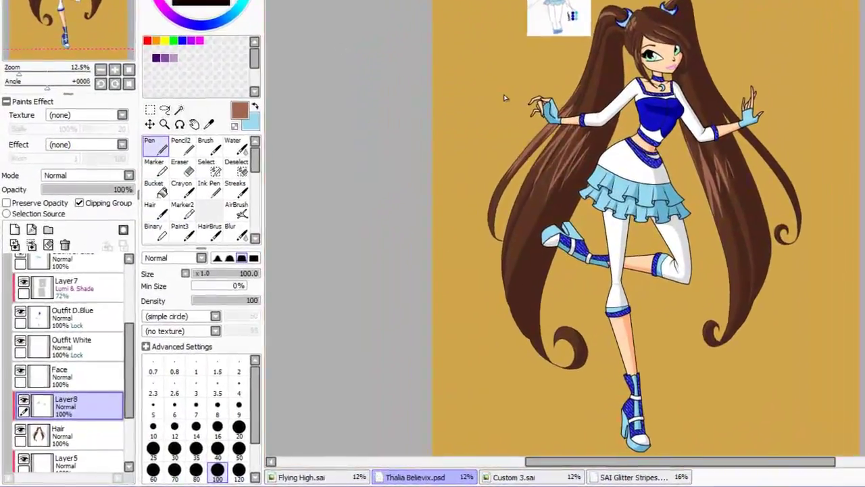
Switch to Photoshop and open Thalia Believix.psd from the Other People's OCs folder.
key(super)
key(super)
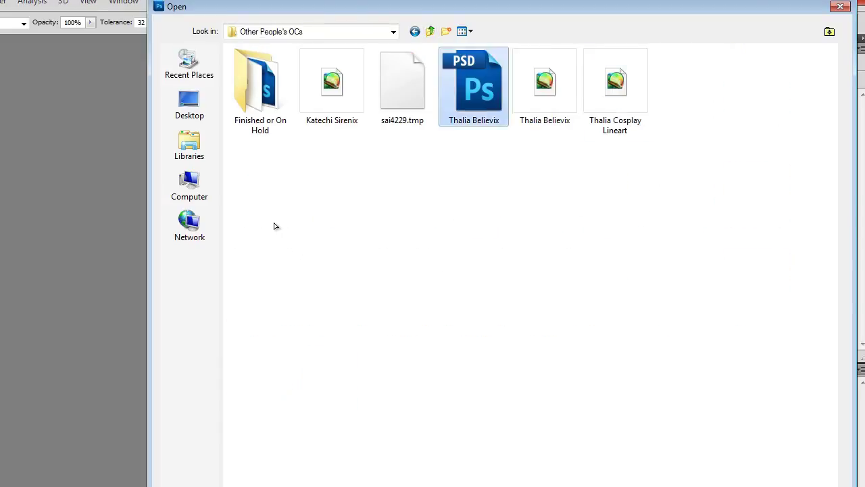
key(Return)
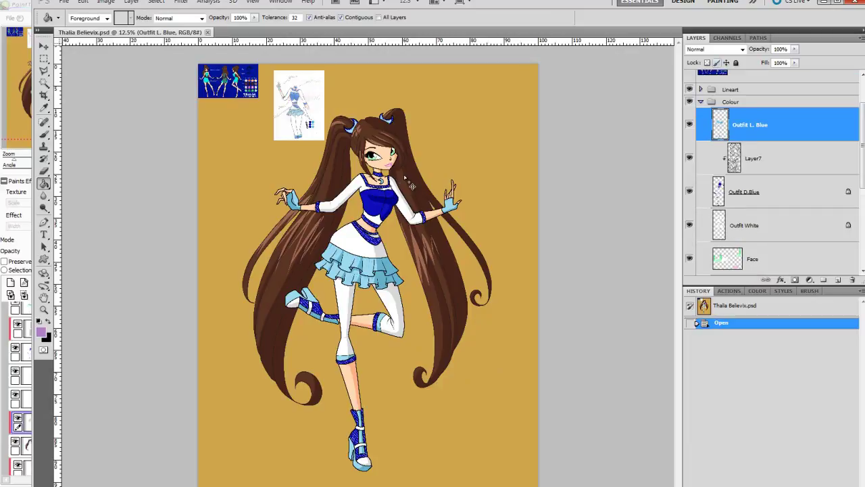
Lock the transparent pixels of the Outfit L. Blue layer and pick a scattered sparkle brush from the Sparkles brush set.
key(ctrl+plus)
key(ctrl+plus)
key(ctrl+plus)
key(b)
right_click(66, 358)
click(254, 36)
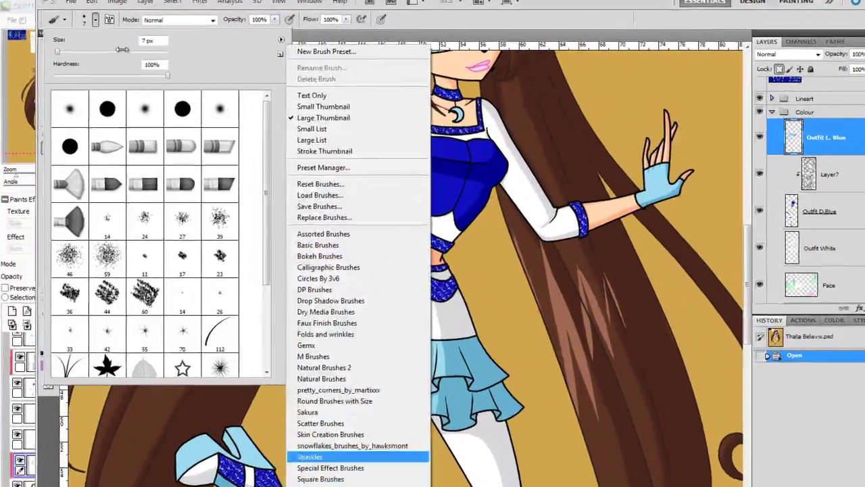
click(368, 378)
click(402, 198)
scroll(115, 254, down, 10)
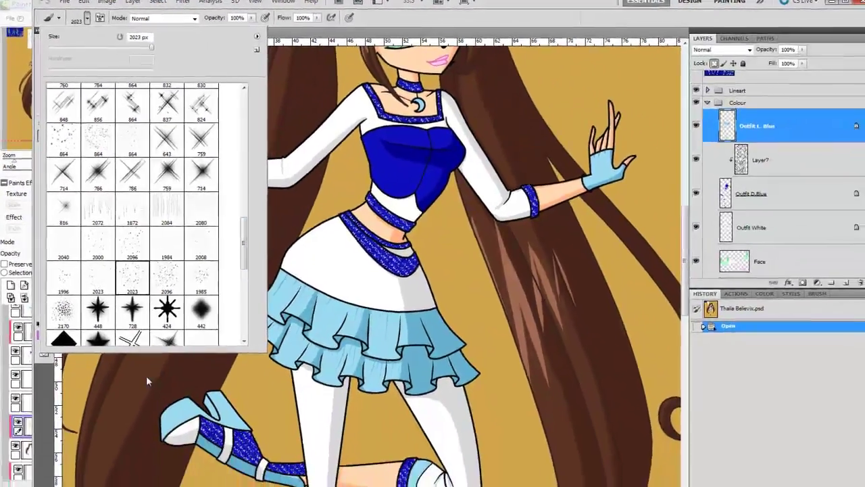
double_click(167, 346)
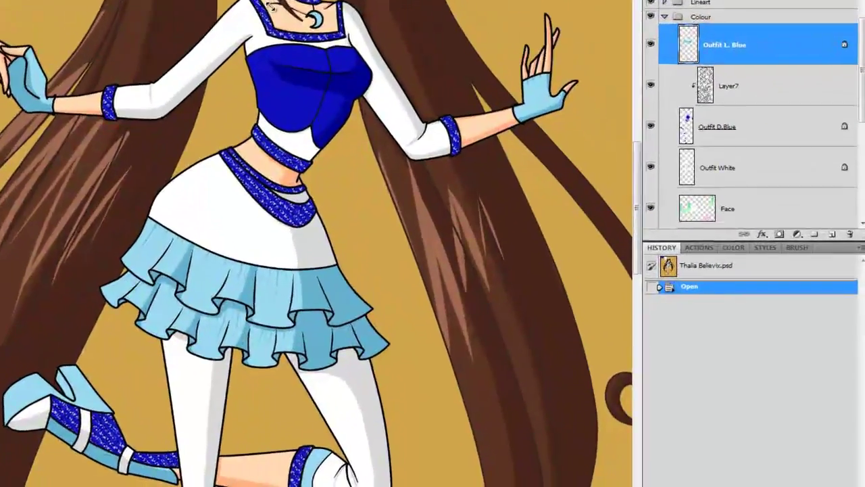
drag(270, 317, 419, 338)
drag(284, 284, 405, 297)
drag(256, 351, 433, 365)
drag(304, 324, 378, 378)
key(ctrl+alt+z)
key(ctrl+alt+z)
key(ctrl+alt+z)
key(ctrl+alt+z)
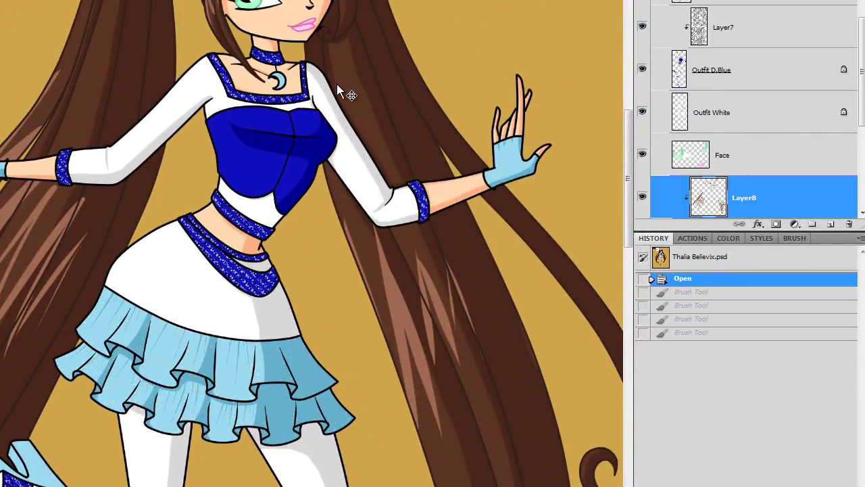
click(338, 84)
click(335, 81)
key(ctrl+alt+z)
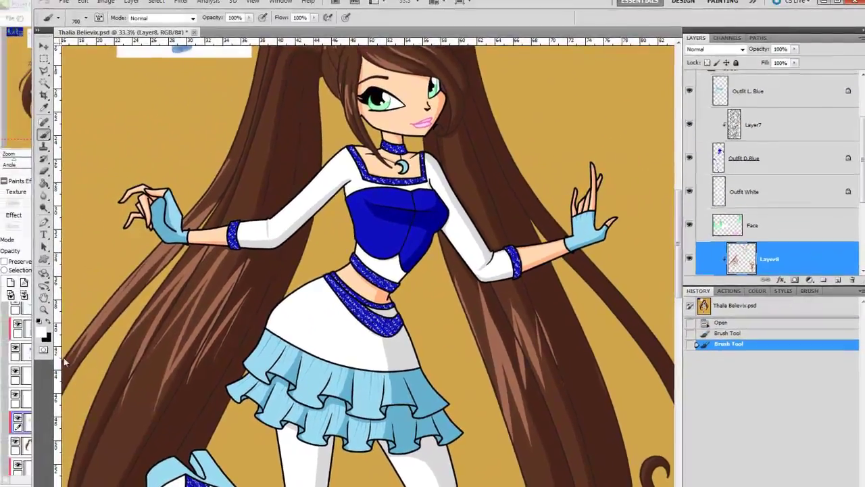
Paint white sparkles over the light blue skirt ruffles and gloves on the Outfit L. Blue layer with the 700 px sparkle brush.
click(732, 38)
drag(202, 365, 284, 379)
drag(291, 365, 378, 385)
drag(175, 386, 271, 405)
drag(284, 391, 385, 412)
drag(189, 406, 297, 426)
drag(305, 412, 398, 429)
drag(223, 419, 351, 436)
drag(284, 379, 392, 398)
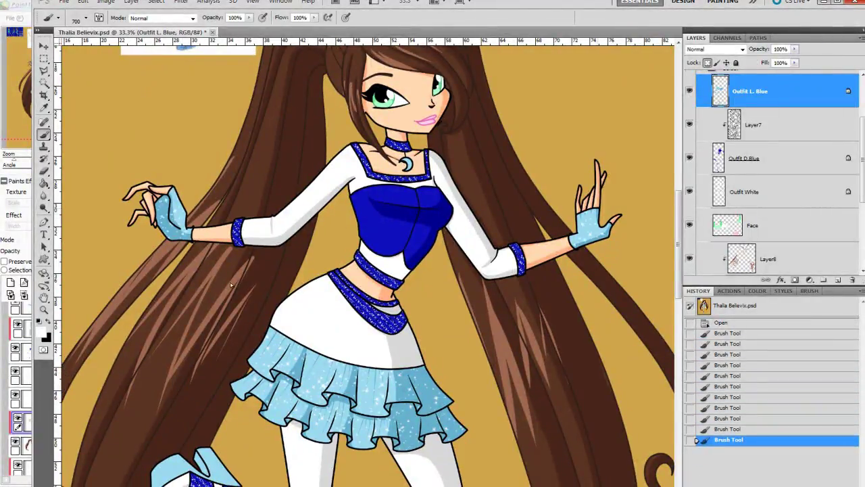
Paint white sparkles over further light blue parts of the outfit, including the knee cuffs.
scroll(363, 214, up, 1)
drag(156, 257, 169, 385)
drag(405, 101, 450, 126)
scroll(529, 327, down, 5)
key(ctrl+r)
scroll(524, 341, down, 1)
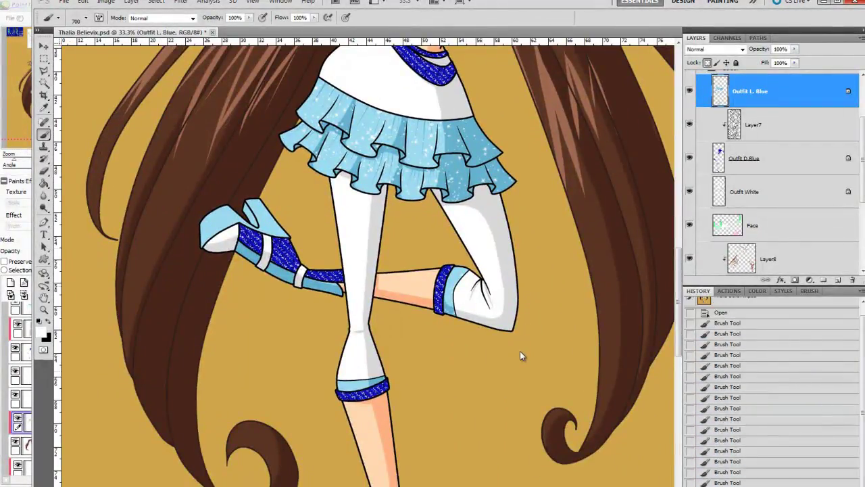
drag(148, 254, 195, 230)
Select the light blue boot sections with the Magic Wand on the Lineart layer and make Outfit L. Blue active again.
key(w)
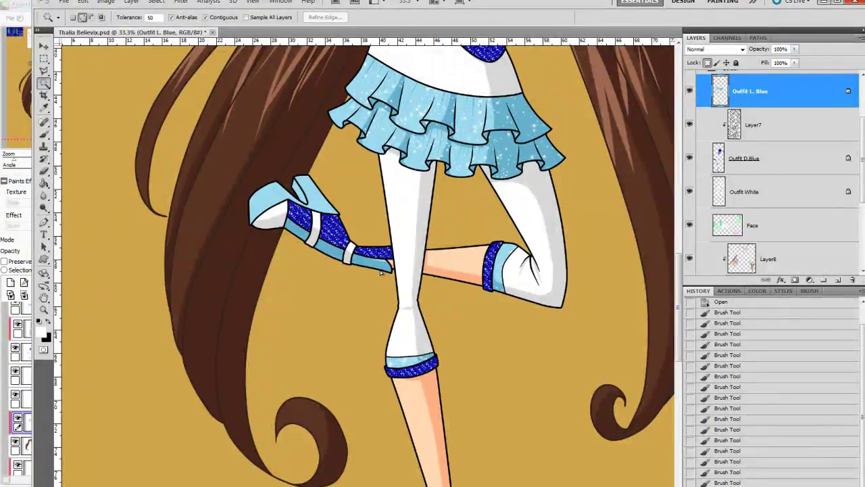
scroll(771, 169, down, 2)
ctrl+click(376, 169)
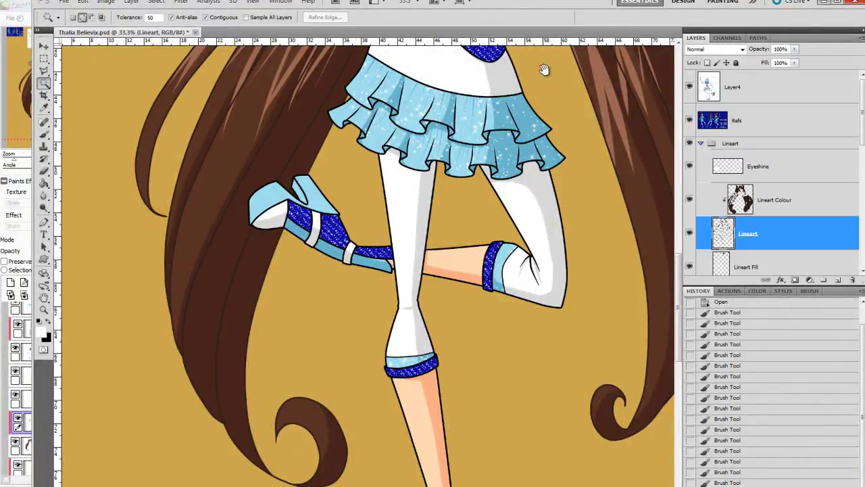
scroll(537, 82, down, 5)
ctrl+click(369, 139)
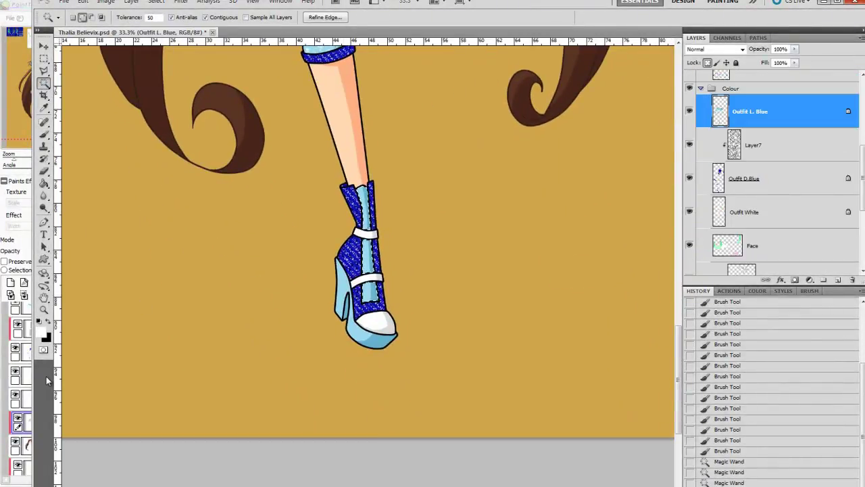
Paint white sparkles over the selected light blue boot sections with the 700 px brush and clear the selection.
key(b)
scroll(508, 130, up, 10)
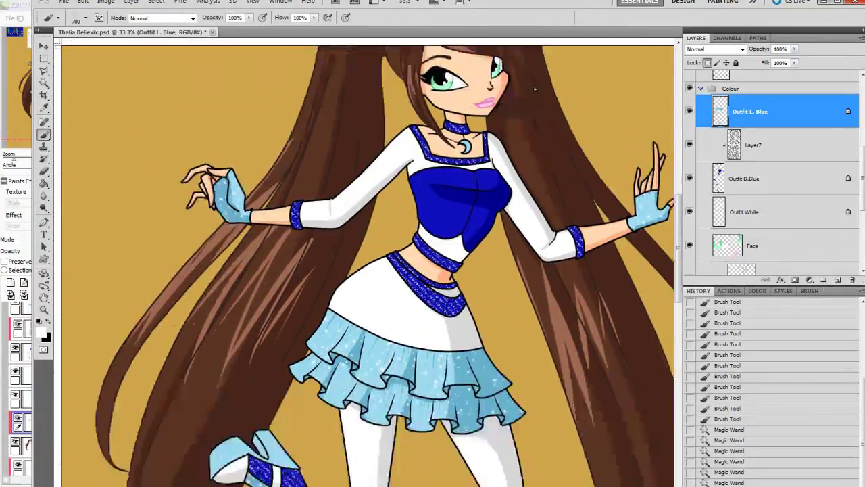
key(ctrl+minus)
key(ctrl+minus)
drag(427, 185, 406, 194)
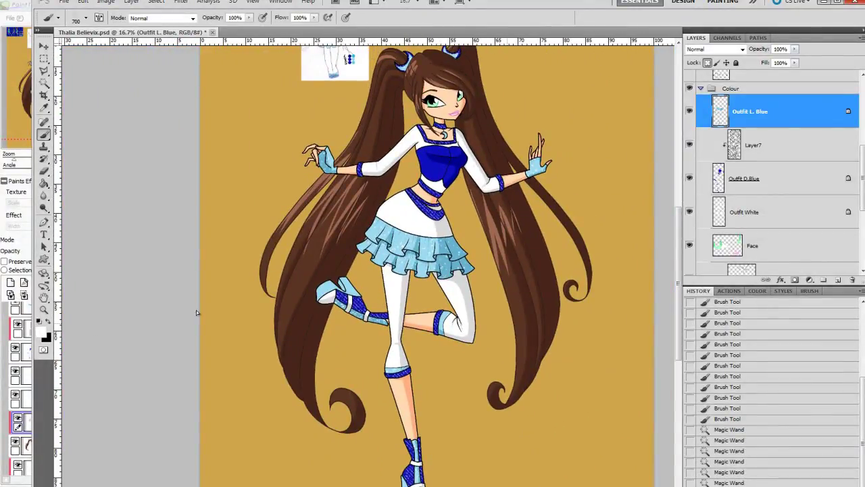
Make the Eyeshine layer active and set up a four-pointed sparkle brush tip at 125 px.
key(alt+bracketright)
key(alt+bracketright)
key(alt+bracketright)
key(alt+bracketright)
key(alt+bracketright)
scroll(442, 116, up, 5)
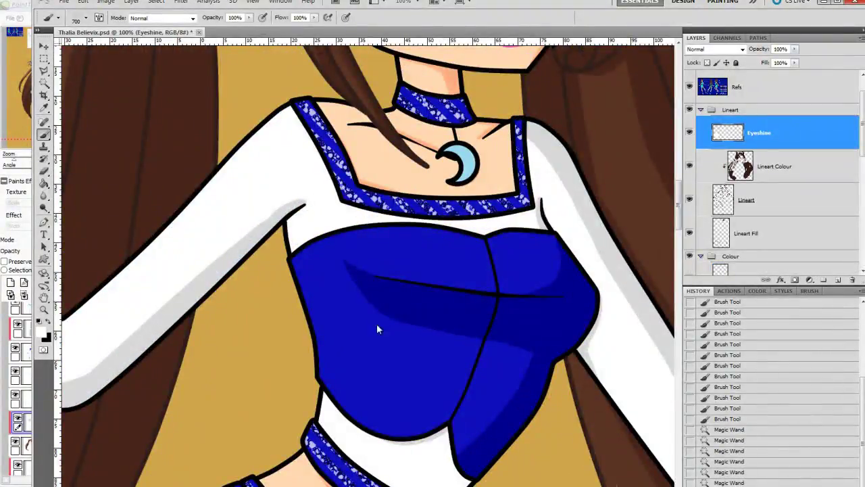
right_click(388, 314)
scroll(122, 335, down, 3)
key(Escape)
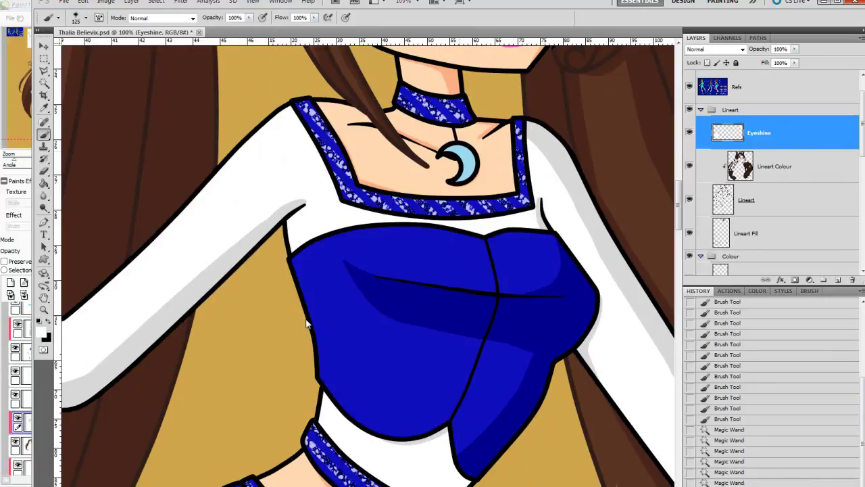
key(F5)
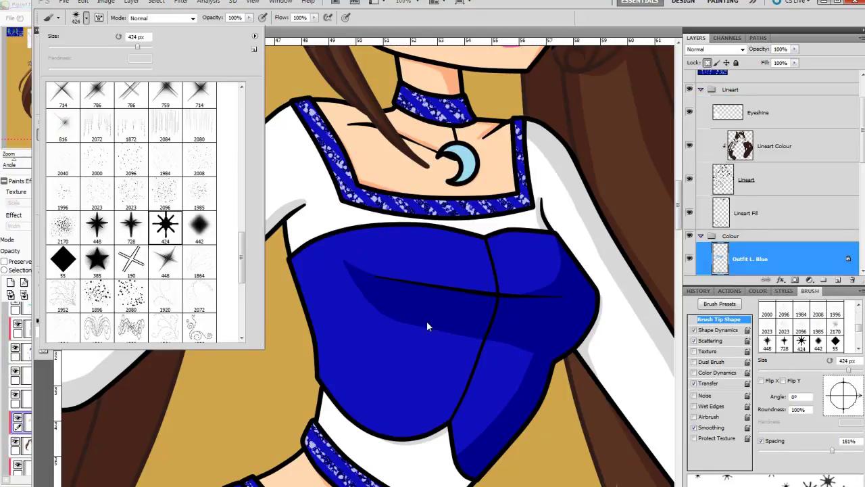
key(Return)
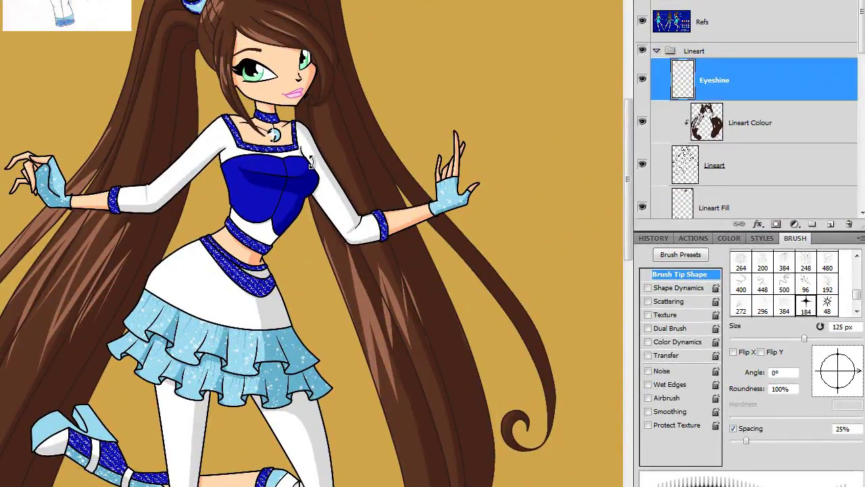
On the Lineart Colour layer, recolour the raised hand's glove outline darker blue at the thumb and lower edge with a hard round brush.
ctrl+click(392, 183)
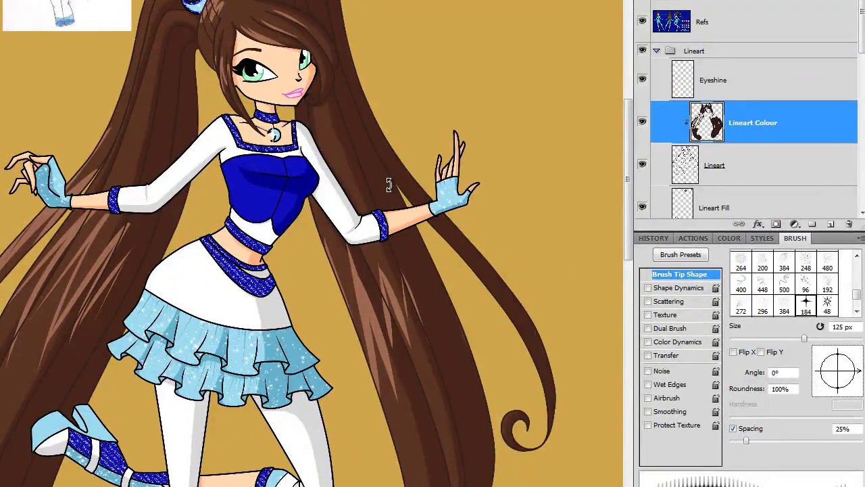
scroll(338, 169, down, 2)
scroll(291, 172, up, 1)
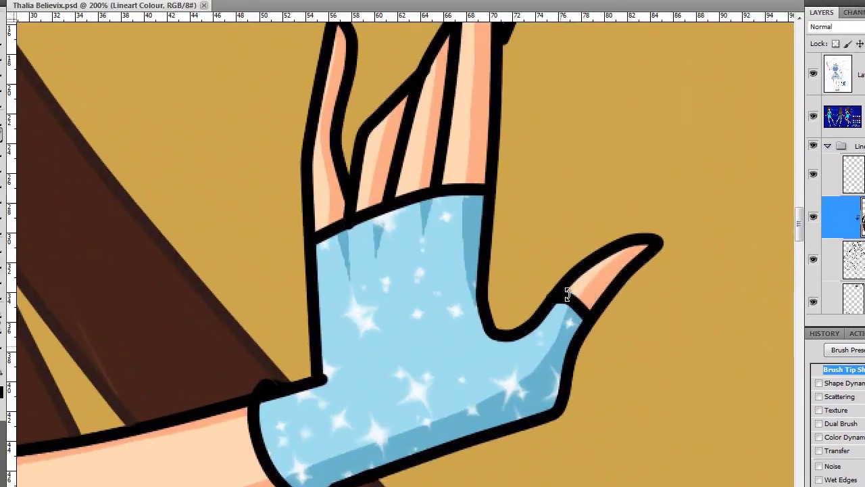
click(111, 22)
click(324, 45)
key(Escape)
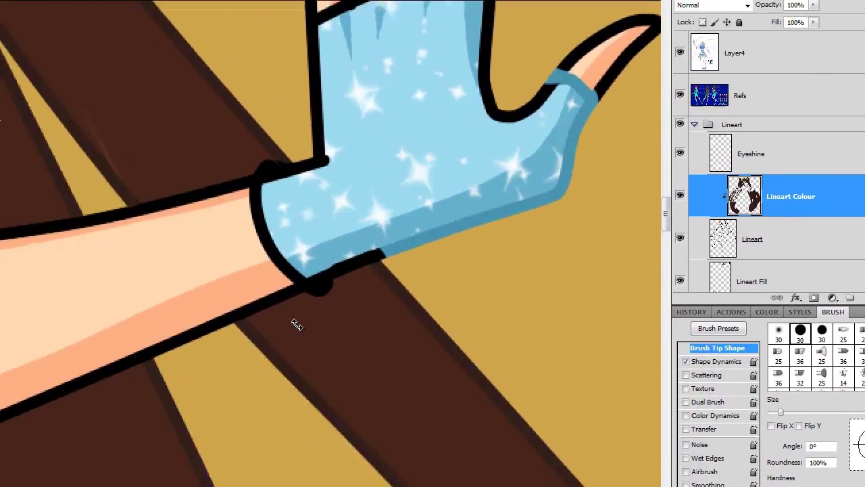
Select the black outline with the Magic Wand and brush the glove's wrist line on the raised hand darker blue.
scroll(298, 203, up, 3)
scroll(345, 270, up, 2)
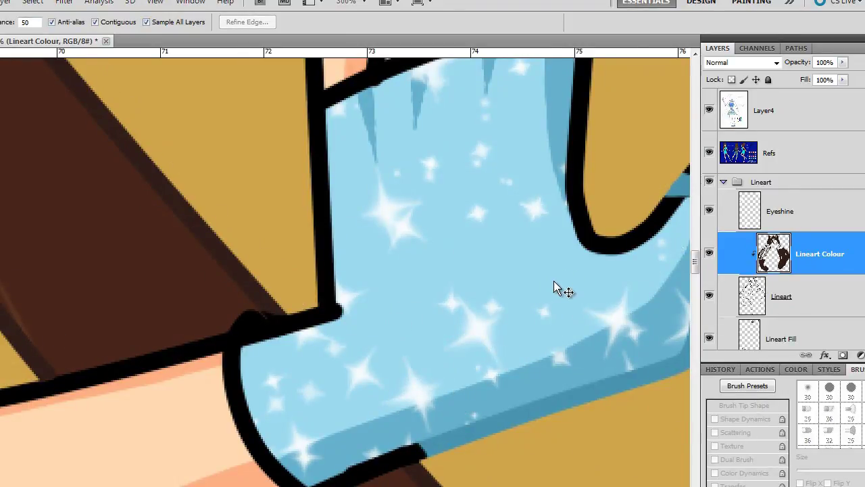
click(580, 223)
key(b)
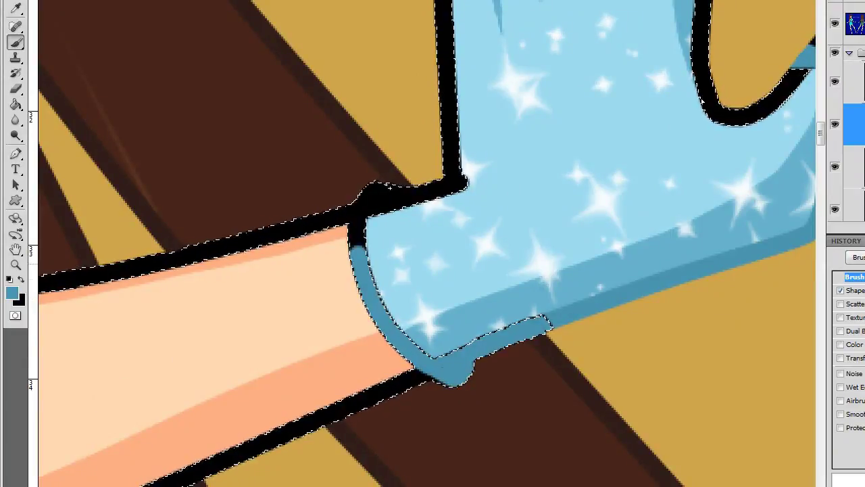
Recolour the raised hand's glove outline darker blue along its sides, the thumb curve and the finger opening.
key(alt+s)
key(m)
key(Escape)
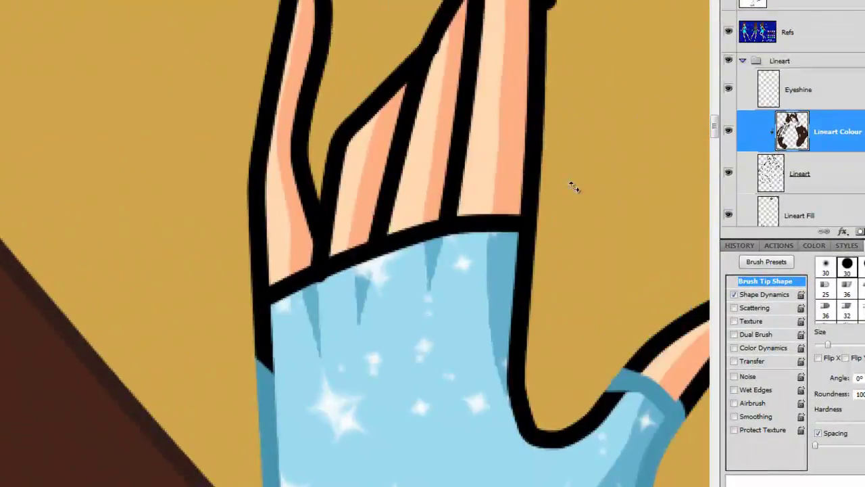
key(ctrl+h)
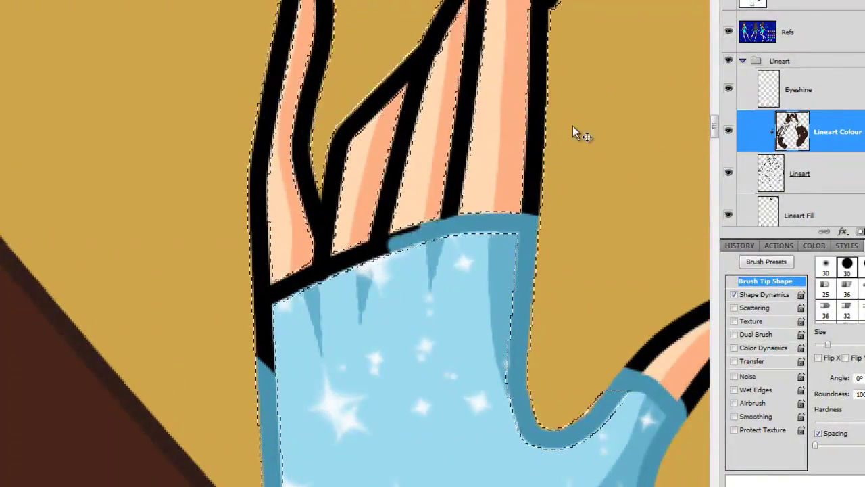
Recolour the outer edge of the curled hand's glove outline darker blue on the Lineart Colour layer.
drag(636, 110, 66, 191)
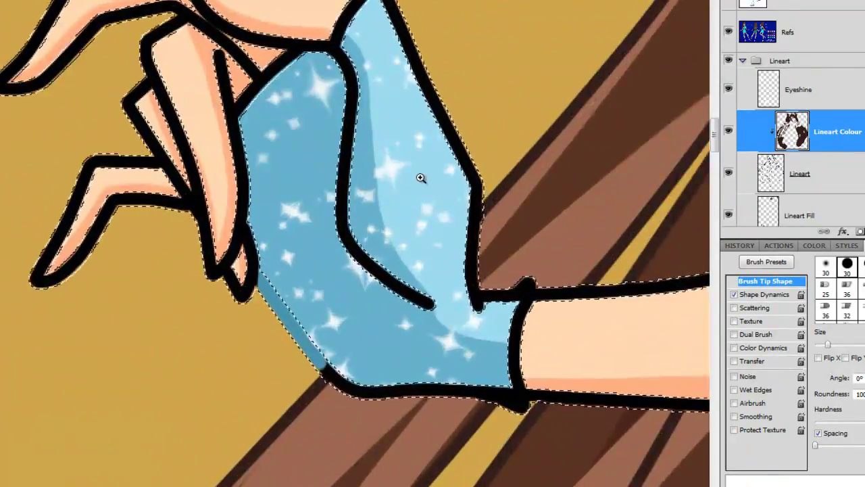